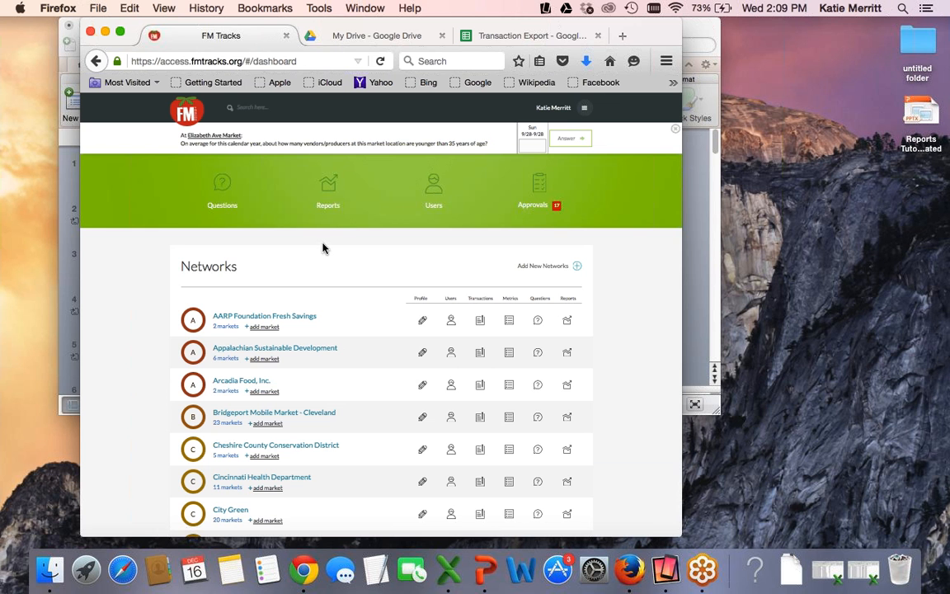
Open the Reports page and show the Transaction Reports filters after a look at the Question Reports options.
click(327, 191)
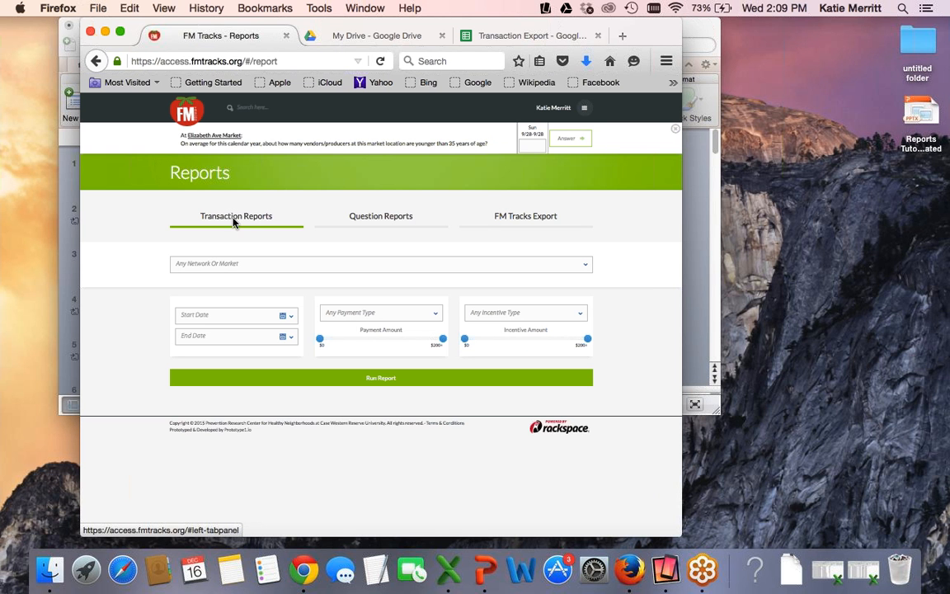
click(354, 225)
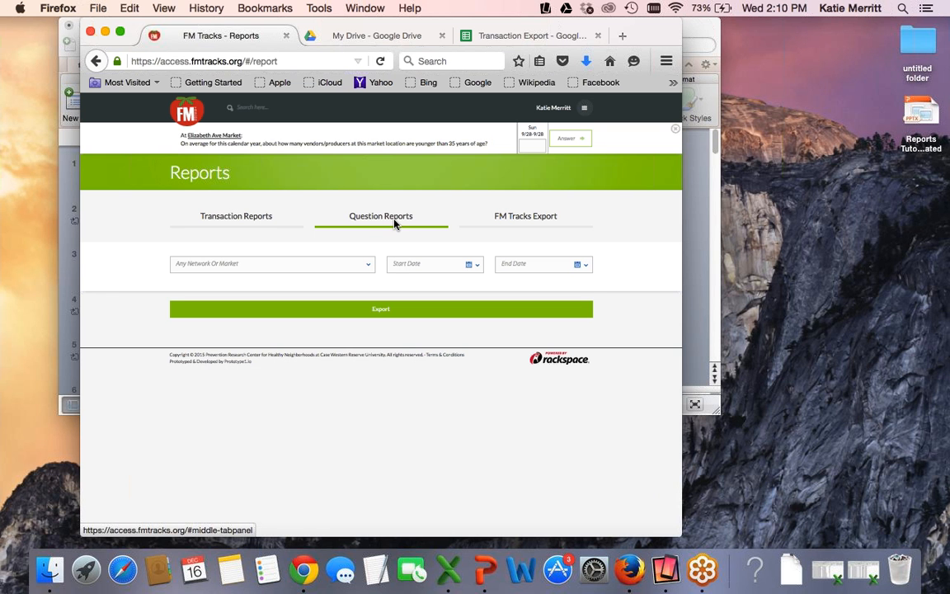
click(275, 224)
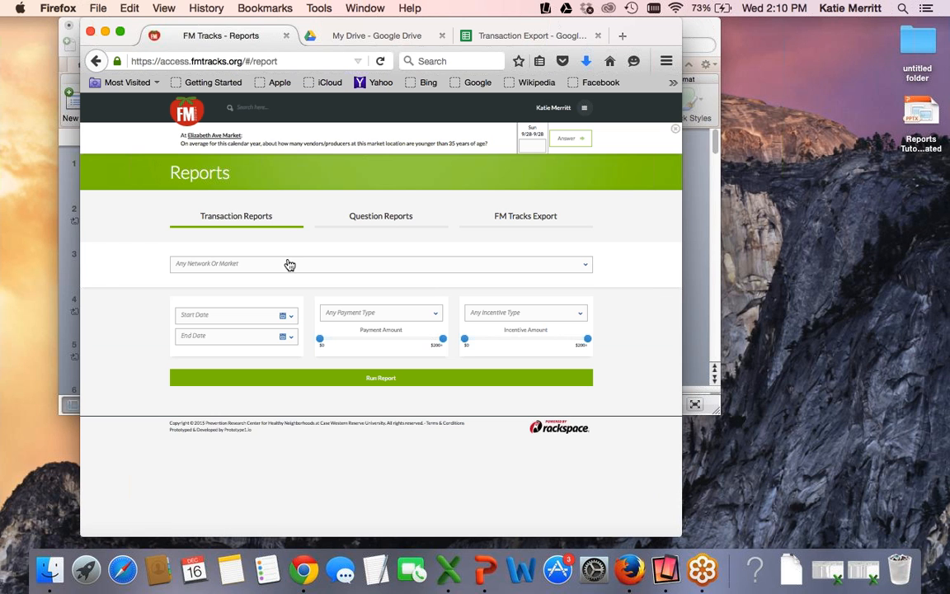
Examine the markets and networks available for filtering the transaction report, leaving the selection at Any Network Or Market.
click(289, 266)
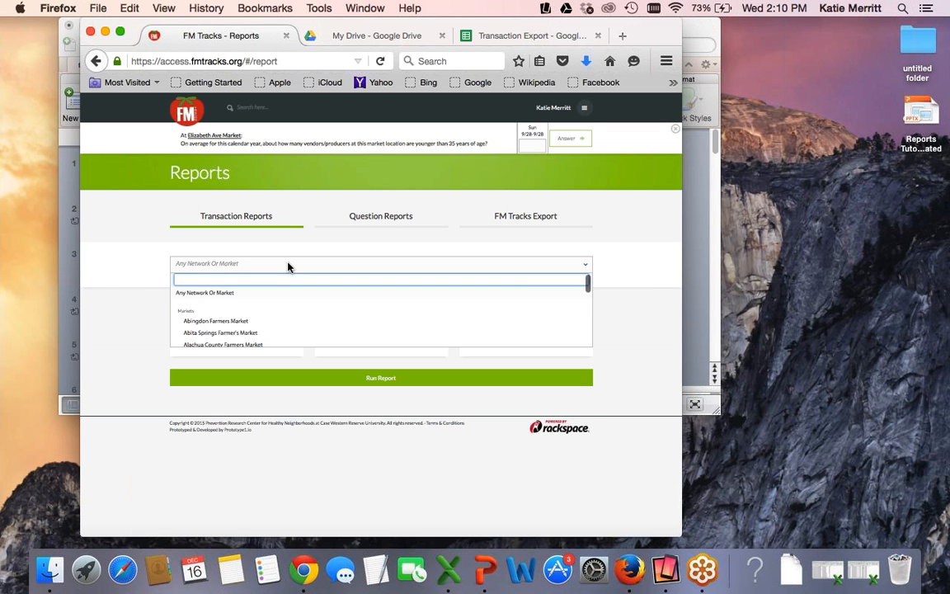
drag(588, 285, 587, 333)
scroll(353, 333, up, 3)
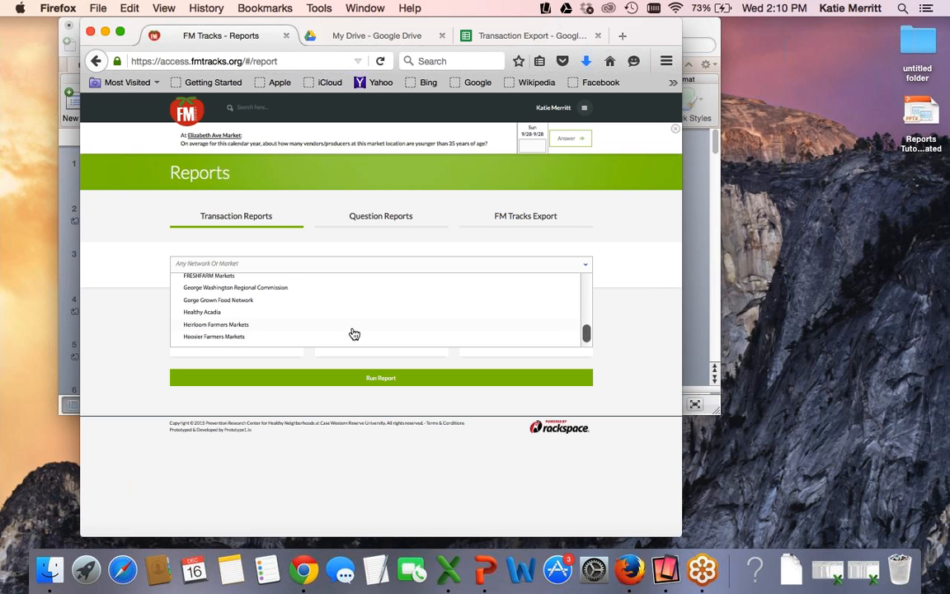
scroll(353, 334, up, 10)
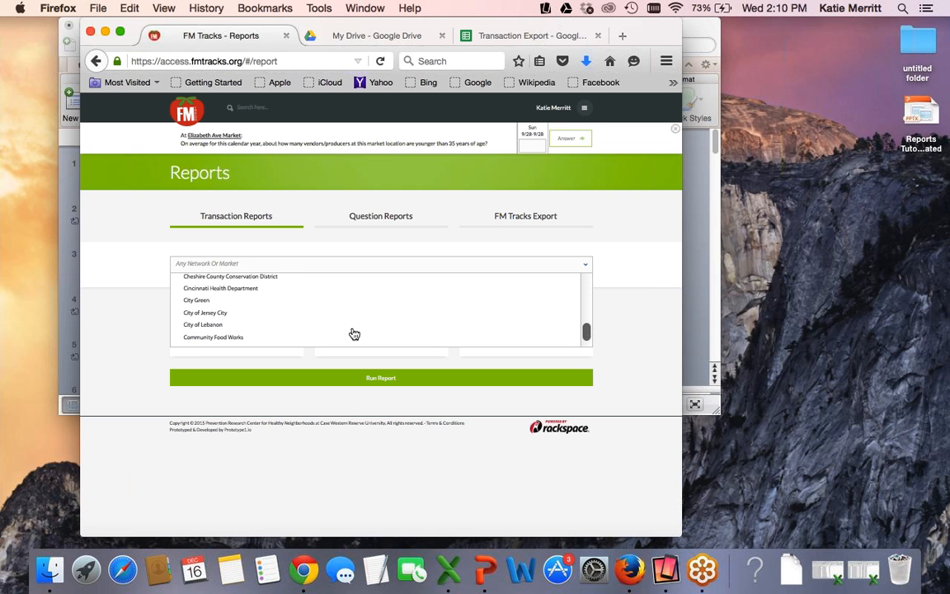
scroll(353, 333, up, 2)
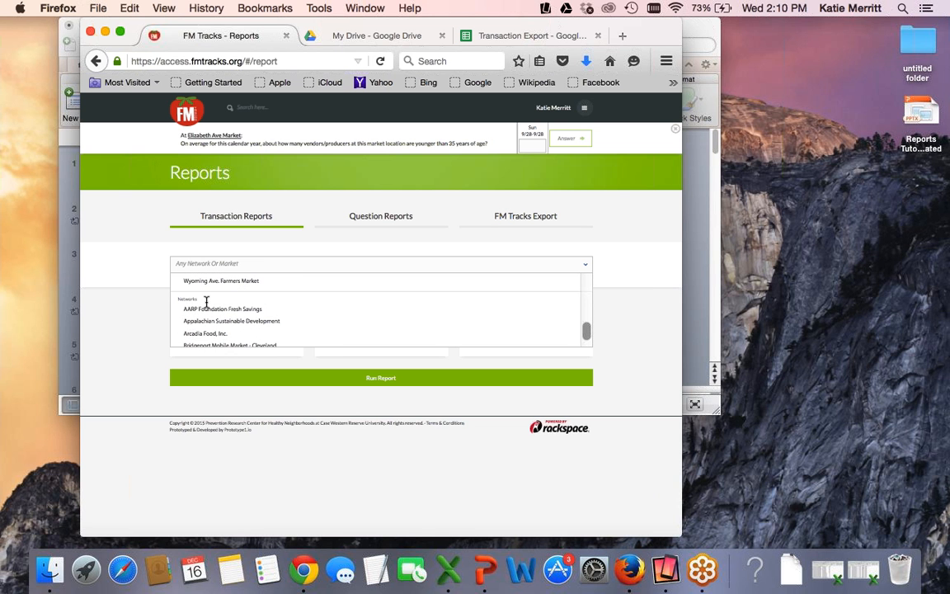
click(145, 306)
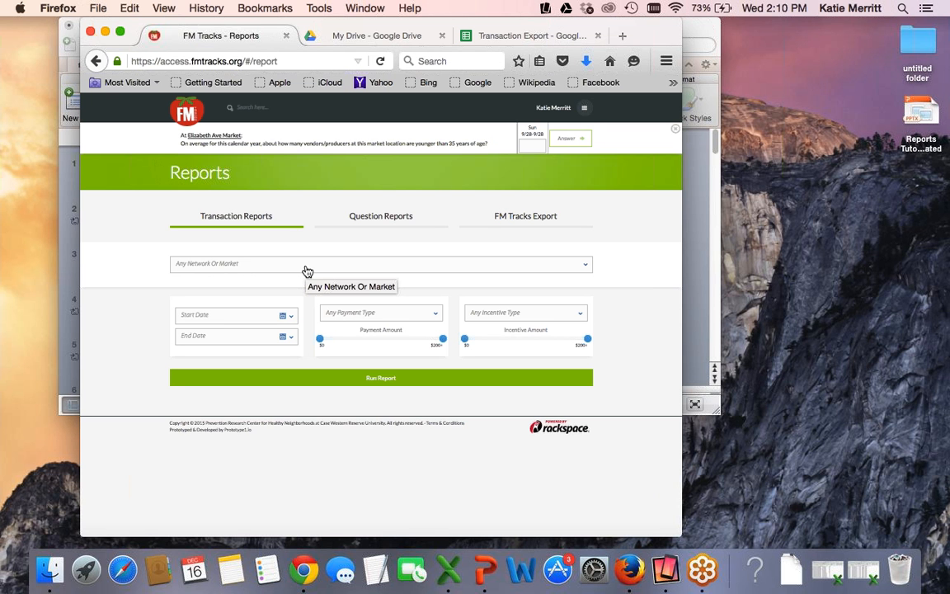
Examine the start date calendar and the payment type options of the transaction report without choosing any.
click(288, 318)
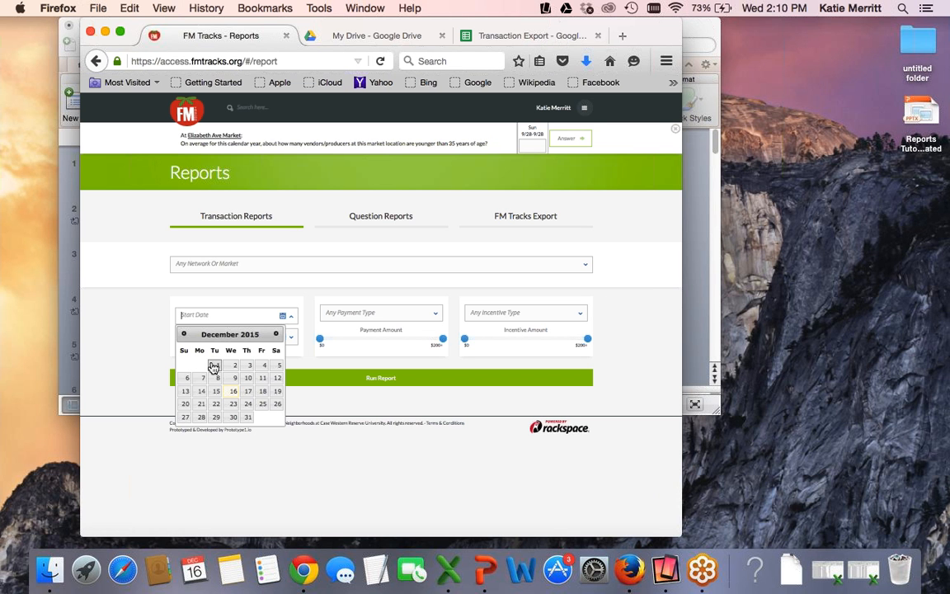
click(184, 334)
click(184, 335)
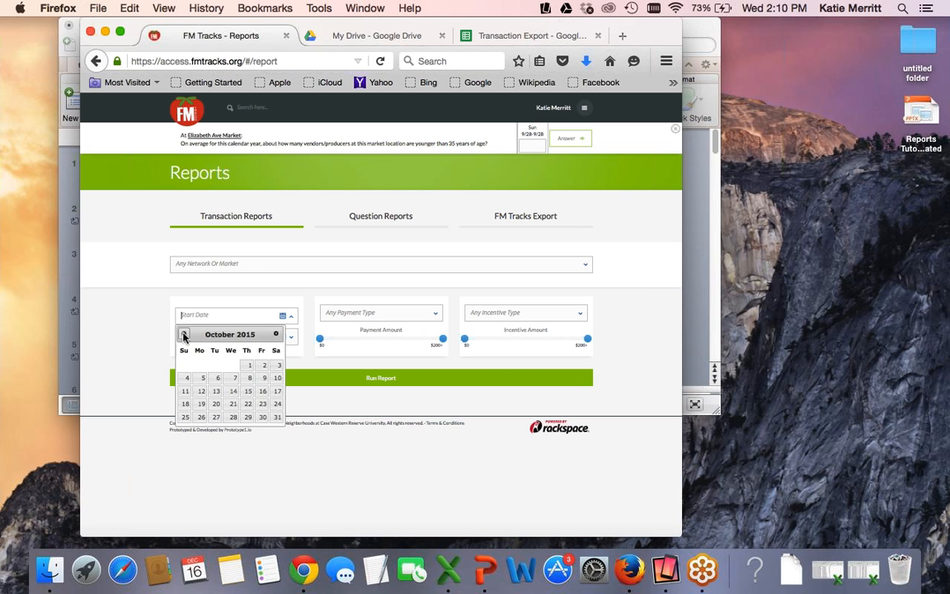
click(156, 340)
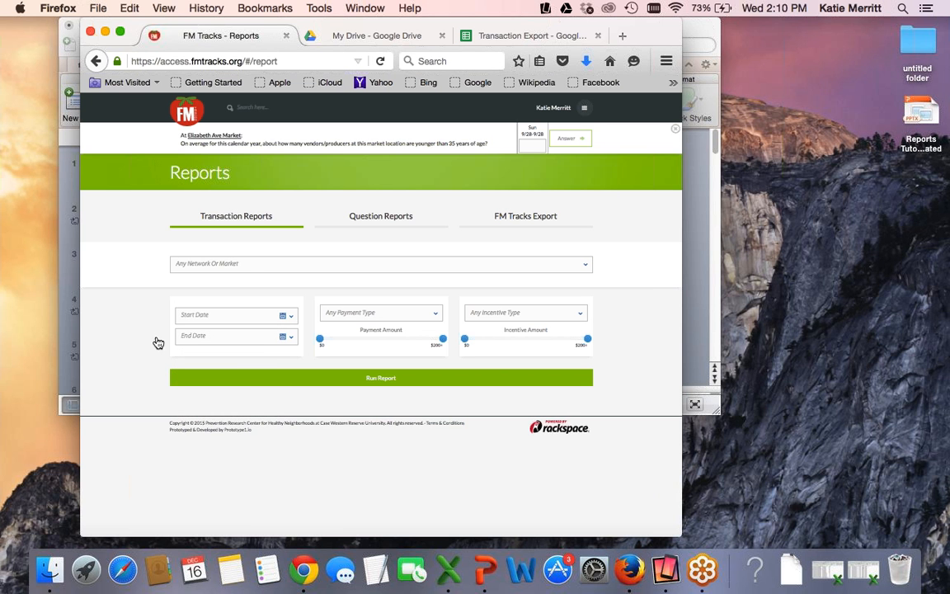
click(433, 314)
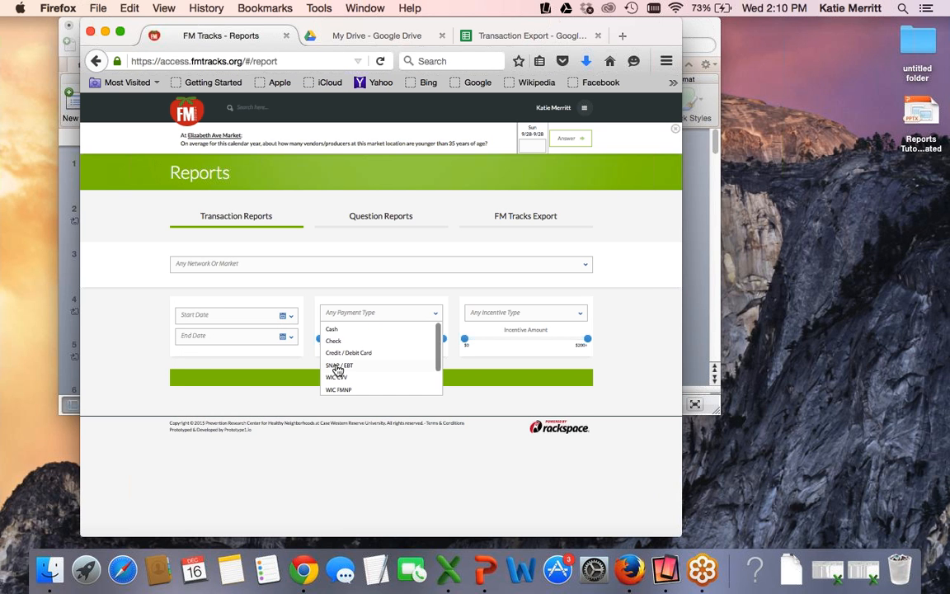
click(125, 339)
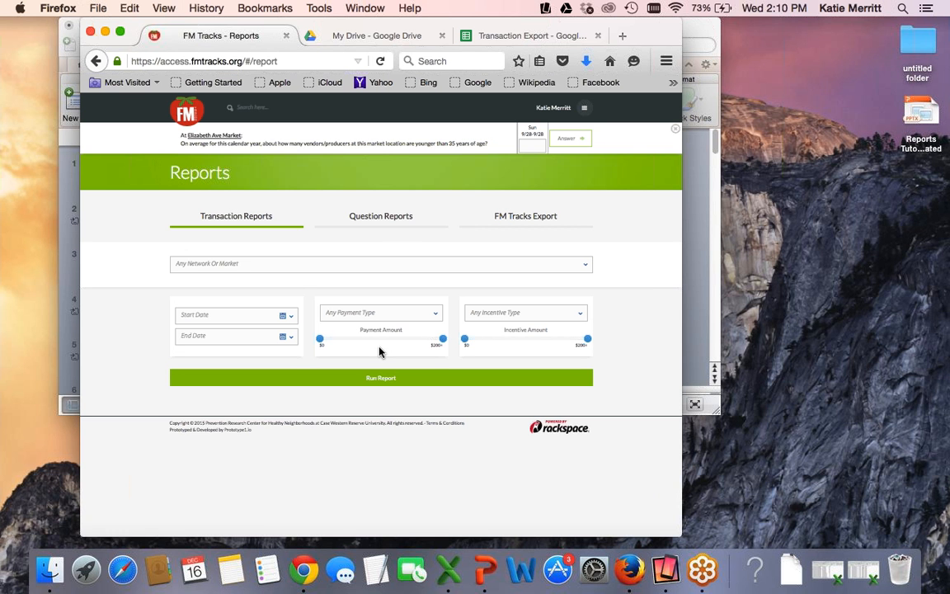
Run the transaction report with no filters and bring its summary figures and chart into view.
click(375, 379)
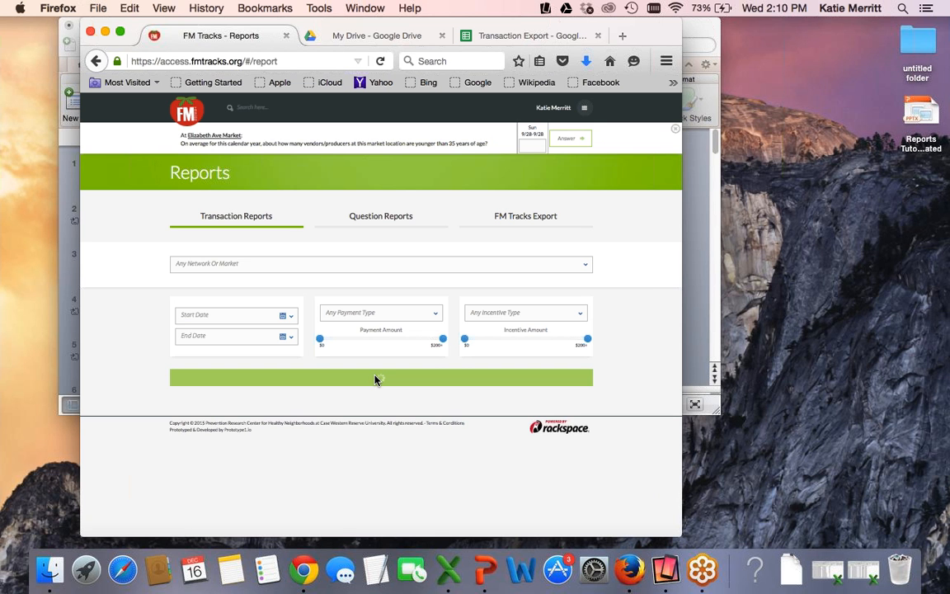
scroll(375, 379, down, 3)
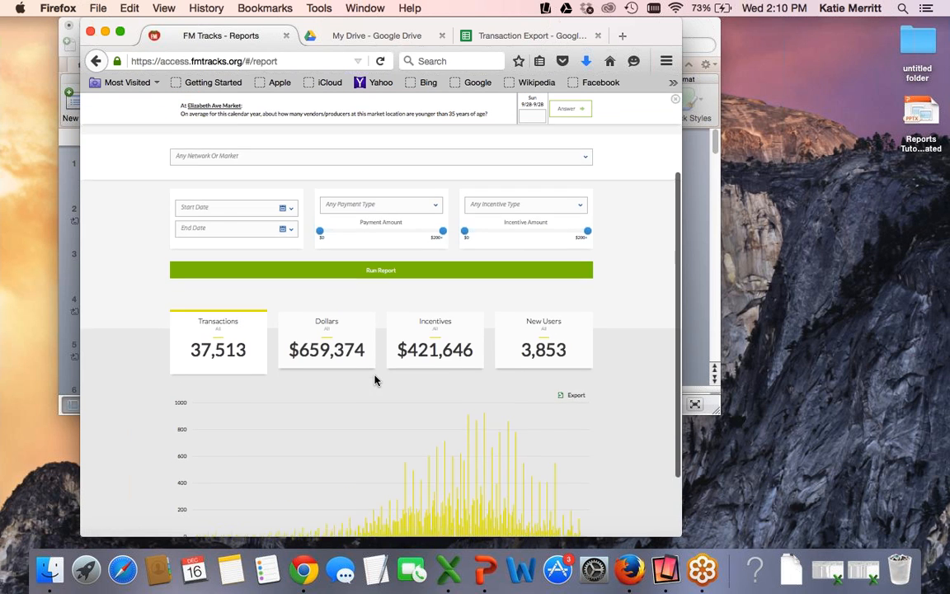
scroll(375, 379, down, 2)
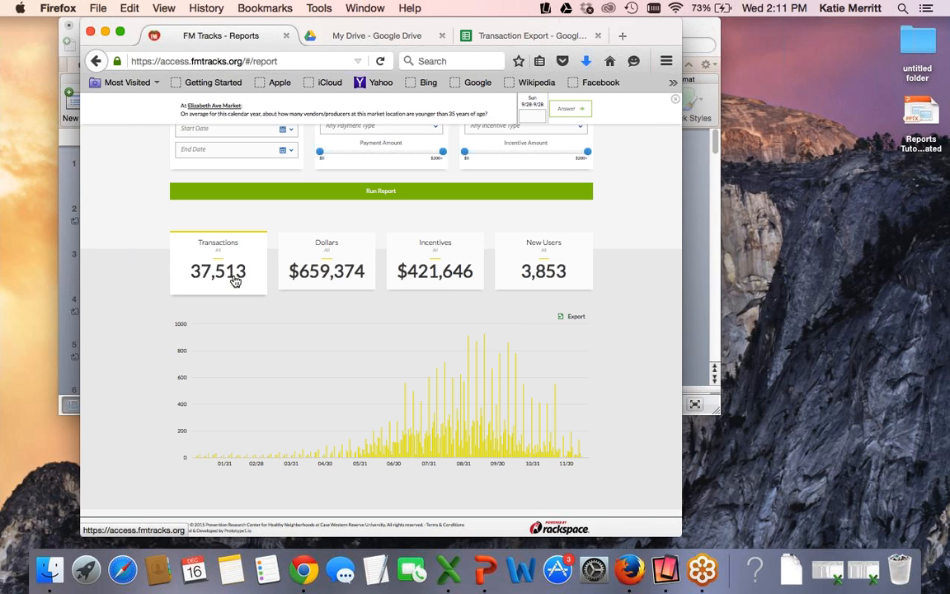
View the report's charts for Dollars, Incentives and New Users one after another.
click(335, 274)
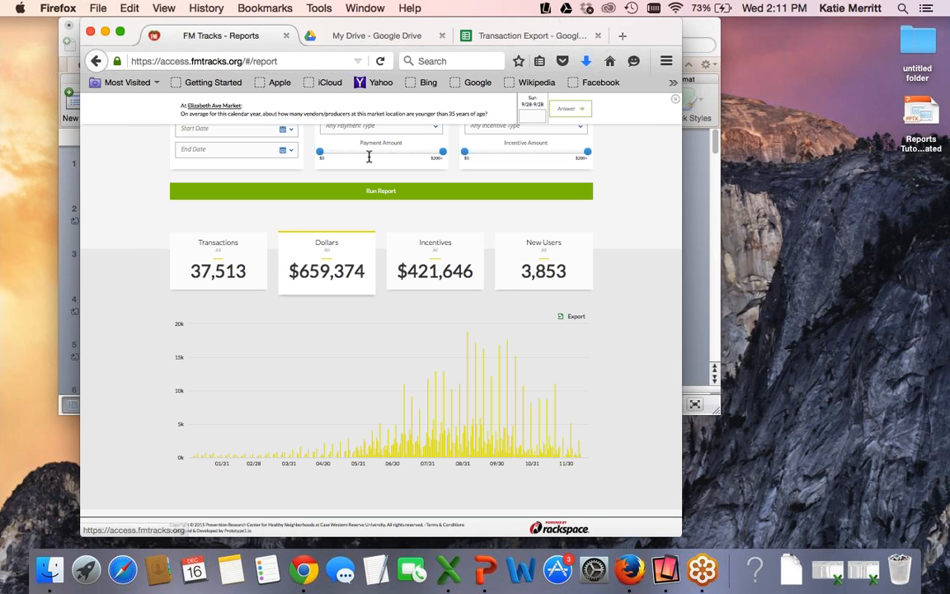
click(420, 280)
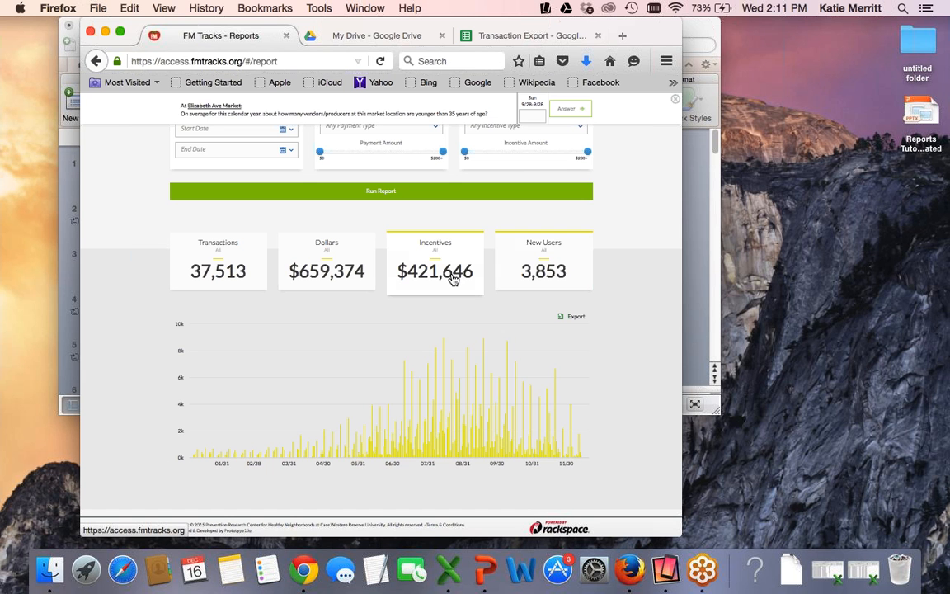
click(544, 277)
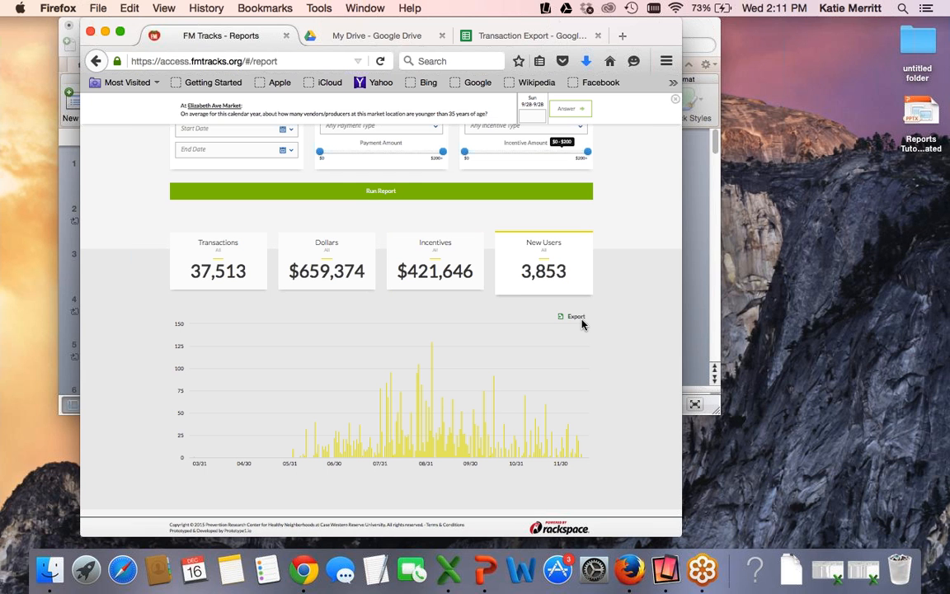
Show the browser in full screen and magnify the report page for easier reading.
click(121, 33)
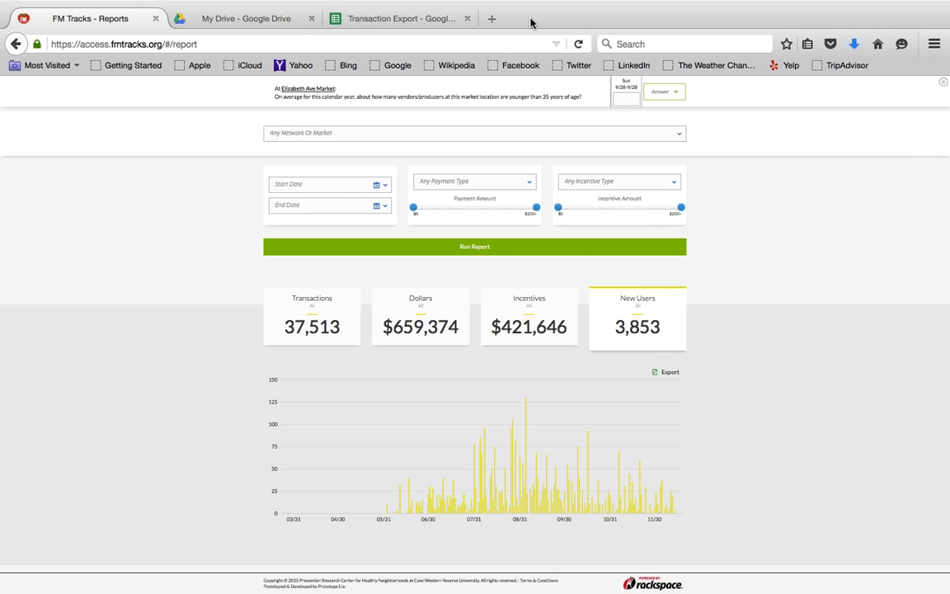
key(super+plus)
key(super+plus)
key(super+plus)
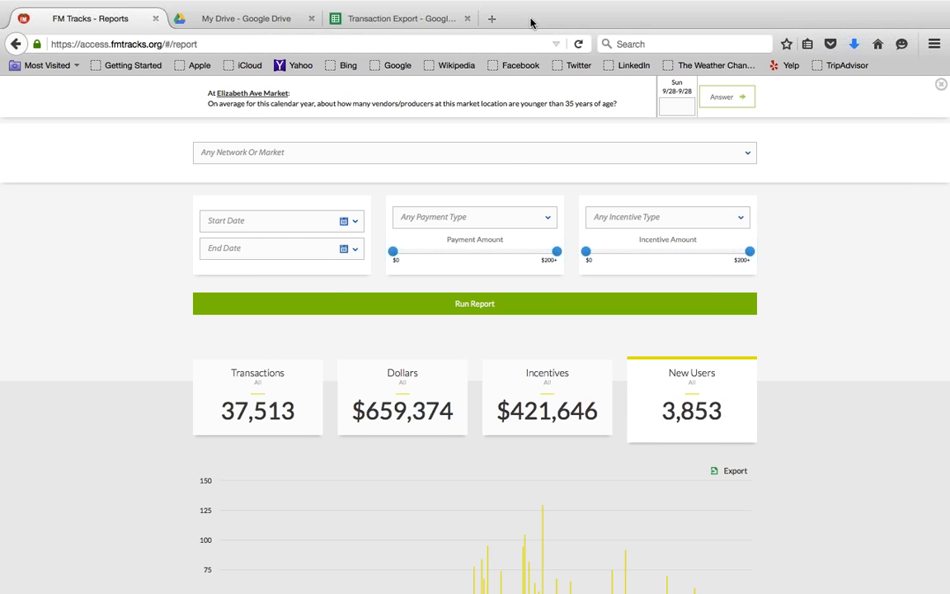
key(super+plus)
key(super+plus)
scroll(511, 157, down, 3)
scroll(511, 158, up, 3)
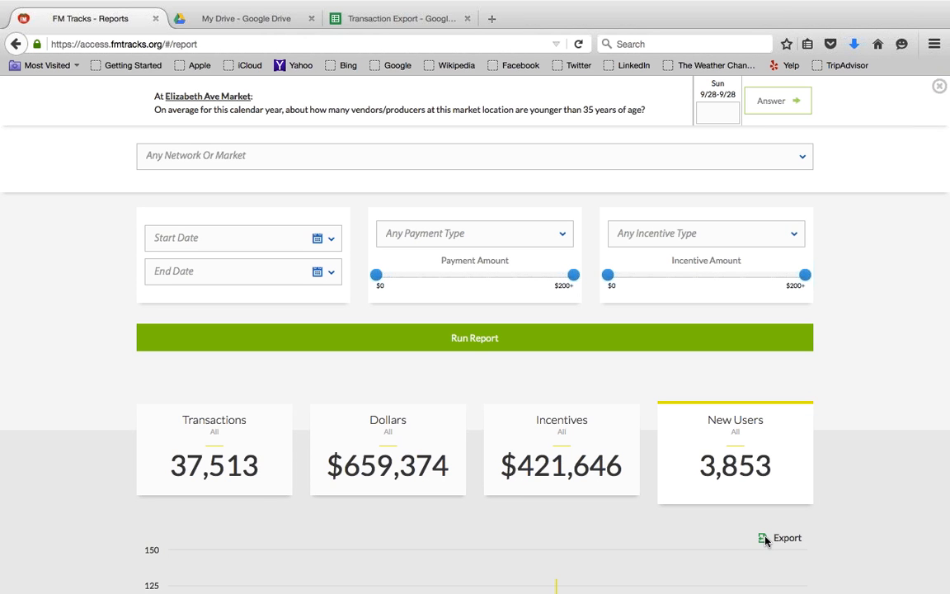
Export the transaction report, leave full screen and open the downloaded ZIP archive with Archive Utility.
click(765, 540)
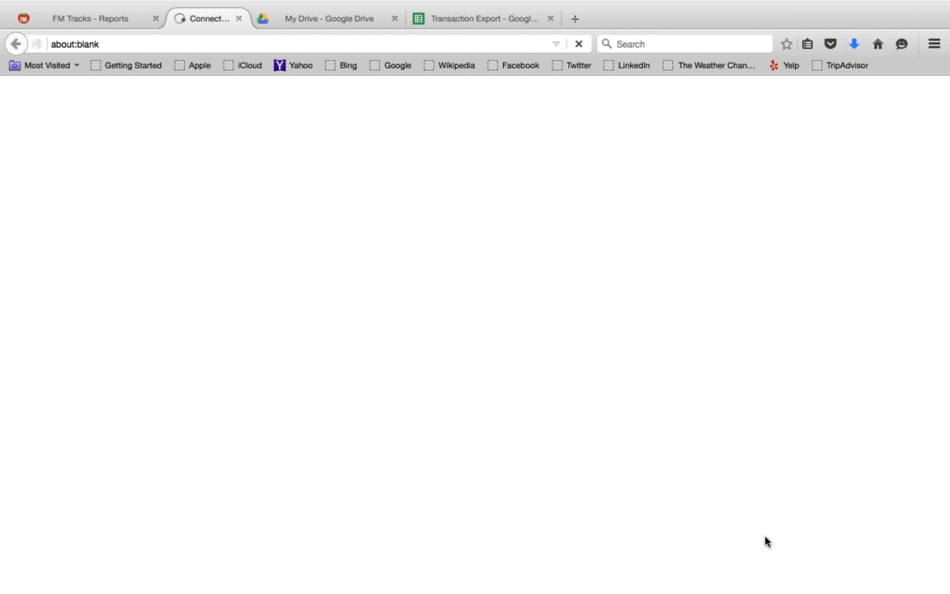
mouse_move(41, 2)
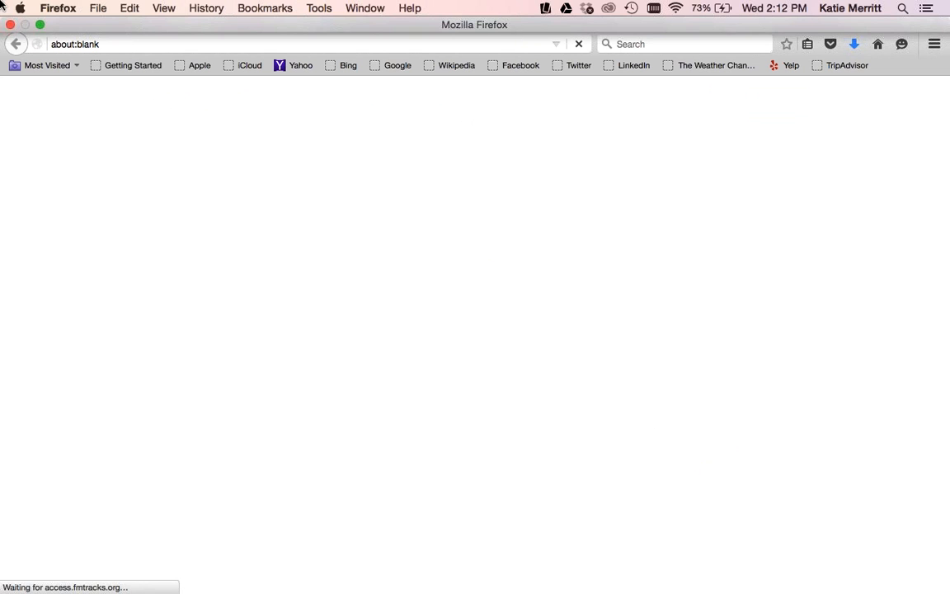
click(40, 25)
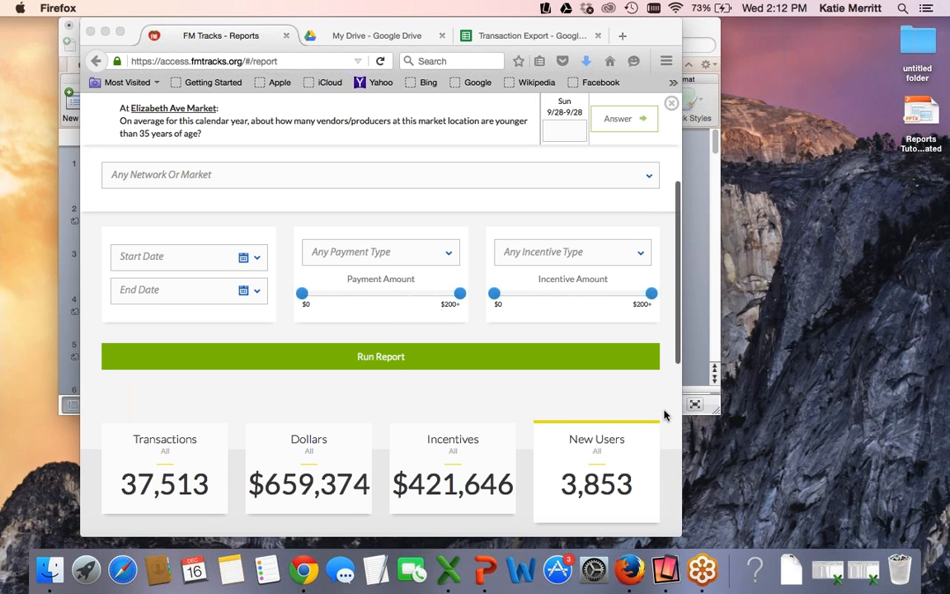
scroll(665, 415, down, 5)
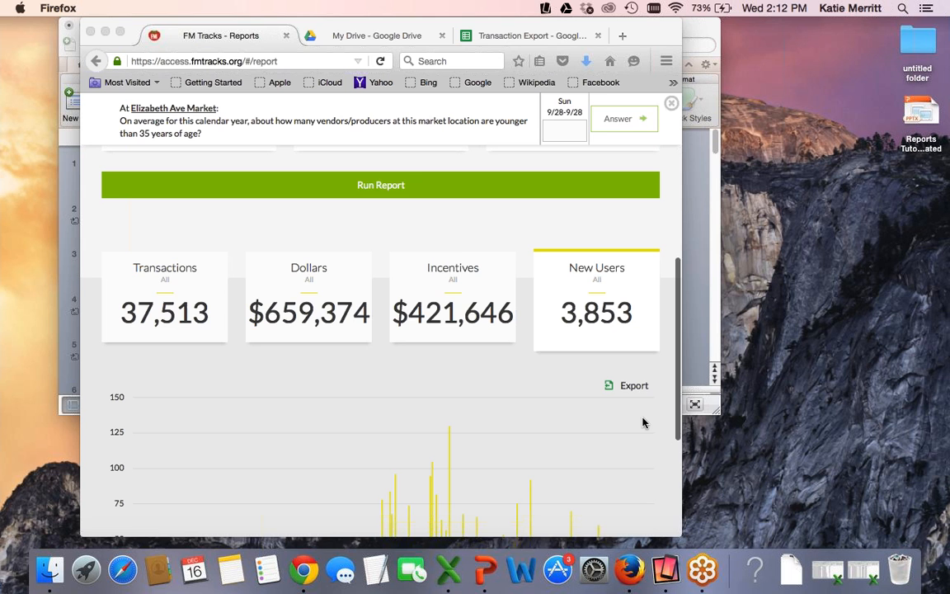
click(643, 421)
click(608, 386)
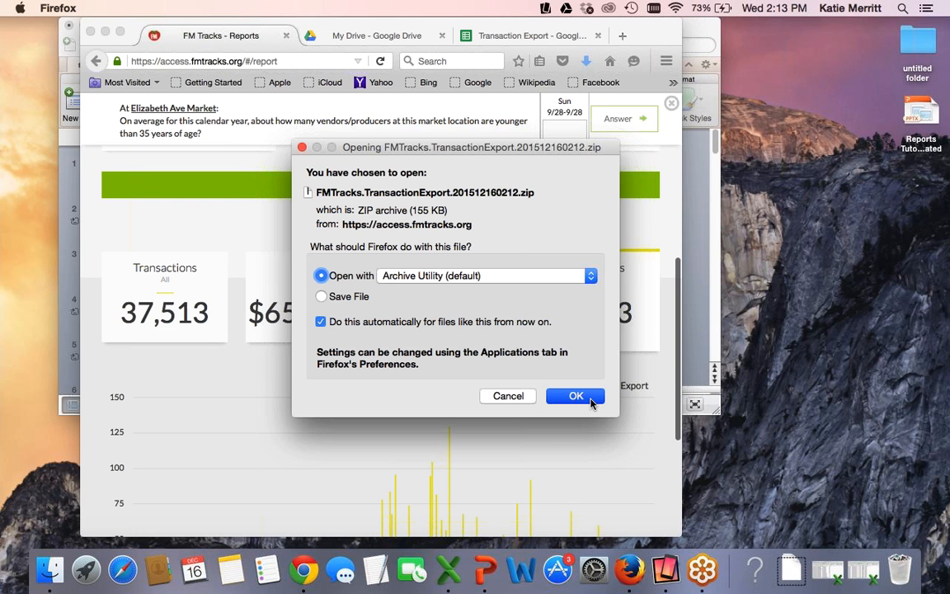
click(590, 402)
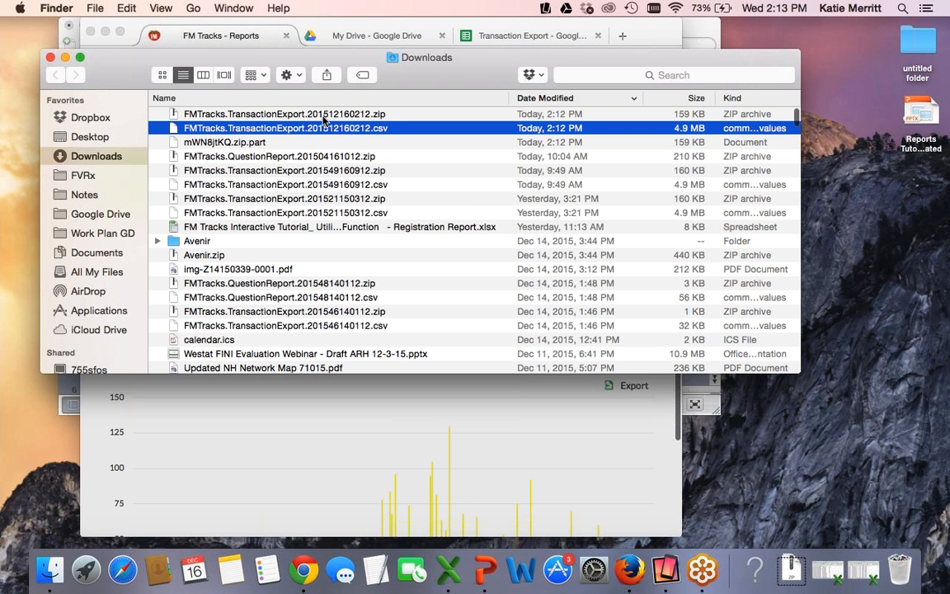
Check the exported ZIP archive and its extracted CSV file in the Downloads folder, and close the folder window.
click(320, 117)
click(313, 130)
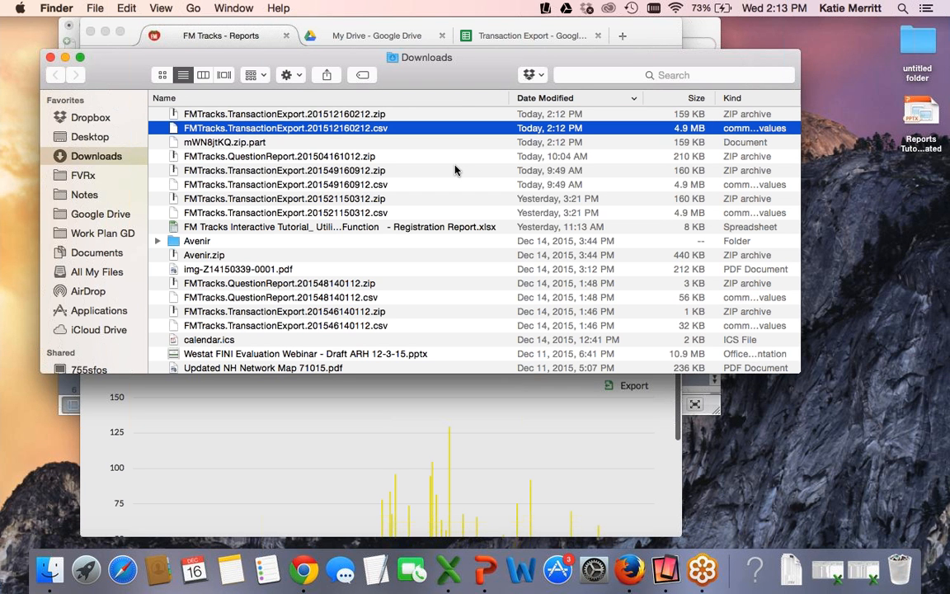
drag(465, 78, 454, 166)
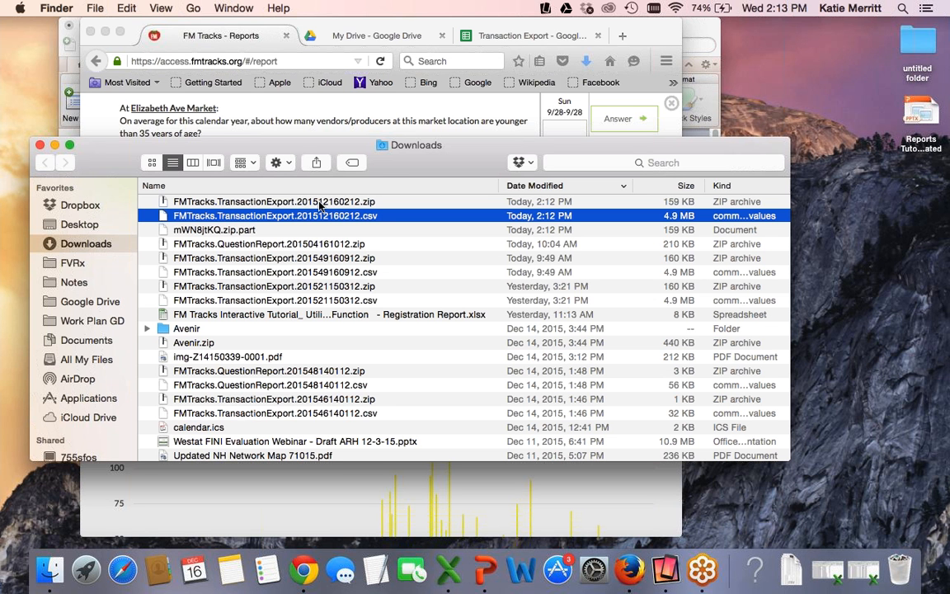
click(39, 145)
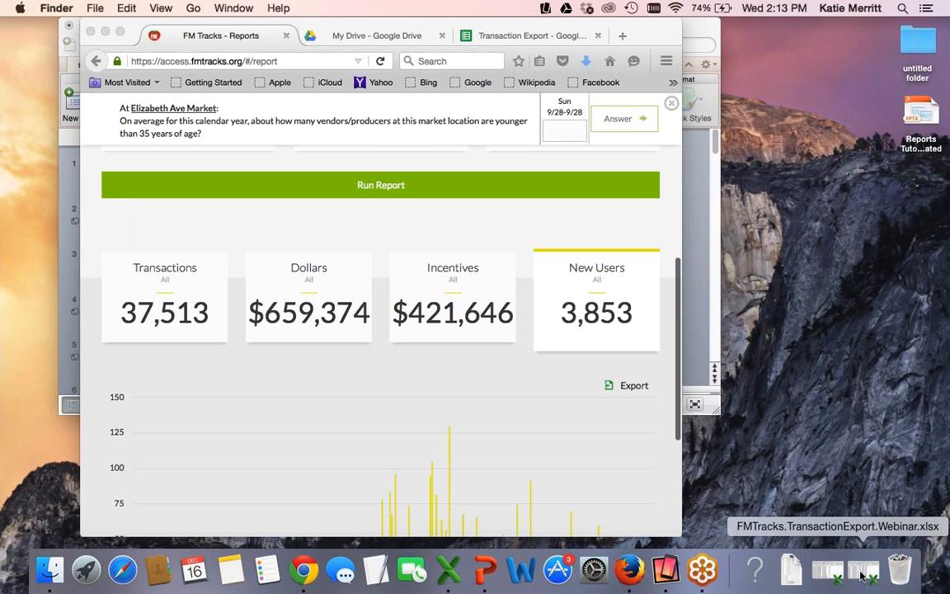
Switch to the Excel workbook FMTracks.TransactionExport.Webinar.xlsx and set the sheet's zoom to 125%.
click(860, 575)
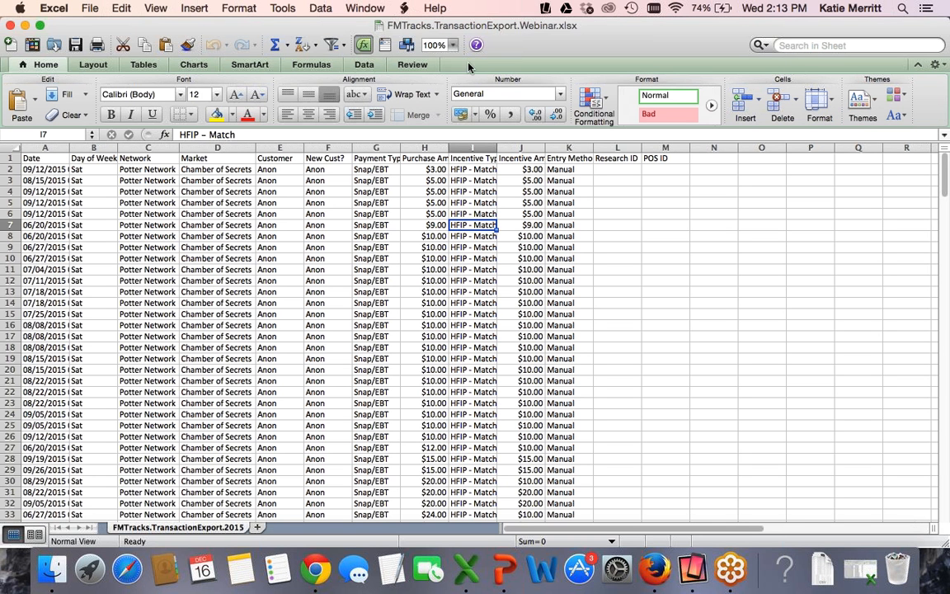
click(451, 45)
click(449, 86)
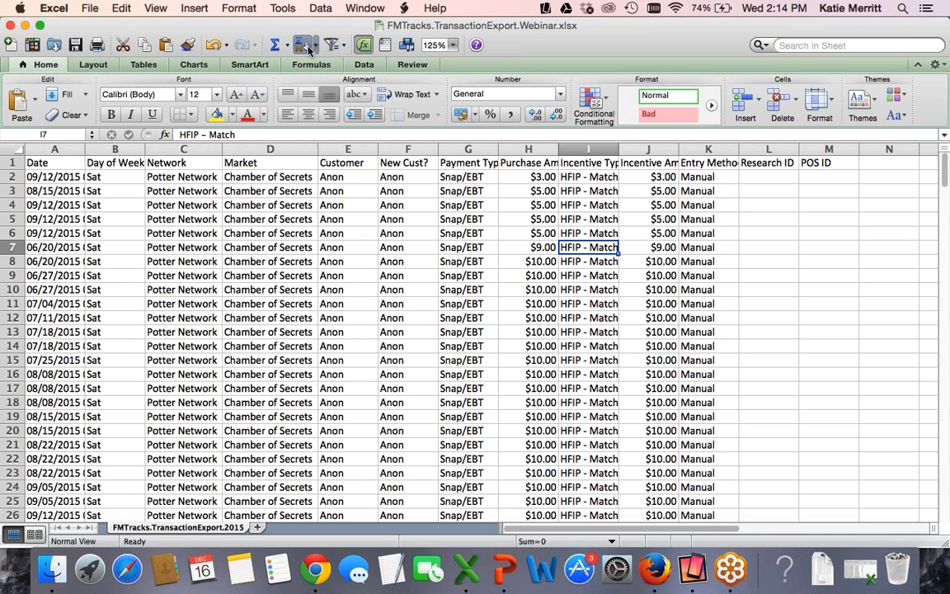
Sort the transaction rows by incentive type in descending order and return them to ascending order.
click(308, 50)
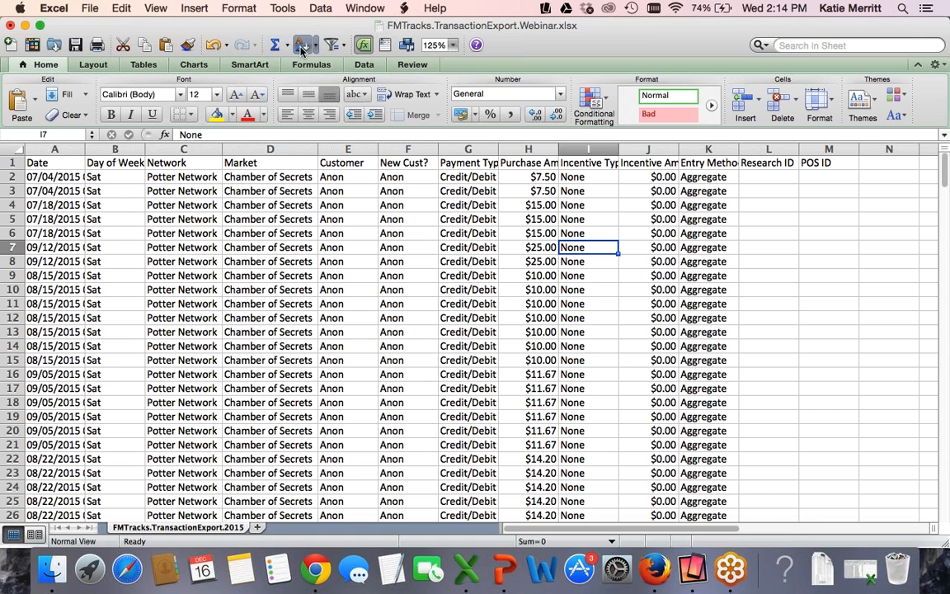
click(302, 48)
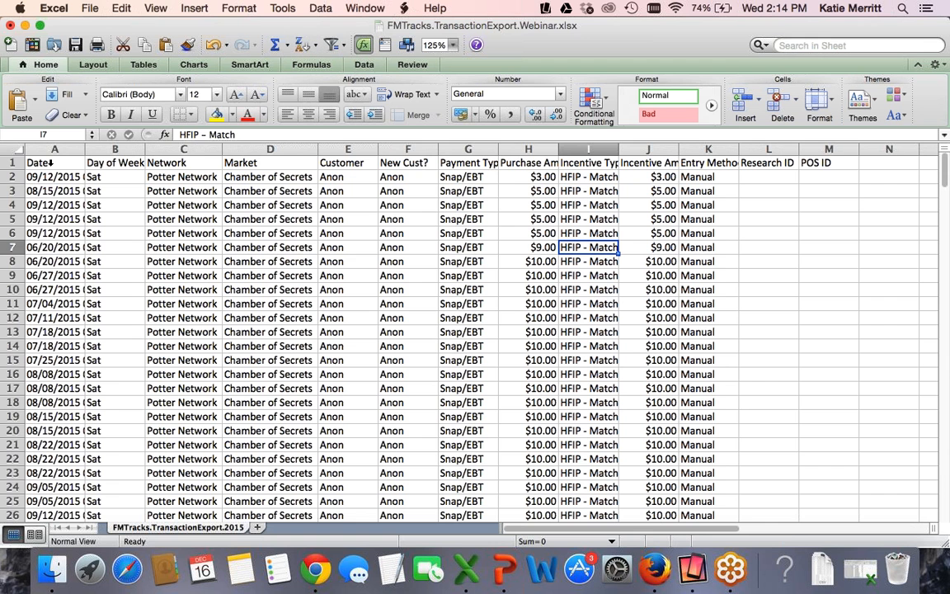
Start a custom sort of the whole sheet and set its first level to Market, A to Z.
click(46, 148)
shift+click(254, 148)
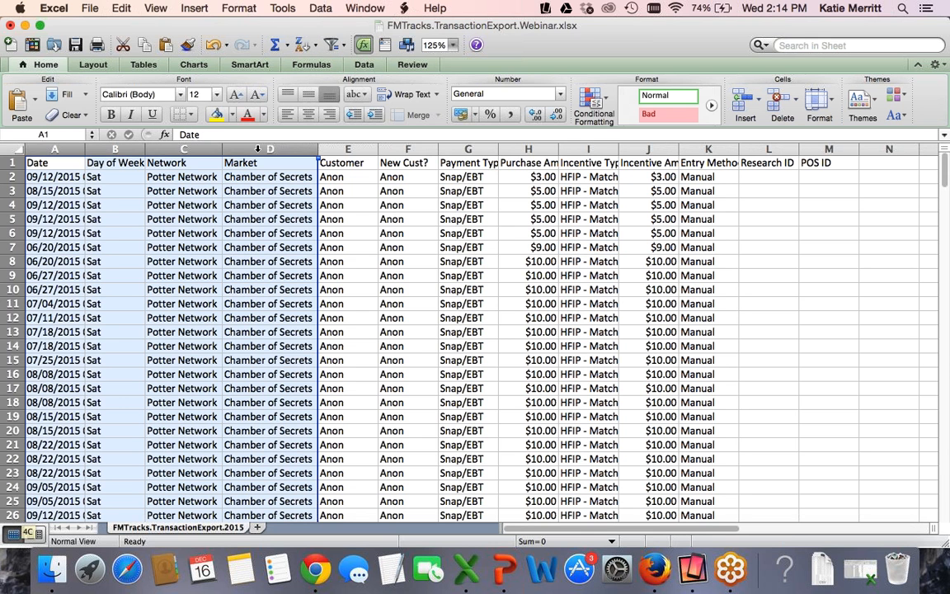
click(114, 205)
click(17, 147)
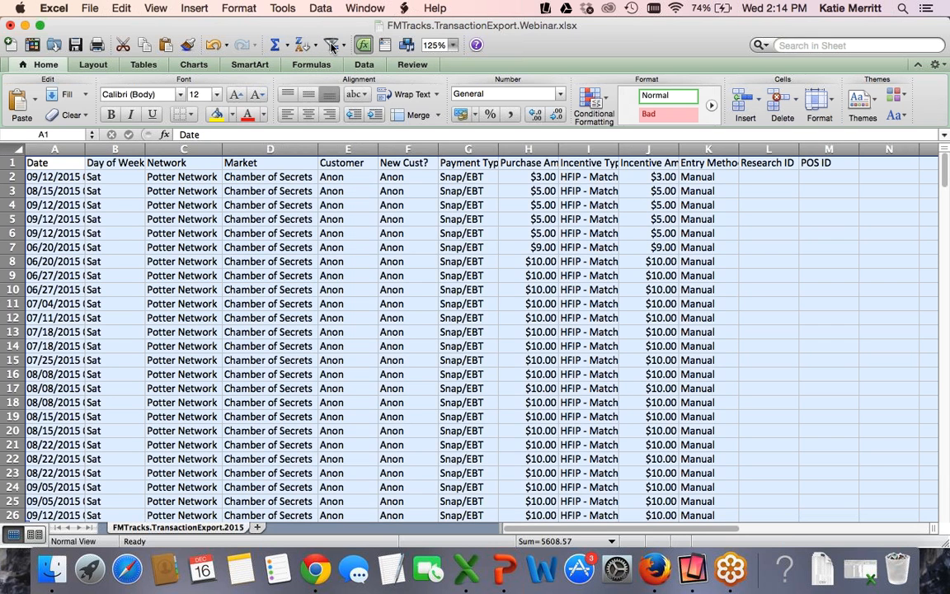
click(305, 45)
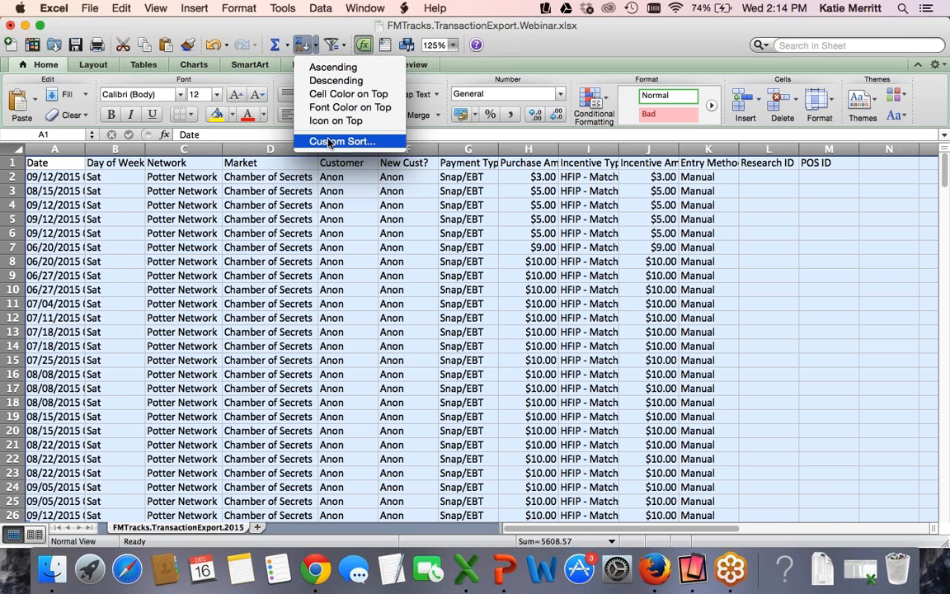
click(329, 142)
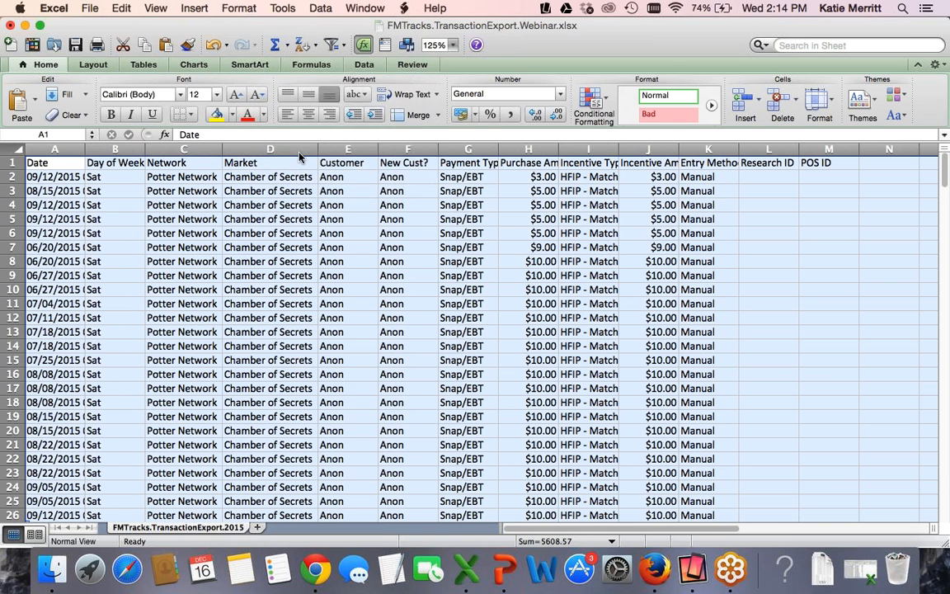
click(328, 83)
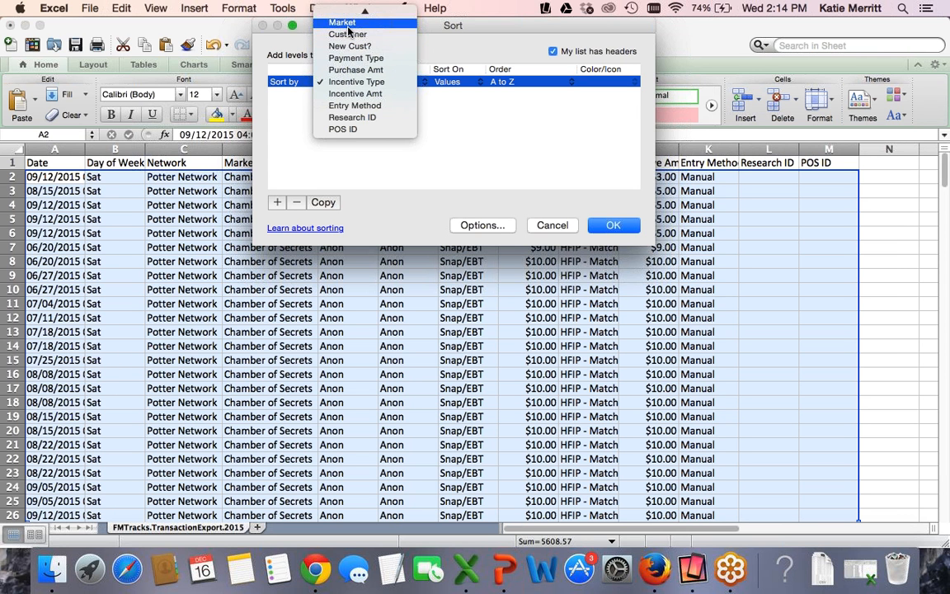
click(316, 23)
Add Date as the second sort level, apply the sort, and check the market and date columns.
click(278, 202)
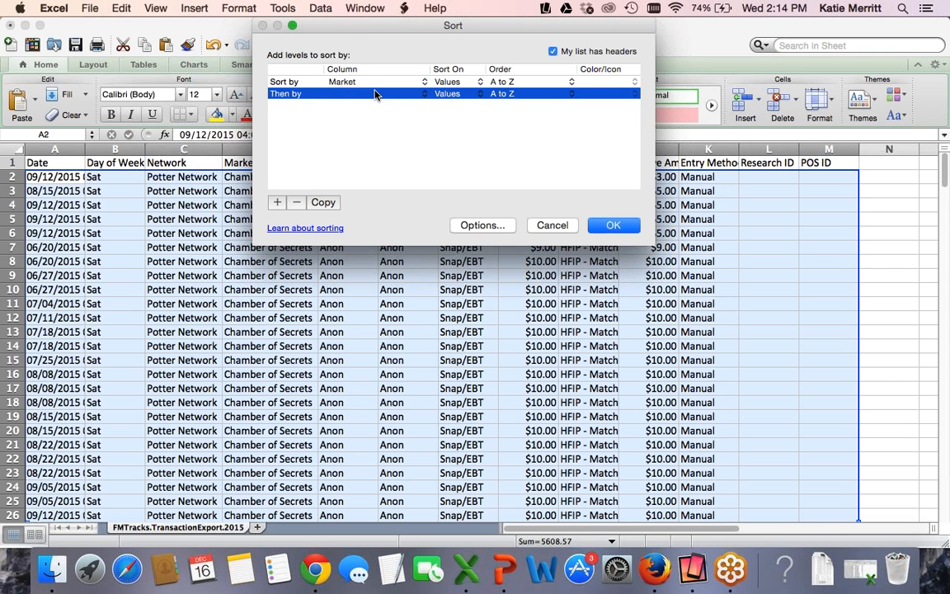
click(375, 94)
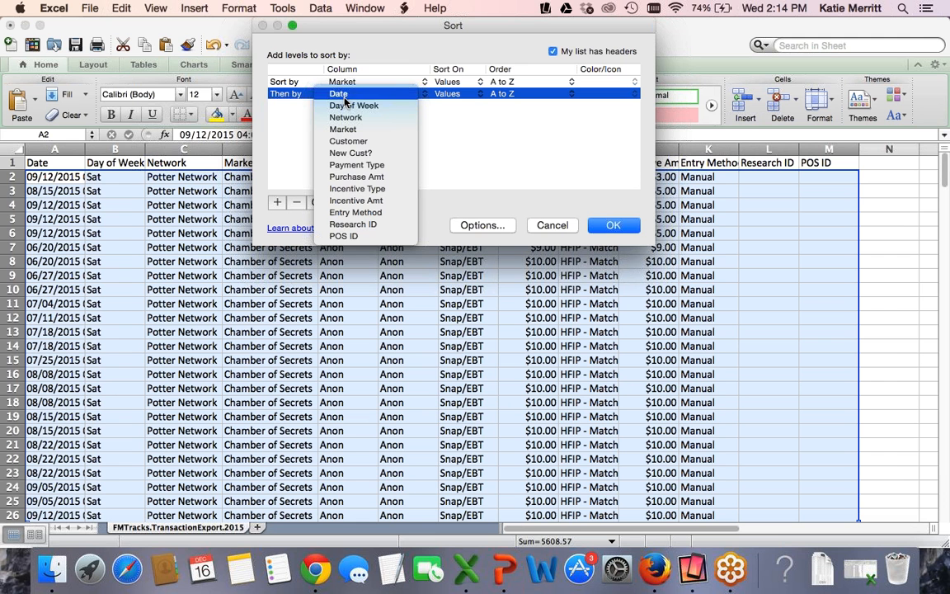
click(344, 96)
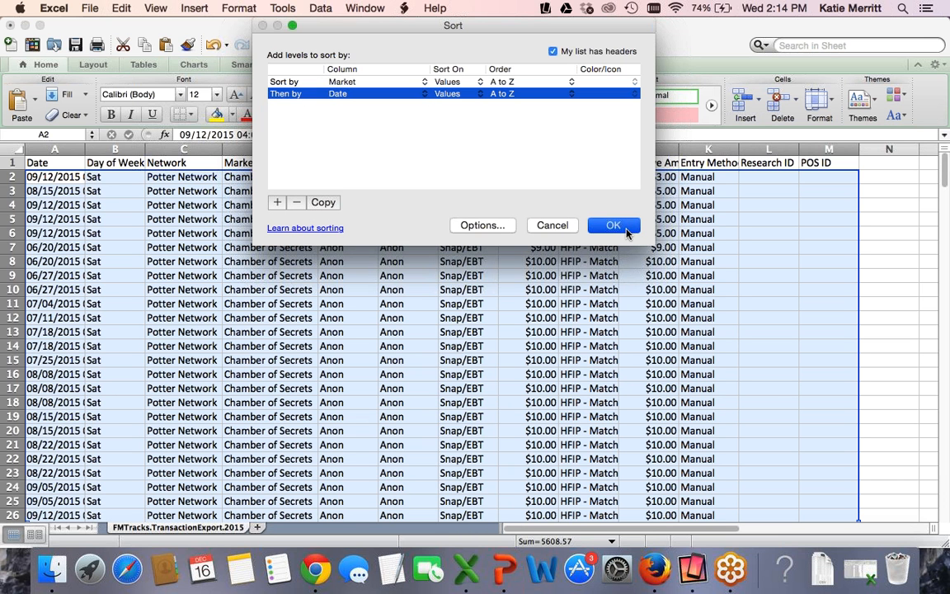
click(615, 226)
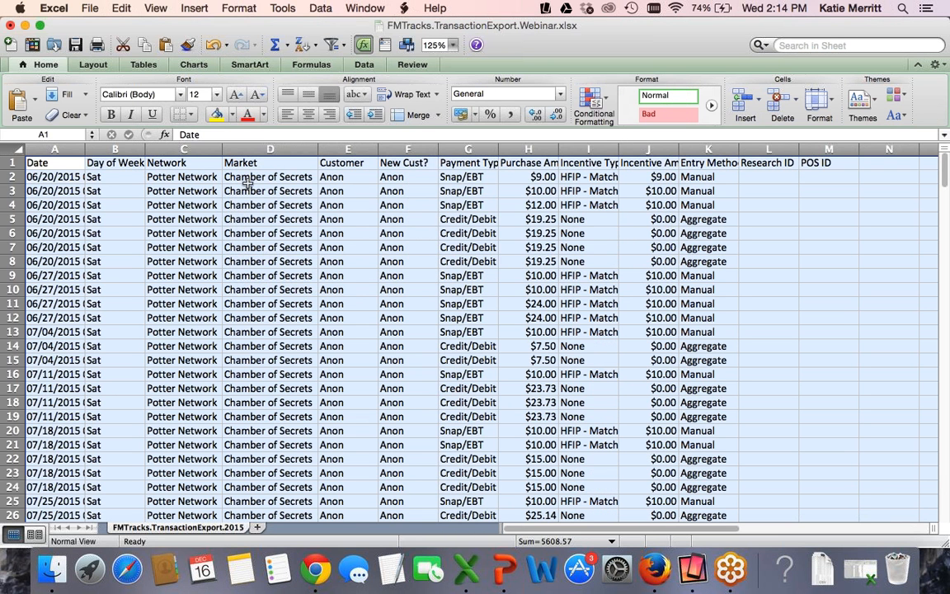
click(245, 177)
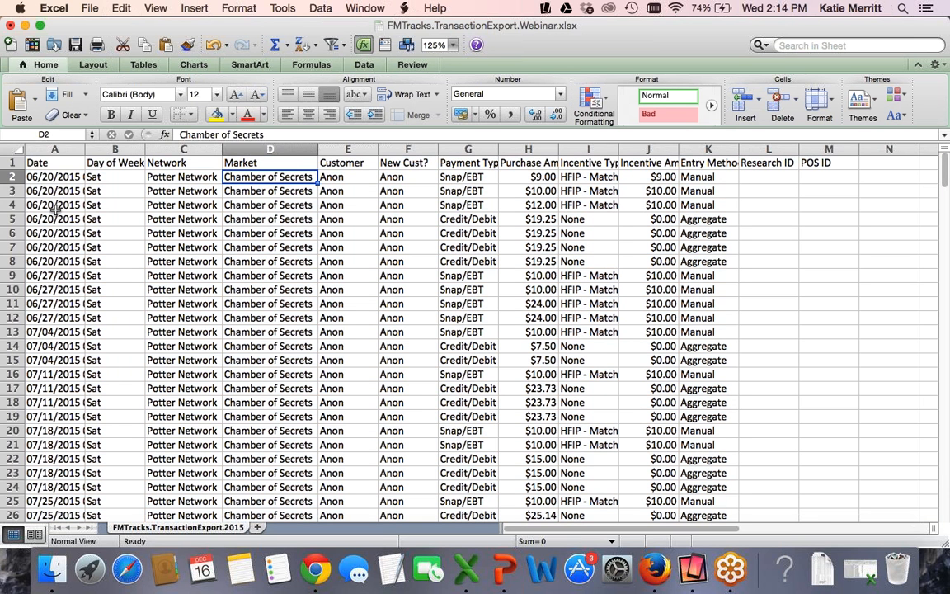
drag(49, 176, 45, 514)
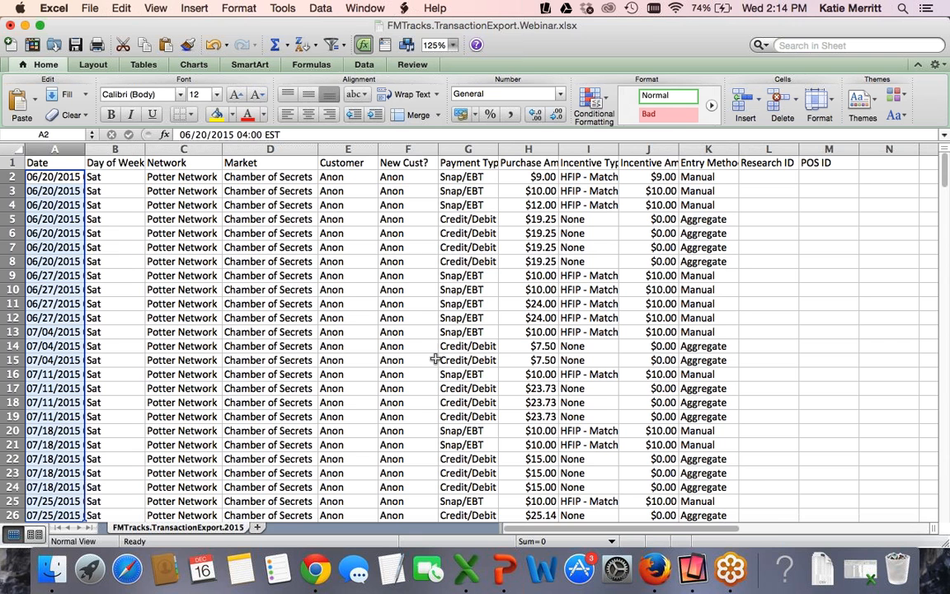
Turn on filtering for the whole sheet and filter Payment Type to show only Snap/EBT.
click(387, 247)
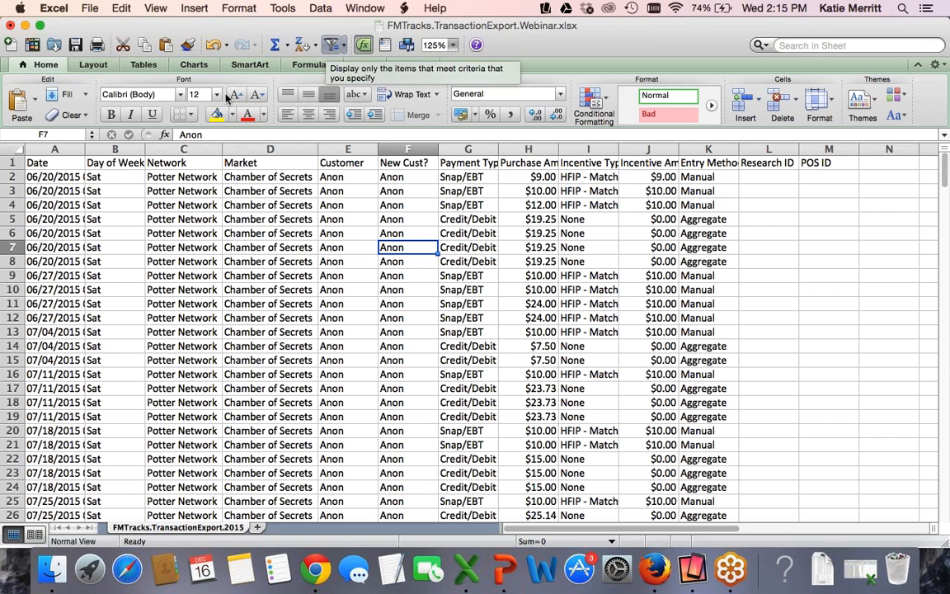
key(super+a)
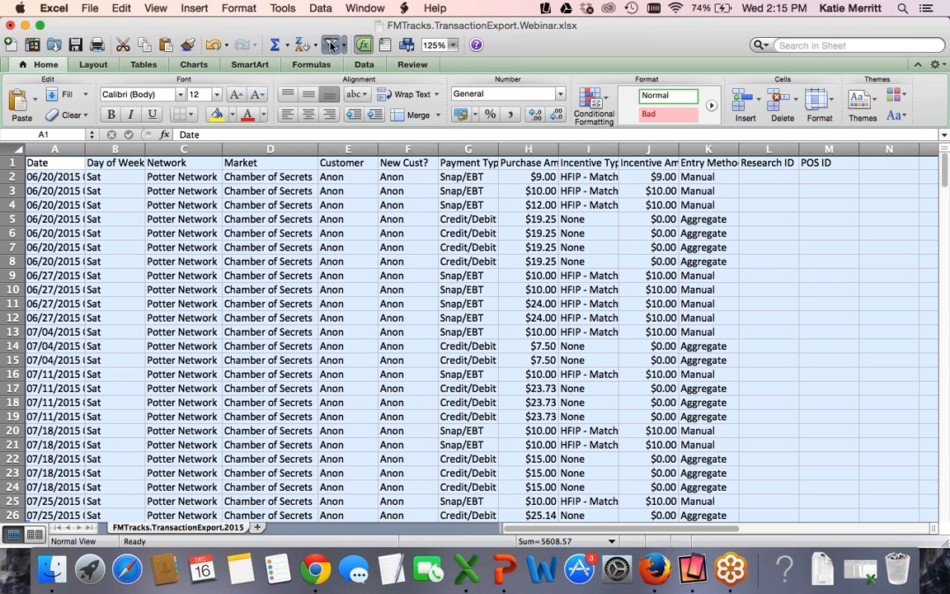
click(330, 45)
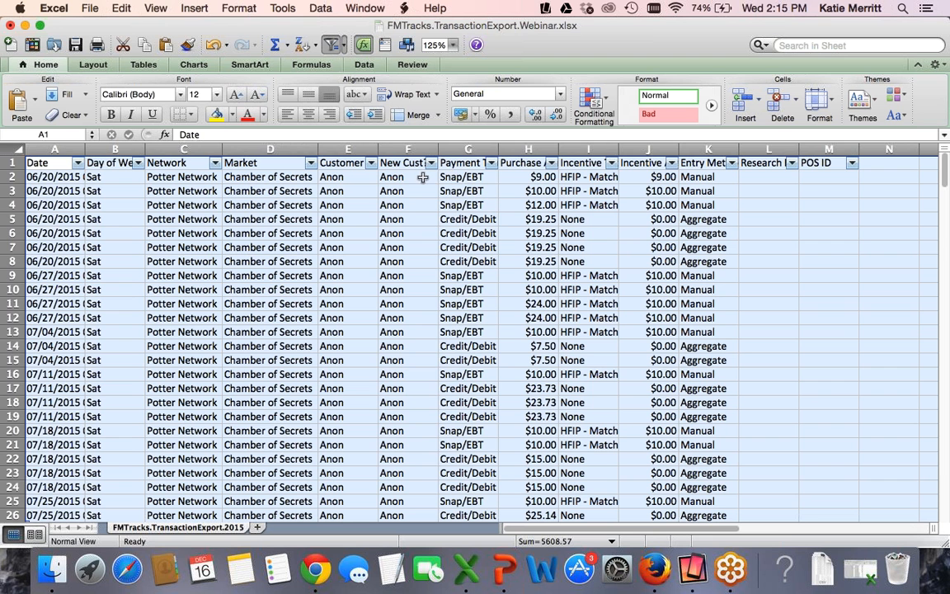
click(476, 203)
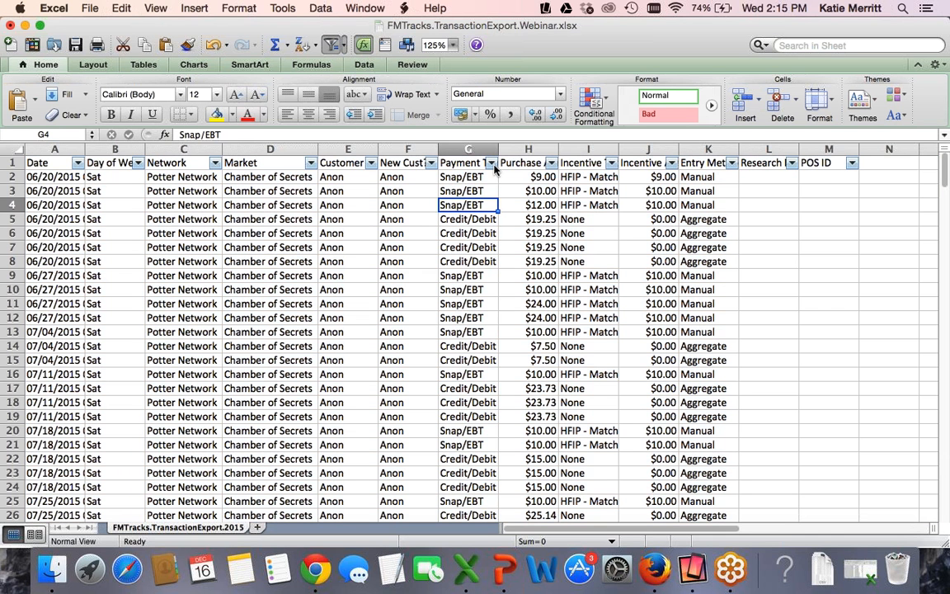
click(492, 164)
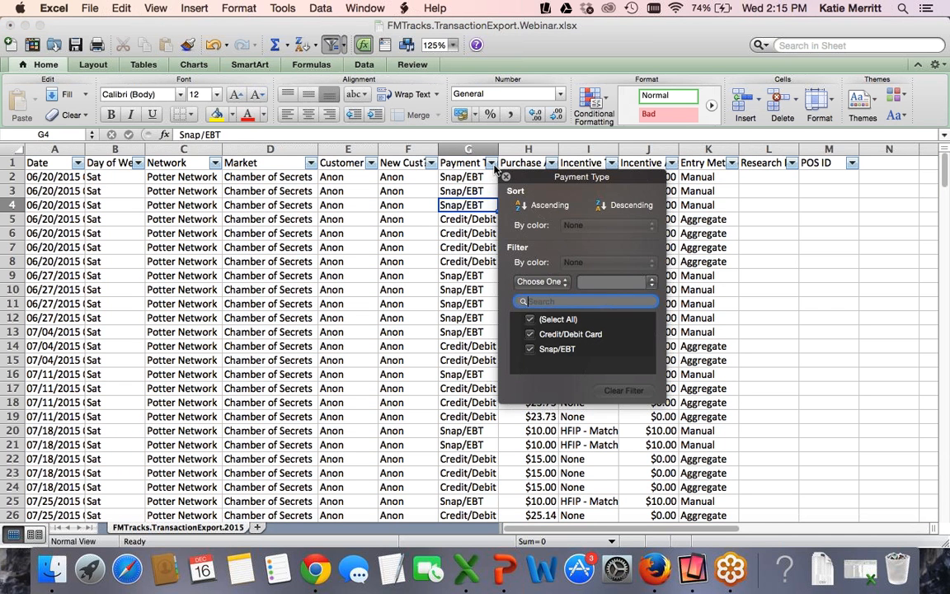
click(530, 320)
click(530, 349)
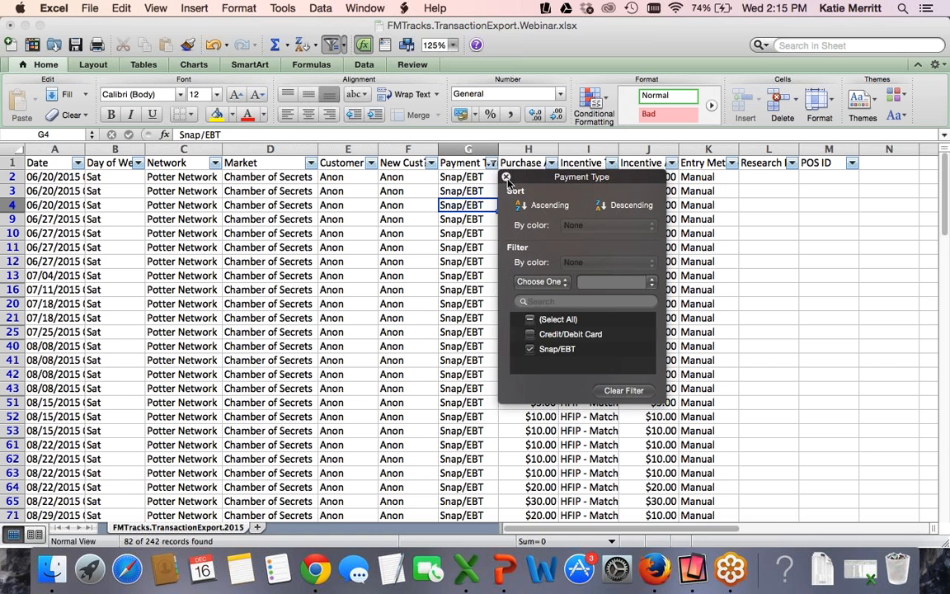
click(468, 176)
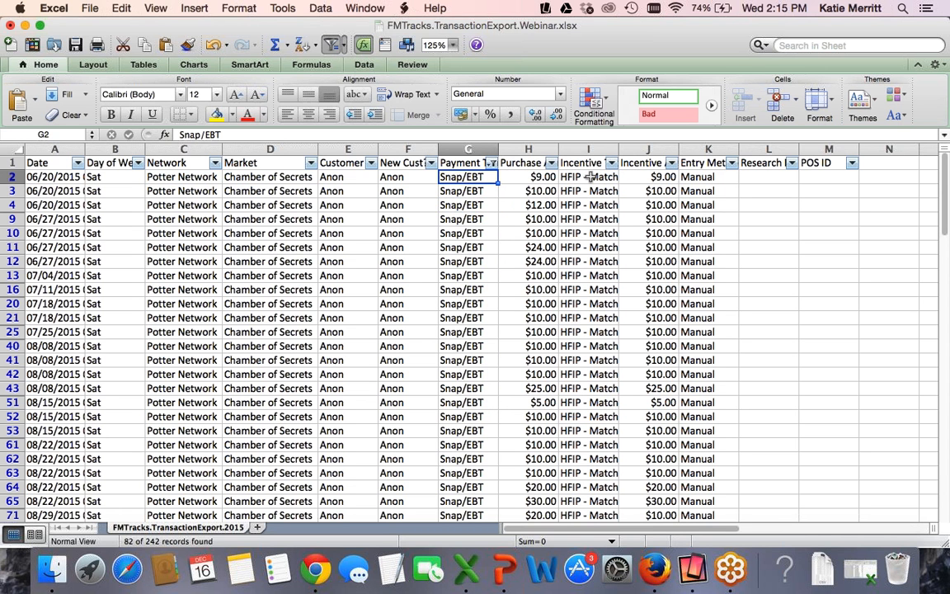
Replace the incentive type in cell I2 with "Magic Bucks" and fill it down through the visible rows to I9.
click(591, 176)
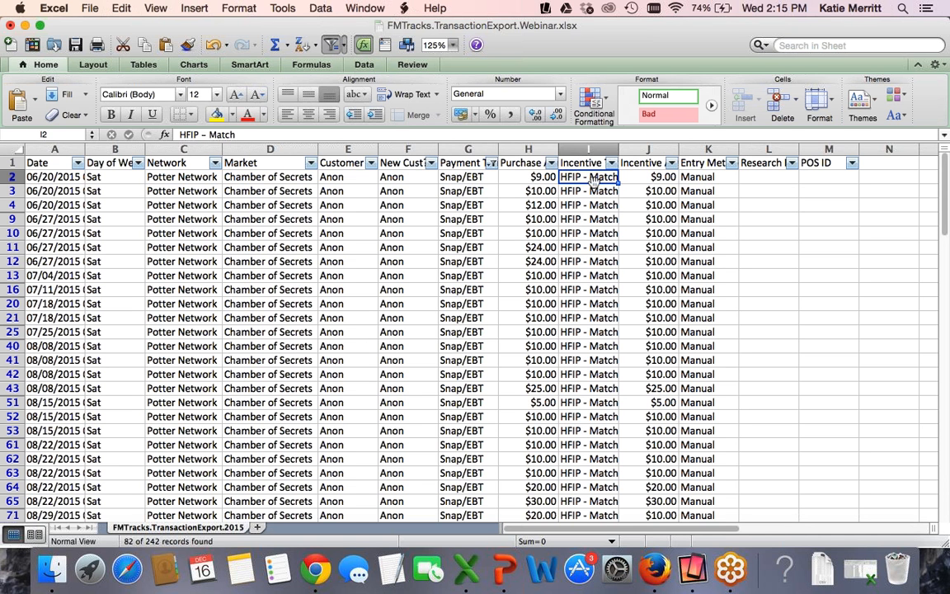
double_click(592, 179)
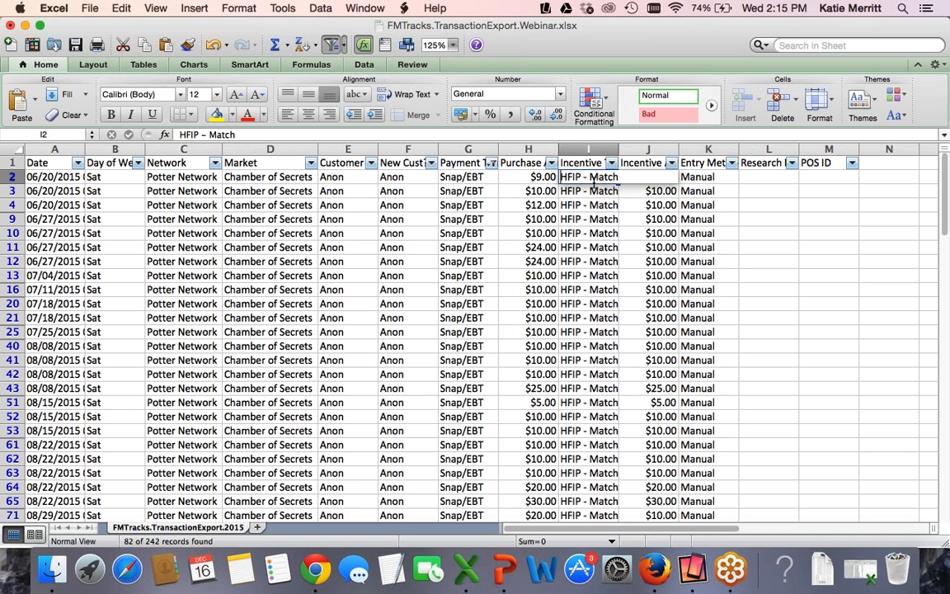
text(Magic)
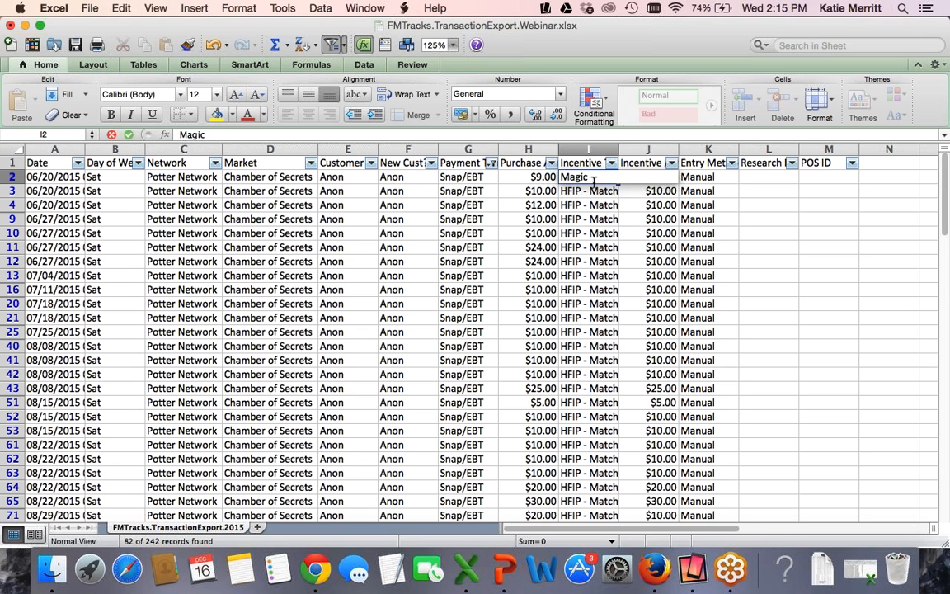
text( Bucks)
key(Return)
key(Up)
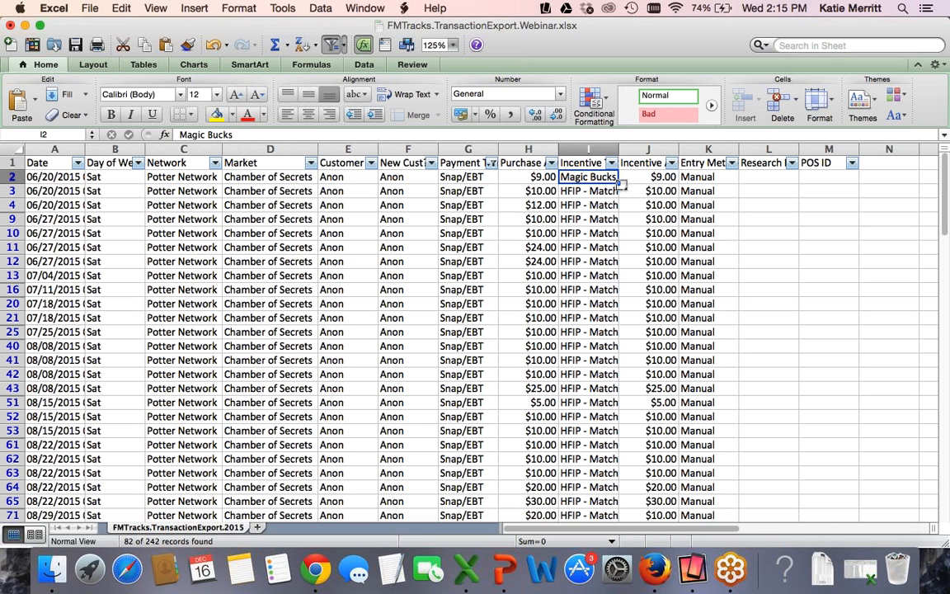
drag(618, 183, 620, 218)
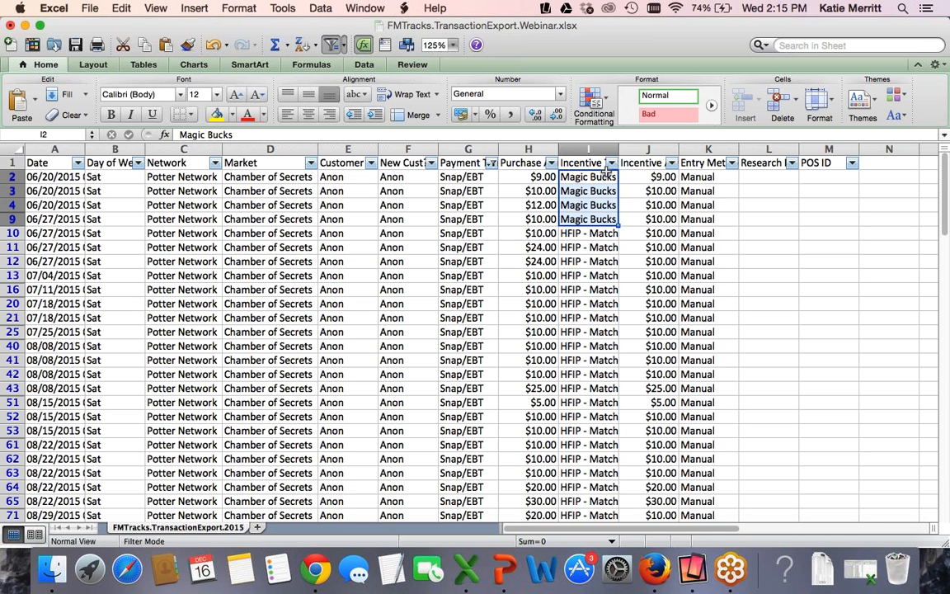
click(607, 247)
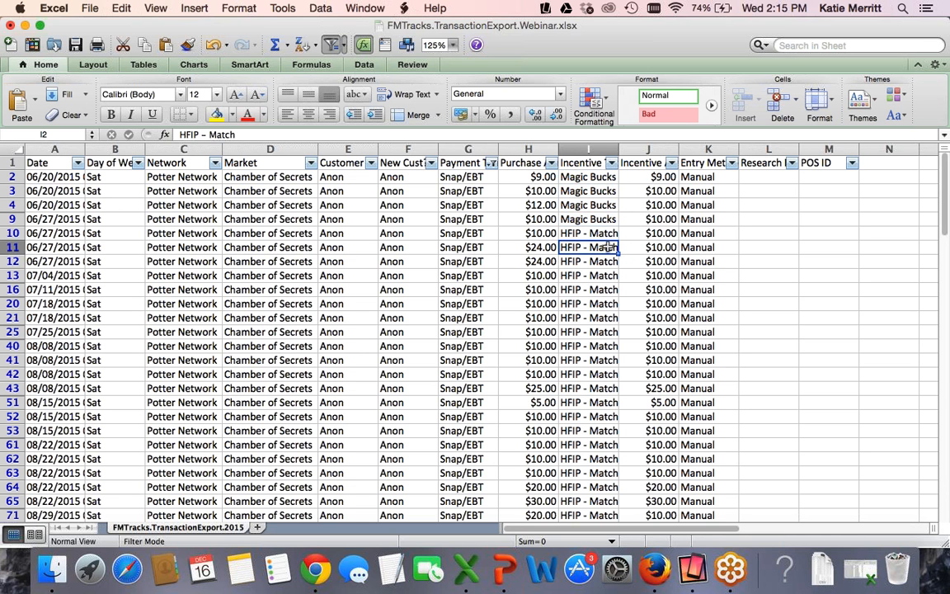
Fill "Magic Bucks" from cell I9 down through the remaining filtered rows and check the filled column.
click(569, 219)
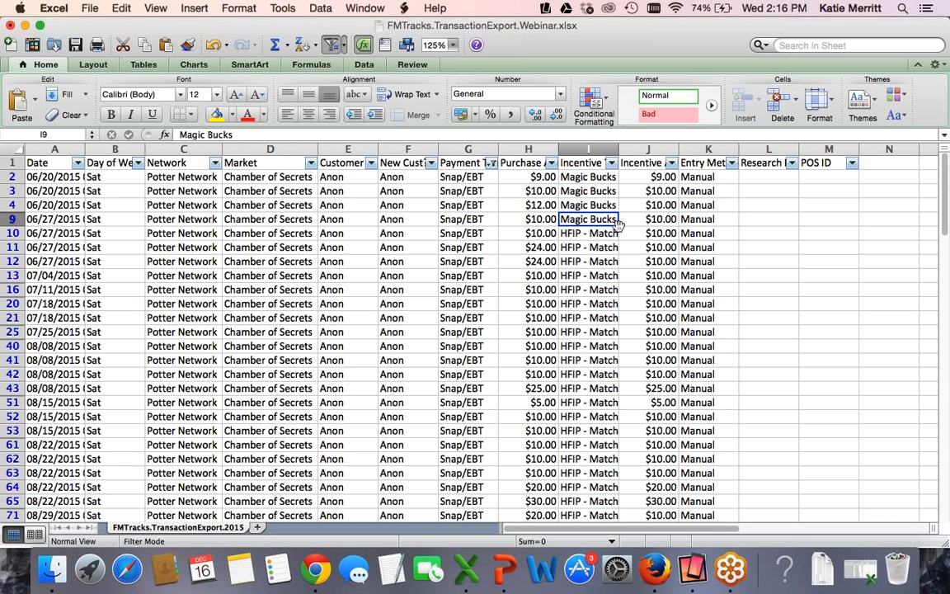
double_click(618, 224)
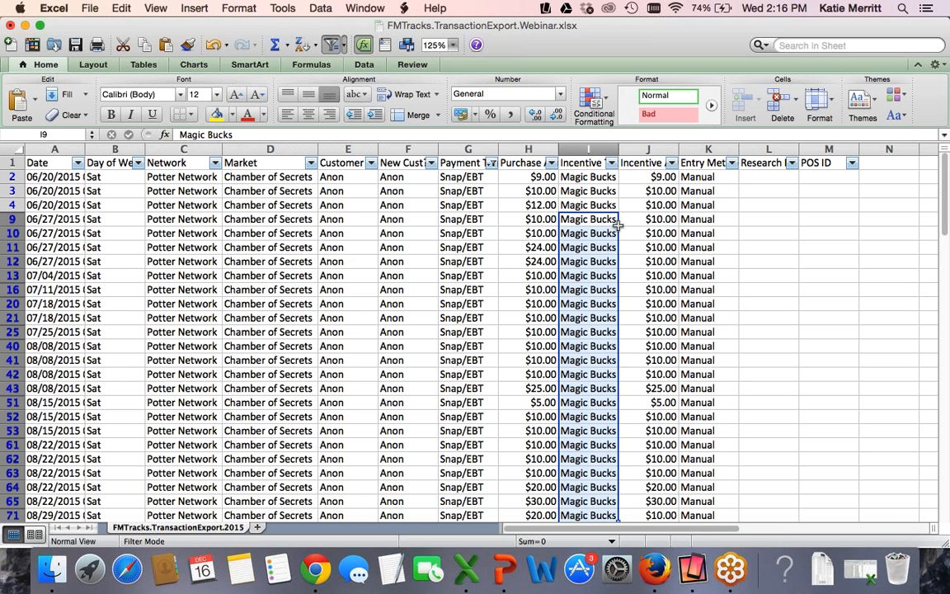
scroll(639, 270, down, 5)
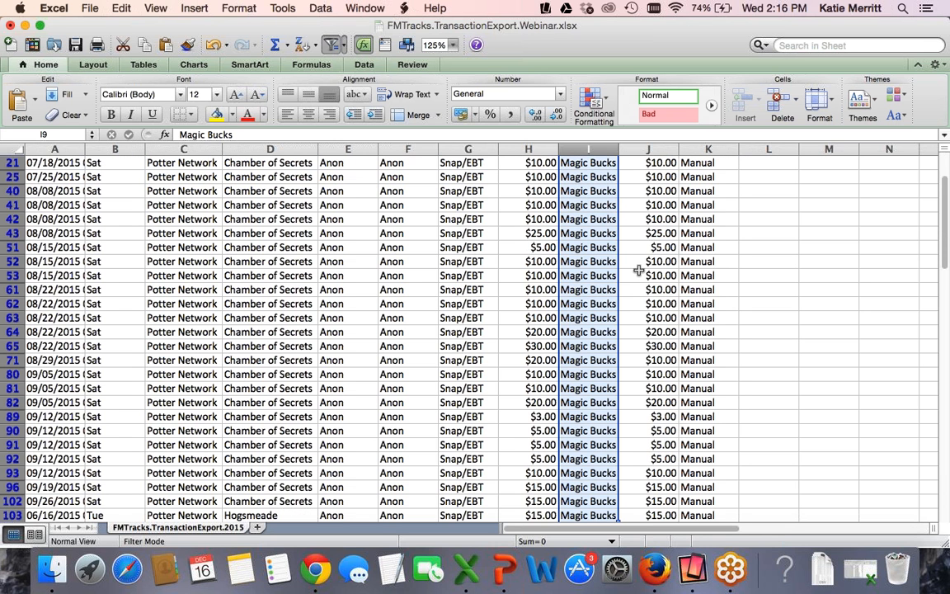
scroll(639, 271, up, 5)
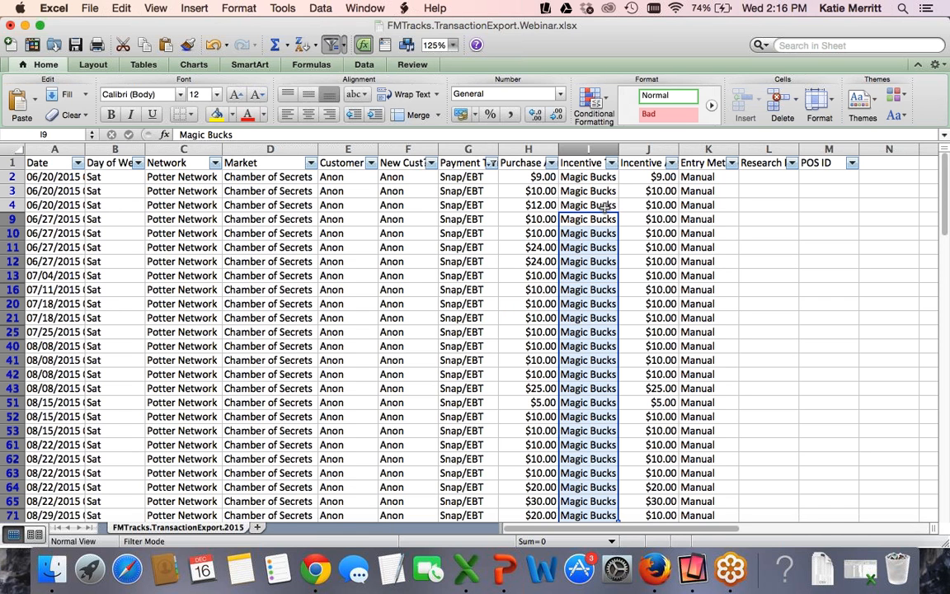
Undo the "Magic Bucks" fill below cell I9 and repeat it for the remaining filtered rows.
click(614, 204)
key(super+c)
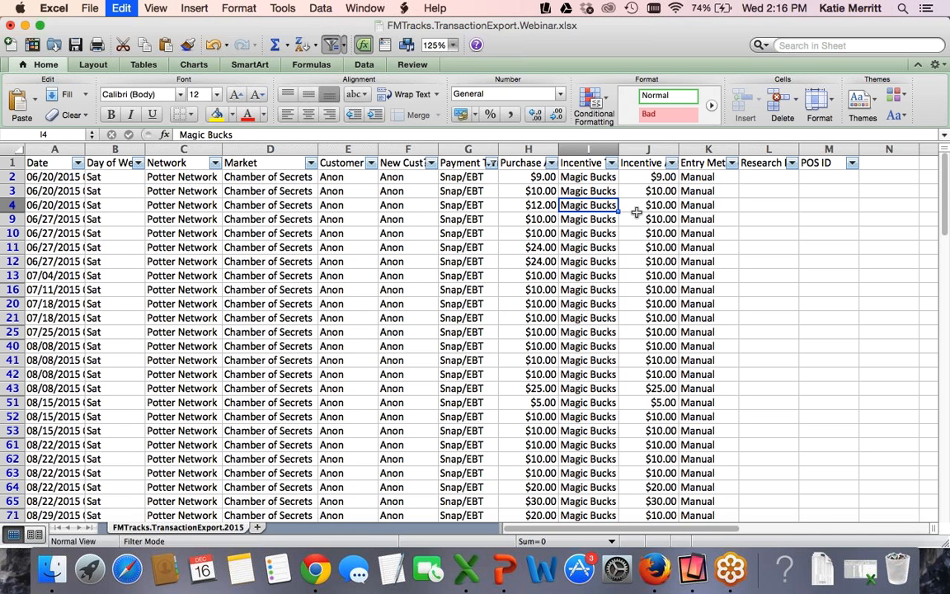
key(super+z)
click(635, 218)
click(613, 220)
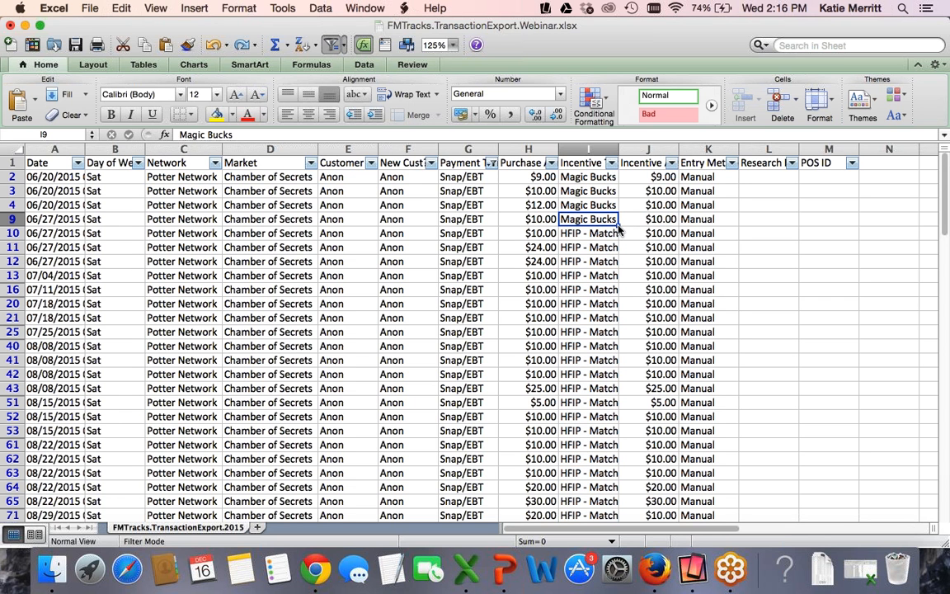
key(super+y)
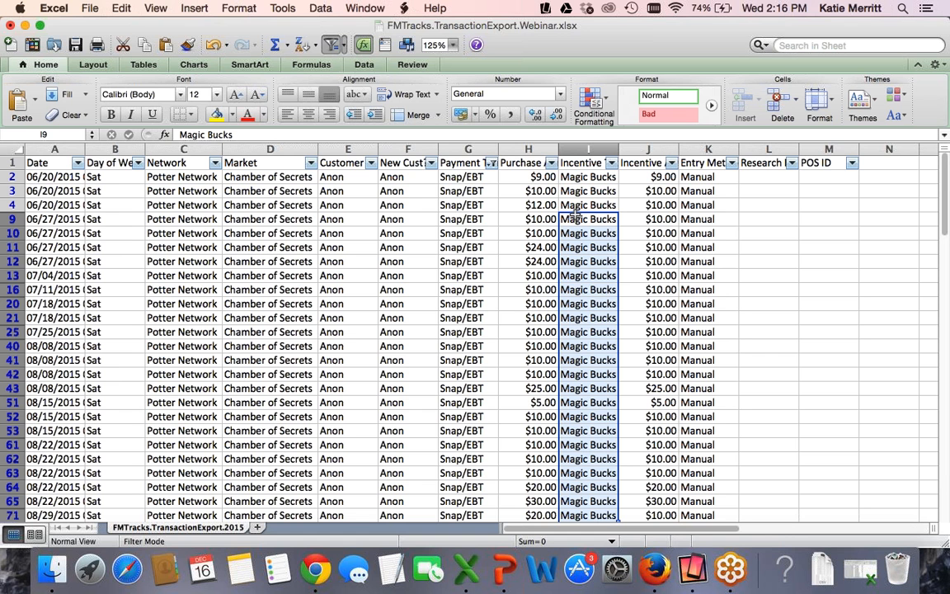
Remove the filter from the sheet and review the incentive types across all transaction rows.
click(571, 206)
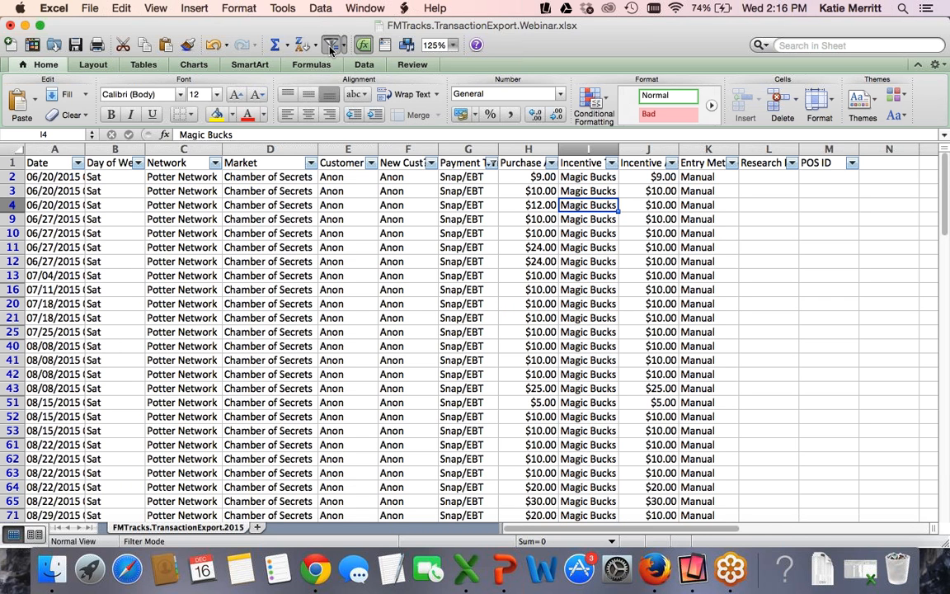
click(330, 46)
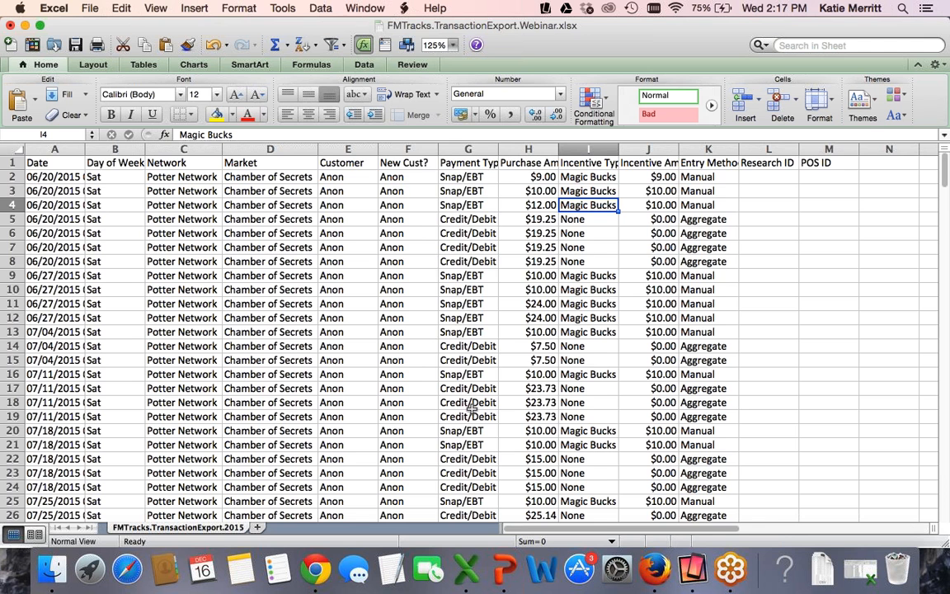
scroll(471, 408, down, 20)
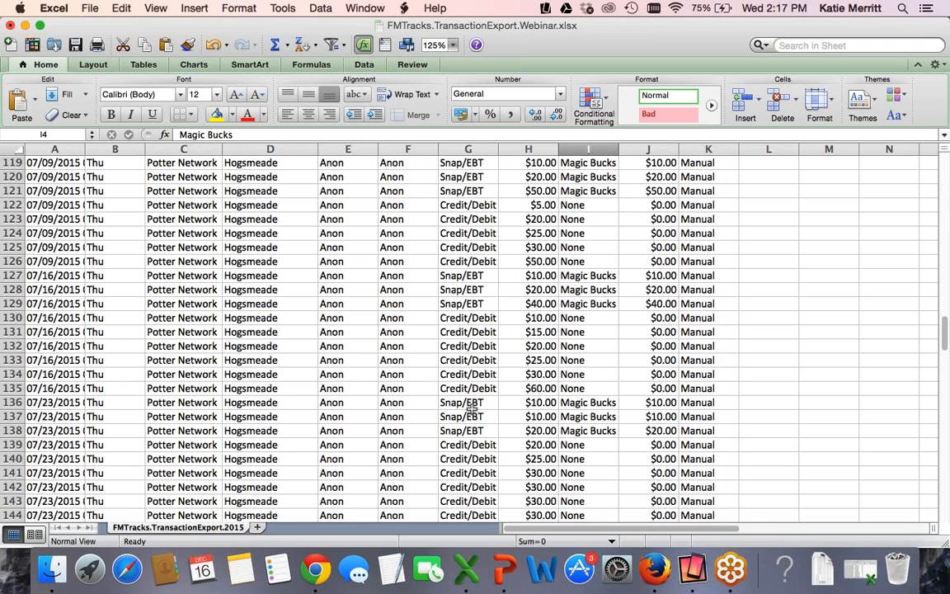
scroll(471, 407, down, 20)
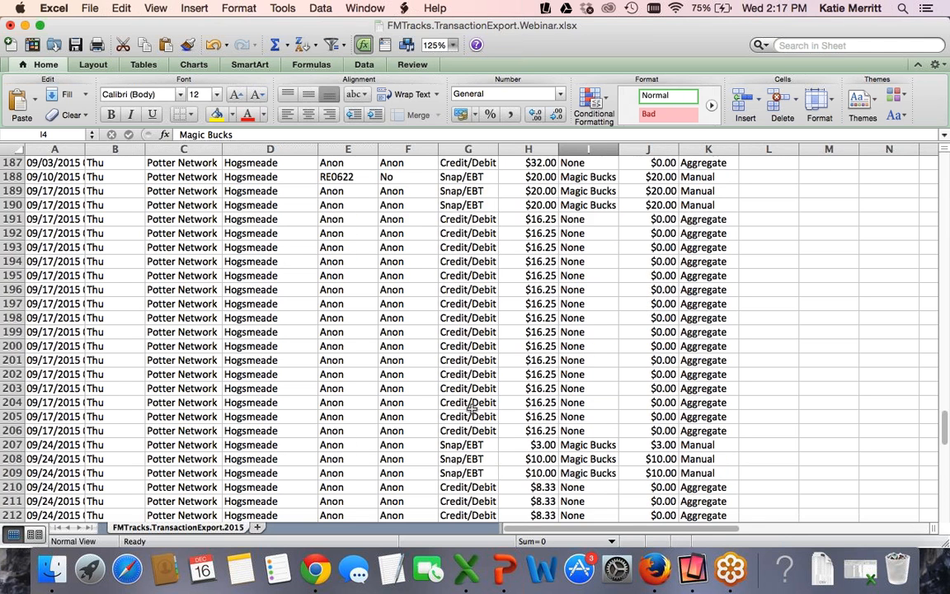
Create a PivotTable on a new sheet from the whole transaction export sheet.
scroll(471, 407, down, 11)
scroll(470, 407, up, 20)
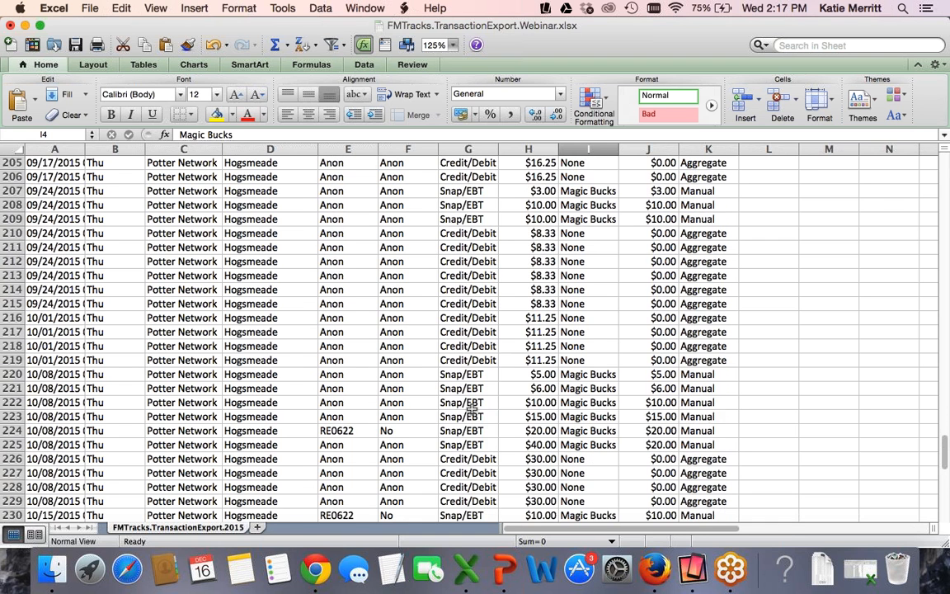
scroll(471, 407, up, 20)
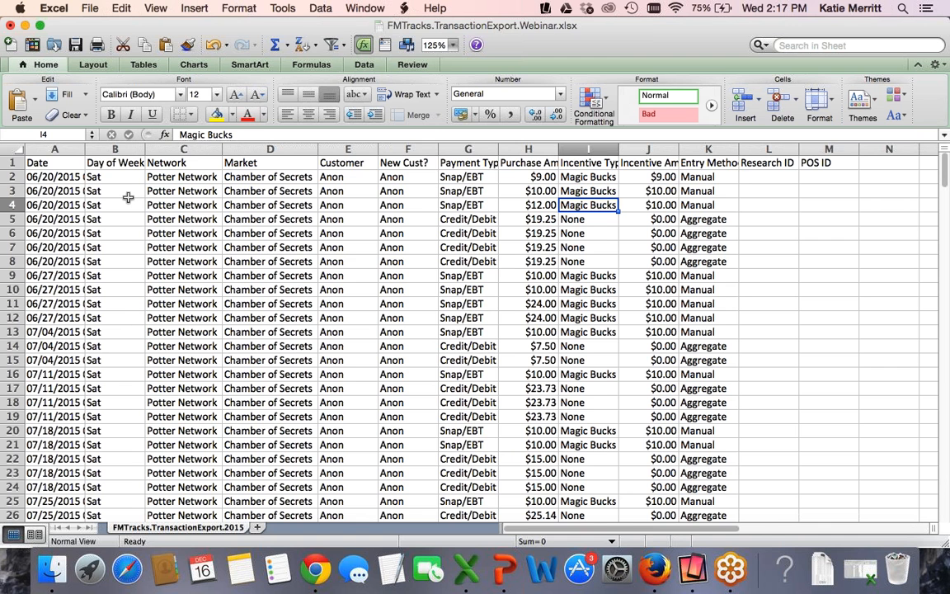
scroll(127, 197, down, 1)
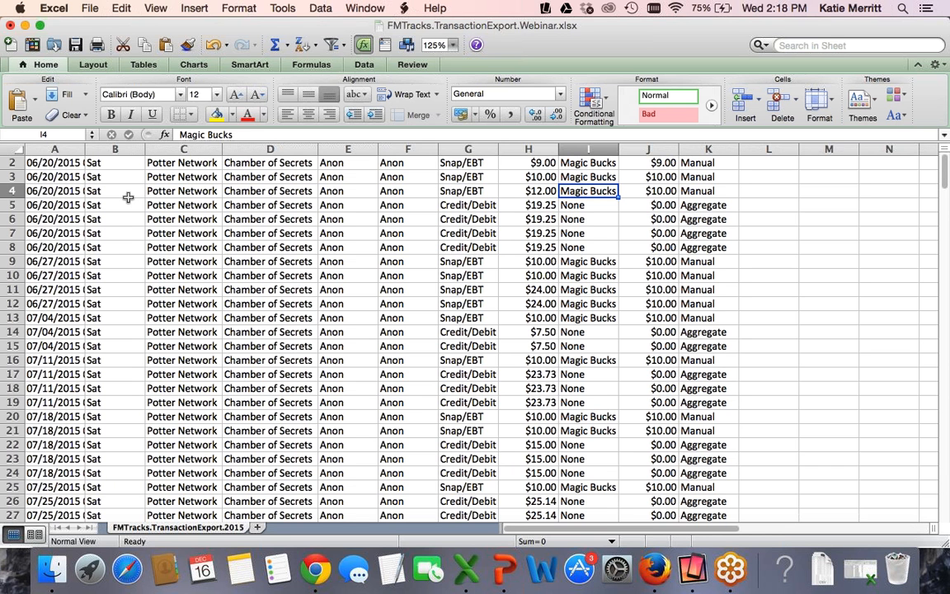
scroll(165, 281, down, 8)
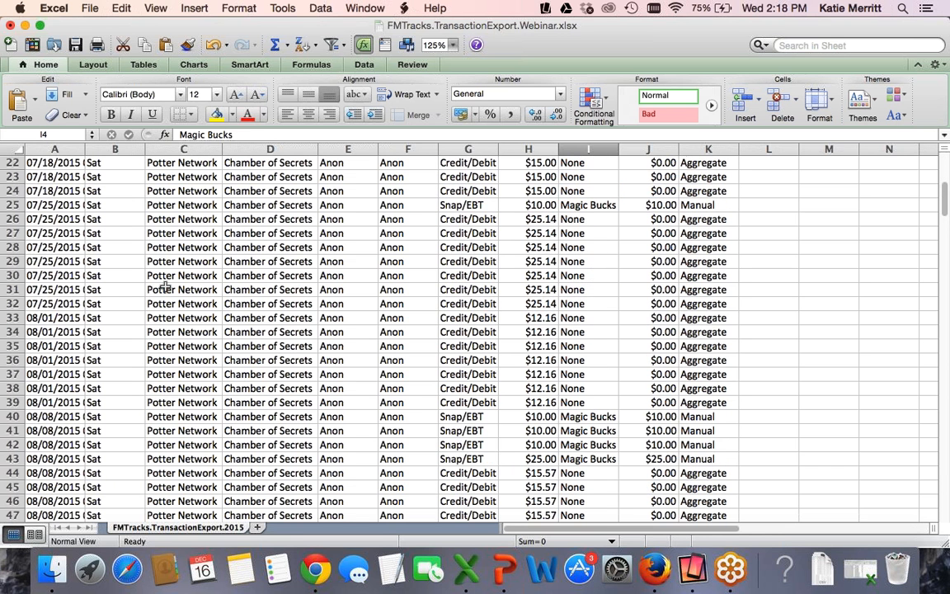
scroll(165, 280, up, 8)
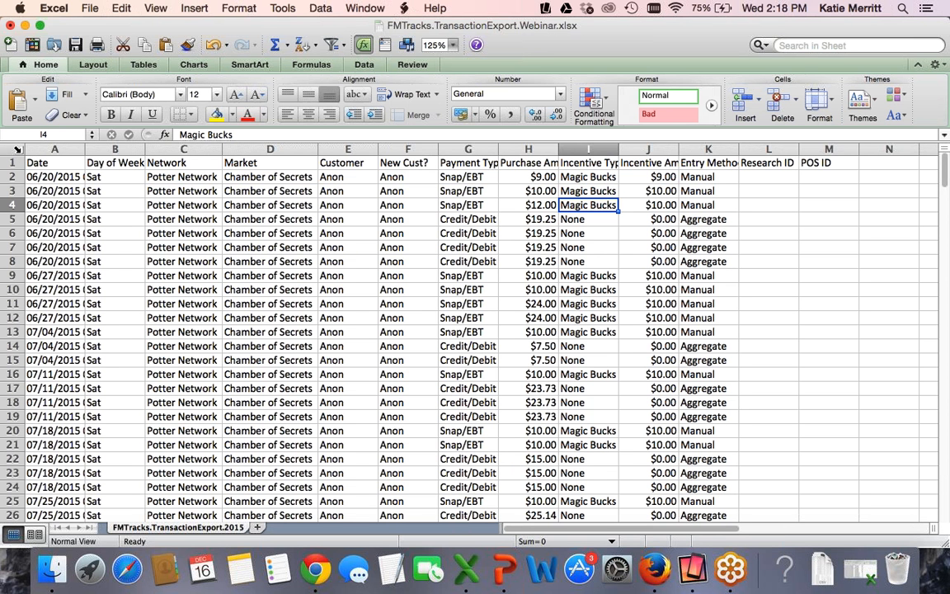
click(17, 150)
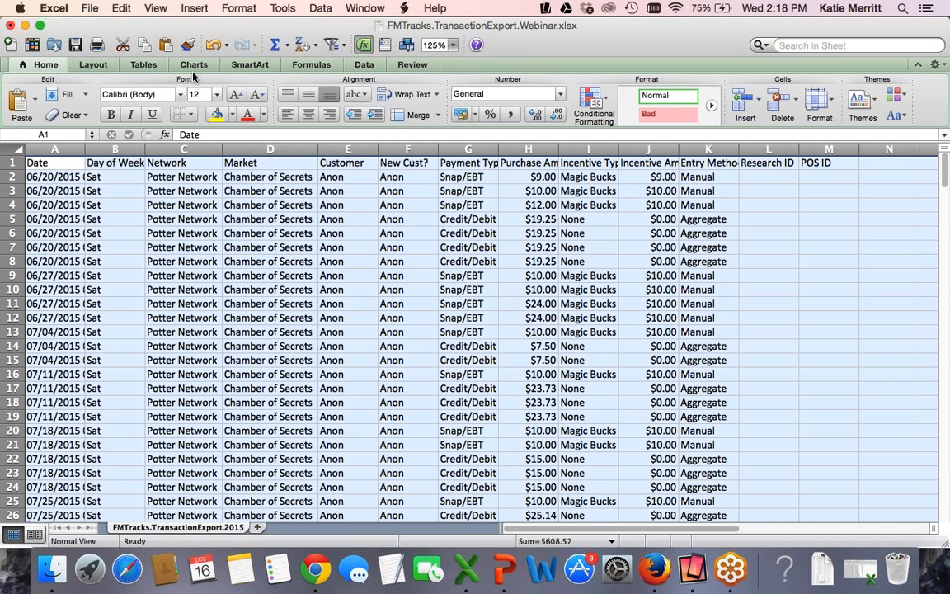
click(372, 68)
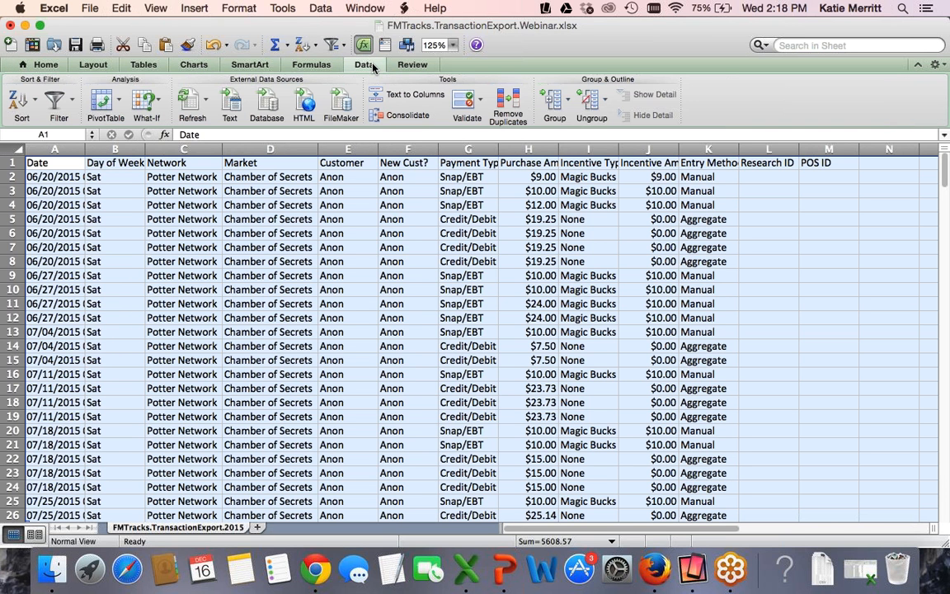
click(106, 110)
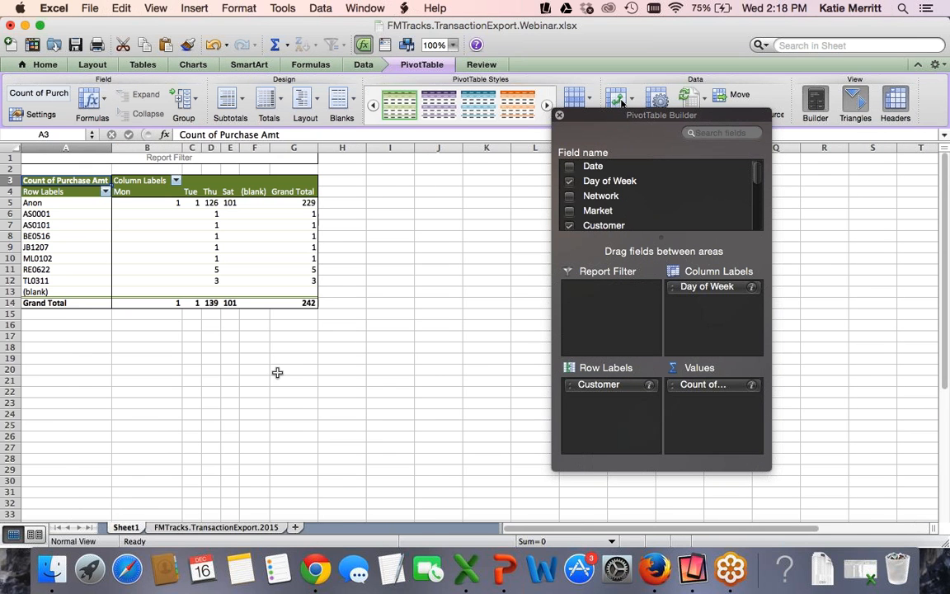
Rename the new PivotTable sheet as "Pivot table transactions".
right_click(125, 527)
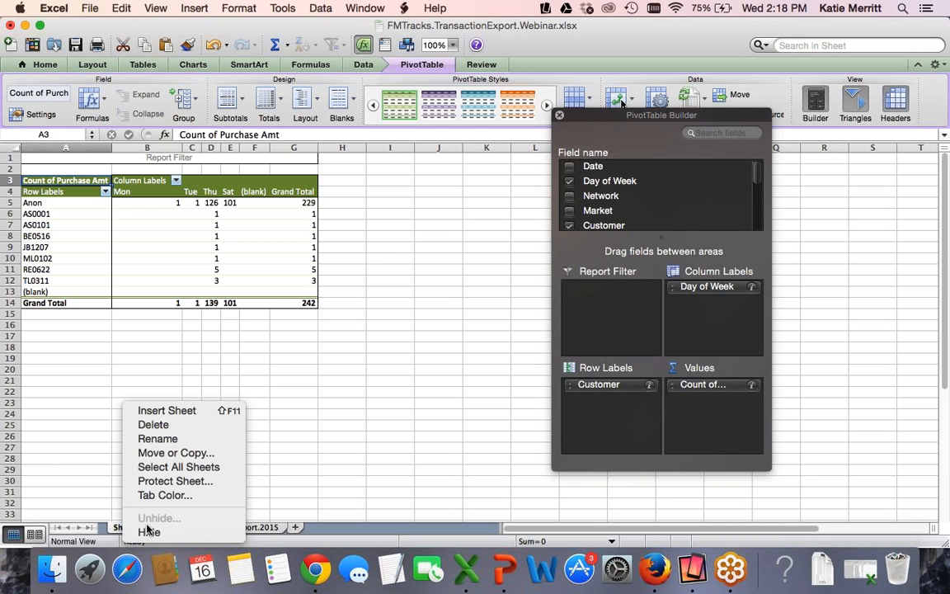
click(157, 438)
text(P)
text(i)
text(vot ta)
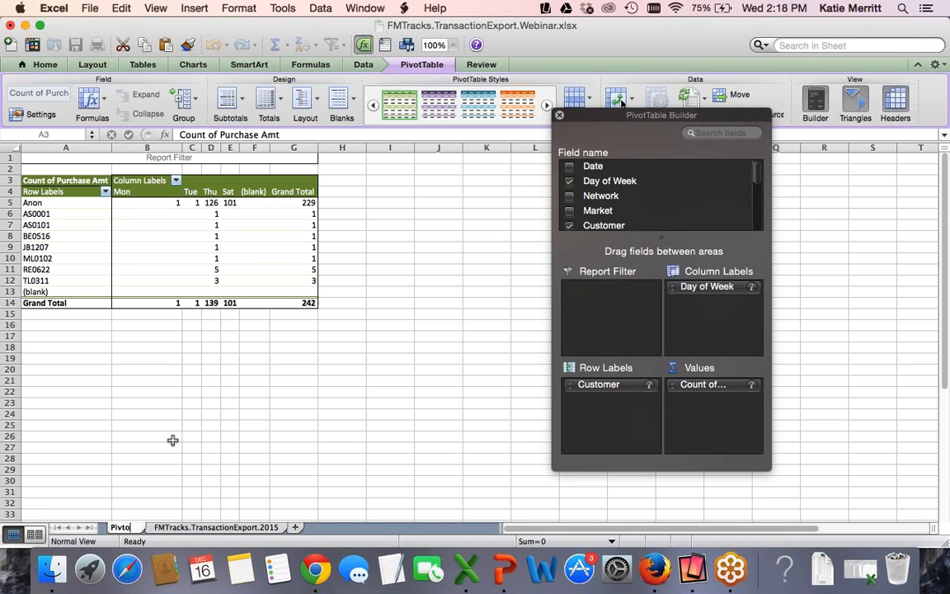
text(ble trnas)
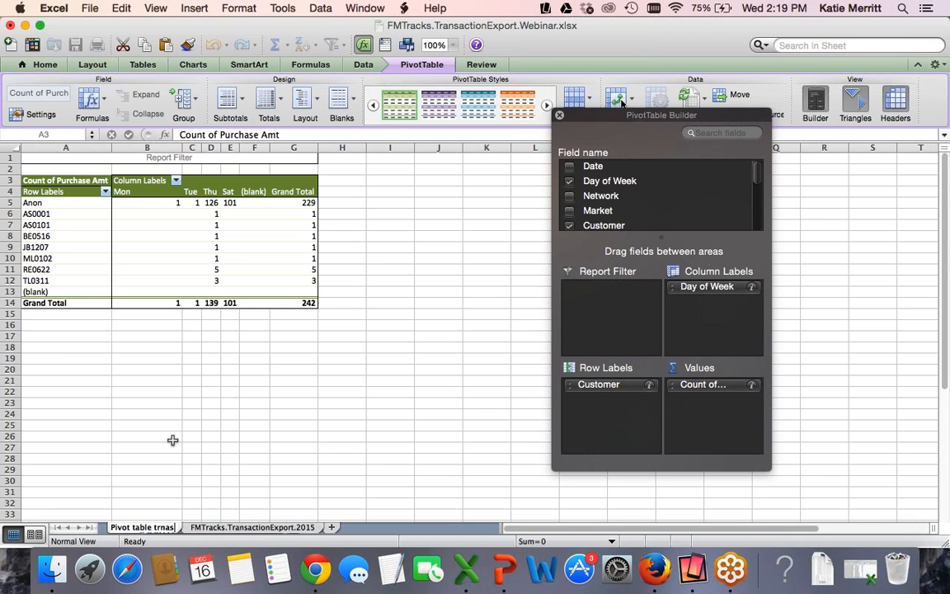
key(BackSpace)
key(BackSpace)
text(ansactions)
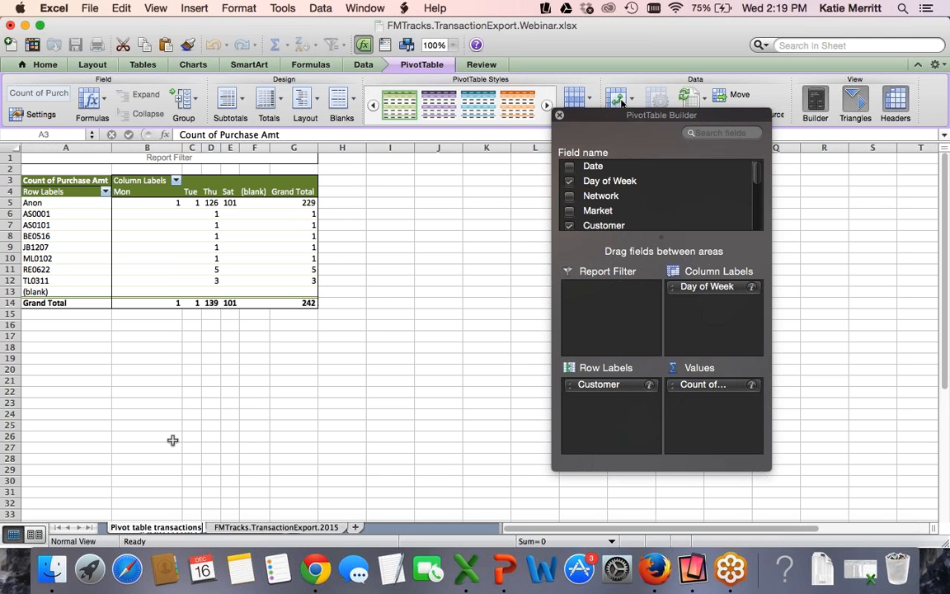
key(Return)
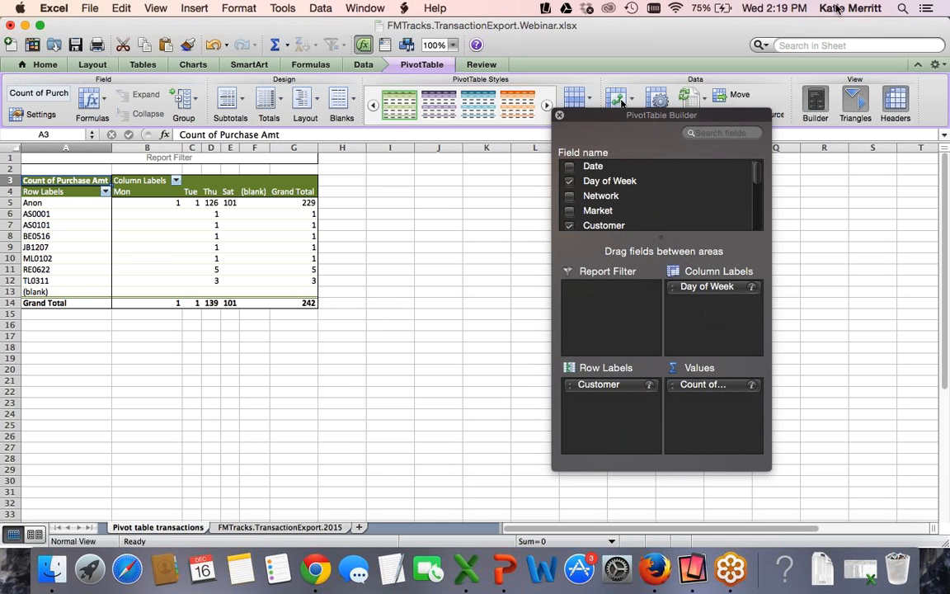
Remove the default Day of Week, Customer and Count of Purchase Amt fields from the PivotTable layout.
drag(609, 117, 494, 89)
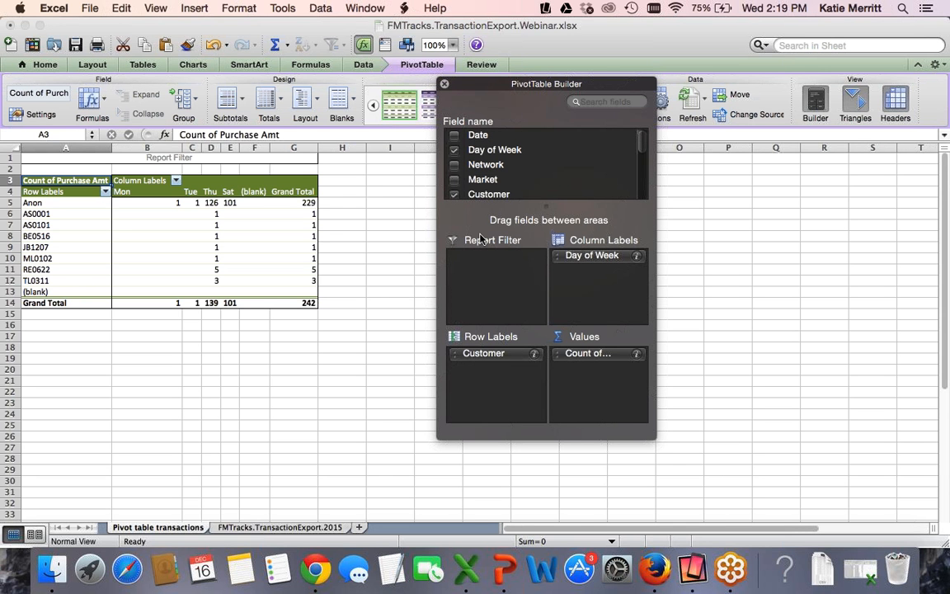
drag(591, 255, 382, 230)
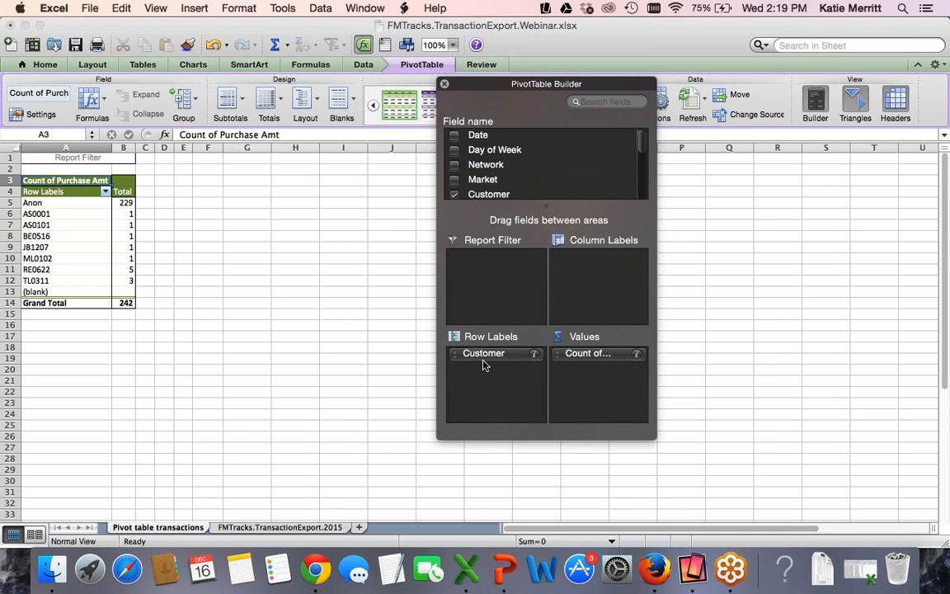
drag(483, 357, 305, 297)
drag(604, 355, 387, 315)
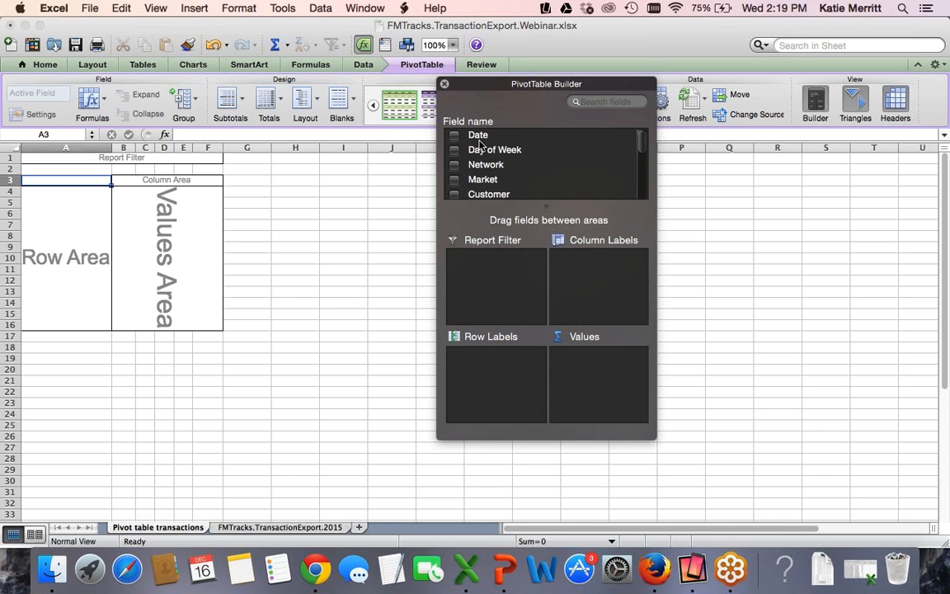
Try Date as row labels and as column labels with Day of Week as row labels, and remove both fields.
drag(478, 136, 488, 381)
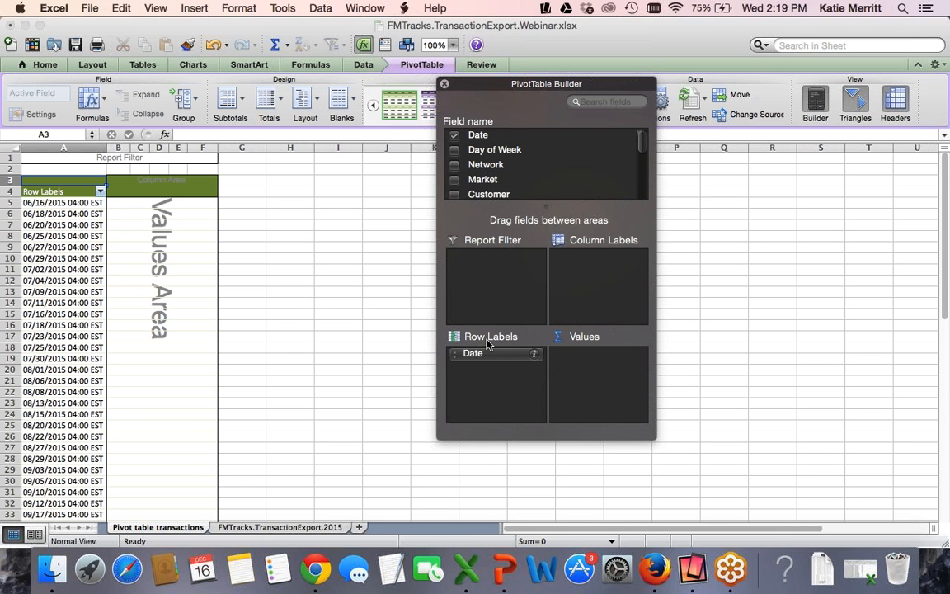
drag(490, 357, 590, 290)
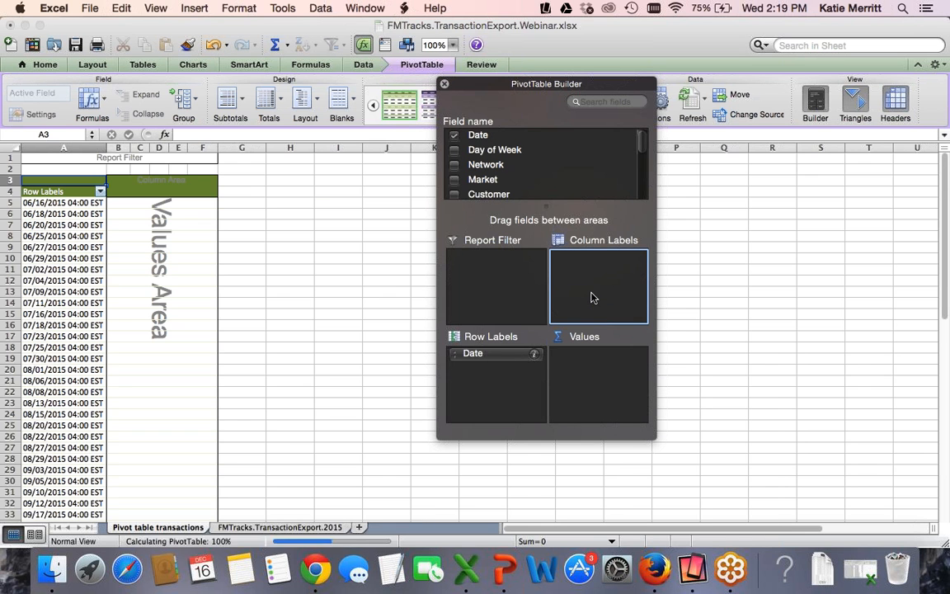
click(591, 256)
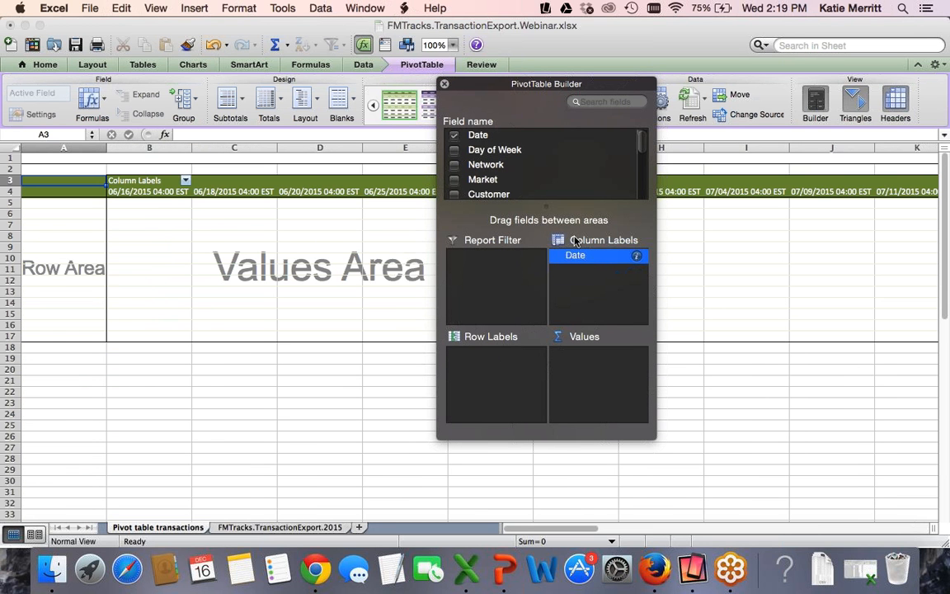
drag(484, 149, 494, 362)
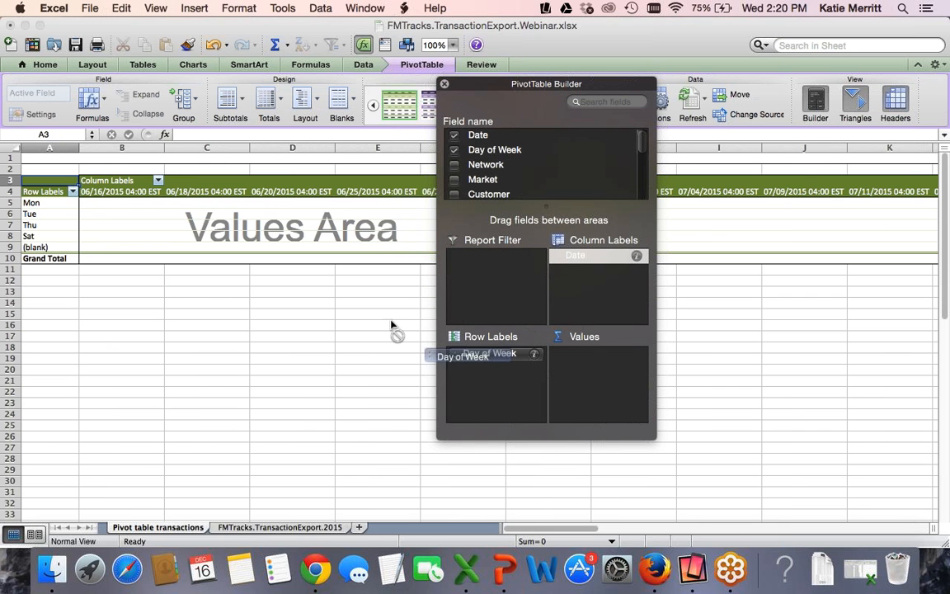
drag(390, 320, 353, 290)
drag(613, 260, 385, 220)
Add Market as the row label with Date nested beneath it, and examine the market groups in the PivotTable.
scroll(417, 246, down, 3)
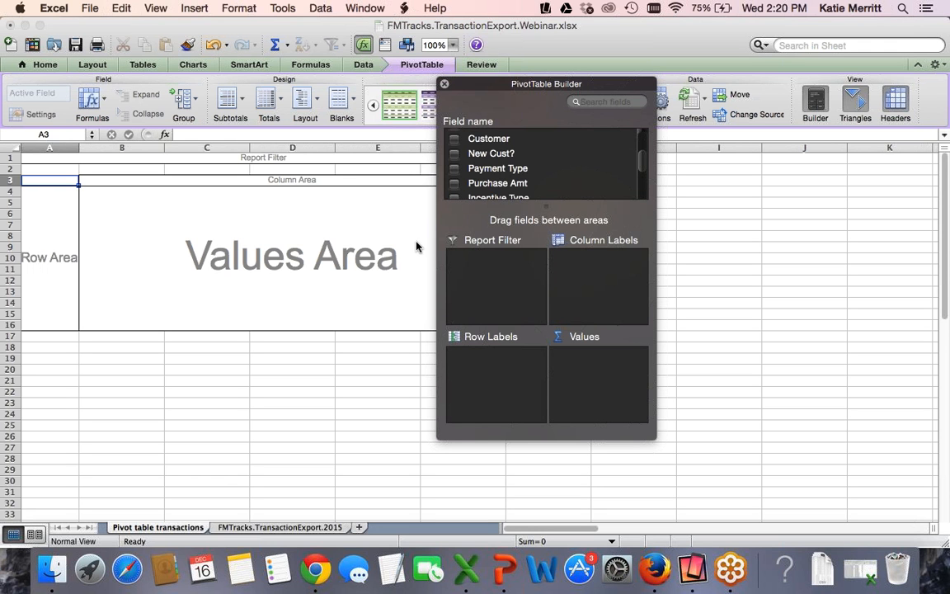
scroll(417, 246, up, 2)
drag(489, 156, 493, 382)
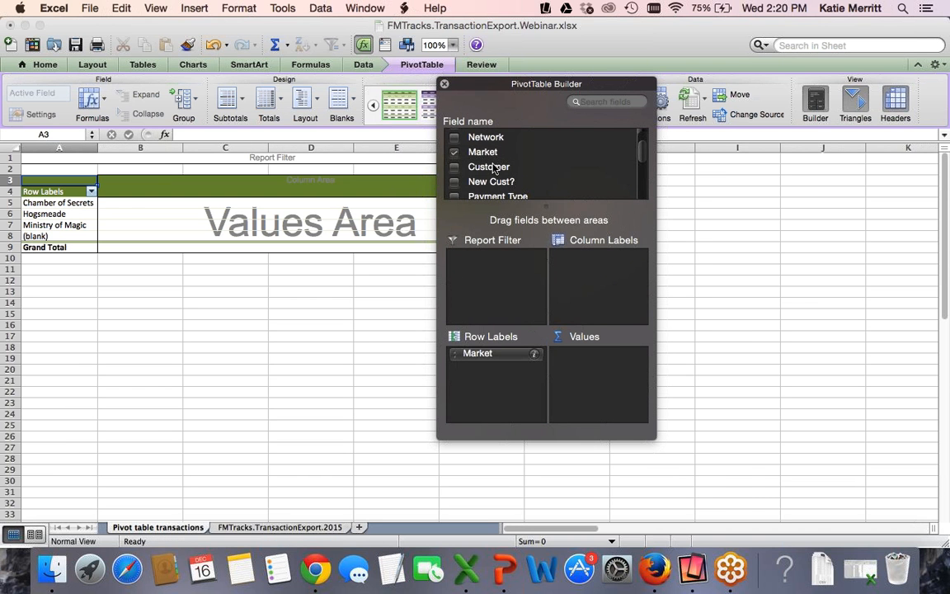
scroll(495, 169, up, 2)
drag(476, 136, 490, 375)
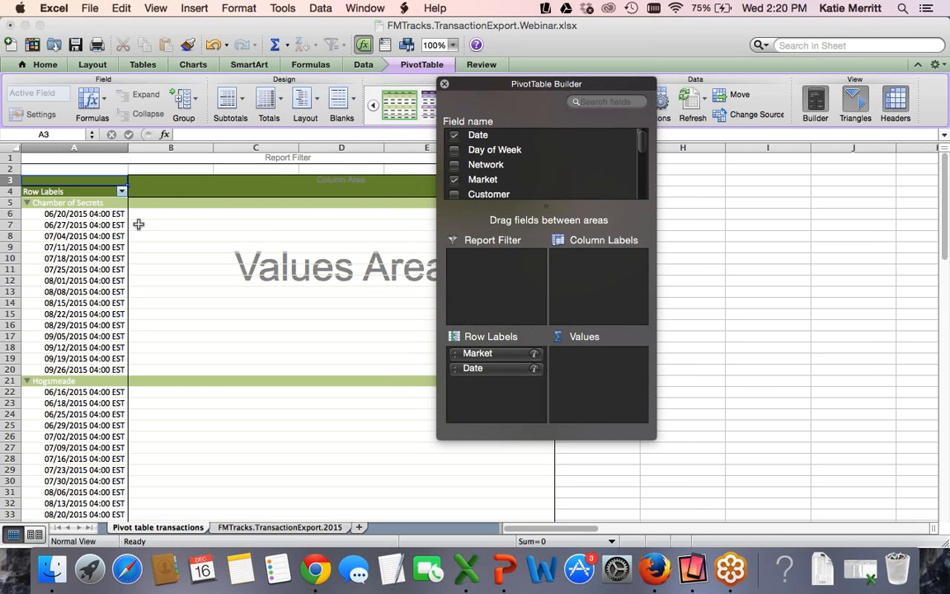
click(115, 214)
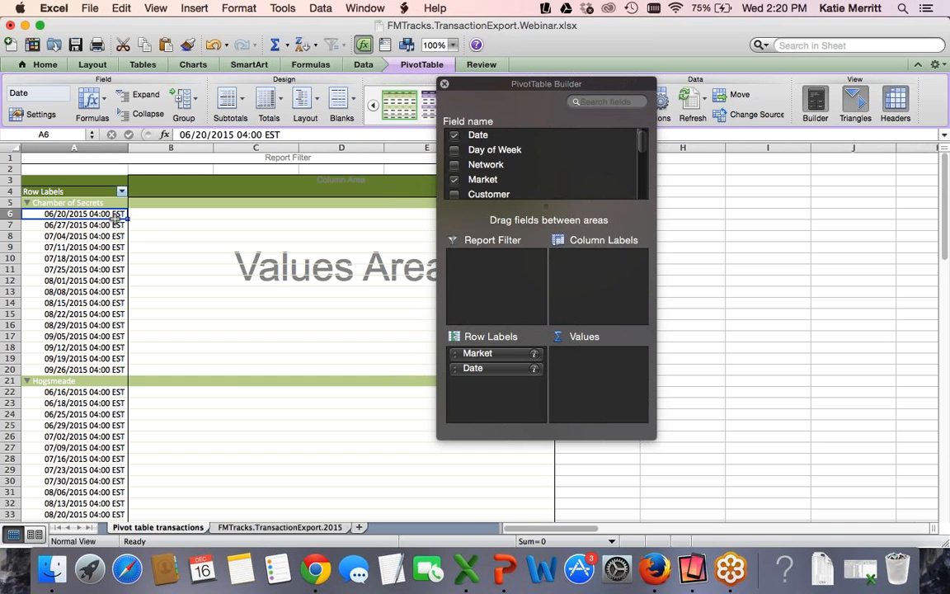
click(70, 202)
click(58, 382)
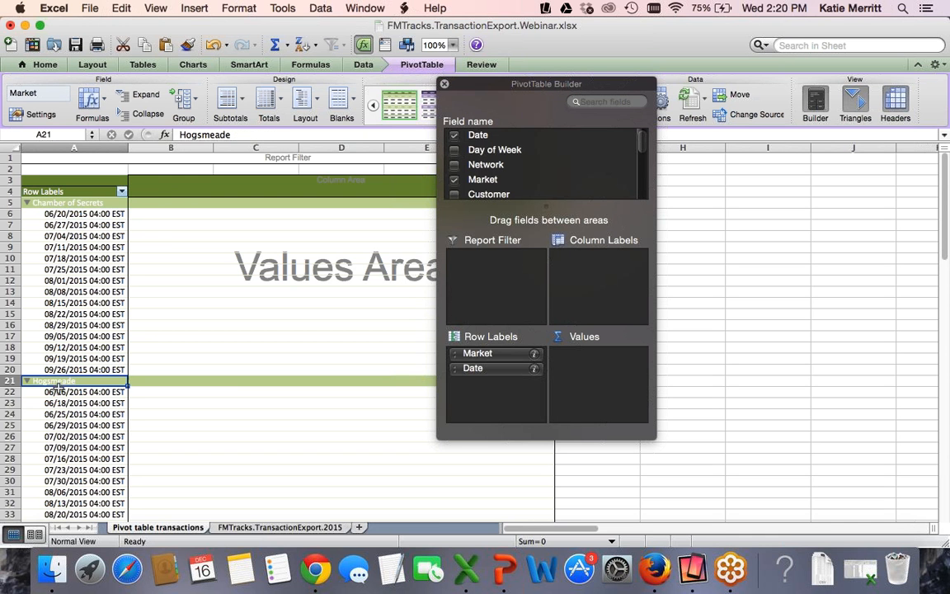
click(157, 198)
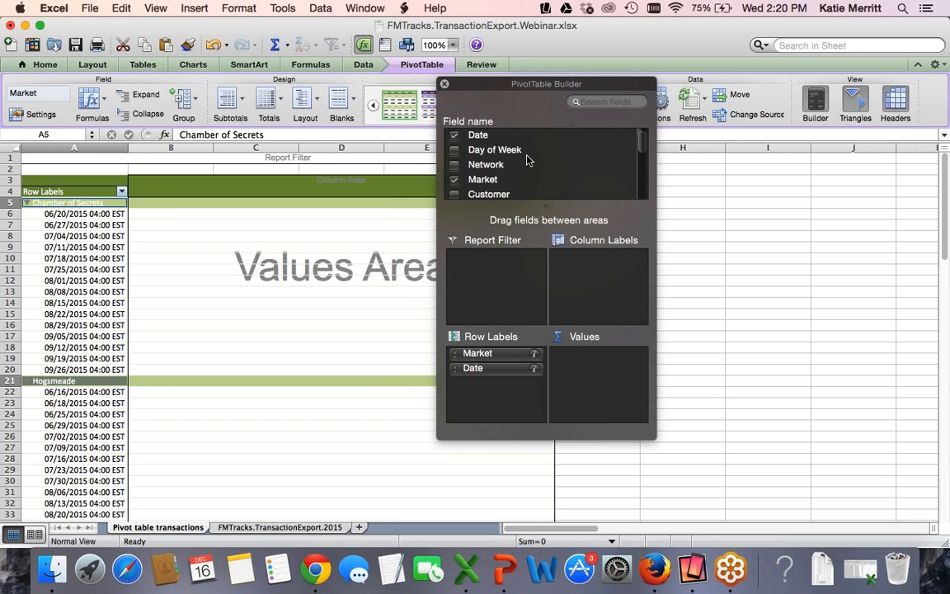
Add Payment Type as the PivotTable's column labels and Purchase Amt as its values.
scroll(527, 156, down, 4)
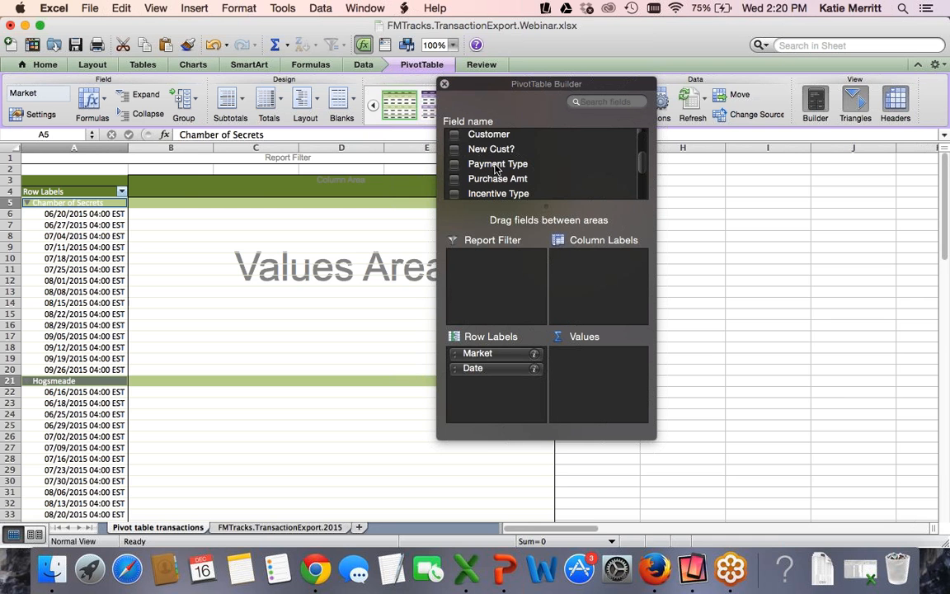
drag(496, 169, 568, 265)
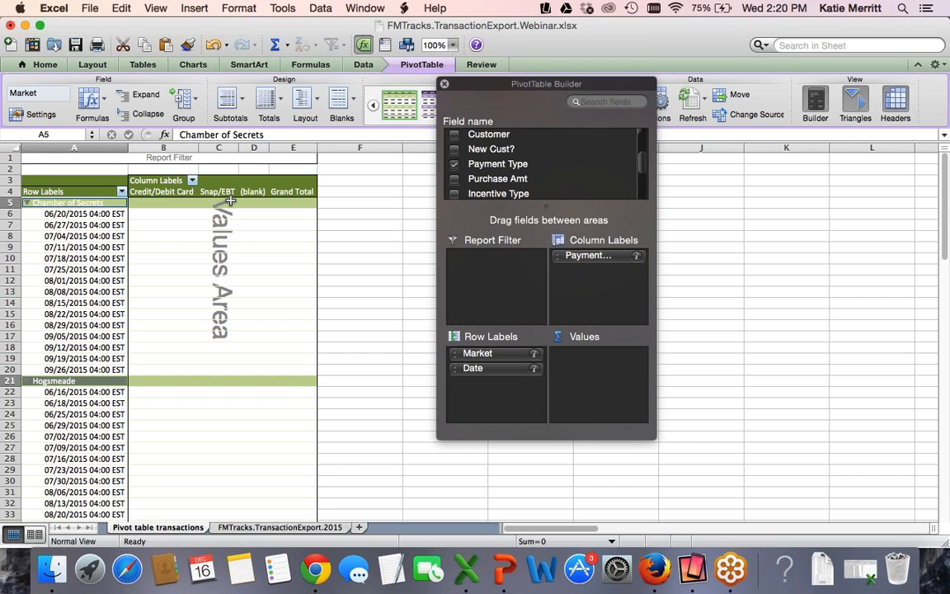
scroll(583, 164, down, 1)
scroll(584, 164, down, 1)
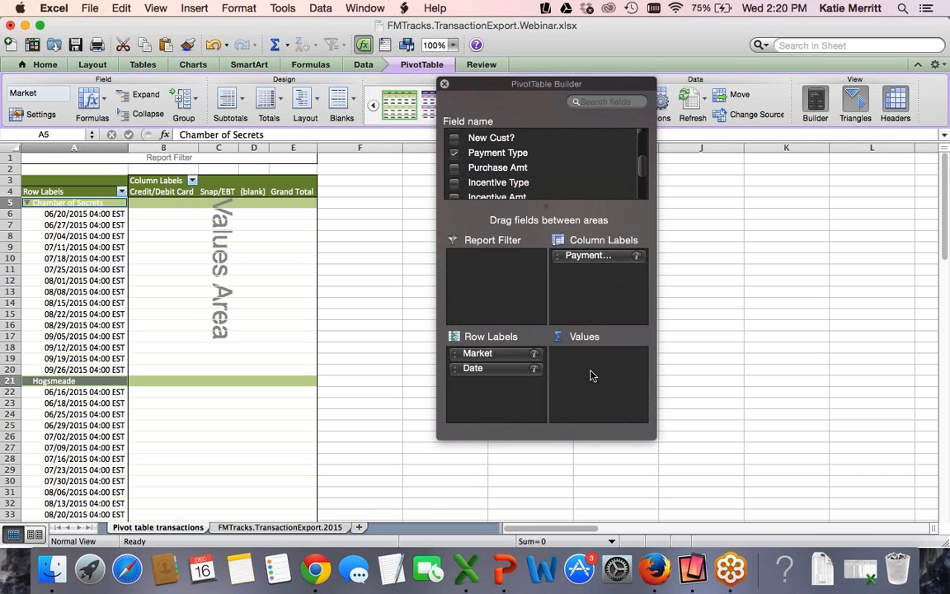
click(480, 109)
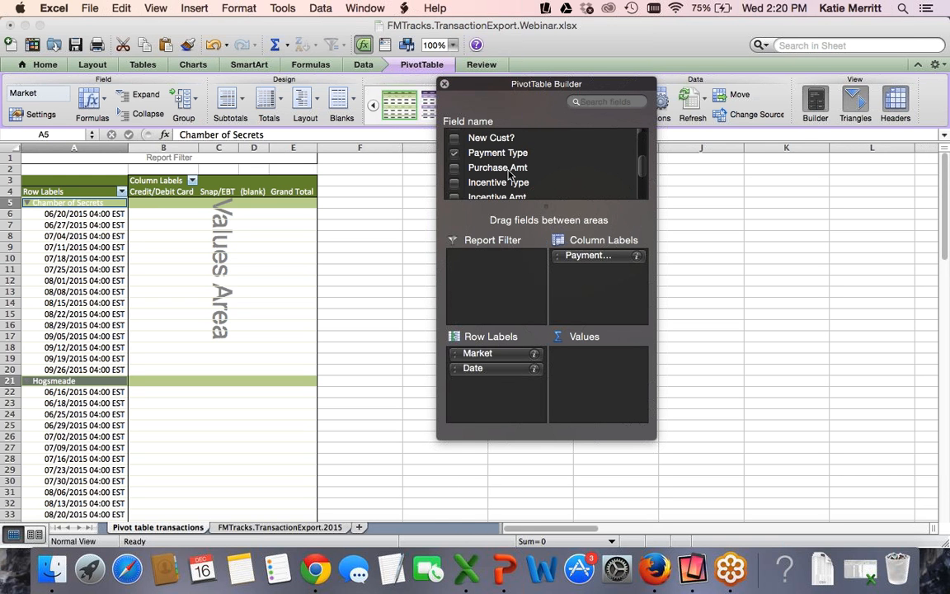
drag(508, 171, 600, 375)
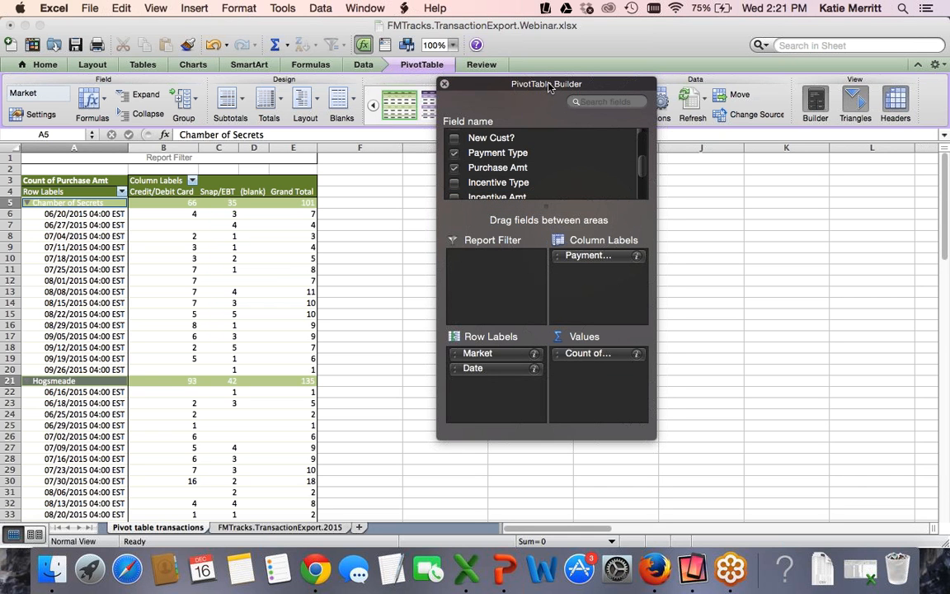
Widen the PivotTable Builder and set the Purchase Amt values to be summarized by Average.
drag(655, 278, 746, 279)
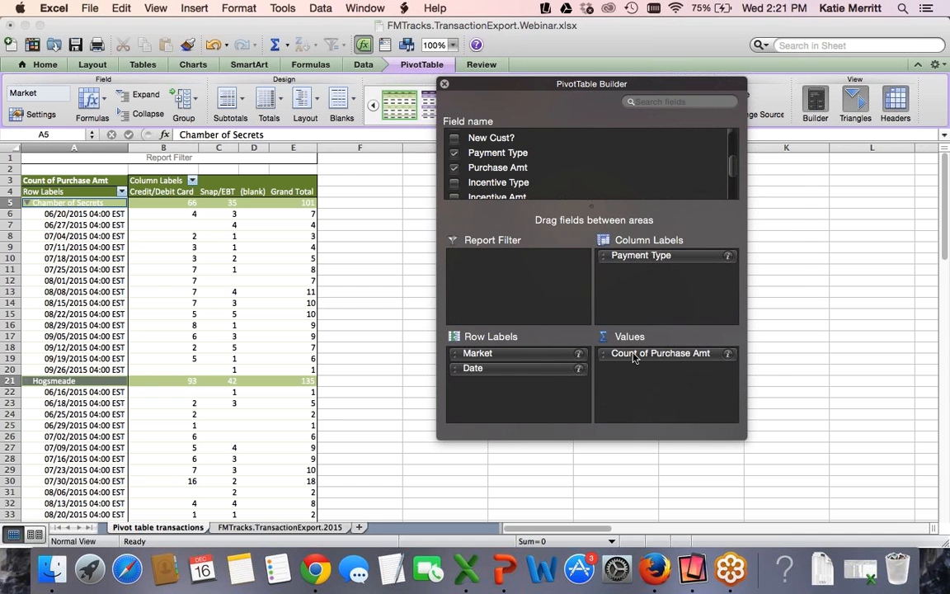
click(727, 354)
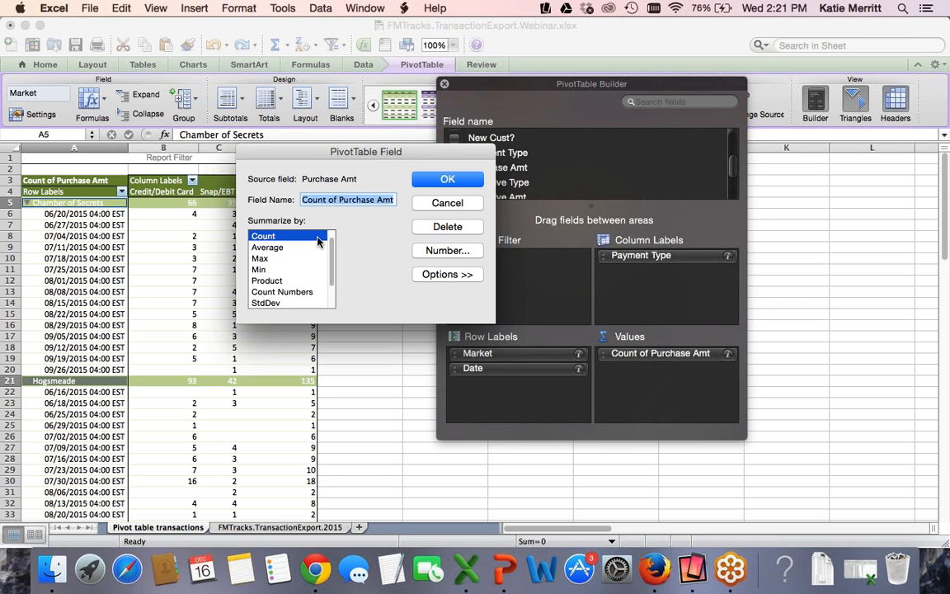
click(269, 247)
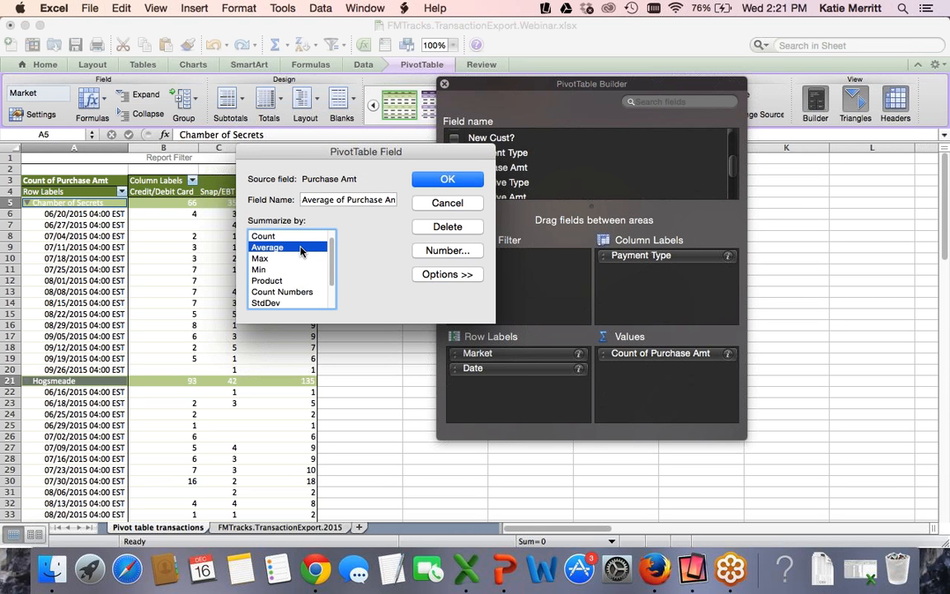
click(445, 181)
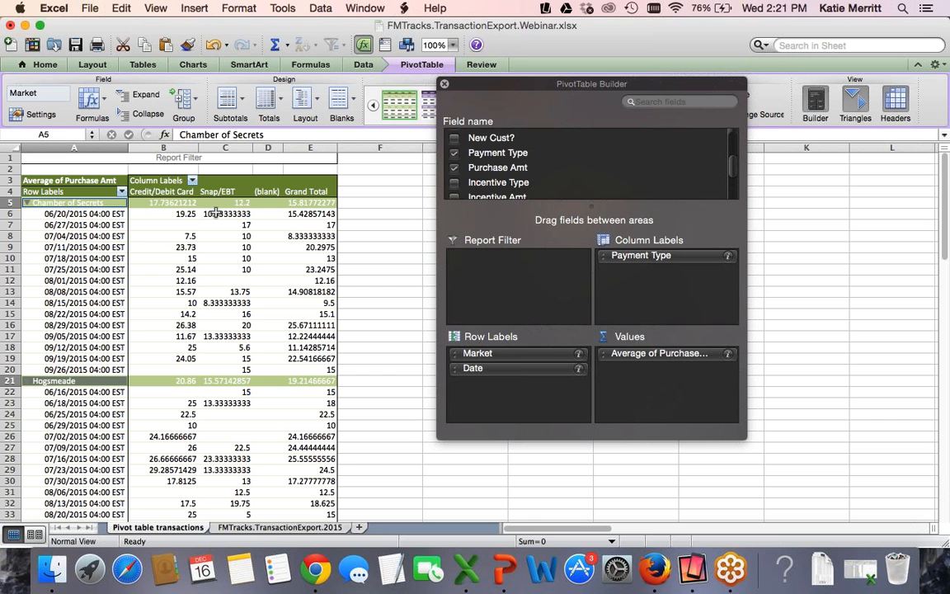
Set the Purchase Amt values in the PivotTable to be summarized by Sum.
click(725, 356)
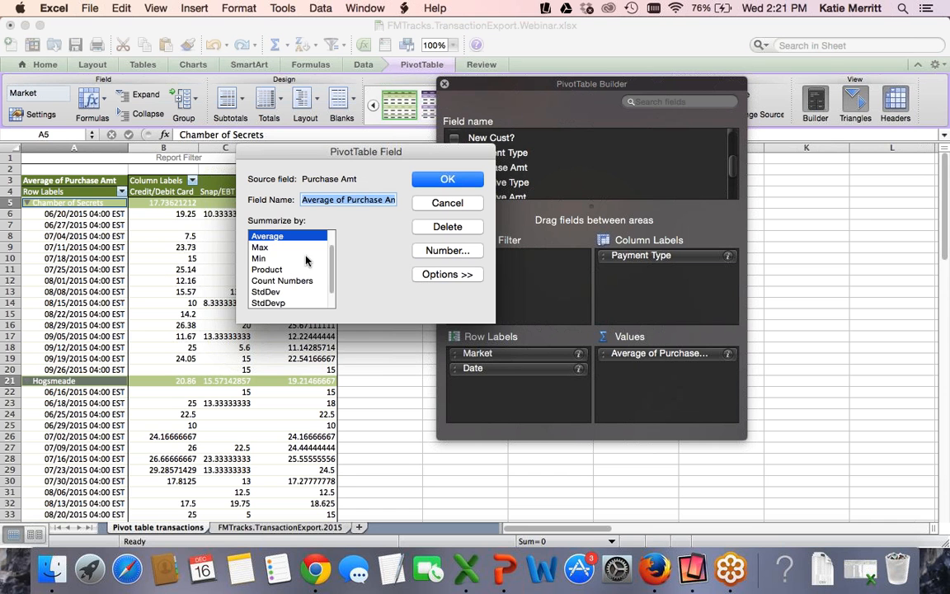
scroll(305, 260, up, 2)
click(264, 237)
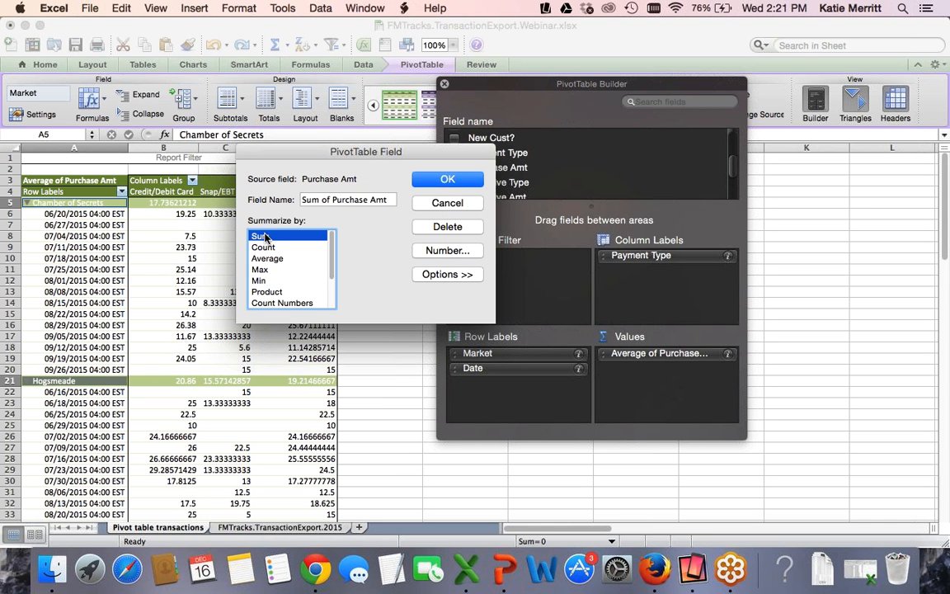
click(458, 183)
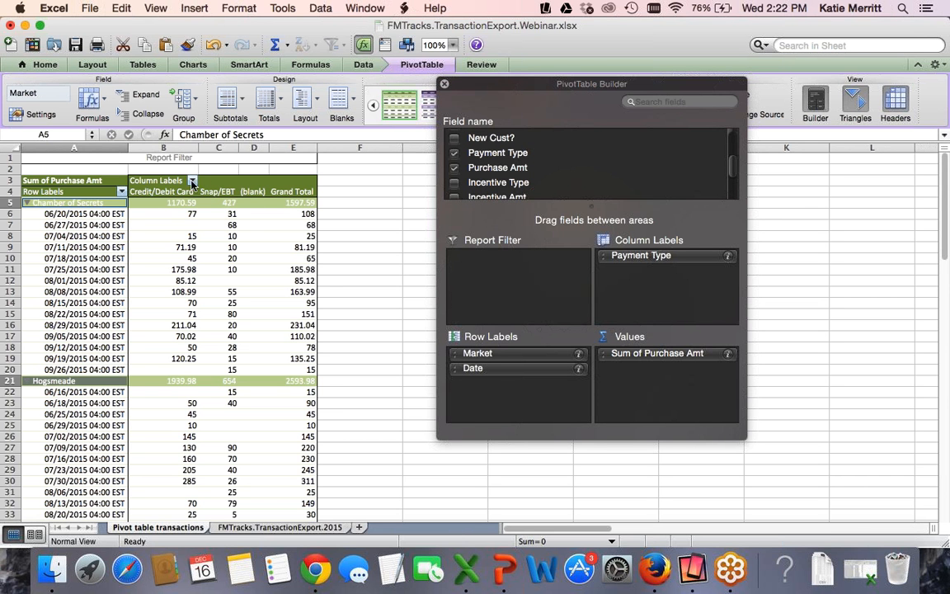
Filter the Payment Type column labels to Snap/EBT only and look over the filtered PivotTable down to its grand total.
click(192, 182)
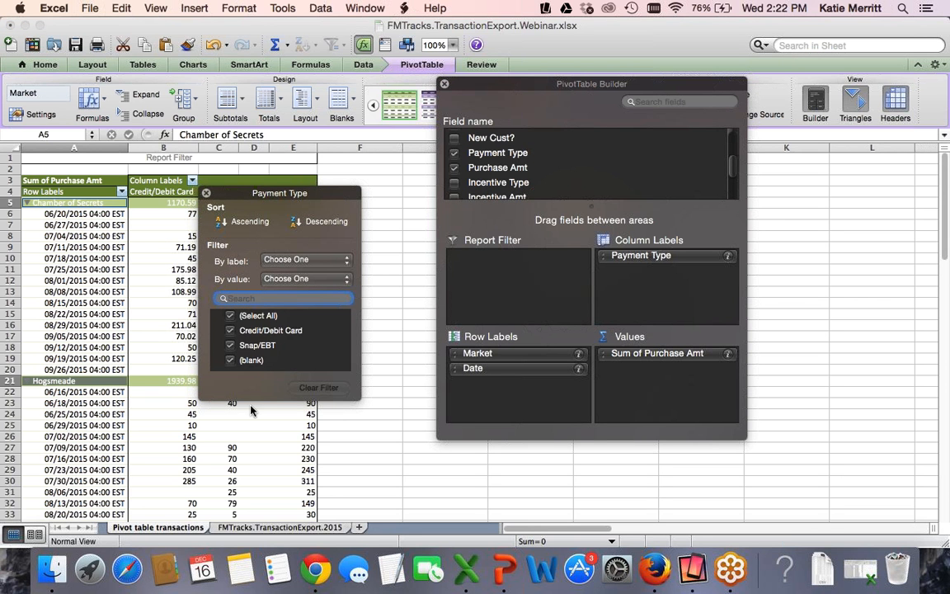
click(231, 317)
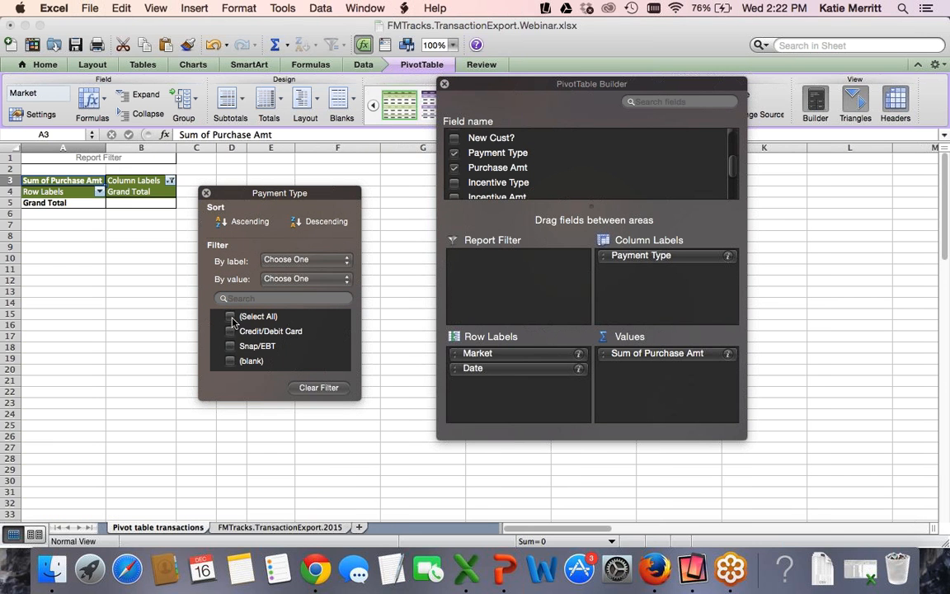
click(230, 316)
click(230, 316)
click(230, 346)
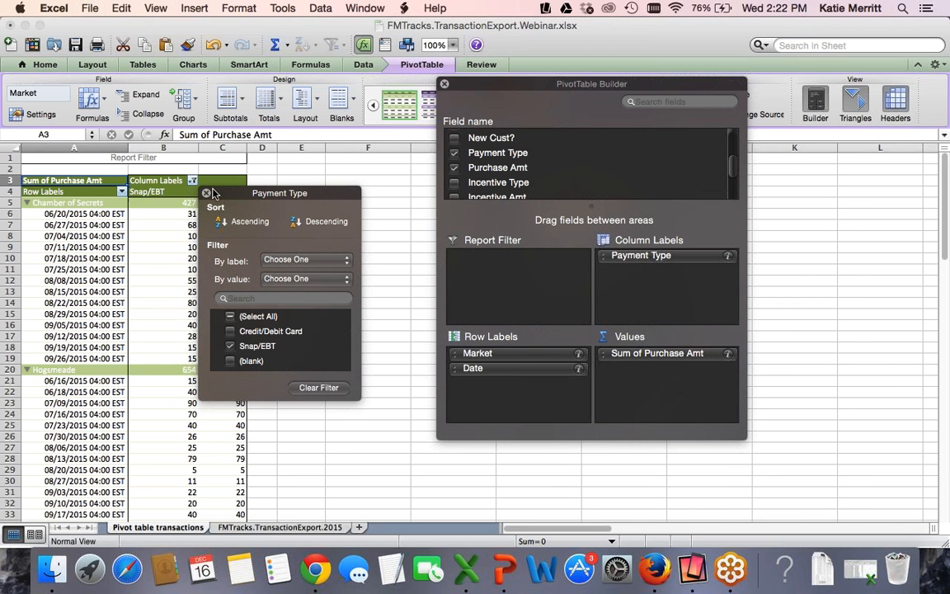
click(206, 193)
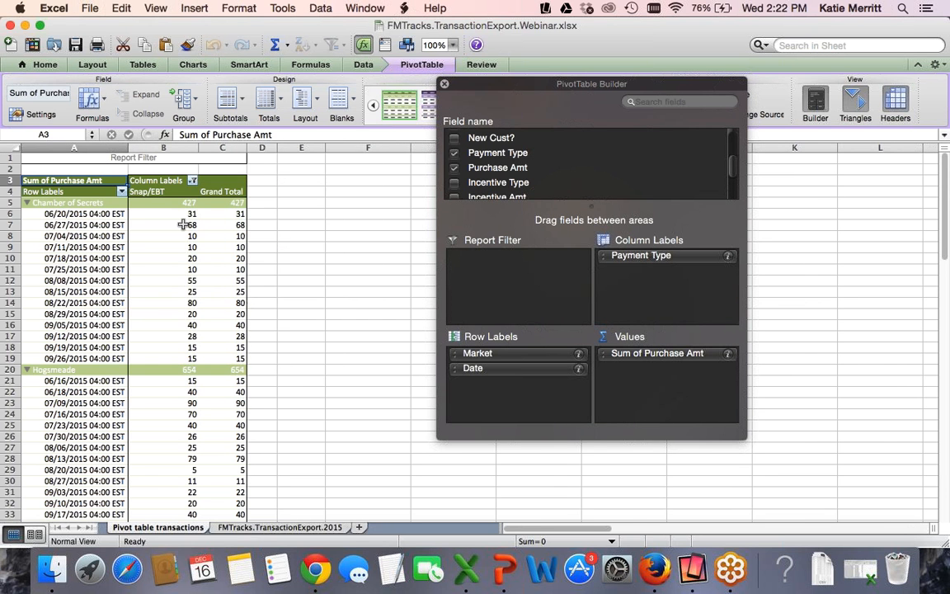
scroll(164, 446, down, 5)
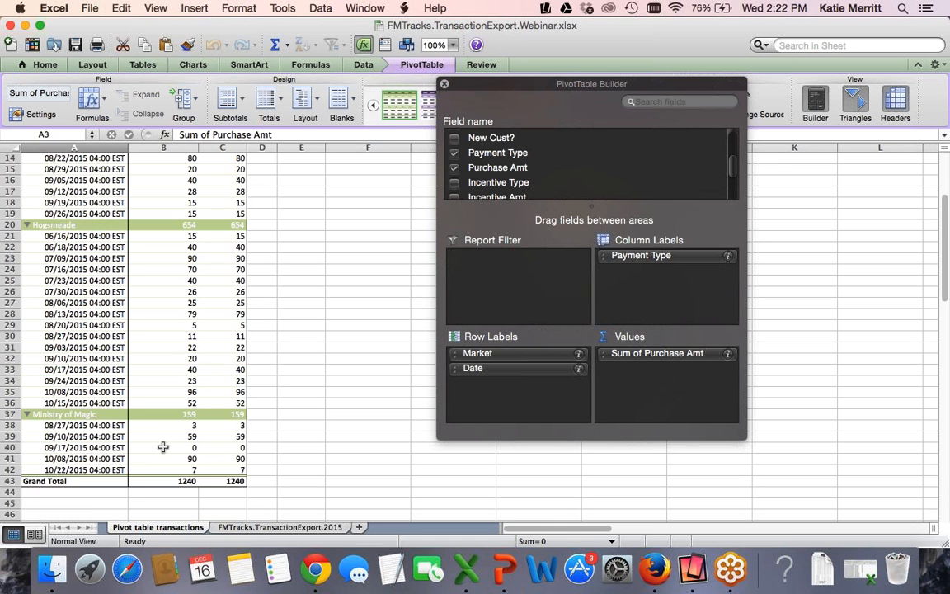
scroll(164, 447, up, 5)
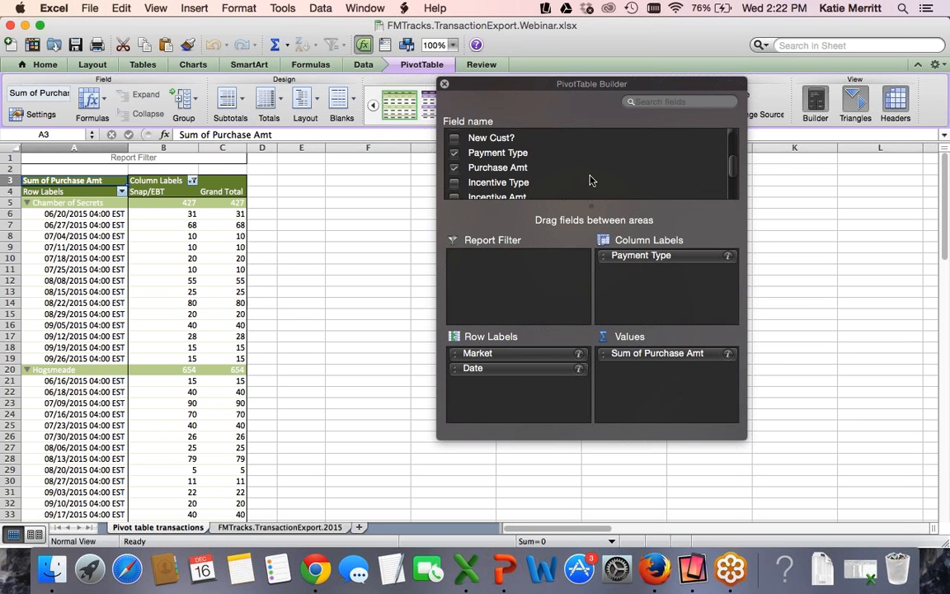
Add Incentive Amt as a second PivotTable value summarized by Sum, and compare it with the purchase sums down to the grand total.
scroll(517, 183, down, 1)
scroll(517, 183, down, 1)
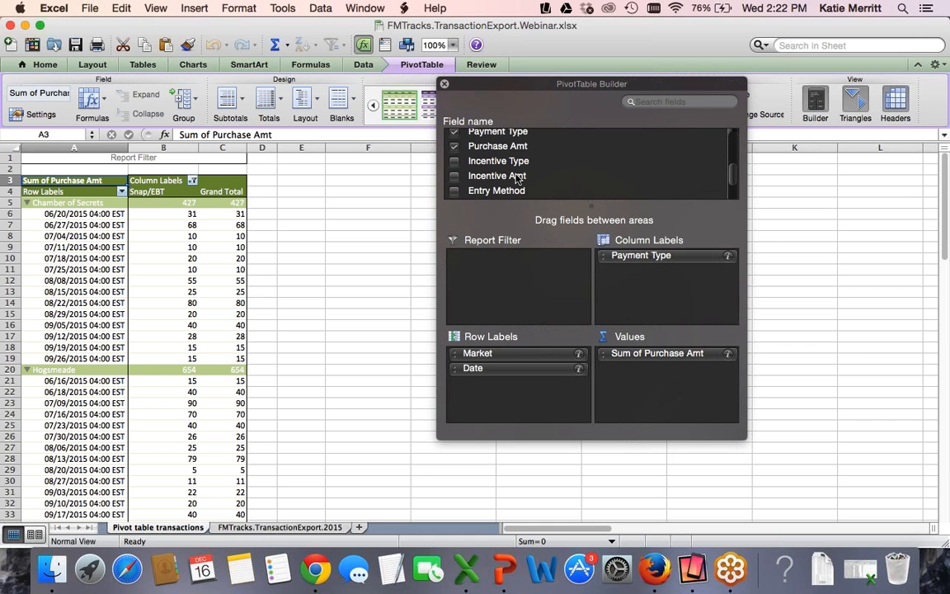
drag(497, 179, 651, 383)
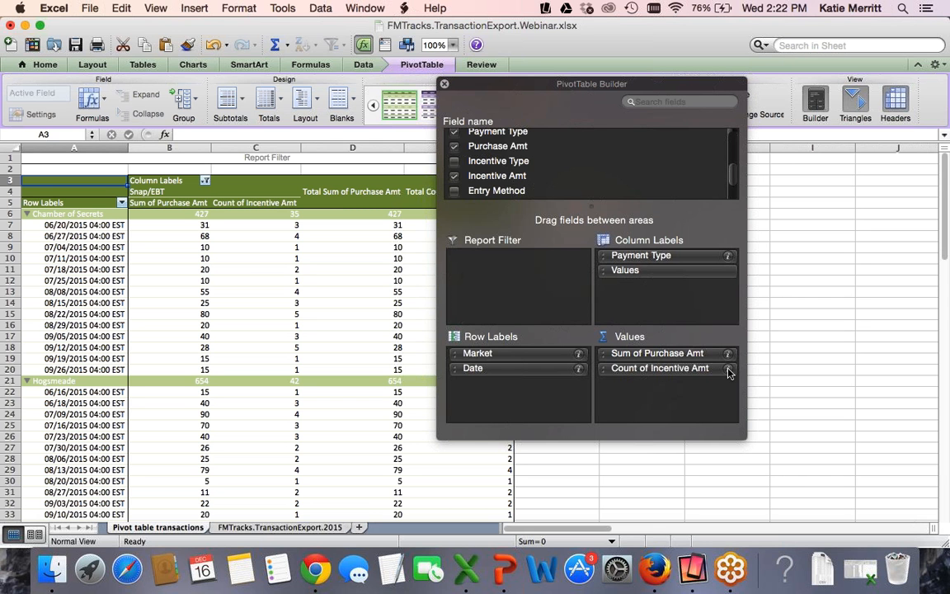
click(728, 373)
scroll(280, 248, up, 1)
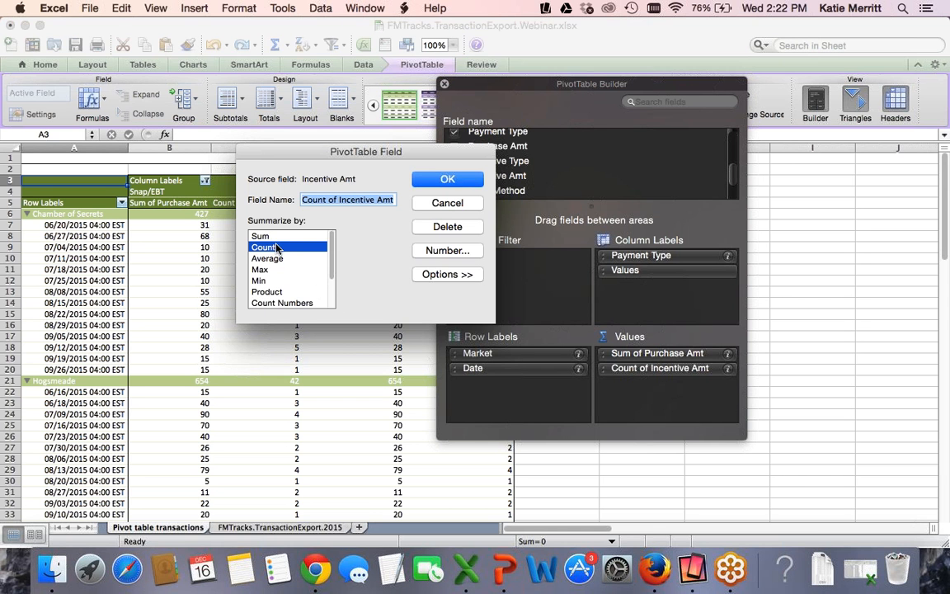
click(261, 236)
click(447, 178)
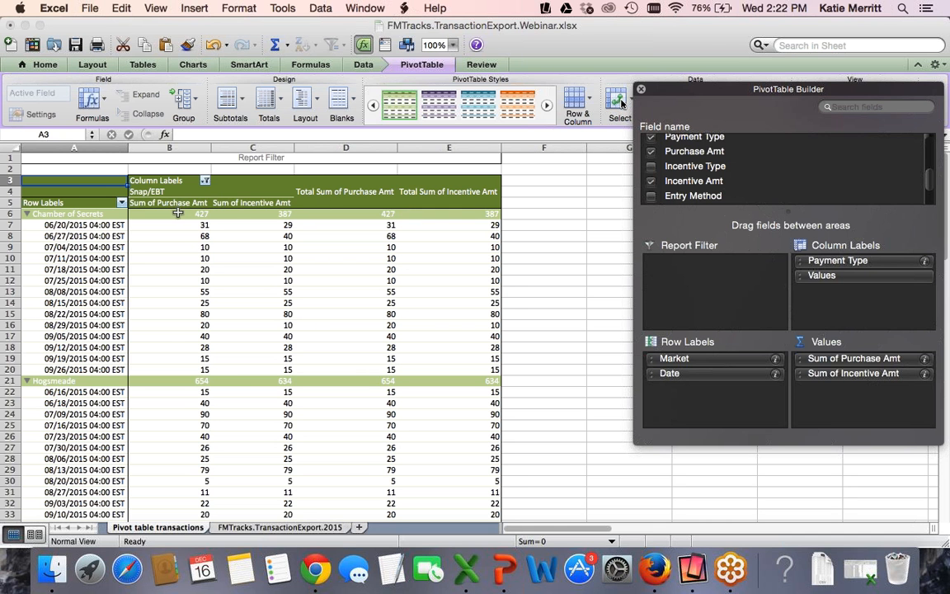
scroll(172, 341, down, 1)
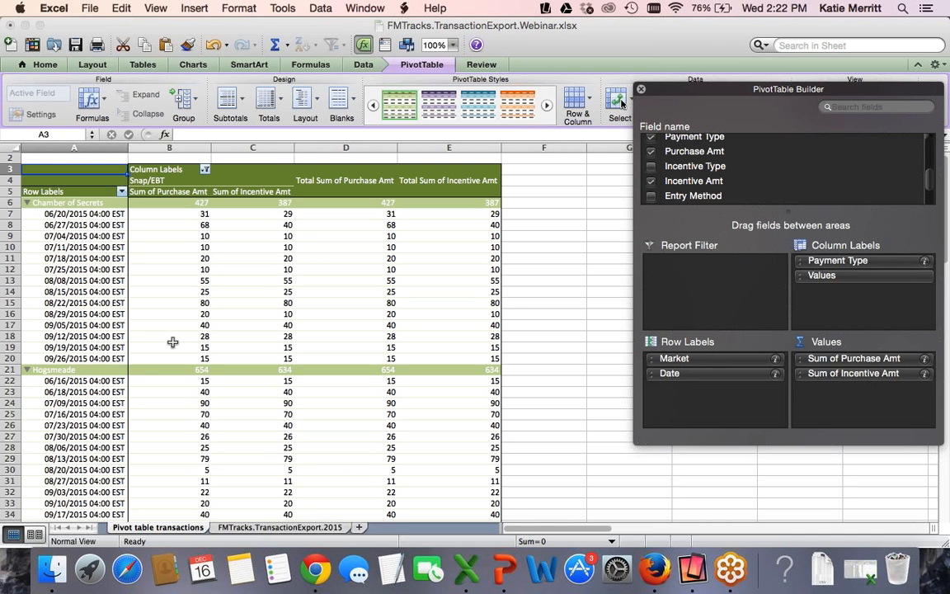
scroll(173, 341, down, 5)
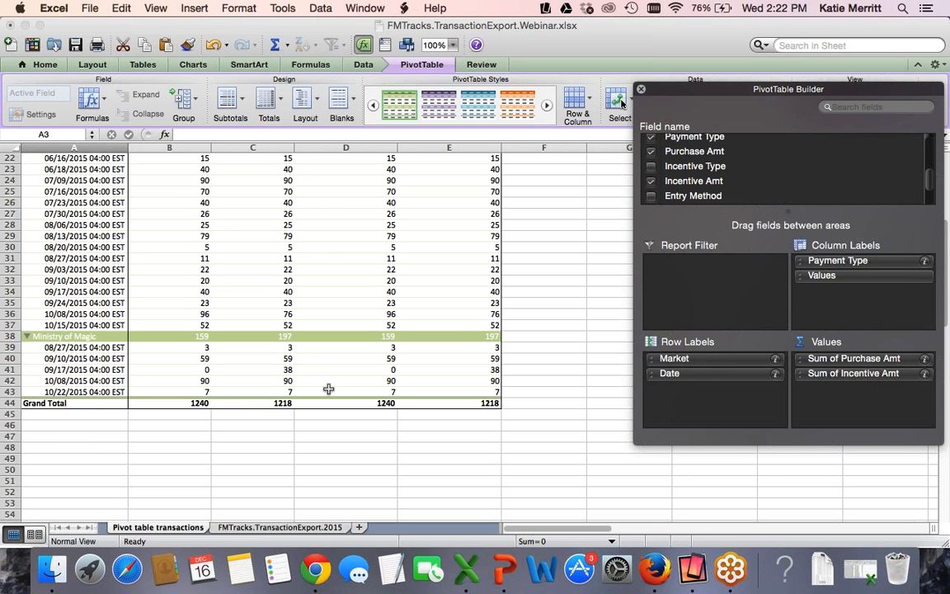
scroll(320, 265, up, 7)
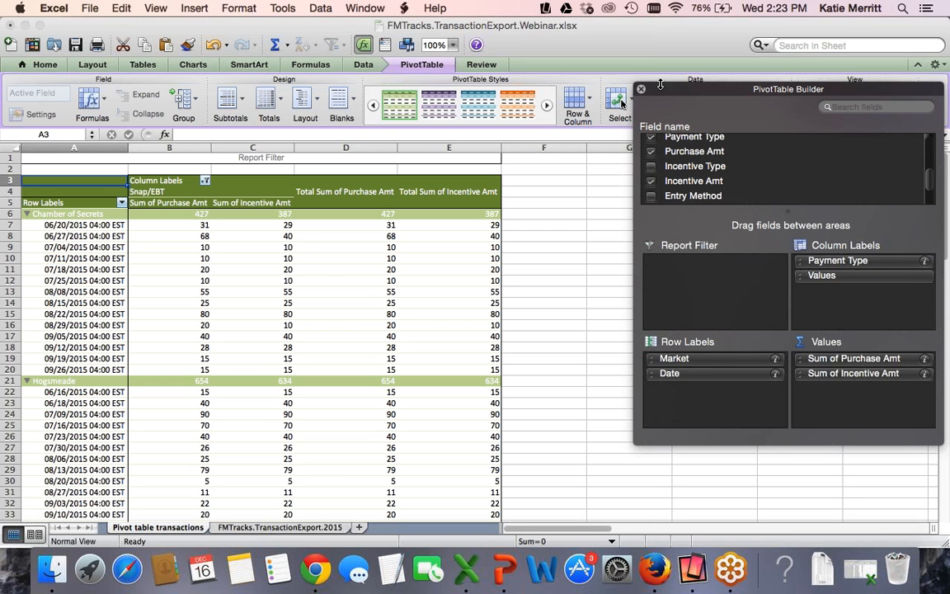
Hide the Total Sum of Purchase Amt and Total Sum of Incentive Amt columns, D and E, repositioning the workbook window as needed.
drag(660, 83, 660, 87)
click(621, 50)
drag(620, 49, 599, 49)
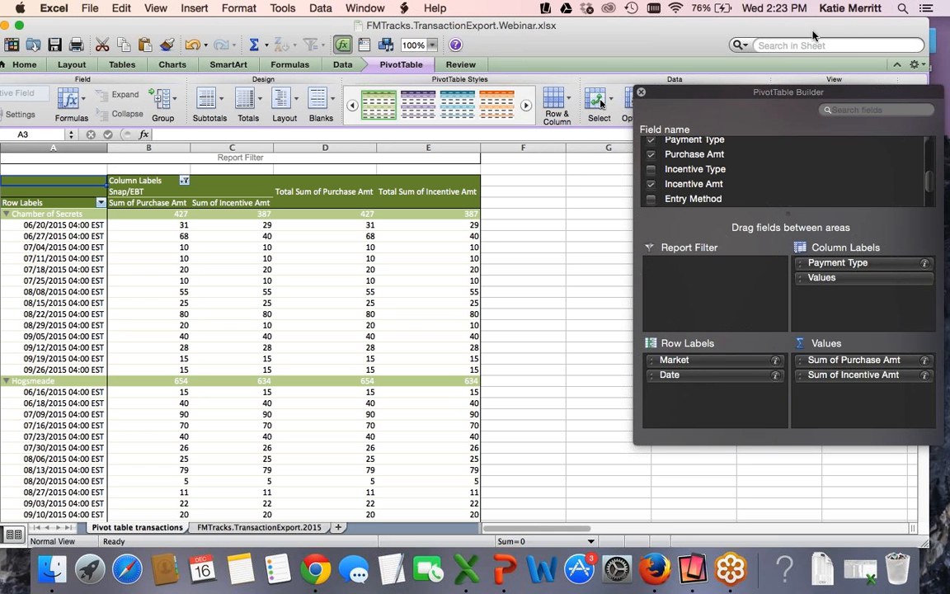
click(313, 147)
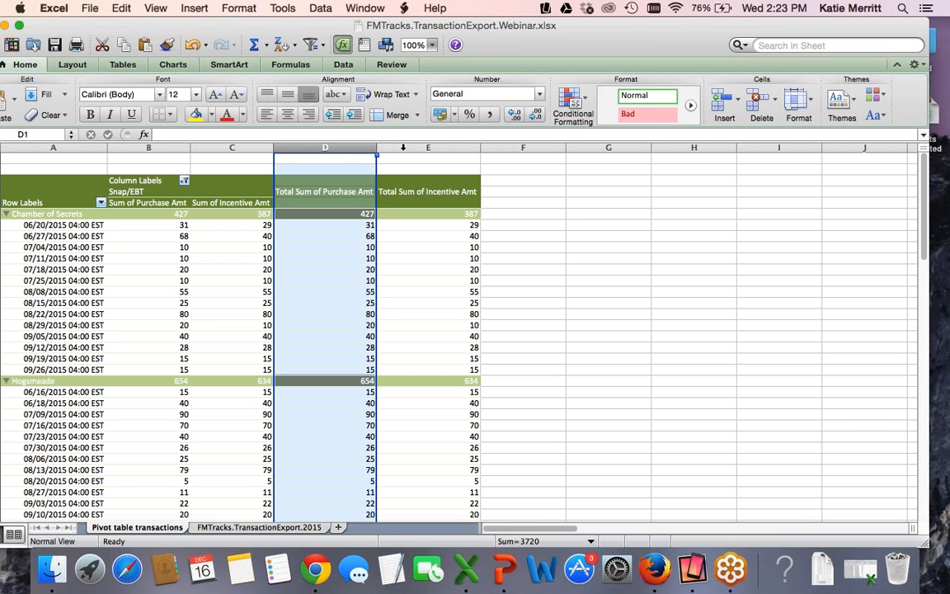
super+click(403, 147)
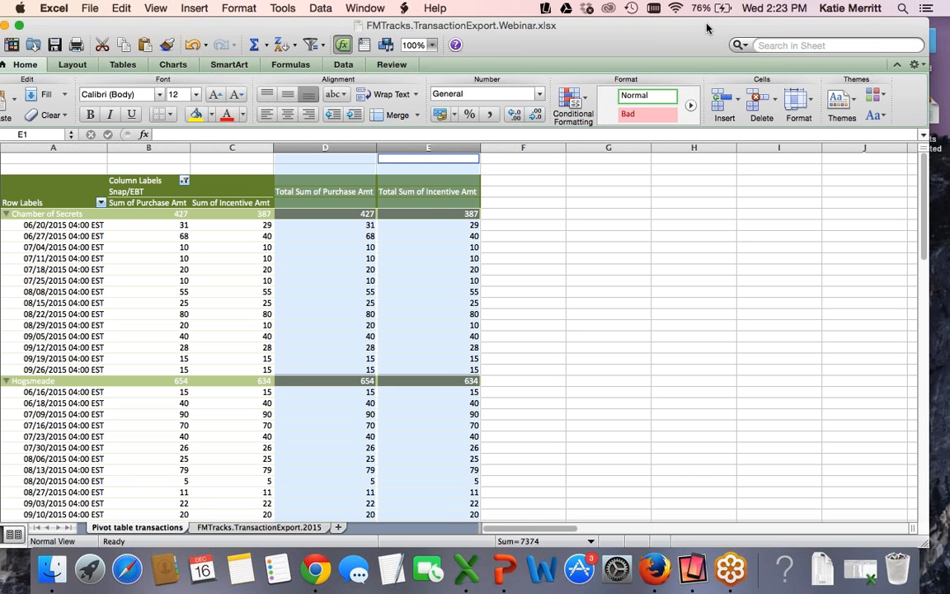
drag(594, 31, 515, 31)
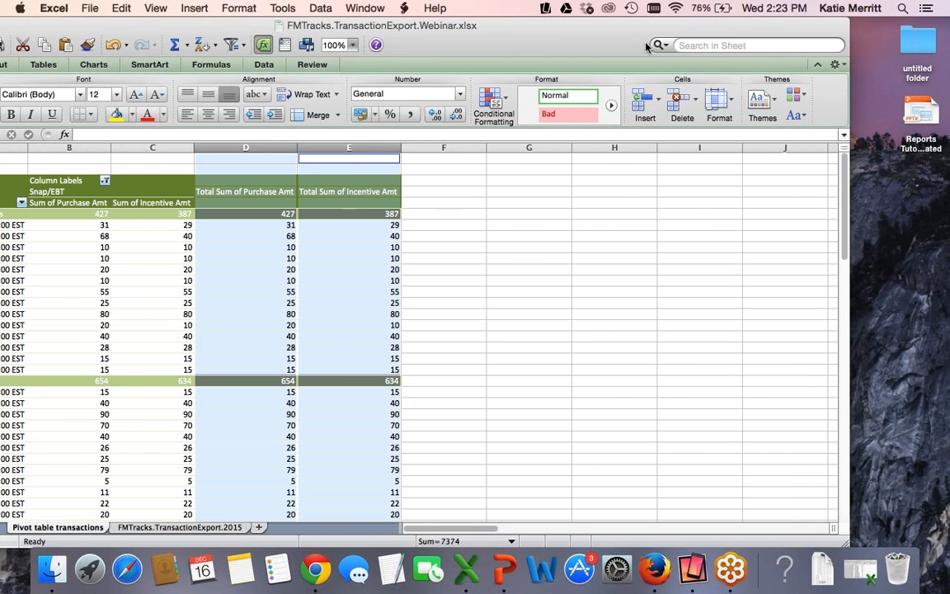
click(723, 105)
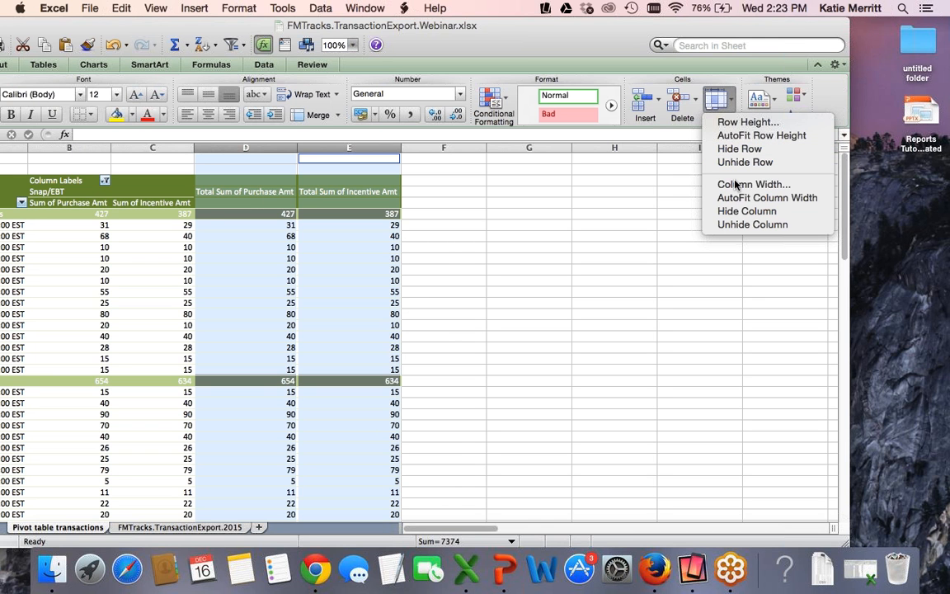
click(737, 210)
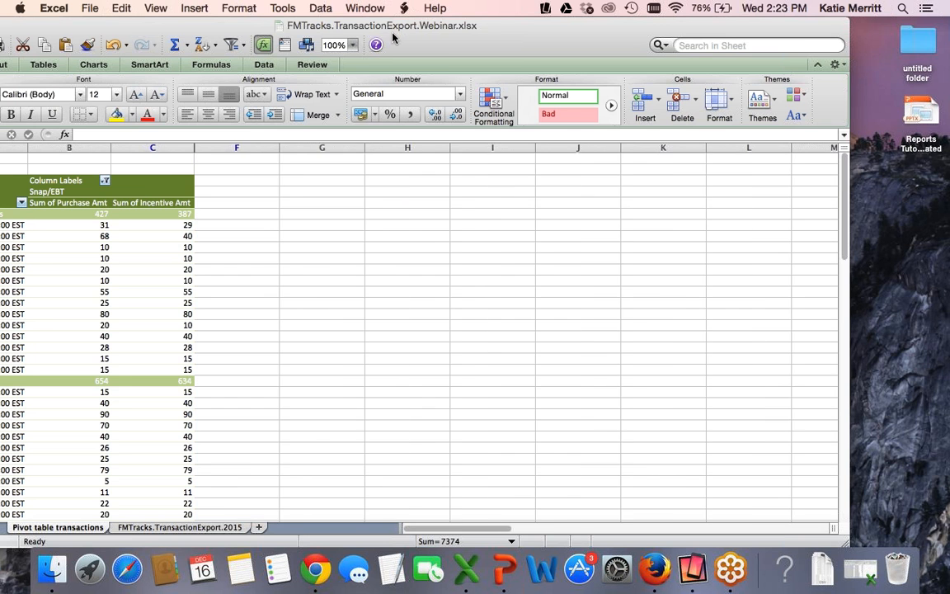
double_click(324, 23)
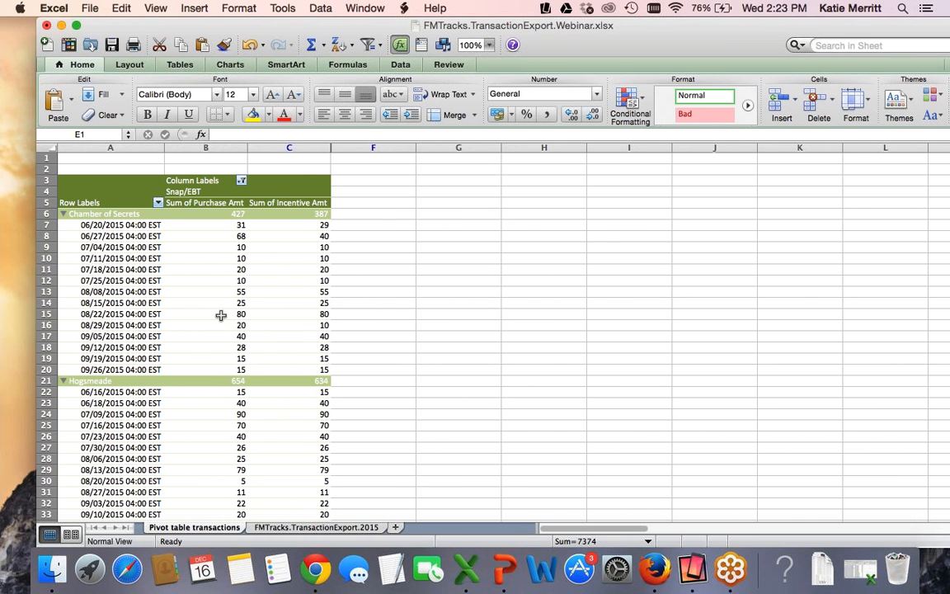
Compare the raw transactions on the FMTracks.TransactionExport.2015 sheet with the summary on the Pivot table transactions sheet.
click(300, 526)
scroll(308, 374, down, 15)
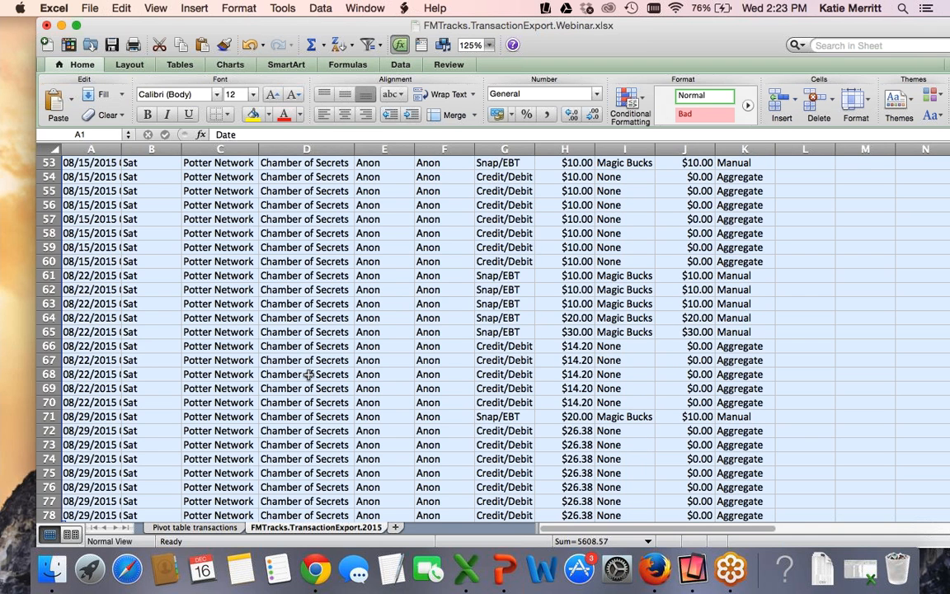
scroll(307, 375, up, 15)
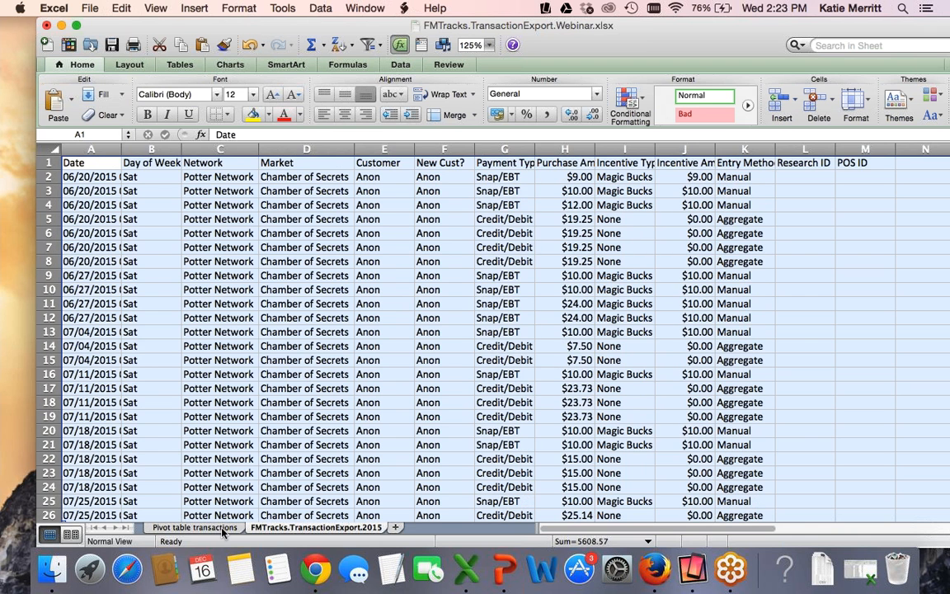
click(194, 526)
scroll(268, 344, down, 1)
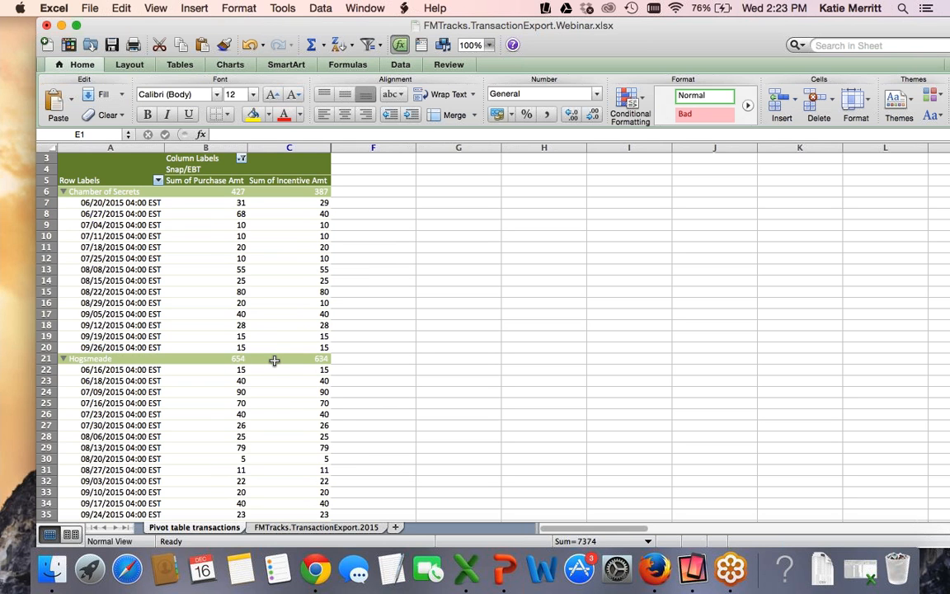
scroll(275, 360, down, 8)
scroll(274, 360, up, 8)
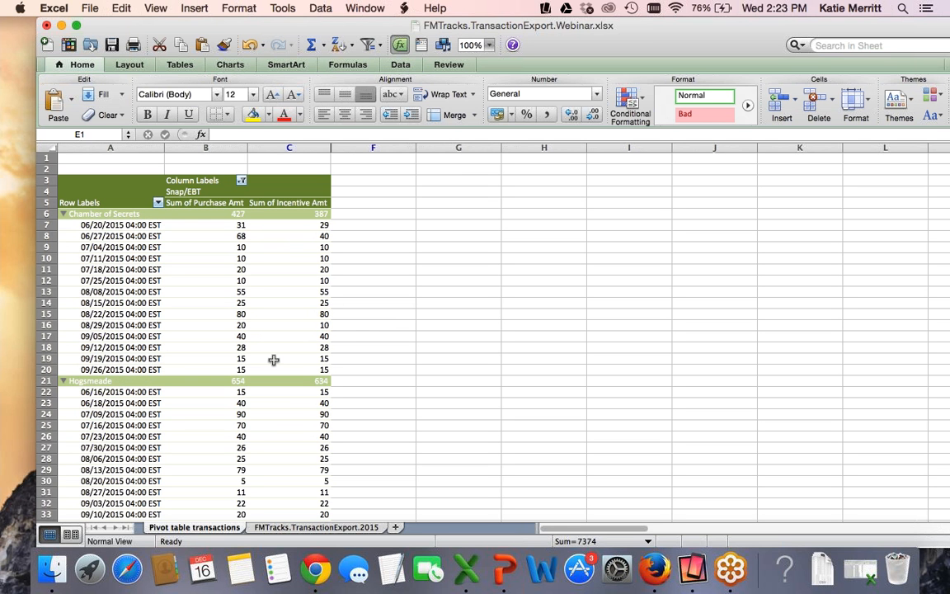
Drill into the Chamber of Secrets incentive sum for 08/08/2015 to list its transactions on a new sheet, and return to the PivotTable.
click(238, 303)
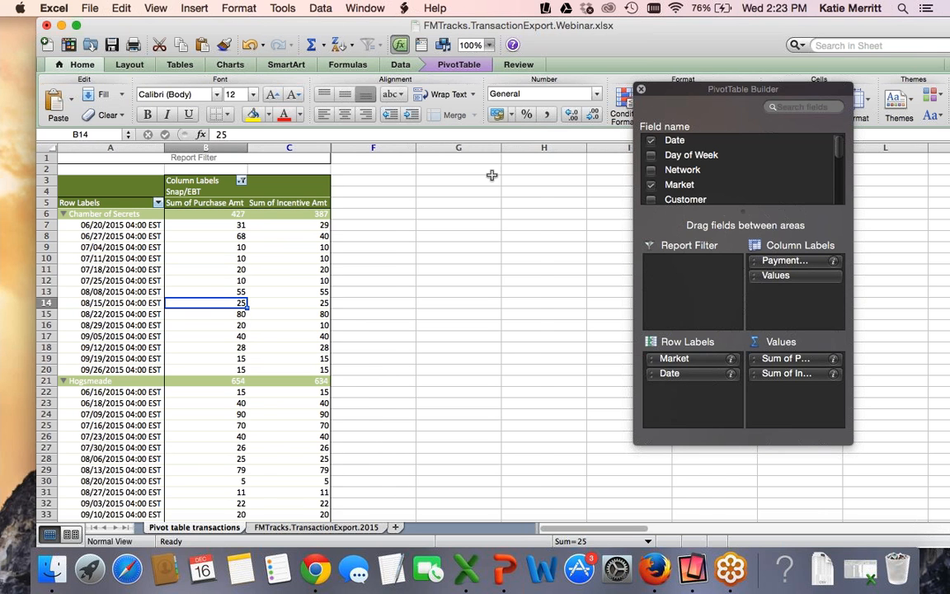
click(250, 292)
double_click(250, 296)
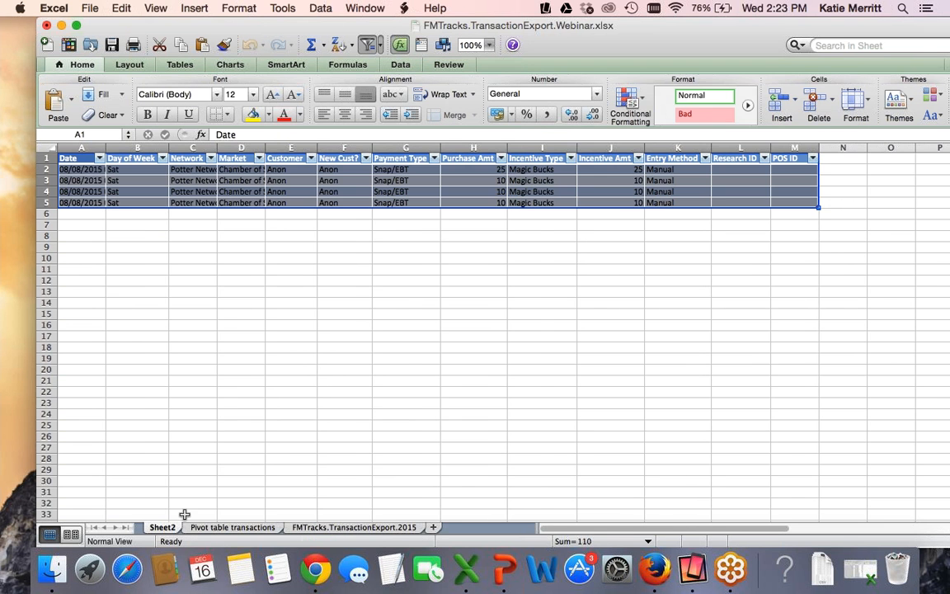
click(198, 529)
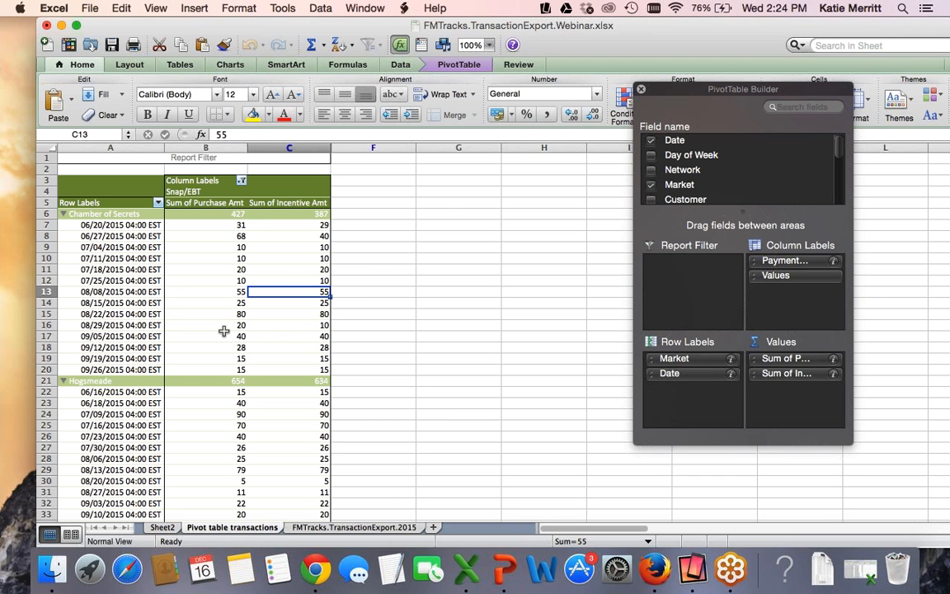
Copy columns A to C of the Pivot table transactions sheet and paste them as values onto a new sheet.
click(53, 146)
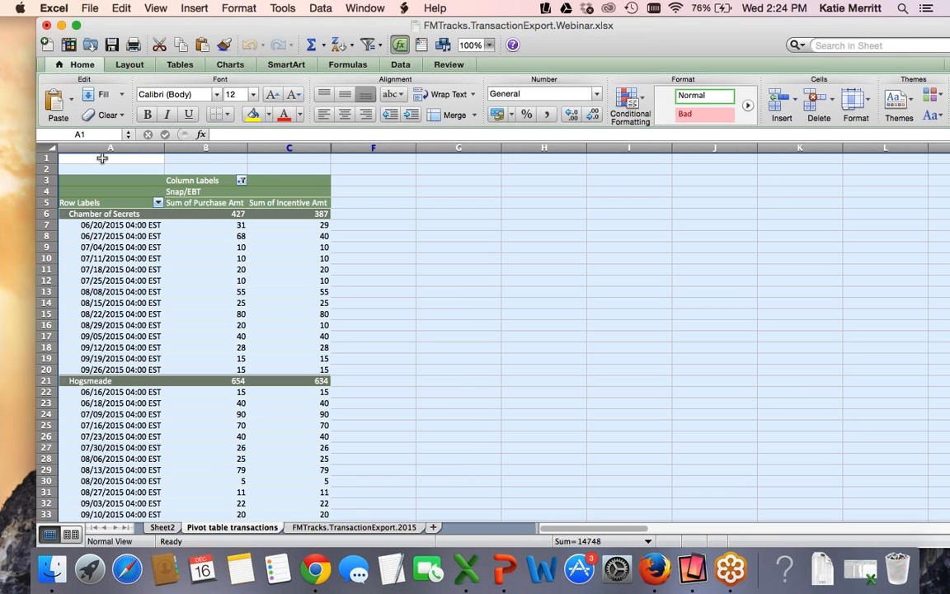
click(137, 148)
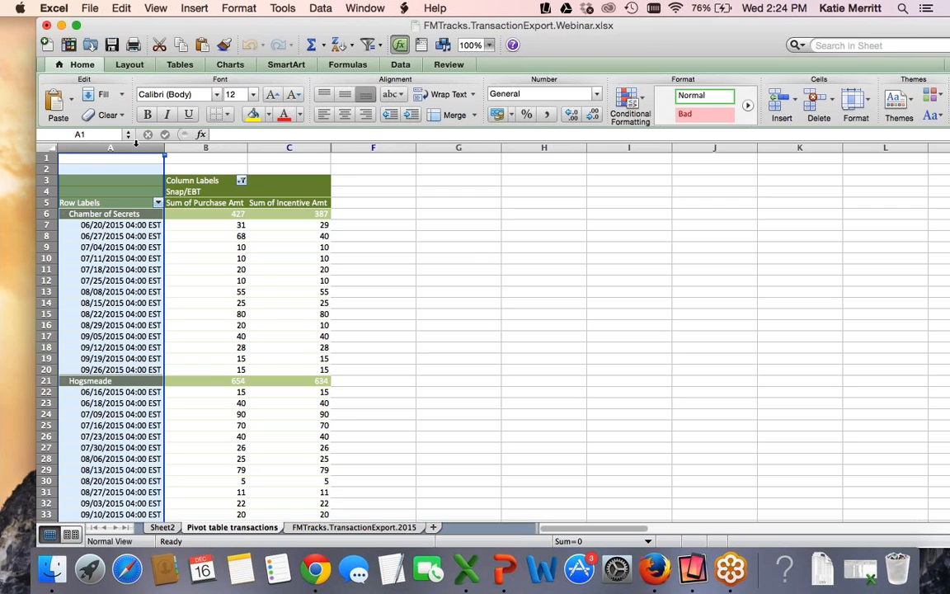
shift+click(307, 148)
key(super+c)
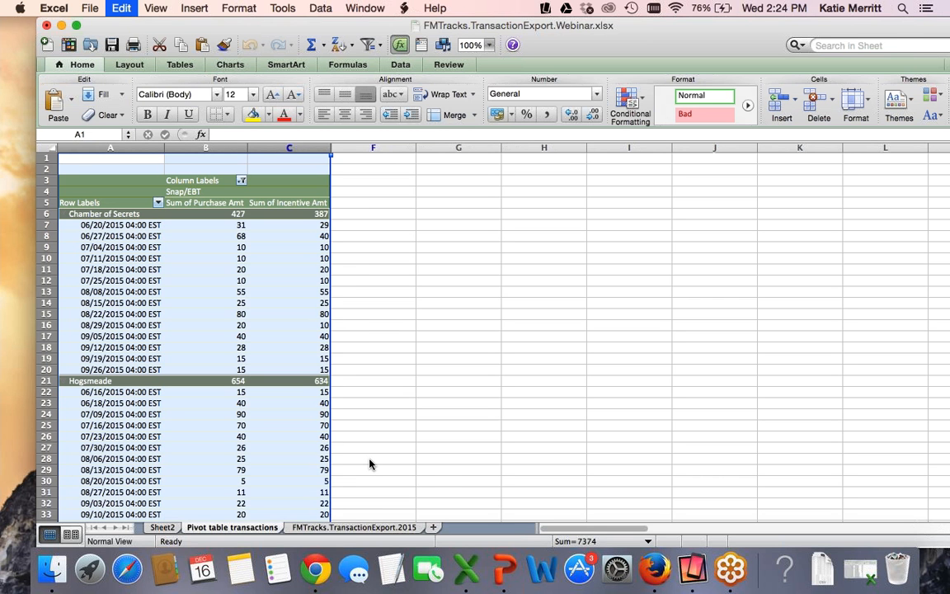
click(435, 528)
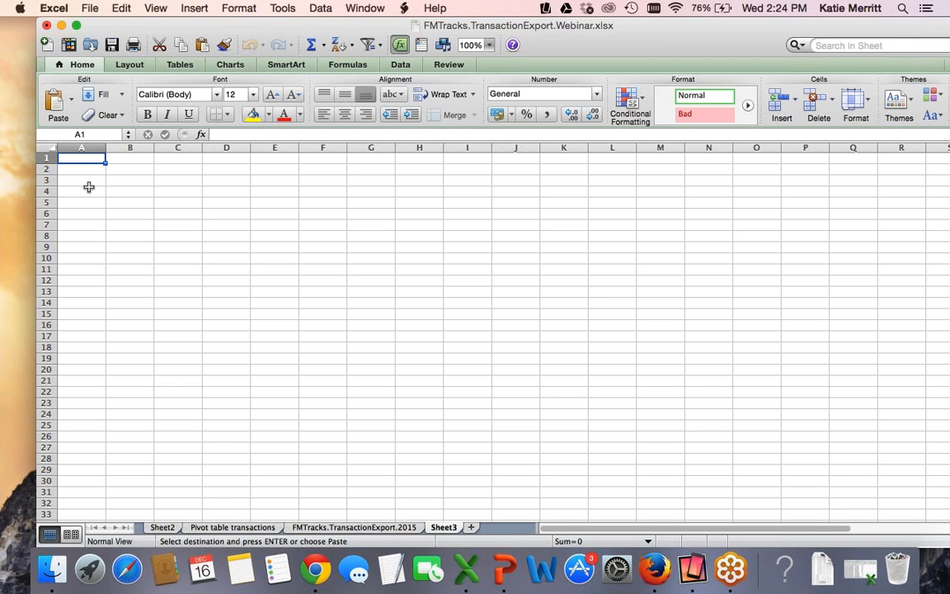
click(72, 103)
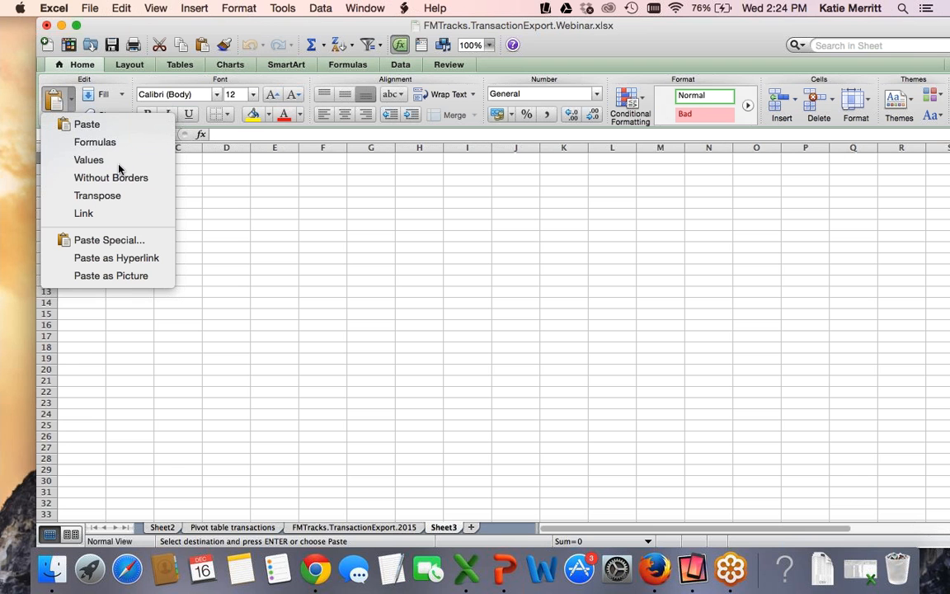
click(90, 160)
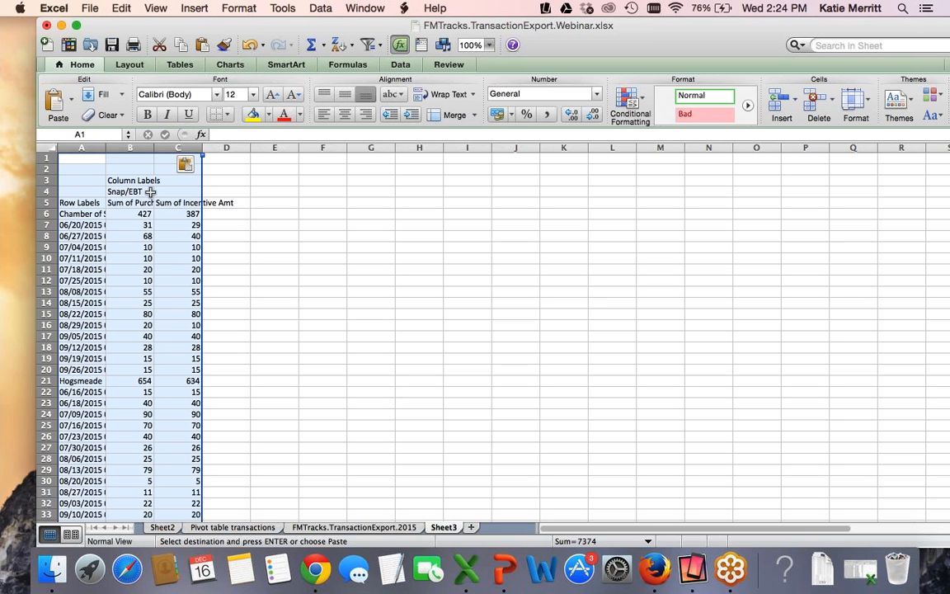
Auto-fit the widths of columns A to C on the new sheet and review the pasted summary down to the grand total.
scroll(159, 399, down, 3)
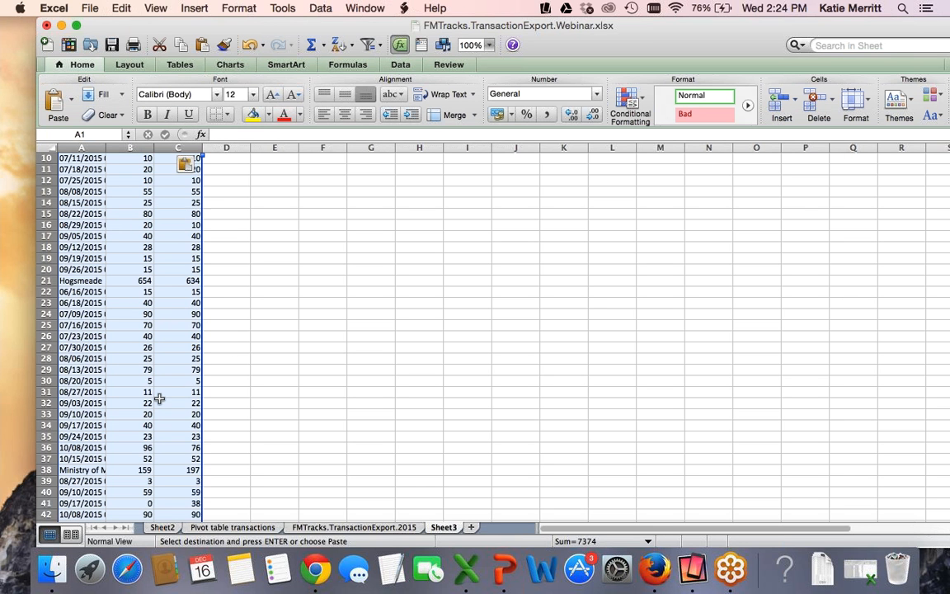
scroll(159, 399, down, 3)
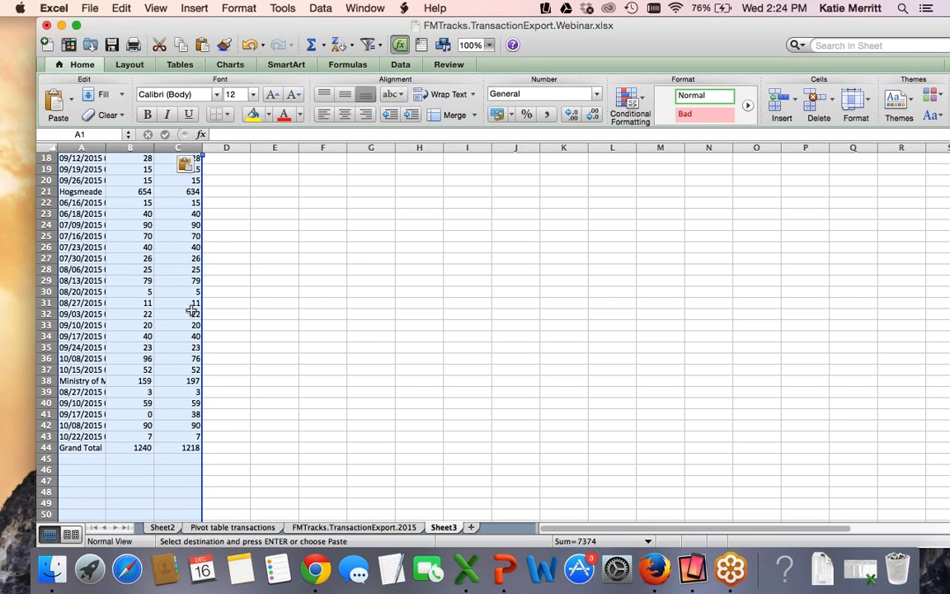
scroll(191, 311, up, 5)
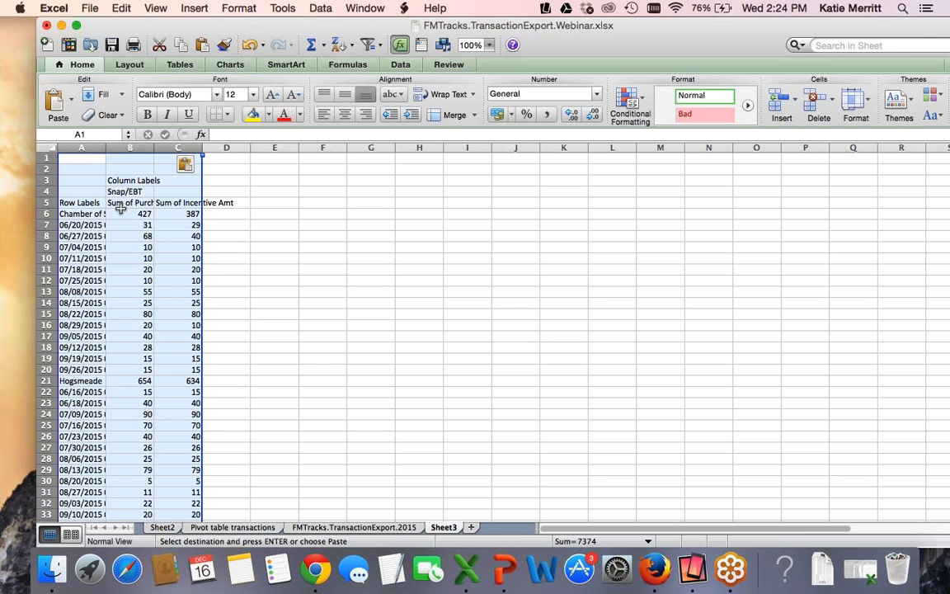
double_click(106, 148)
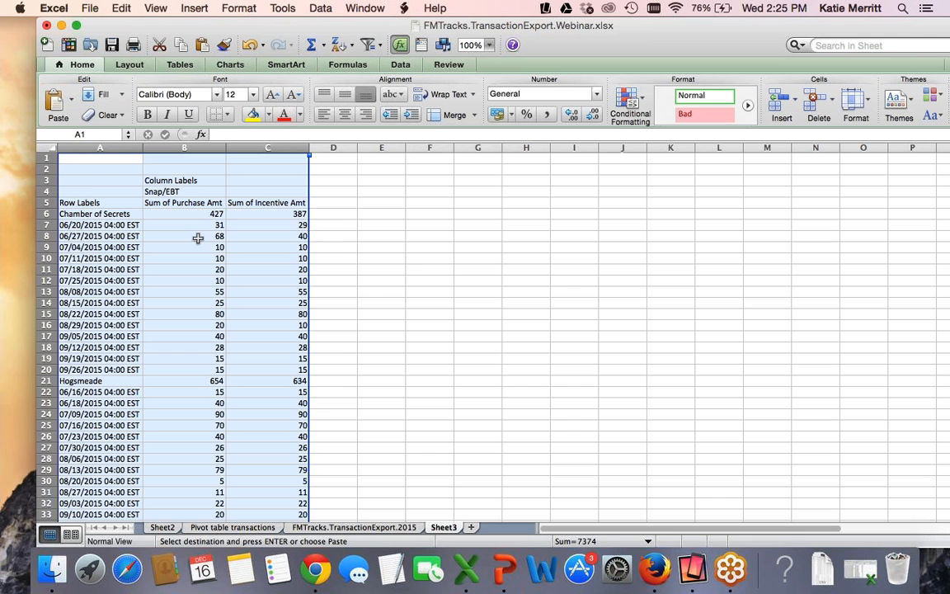
scroll(269, 281, down, 7)
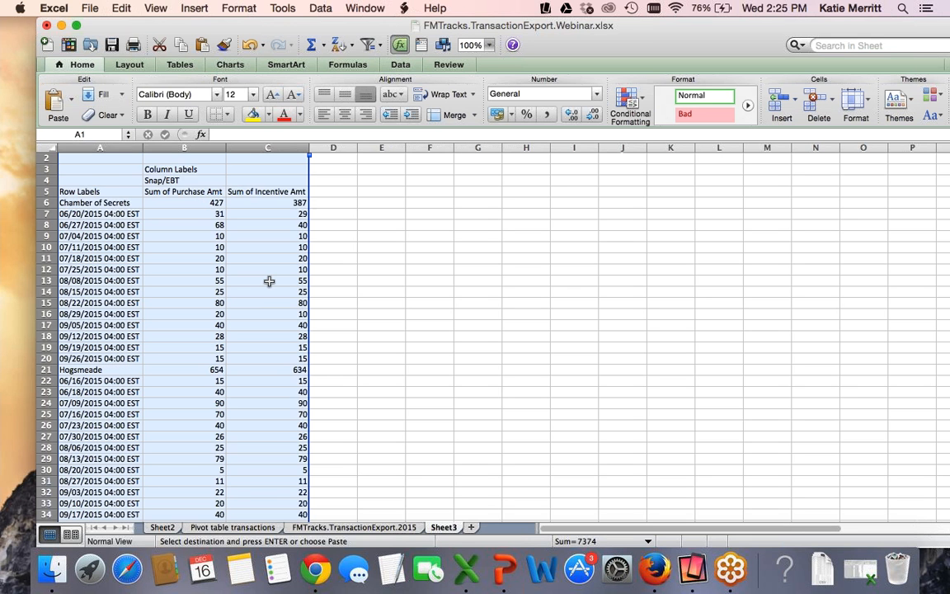
scroll(269, 281, down, 8)
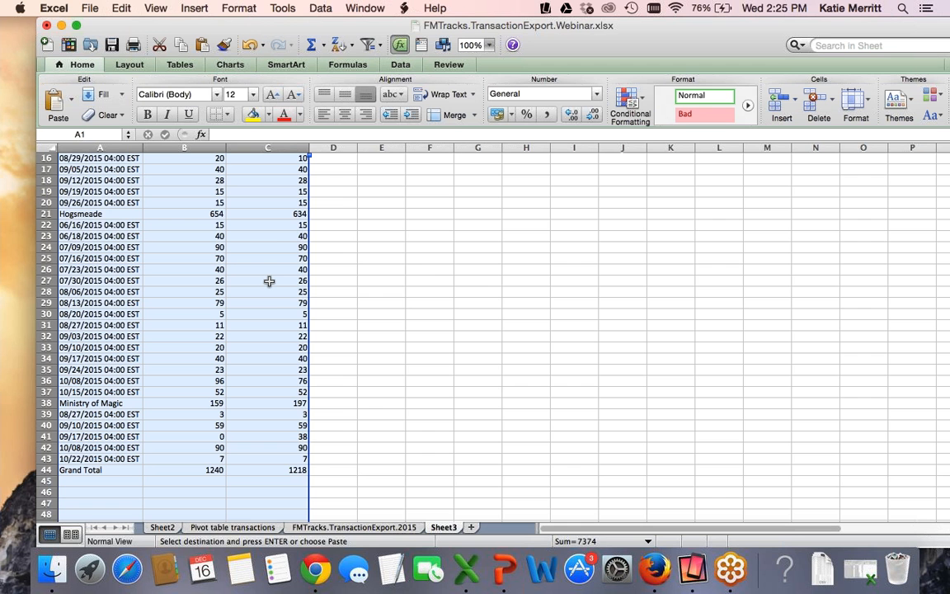
scroll(269, 282, up, 14)
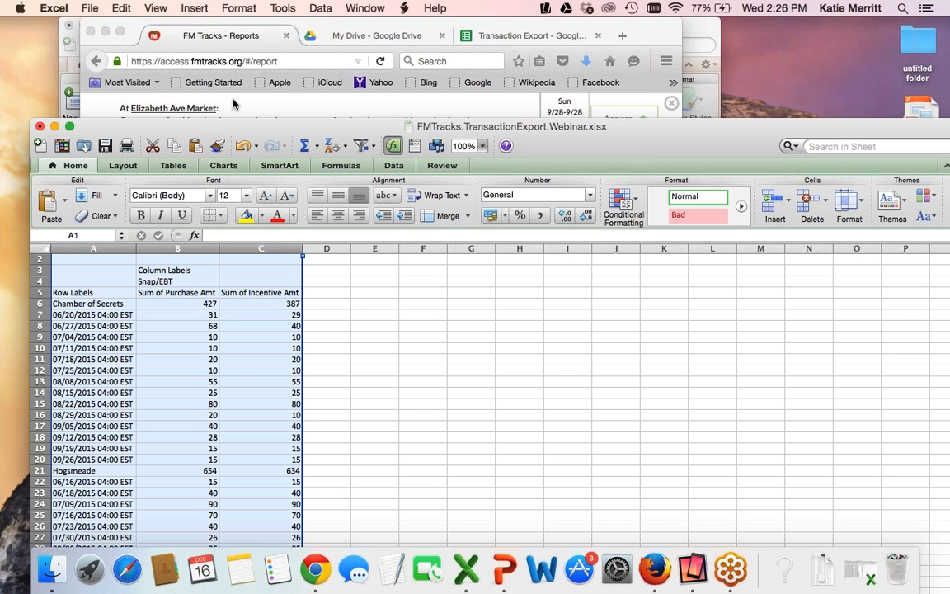
Switch to the FM Tracks Reports page in Firefox, show Question Reports, and widen the browser window.
click(244, 27)
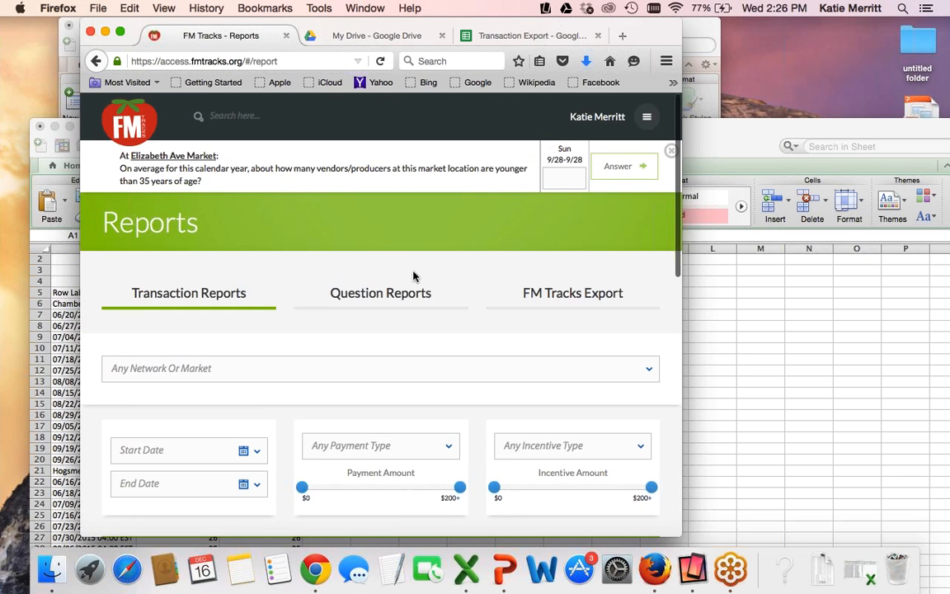
click(260, 305)
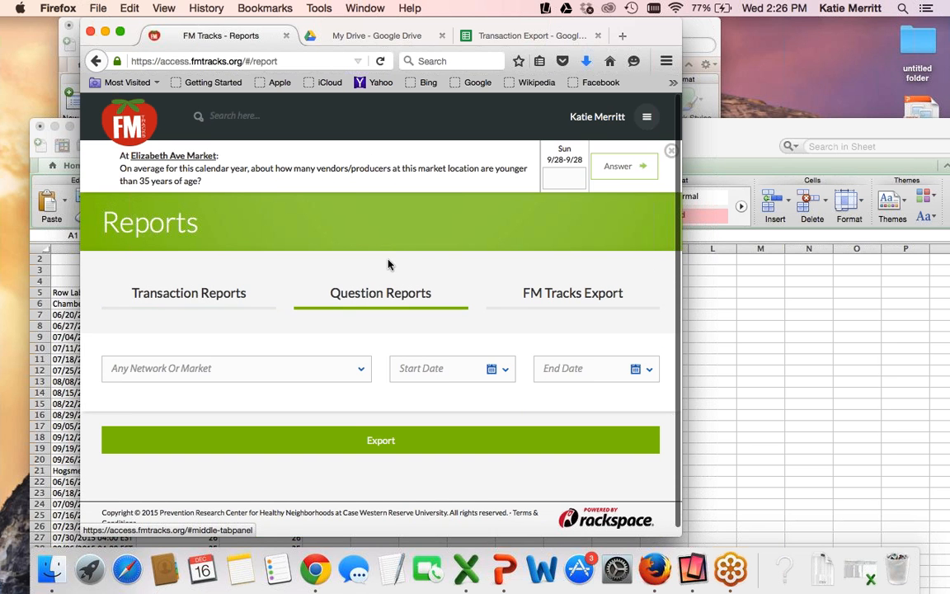
scroll(400, 251, down, 1)
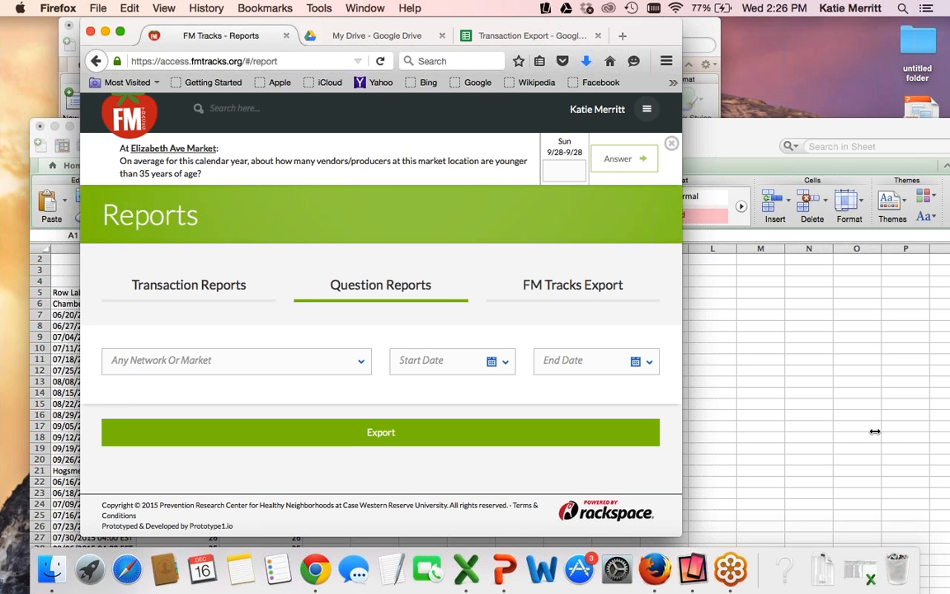
drag(874, 431, 873, 431)
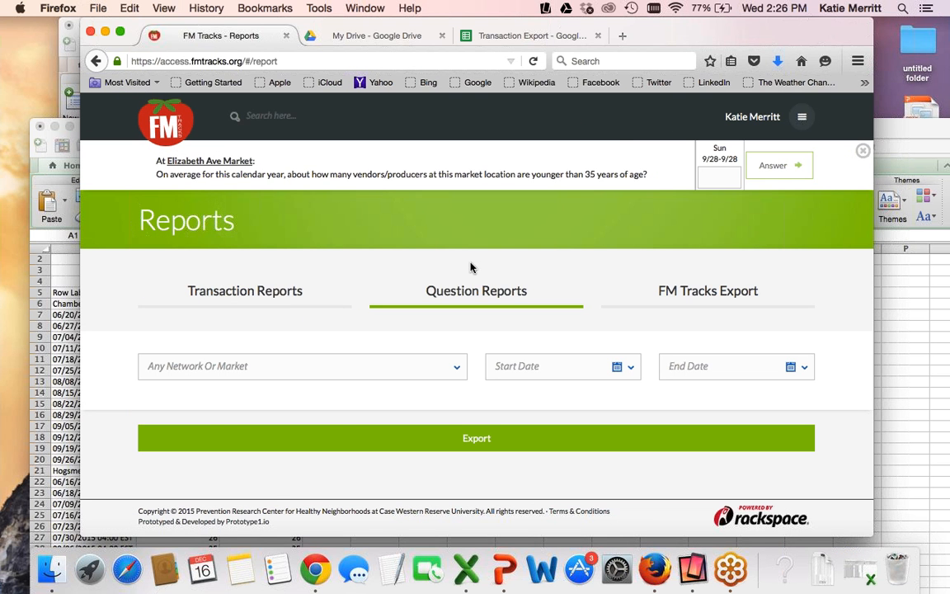
Request an export of the question report for Any Network Or Market, and dismiss the file-opening dialog.
click(403, 369)
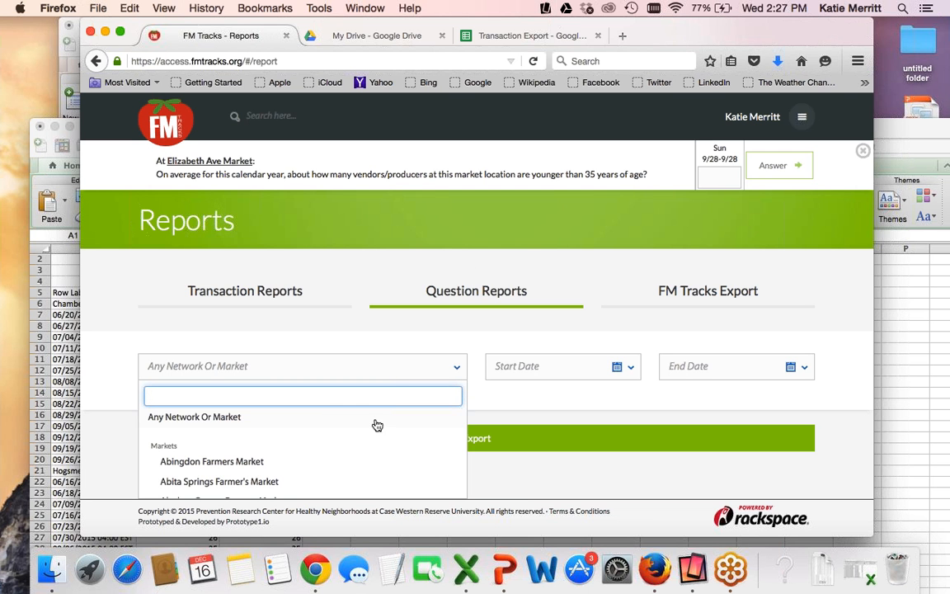
click(248, 417)
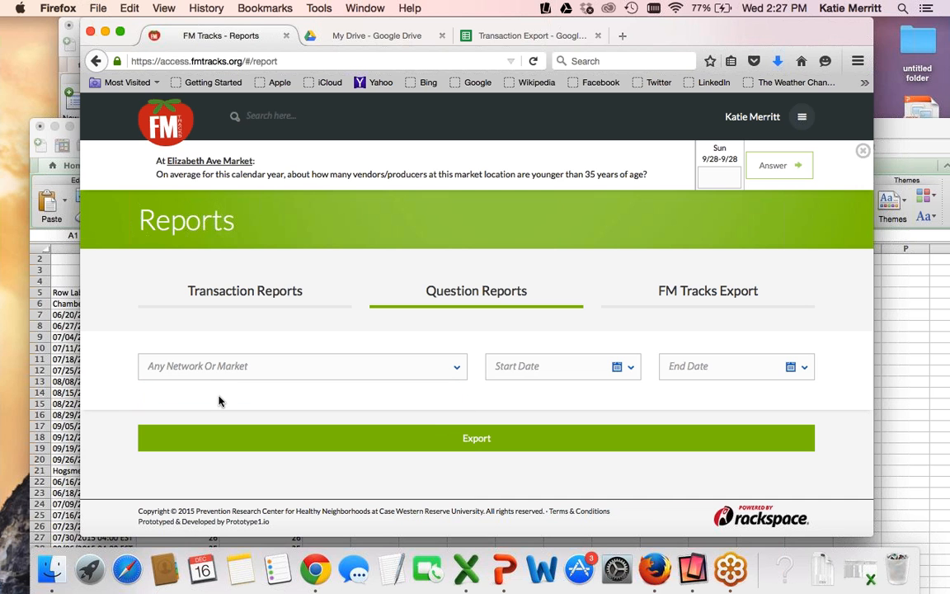
click(583, 375)
click(400, 269)
click(433, 435)
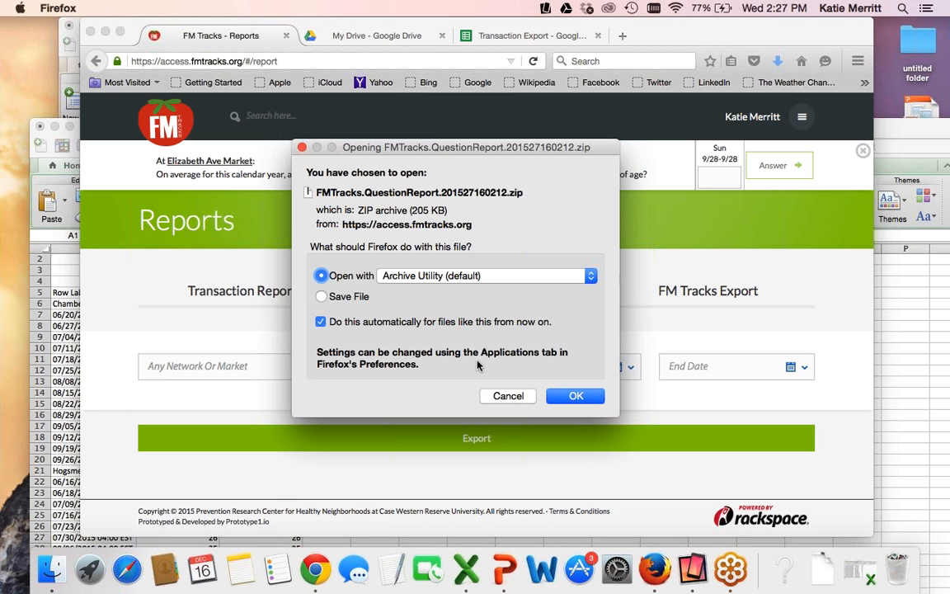
click(272, 134)
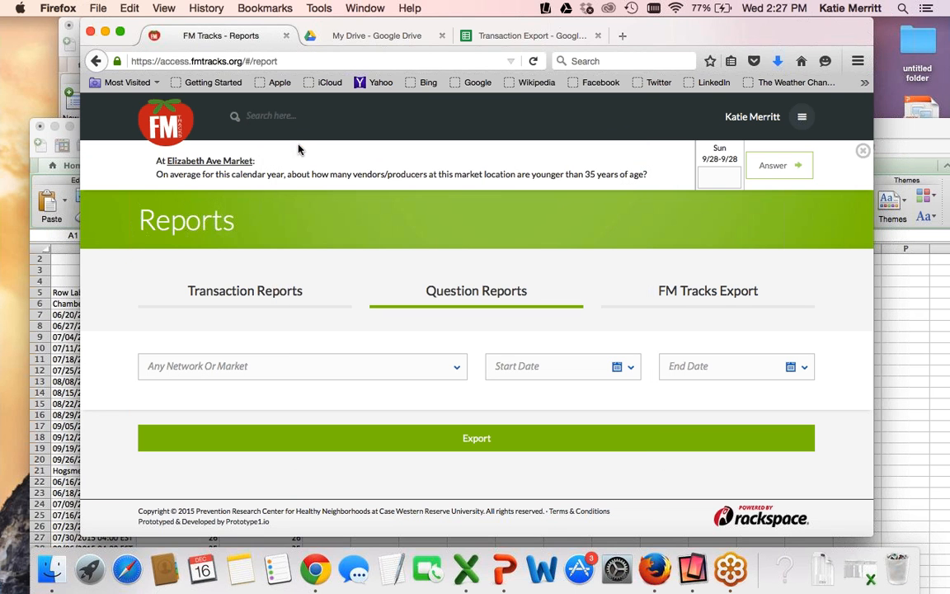
Switch to the FMTracks.QuestionReport.Webinar.xlsx workbook in Excel and examine its question texts and responses through the rows.
drag(245, 18, 249, 48)
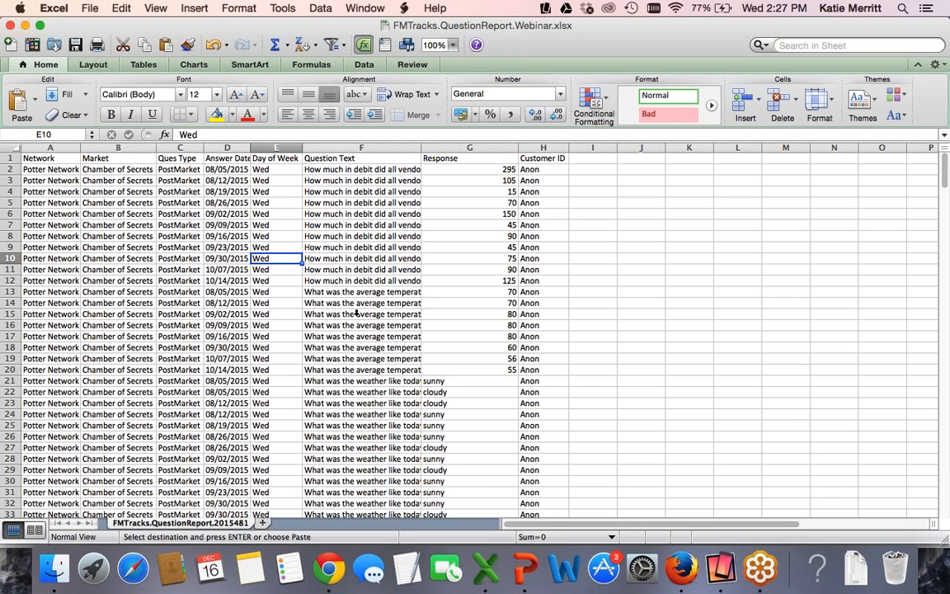
drag(333, 169, 329, 280)
click(326, 322)
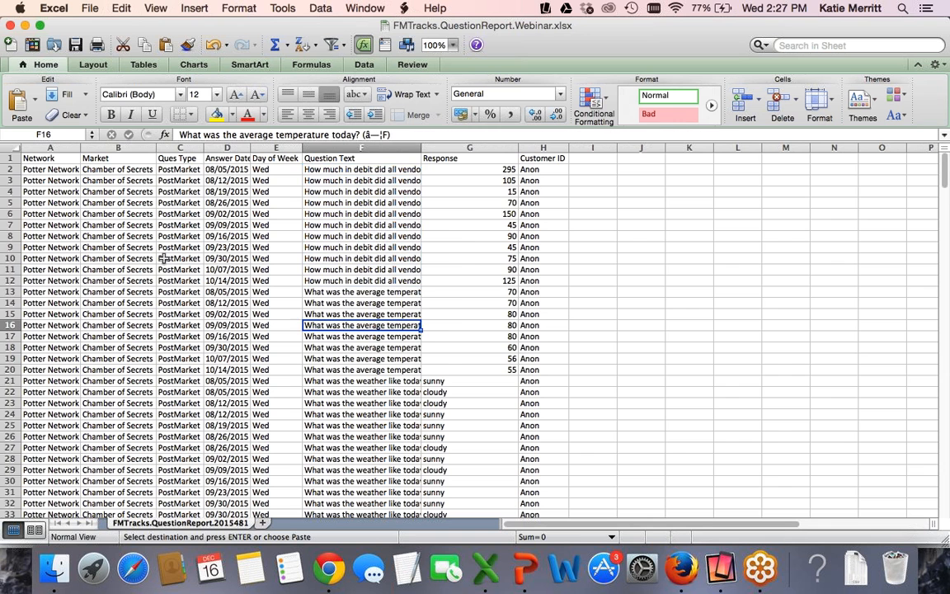
scroll(127, 492, down, 20)
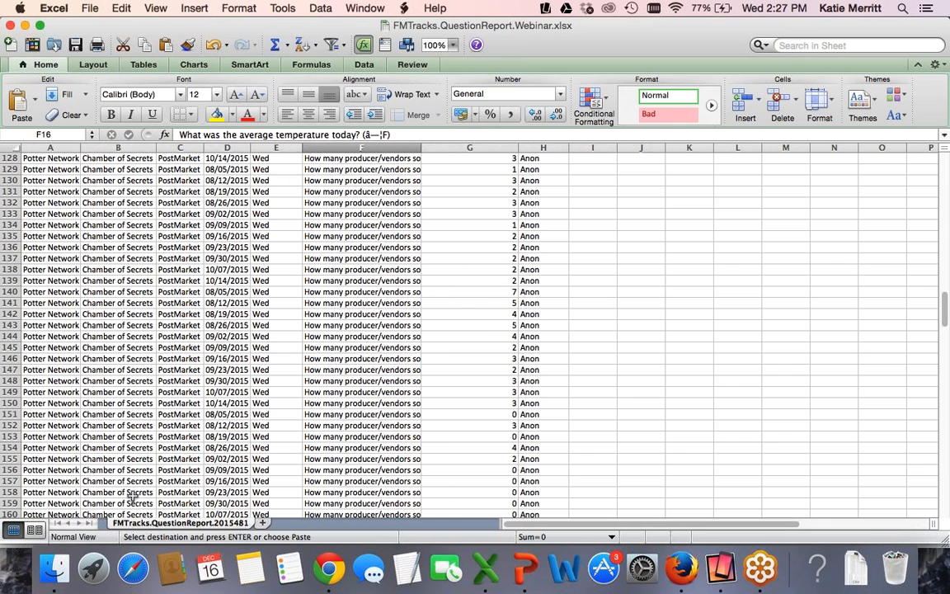
scroll(132, 497, up, 2)
scroll(132, 497, up, 20)
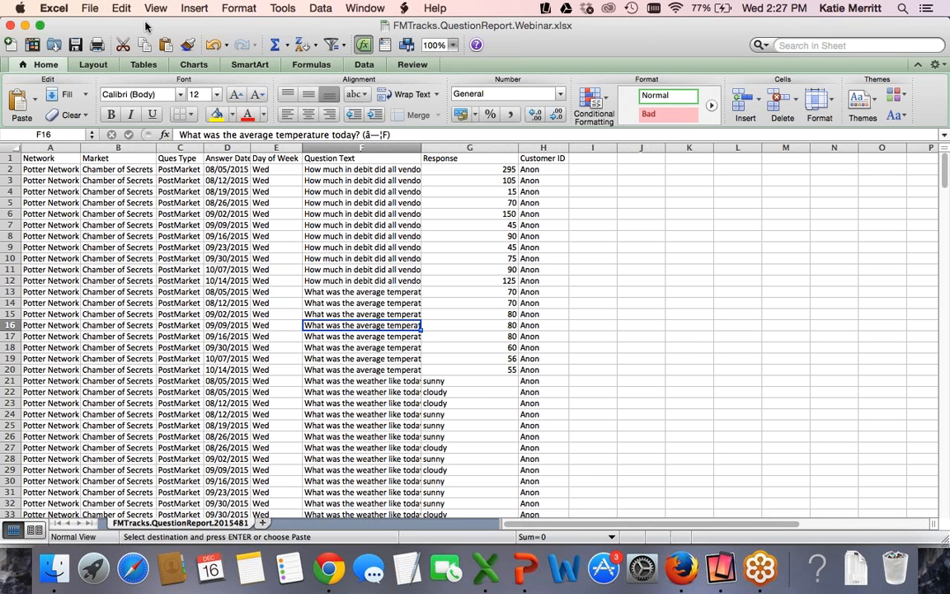
Move the workbook windows aside, minimize the FM Tracks browser window, and cancel the pending TransactionExport download.
drag(232, 27, 385, 95)
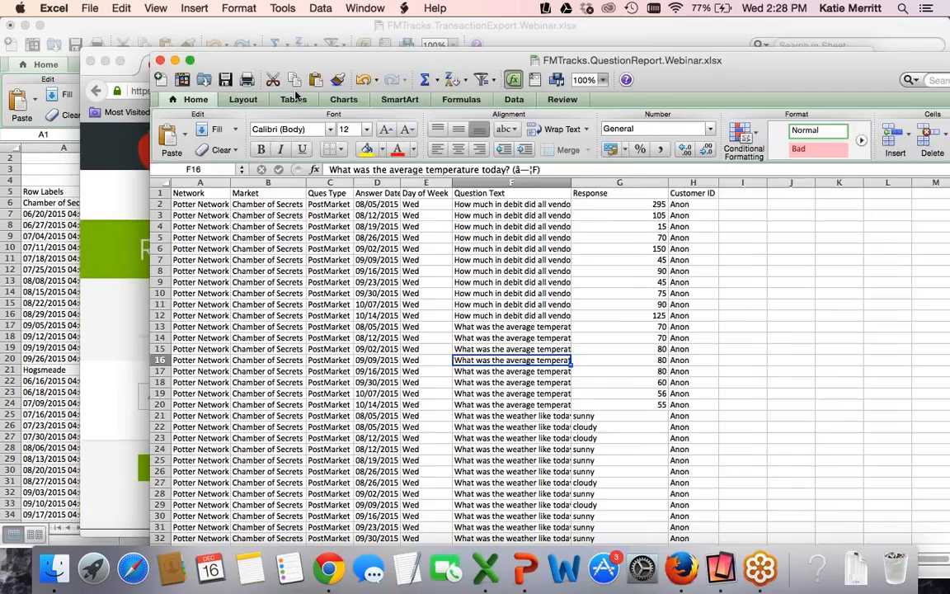
click(91, 30)
key(super+a)
key(super+c)
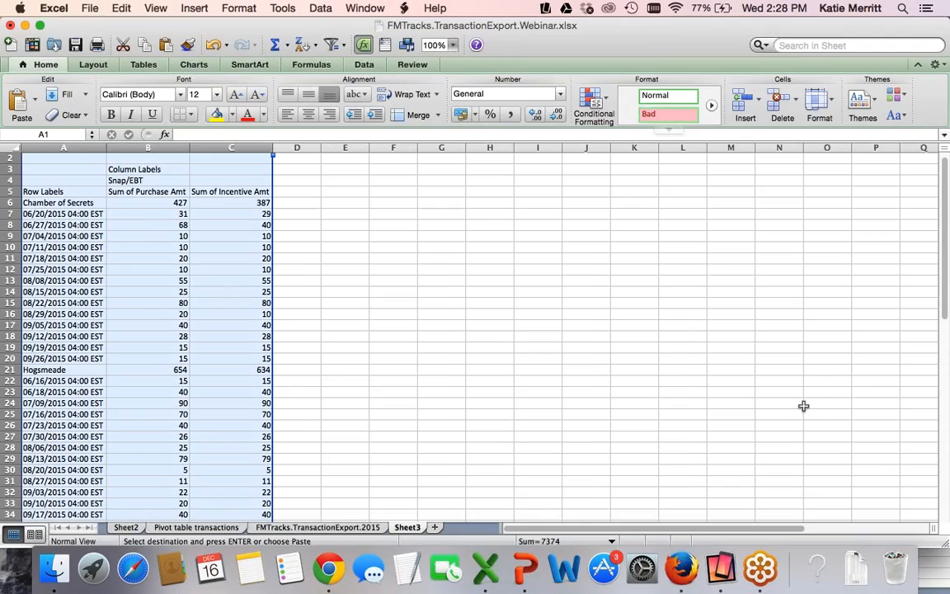
drag(611, 55, 605, 184)
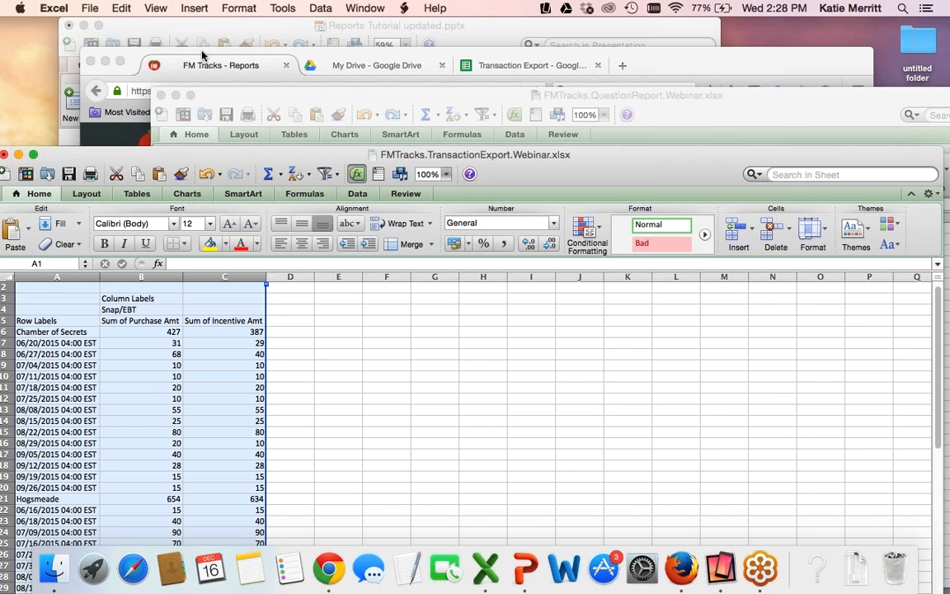
click(202, 52)
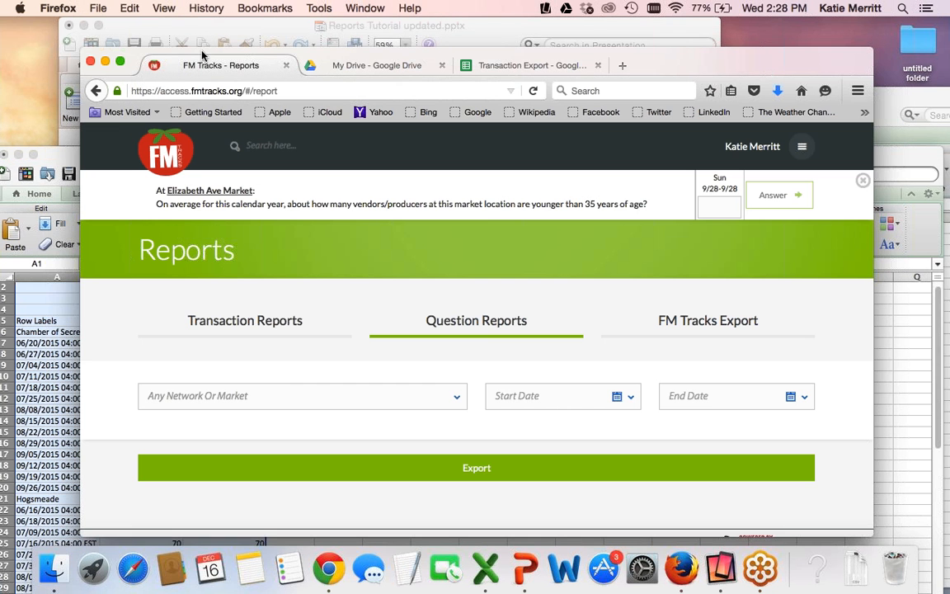
click(105, 64)
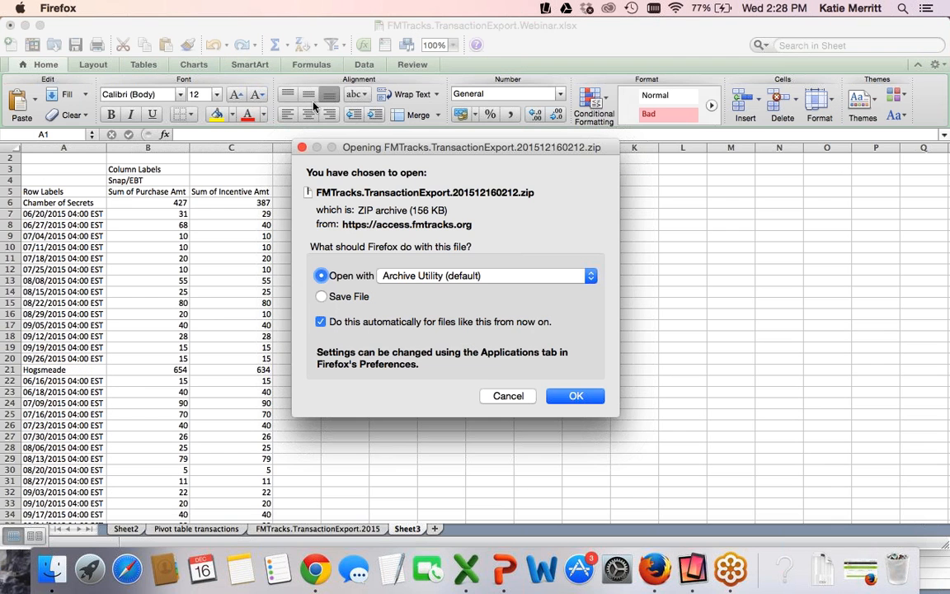
click(498, 396)
Move the FMTracks.TransactionExport.Webinar.xlsx window out of the way and bring FMTracks.QuestionReport.Webinar.xlsx to the front.
click(70, 31)
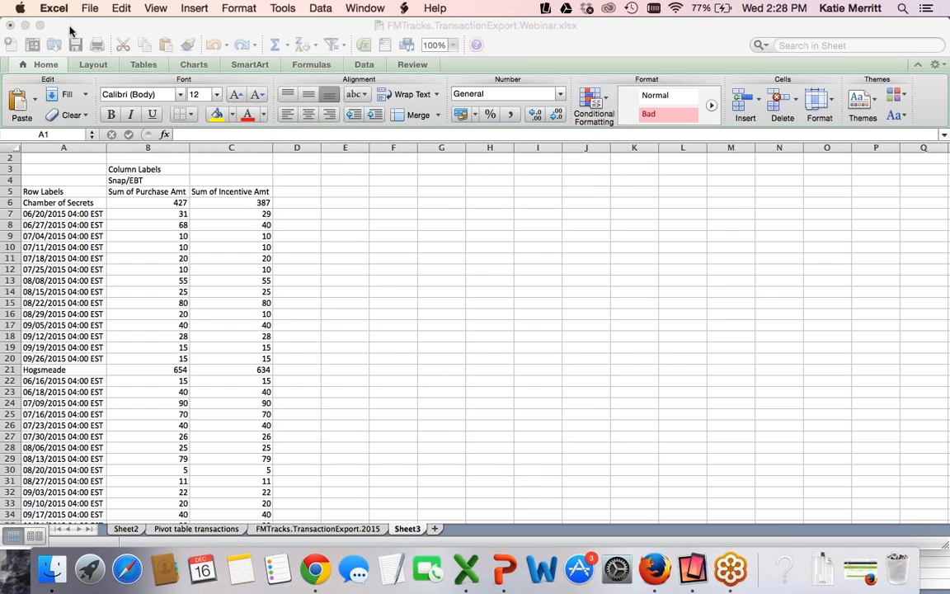
drag(70, 30, 141, 352)
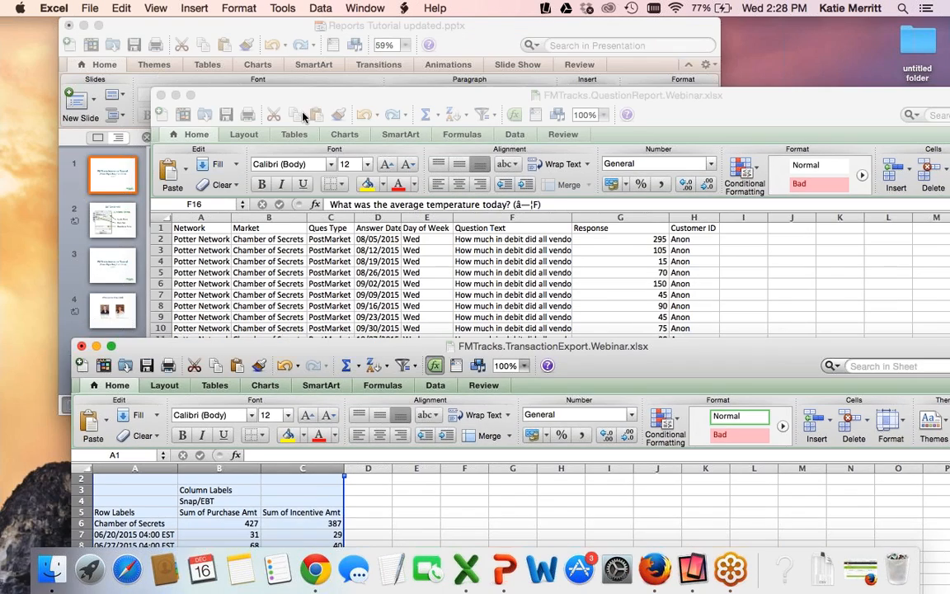
drag(272, 98, 150, 7)
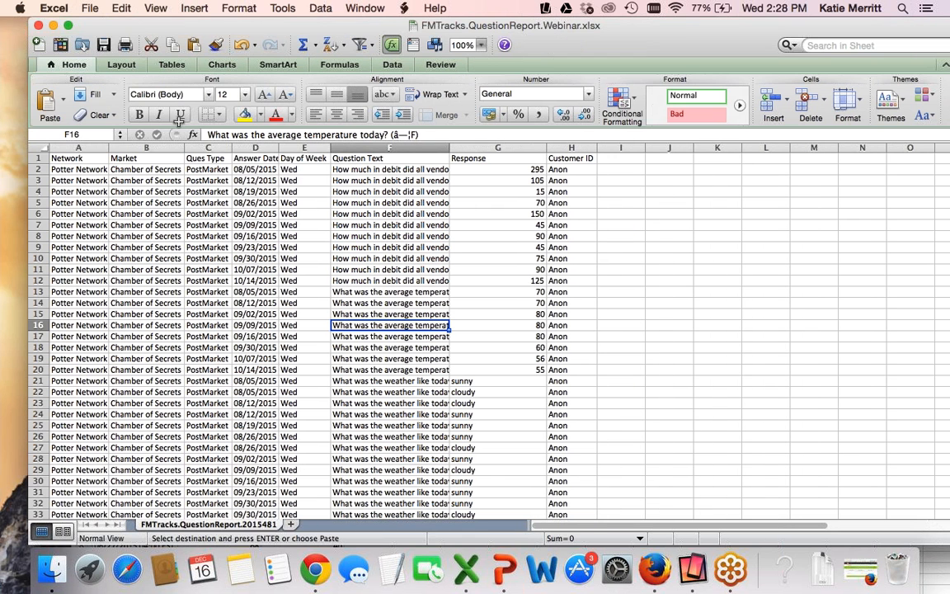
Rename the FMTracks.QuestionReport.2015481 sheet to "Question data".
right_click(157, 525)
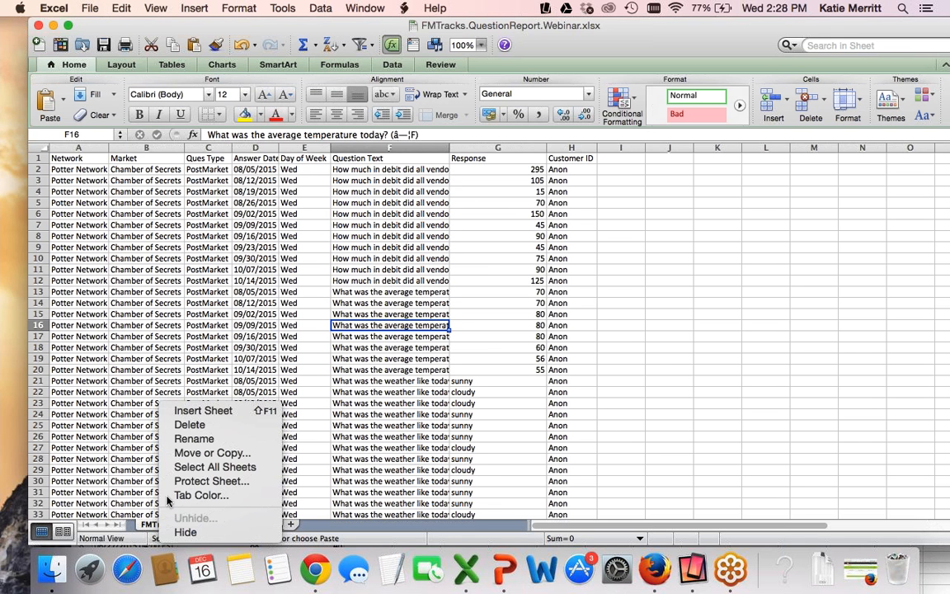
click(205, 438)
text(Question data)
key(Return)
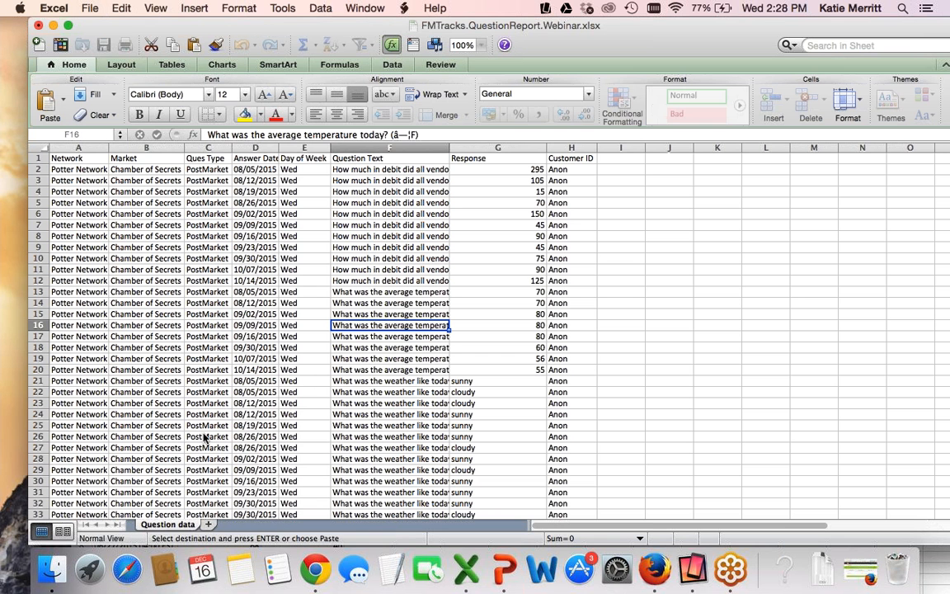
Move the Question data sheet to the end of the FMTracks.TransactionExport.Webinar.xlsx workbook.
right_click(168, 526)
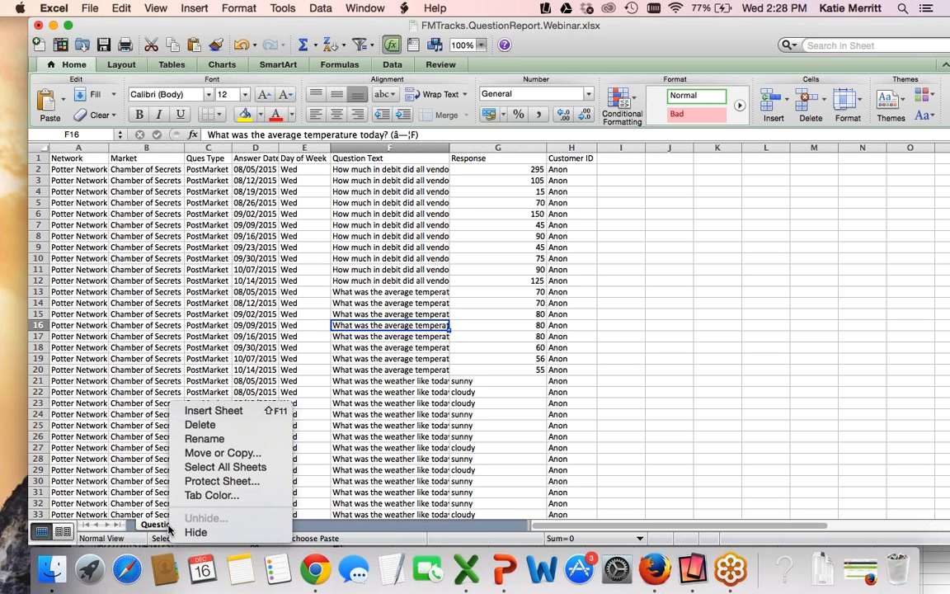
click(212, 465)
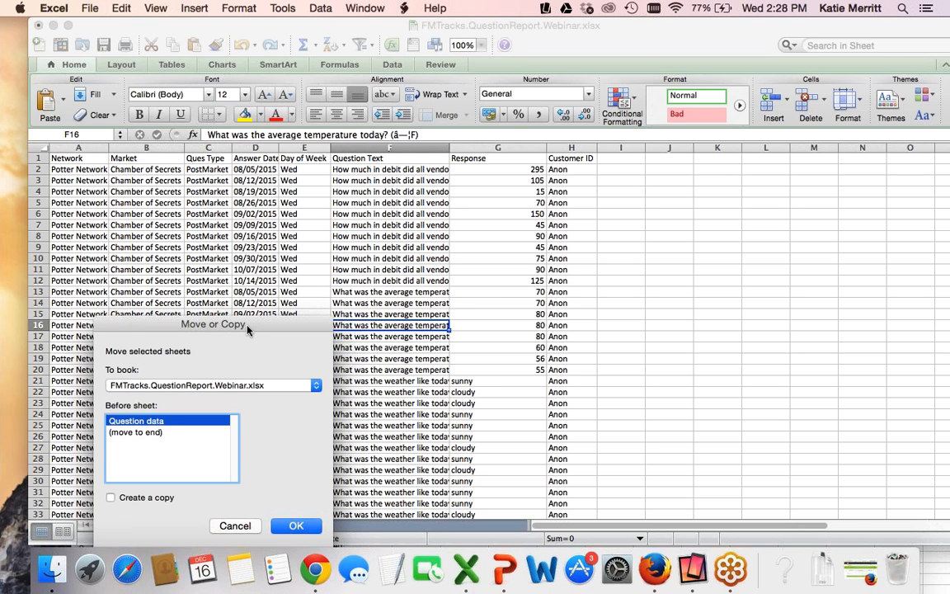
drag(247, 329, 245, 252)
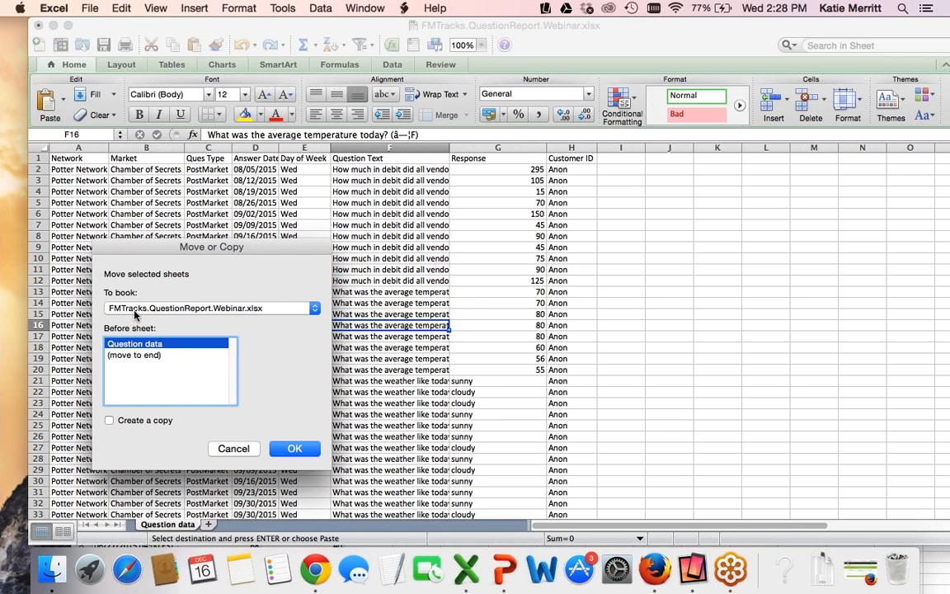
click(283, 312)
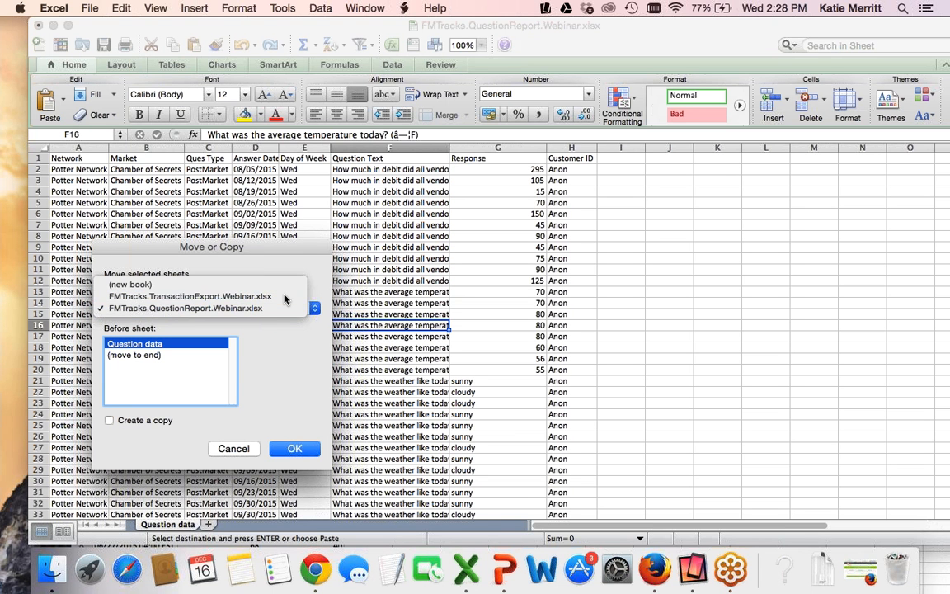
click(284, 300)
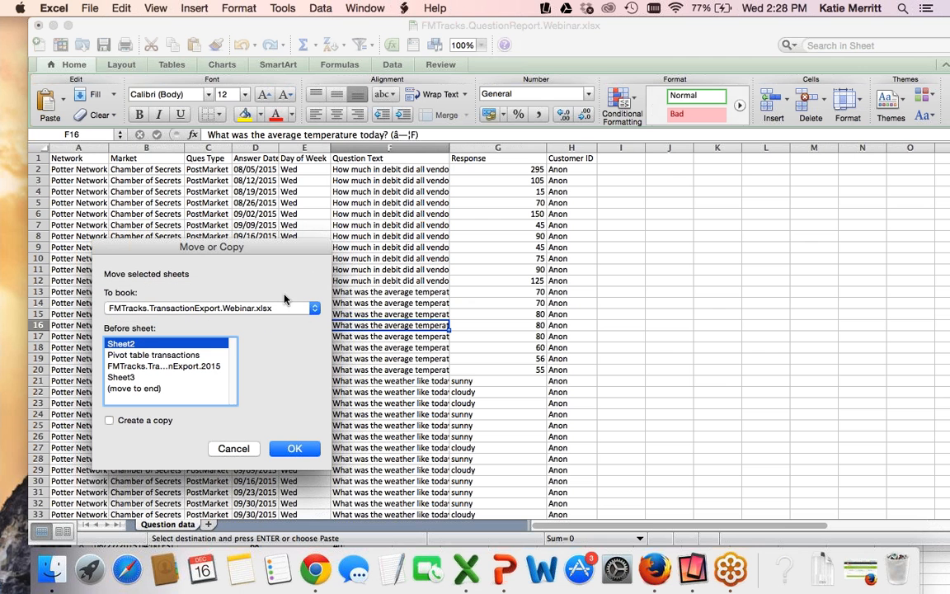
click(165, 388)
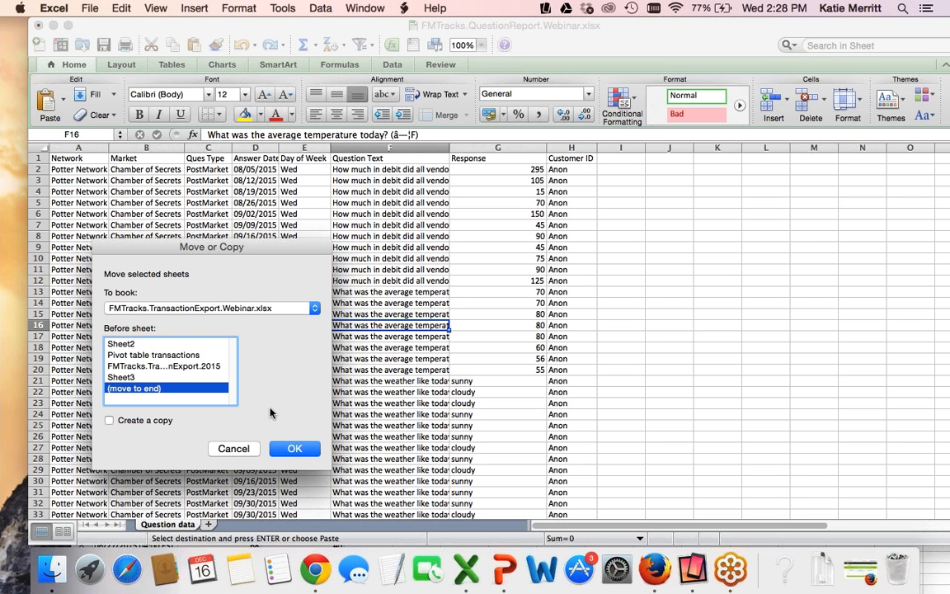
click(294, 449)
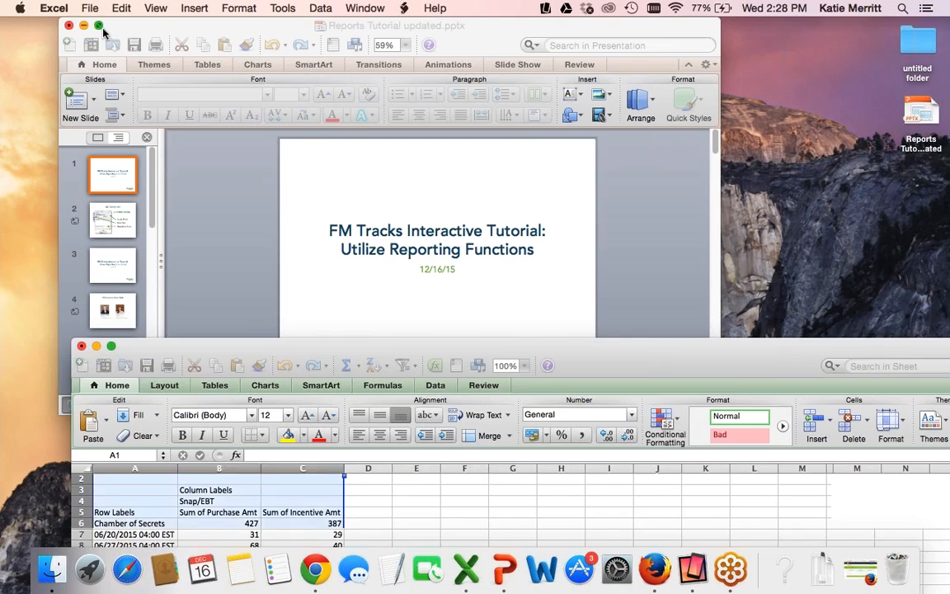
Enlarge the FMTracks.TransactionExport.Webinar.xlsx window and create a PivotTable from the entire Question data sheet.
click(111, 345)
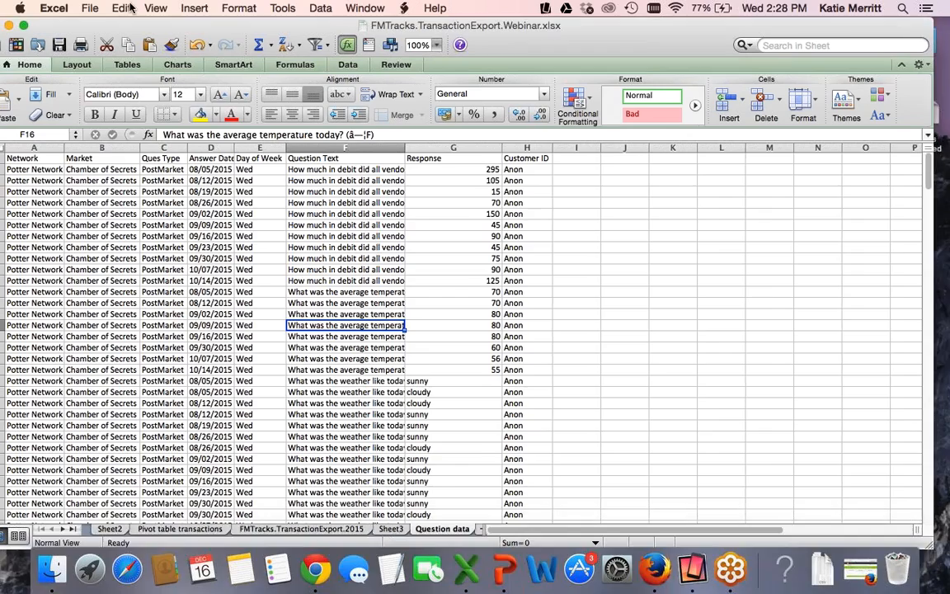
click(297, 528)
click(442, 528)
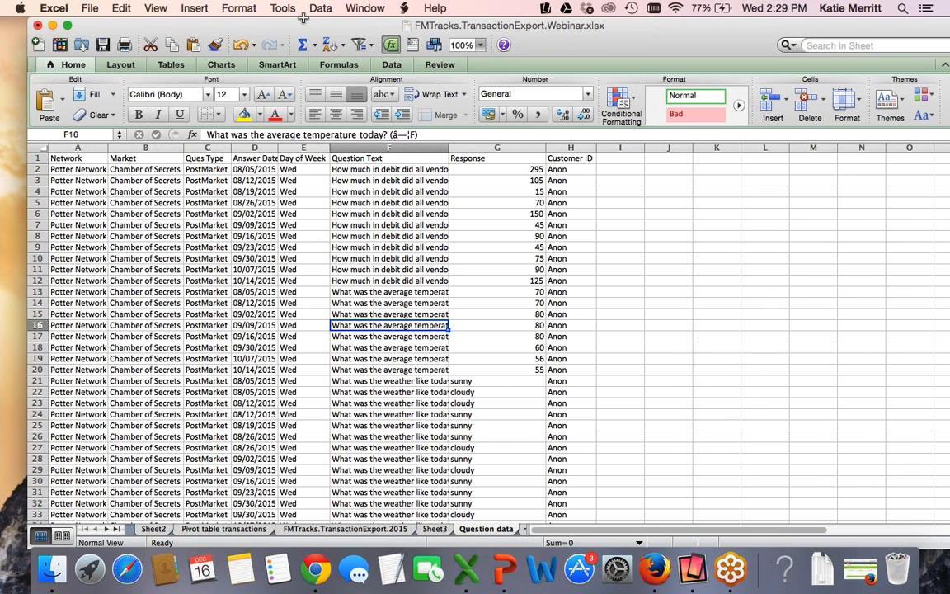
click(36, 147)
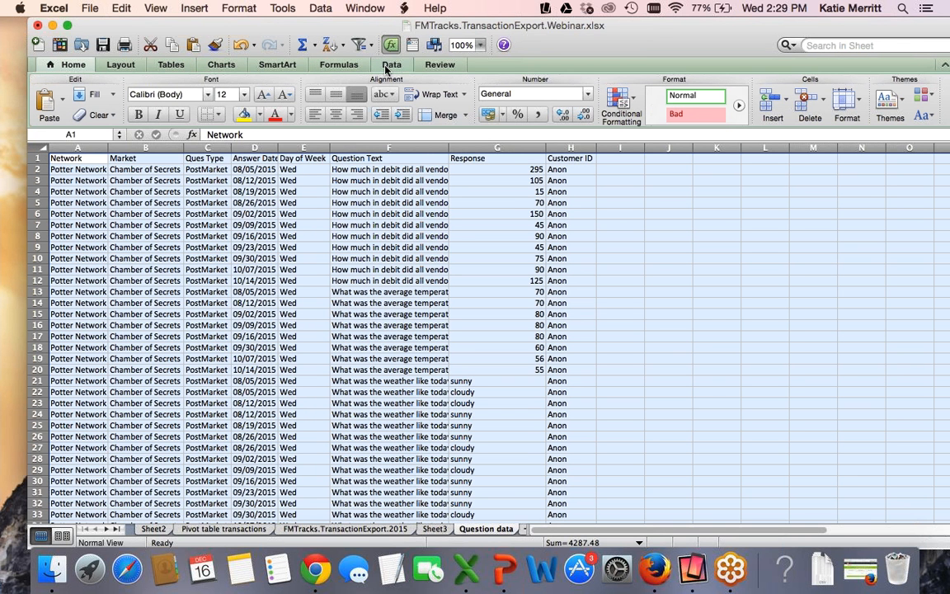
click(390, 65)
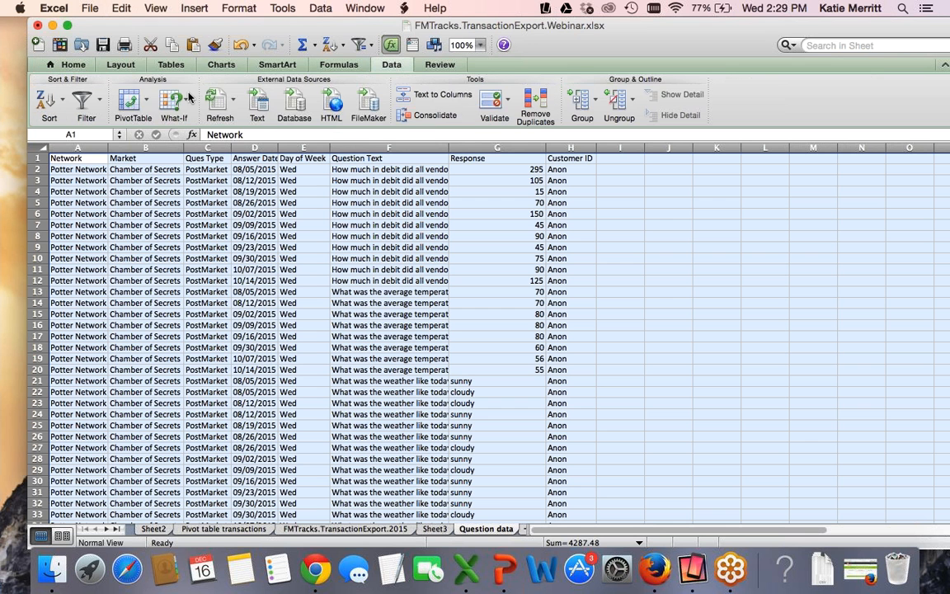
click(132, 108)
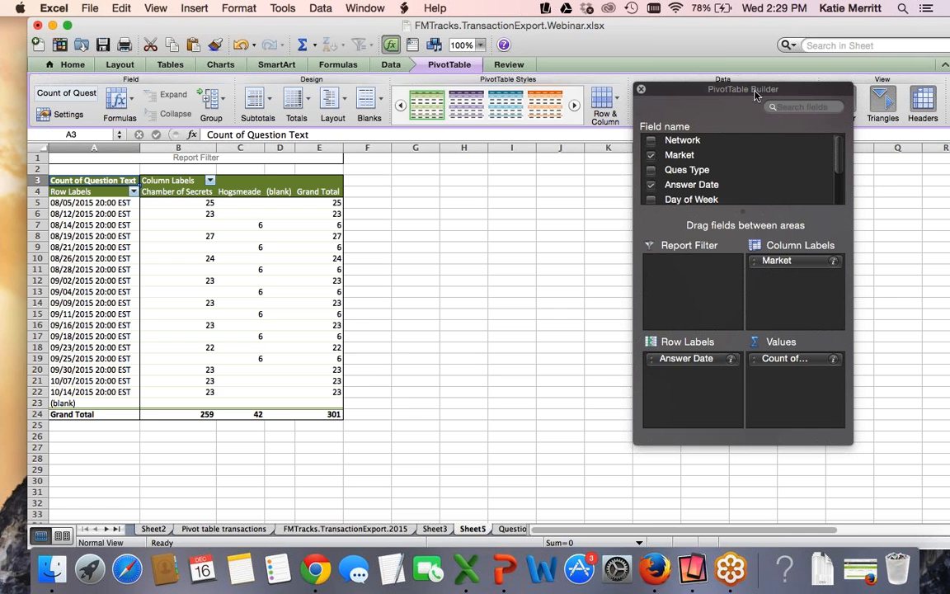
Remove the default Market, Answer Date and Count of Question Text fields from the new PivotTable's layout.
drag(727, 89, 591, 51)
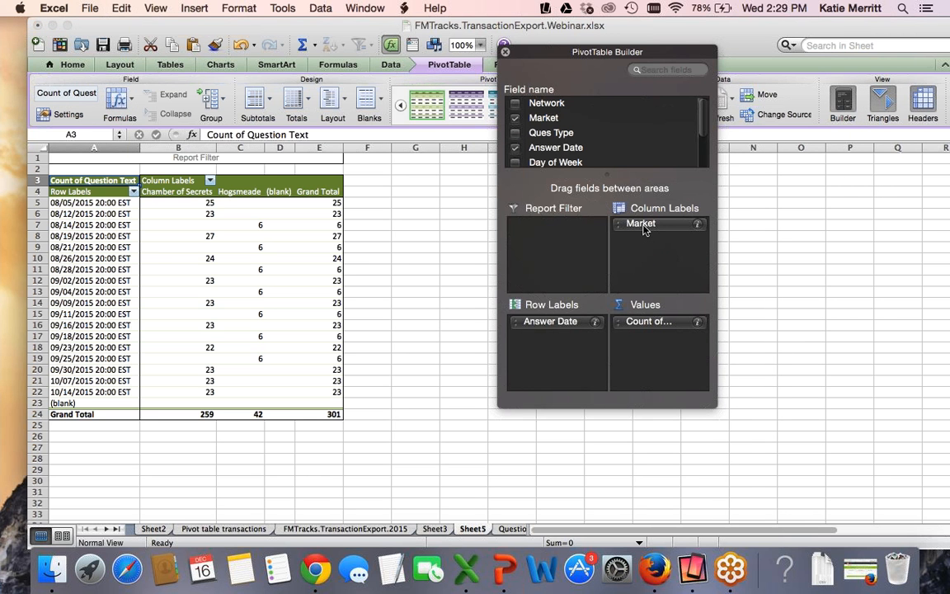
drag(644, 230, 409, 284)
drag(658, 322, 413, 244)
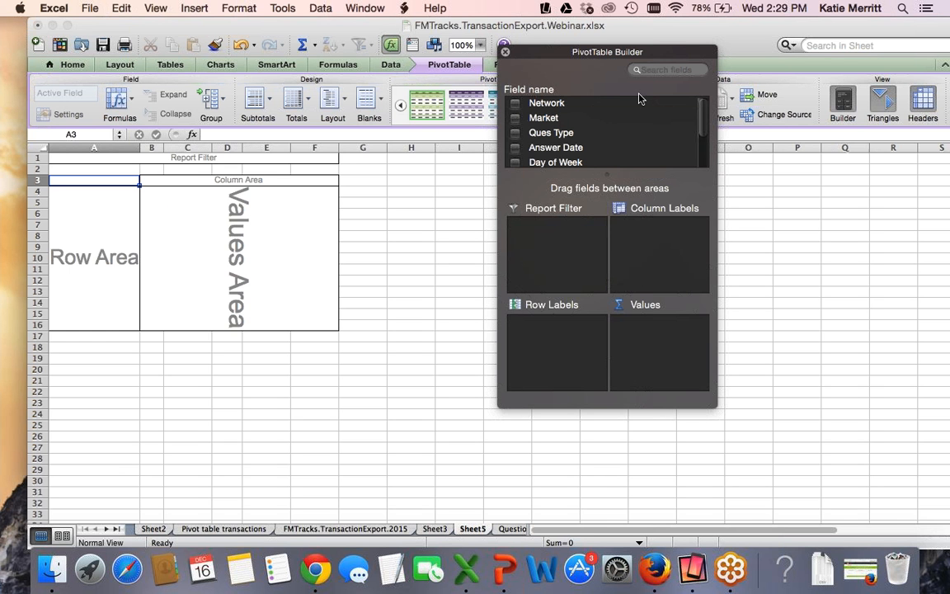
drag(544, 141, 426, 204)
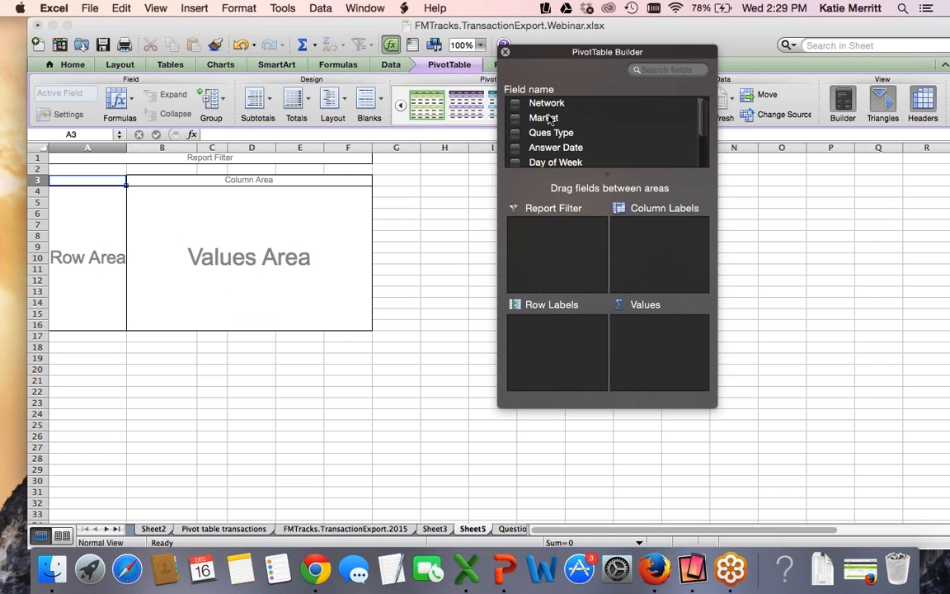
Place Market and Answer Date as row labels, Question Text as column labels and Response as values in the PivotTable.
drag(550, 120, 557, 333)
drag(555, 146, 550, 359)
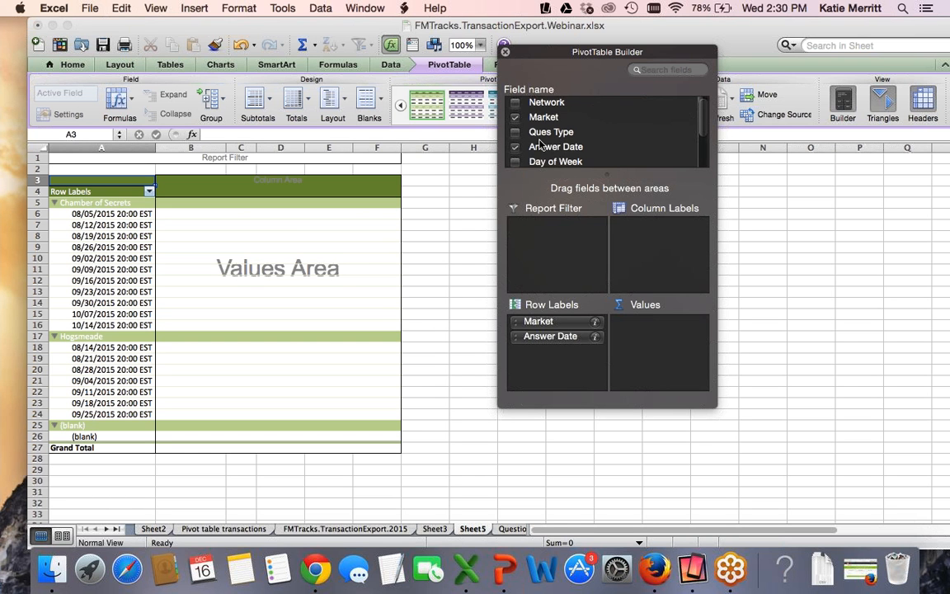
scroll(581, 145, down, 3)
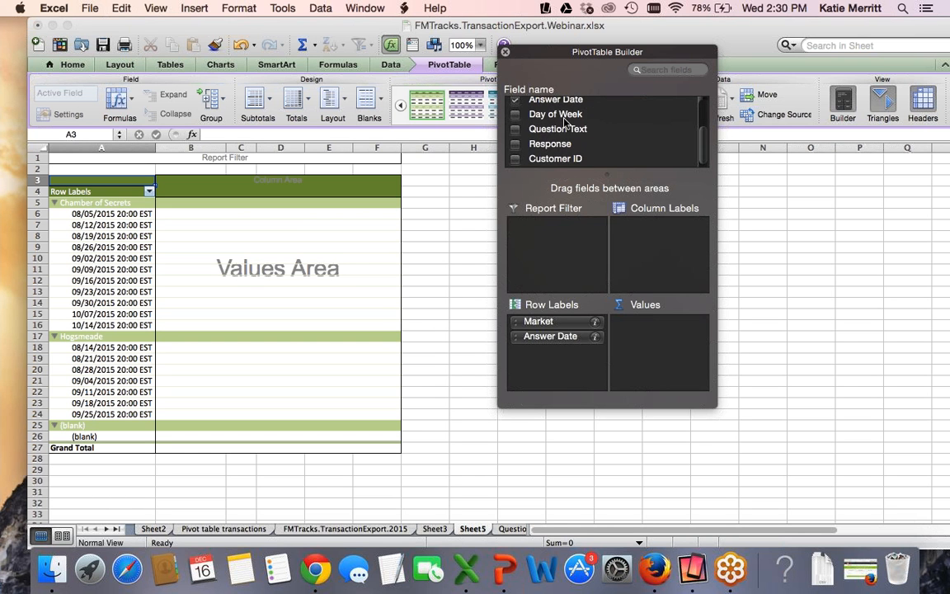
drag(578, 137, 681, 250)
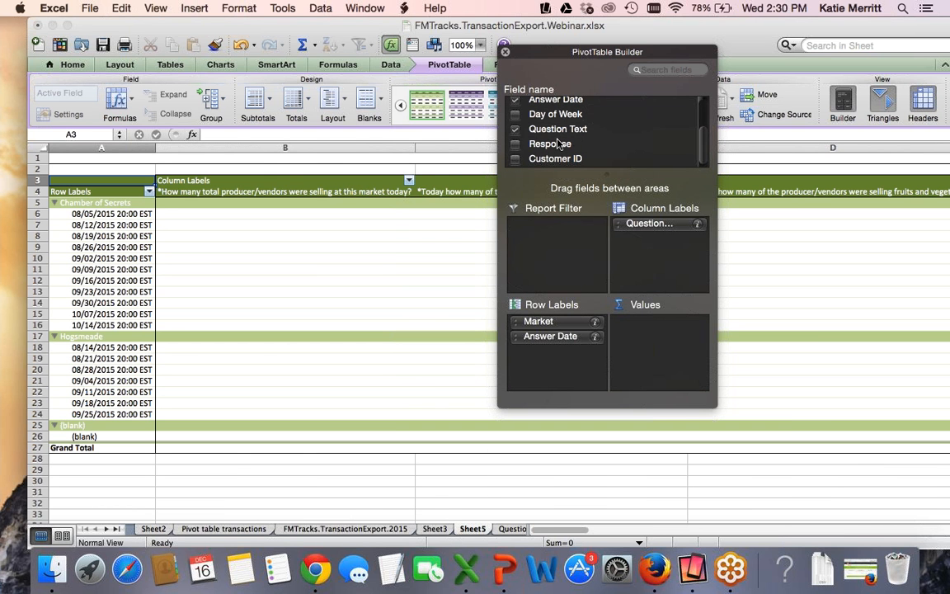
drag(558, 149, 668, 345)
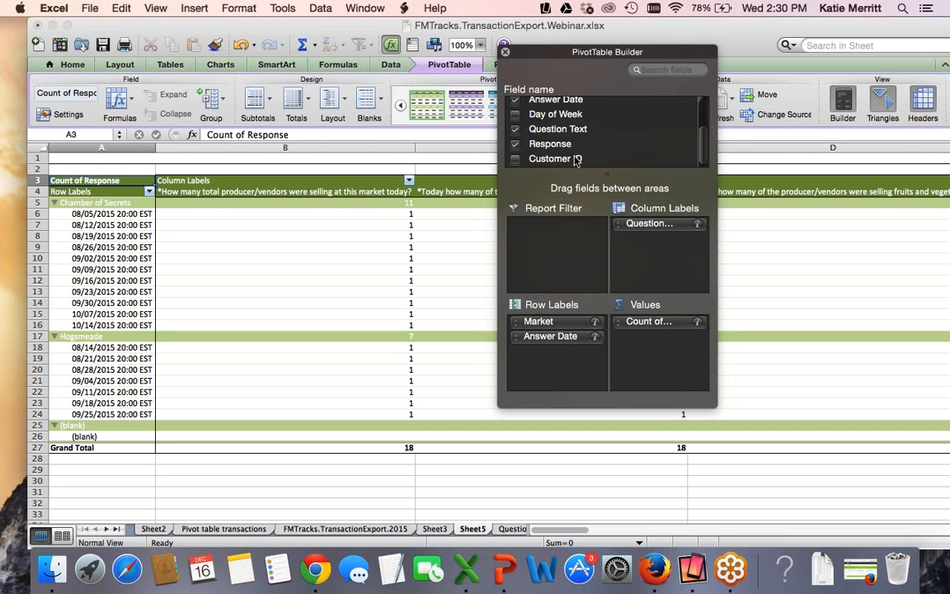
scroll(551, 148, up, 4)
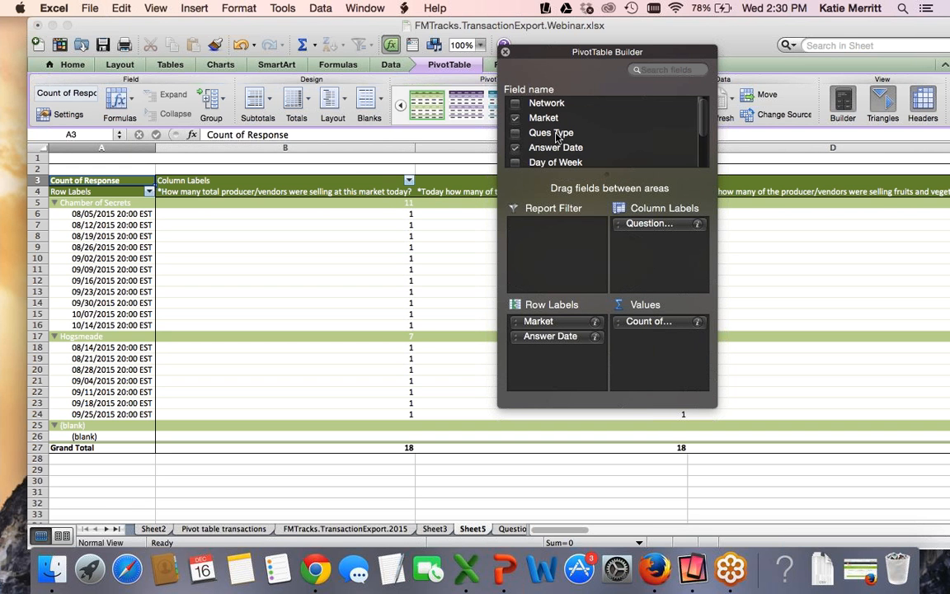
click(560, 137)
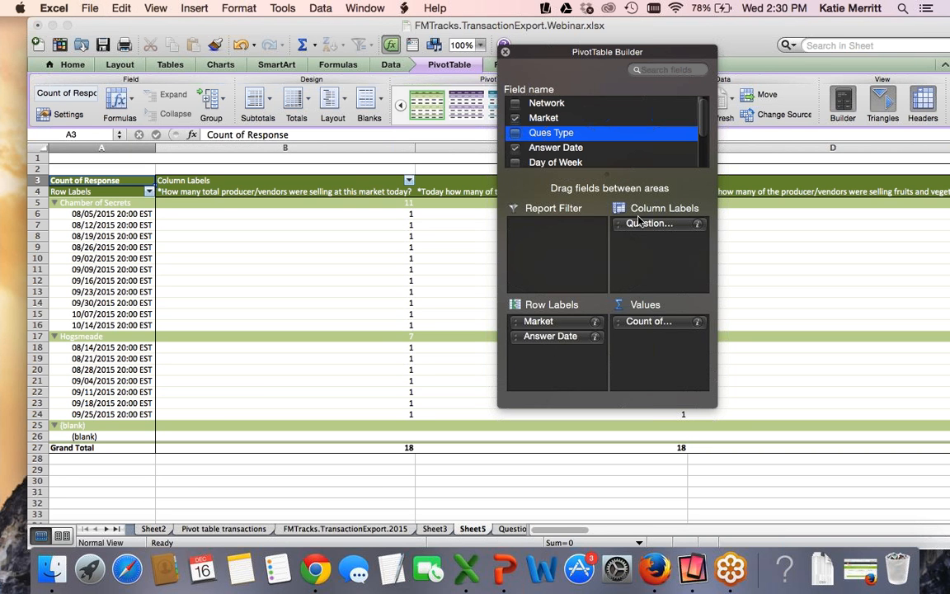
Summarize the PivotTable's Response values by Sum instead of Count.
click(698, 323)
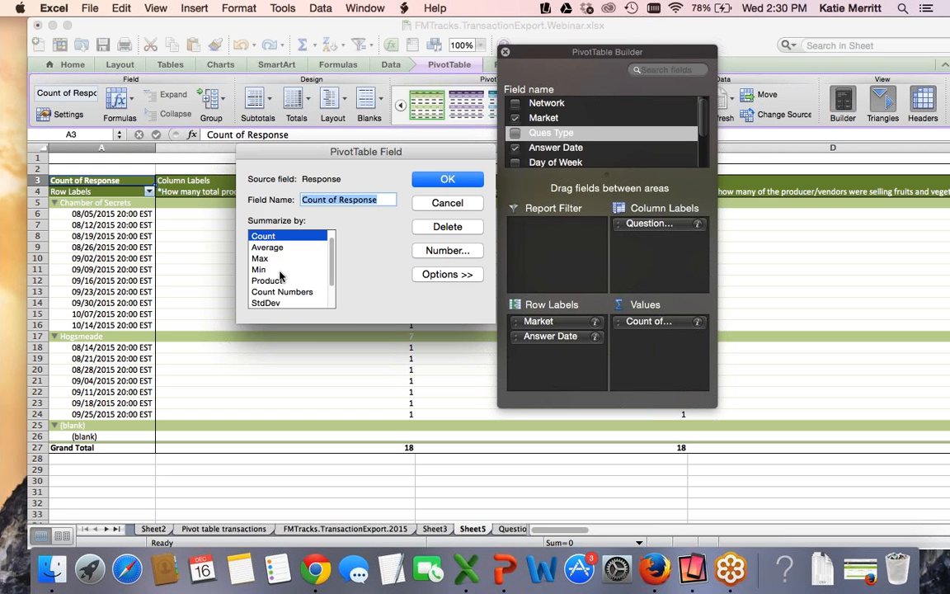
scroll(266, 238, up, 1)
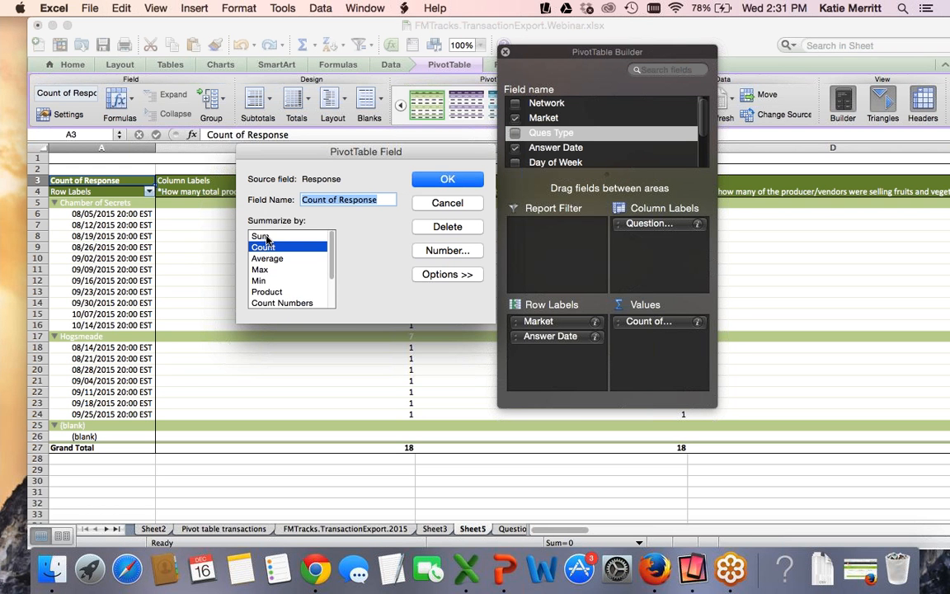
click(260, 236)
click(448, 179)
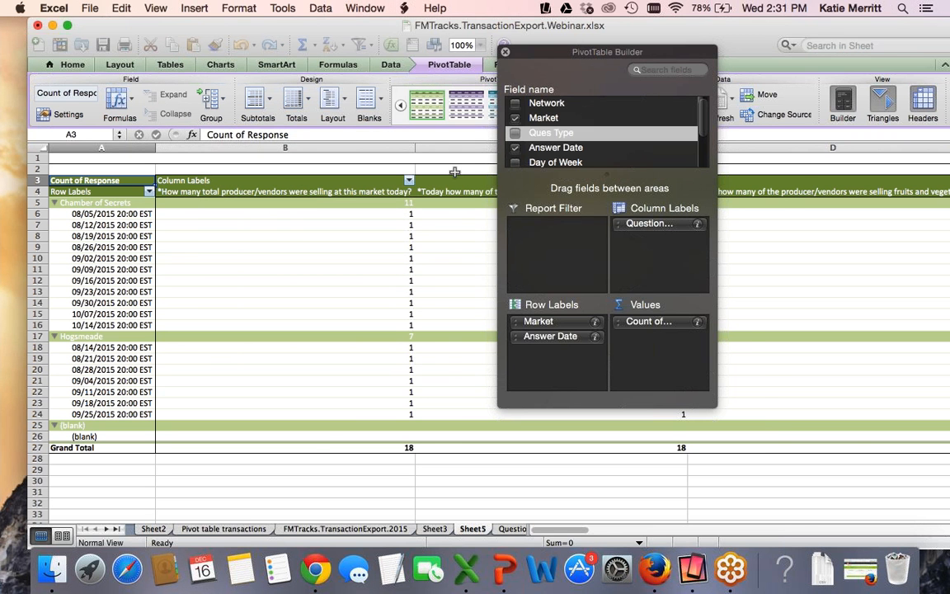
Close the PivotTable Builder and examine the summed responses across all the question columns.
drag(549, 54, 610, 100)
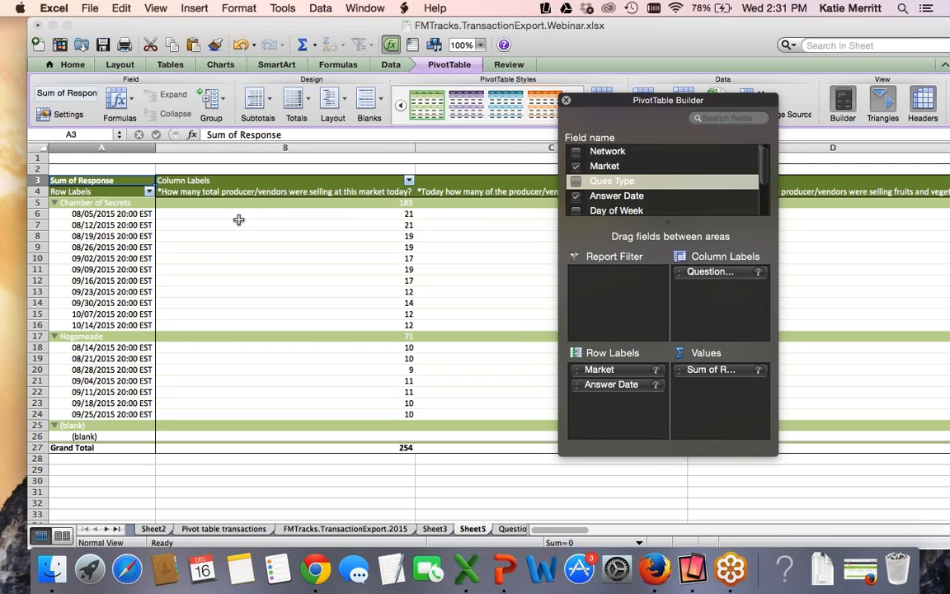
click(136, 214)
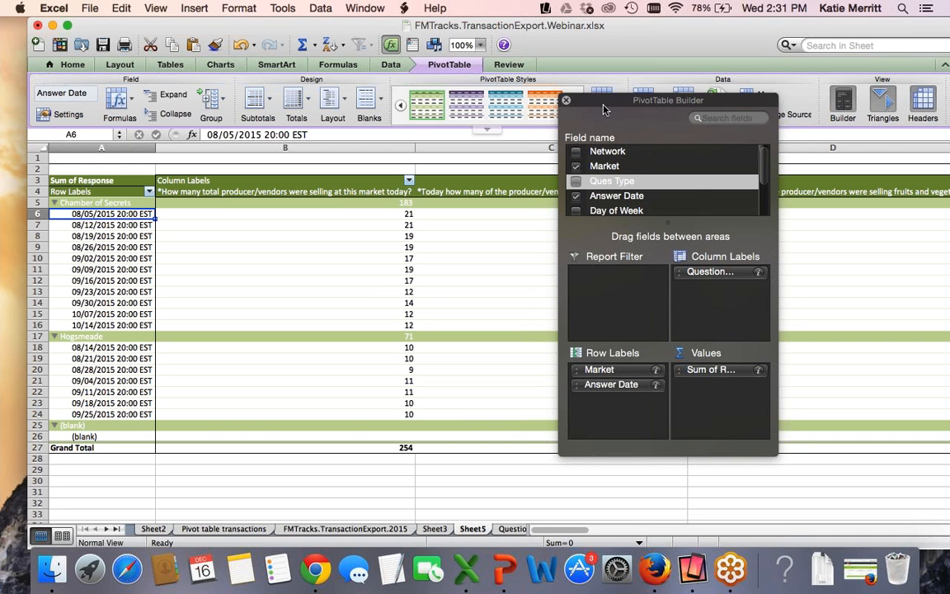
drag(574, 26, 549, 27)
click(566, 100)
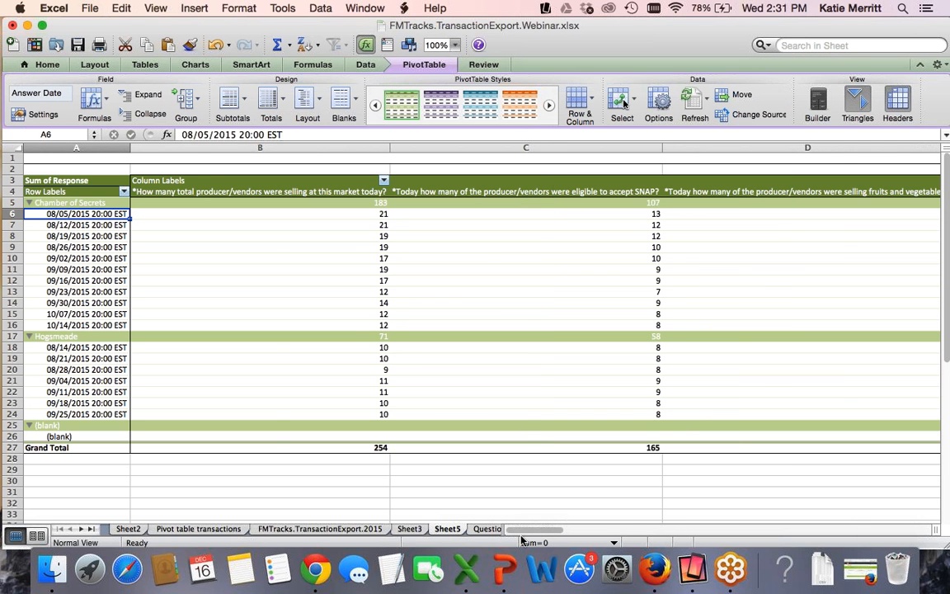
mouse_move(529, 529)
mouse_down()
mouse_move(540, 528)
mouse_move(524, 524)
mouse_up()
scroll(548, 516, right, 10)
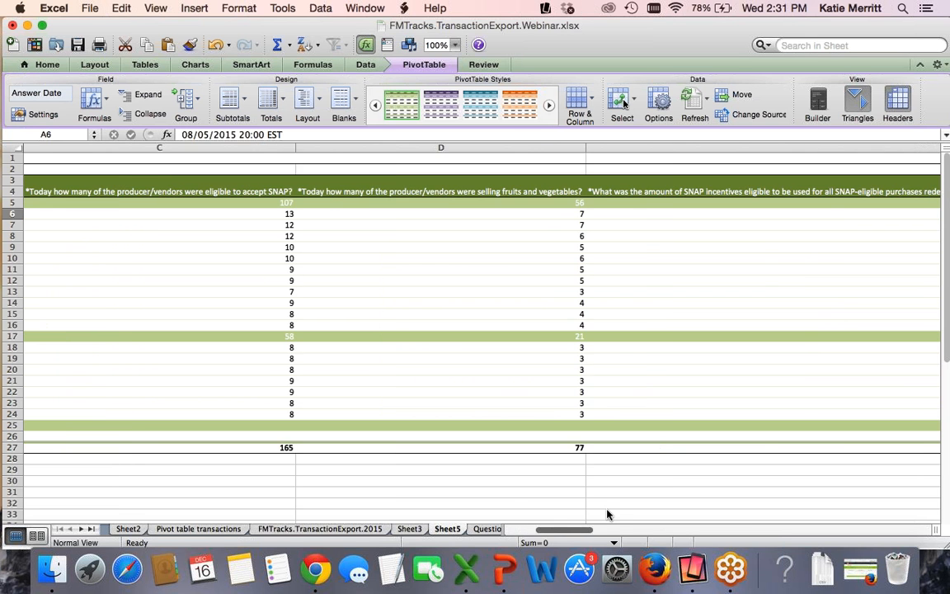
scroll(645, 512, right, 5)
scroll(610, 501, right, 4)
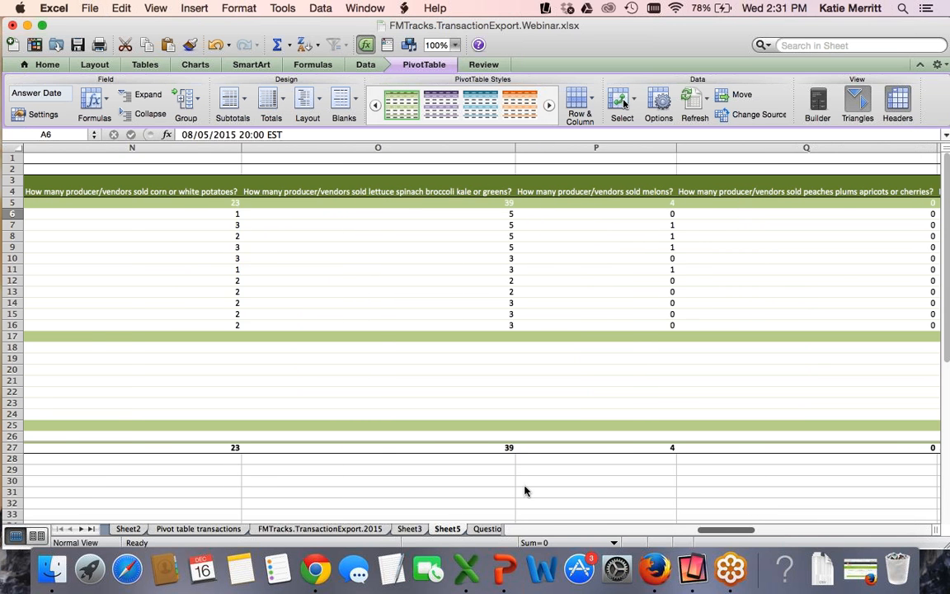
scroll(462, 488, left, 20)
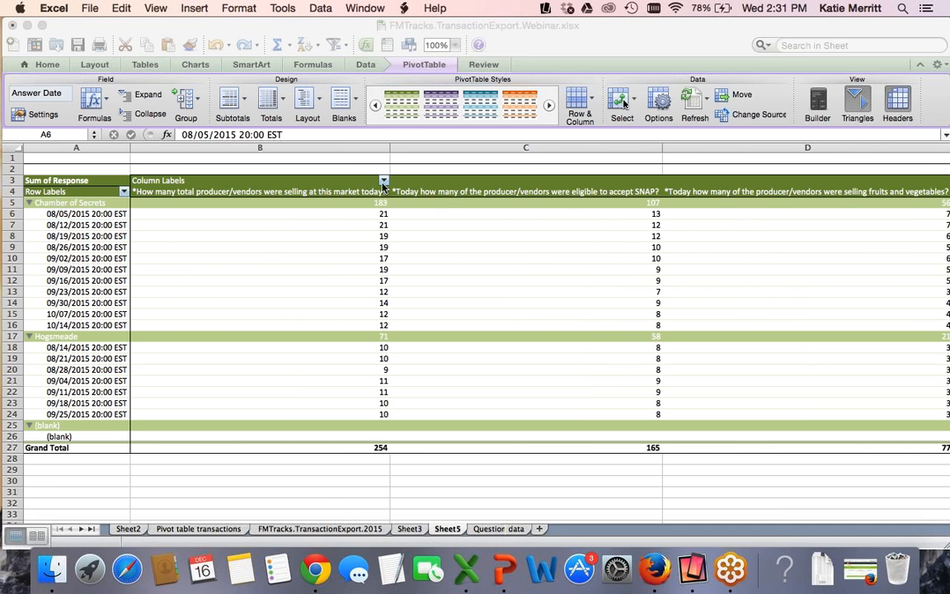
Filter the PivotTable columns to only the questions on total vendors selling, vendors eligible to accept SNAP, and vendors selling fruits and vegetables.
click(383, 181)
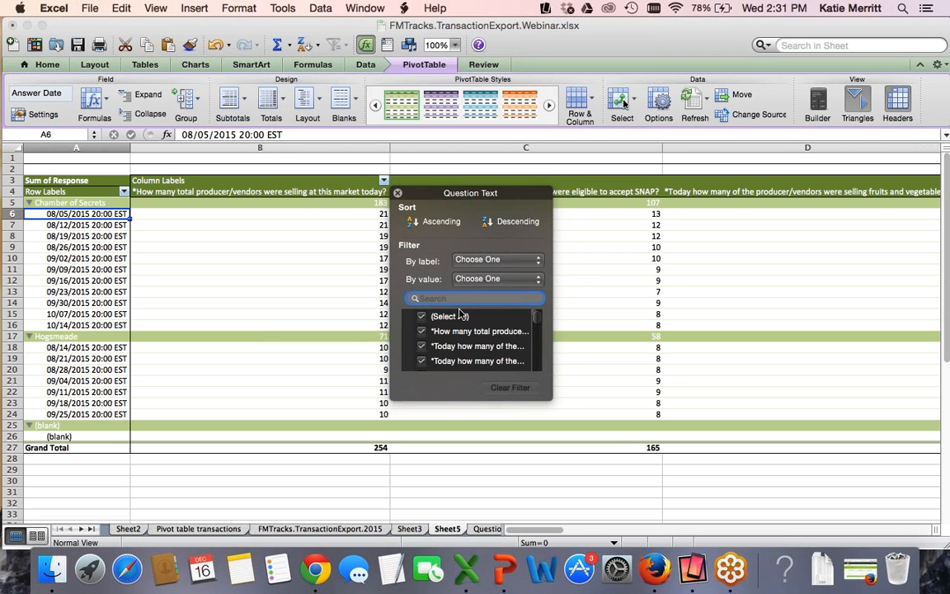
click(396, 171)
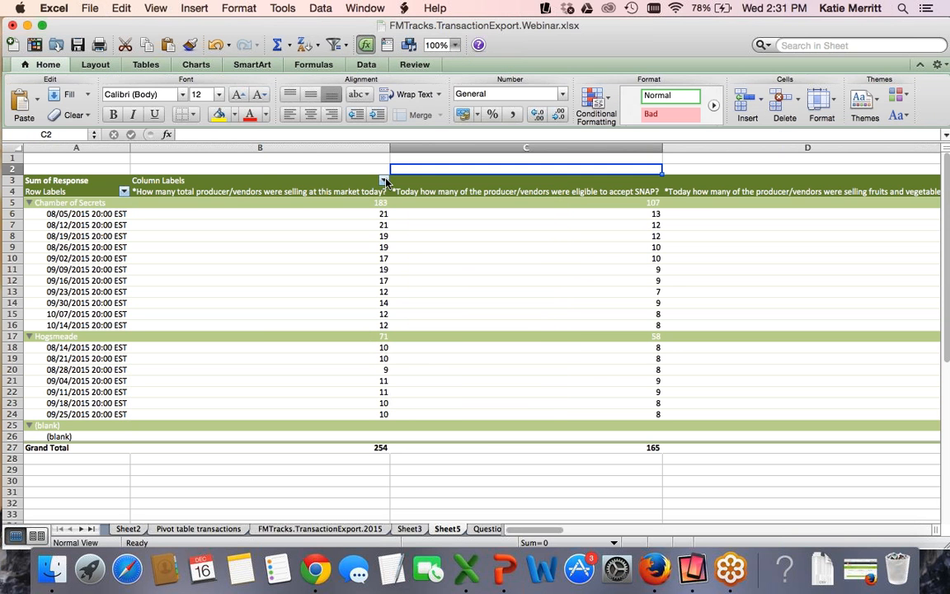
click(383, 180)
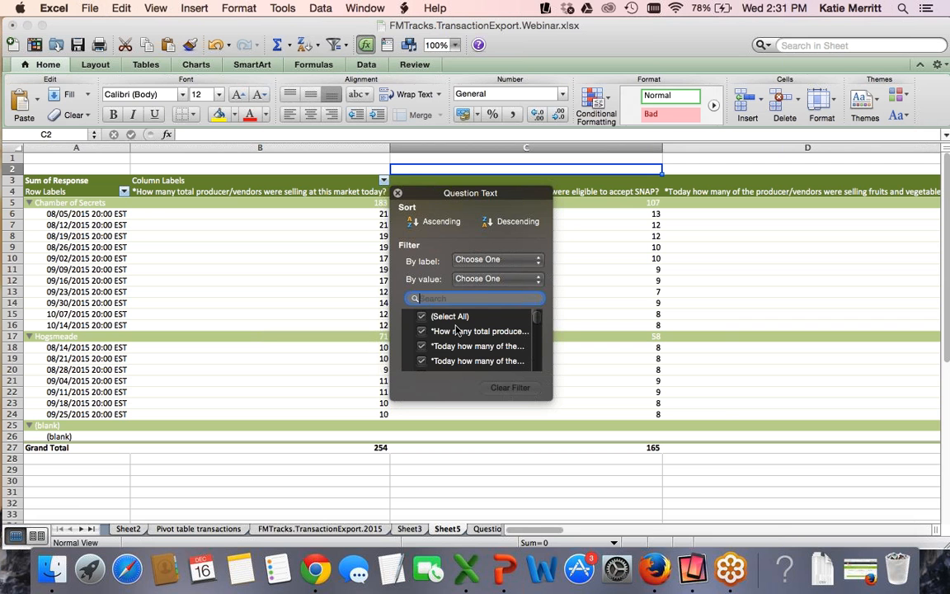
click(422, 316)
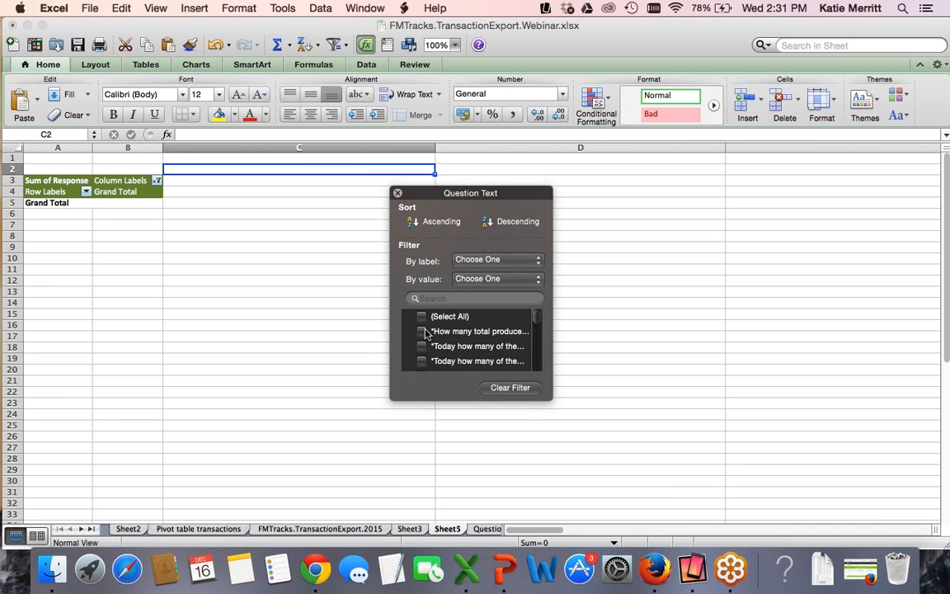
click(422, 331)
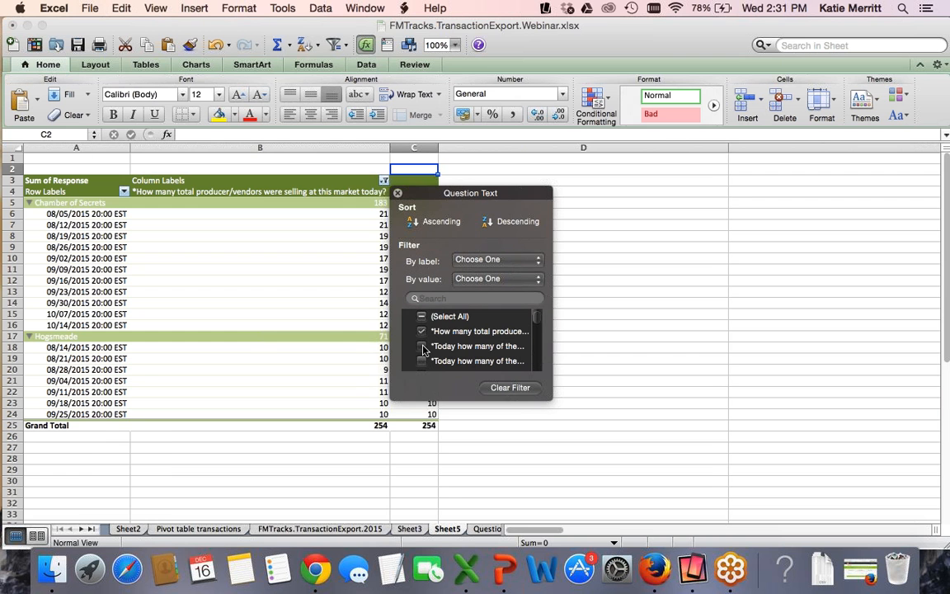
click(422, 346)
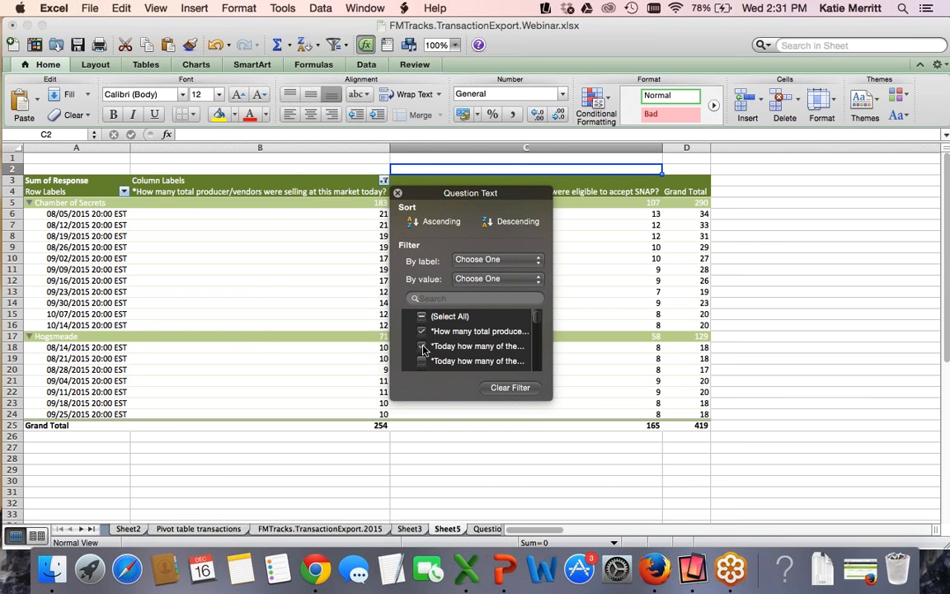
click(422, 361)
click(532, 27)
drag(568, 26, 624, 9)
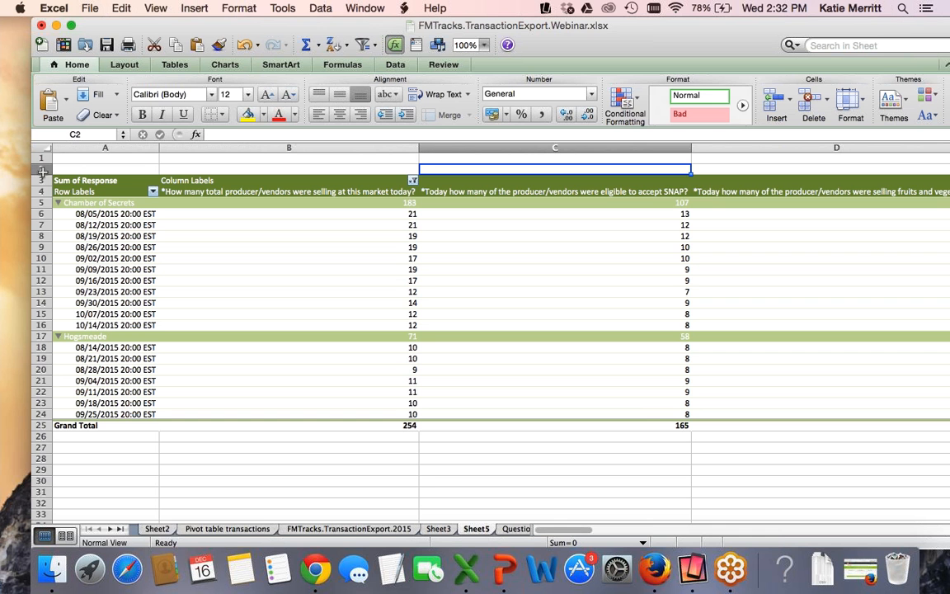
Turn on text wrapping for the PivotTable's header rows 3 and 4.
click(83, 192)
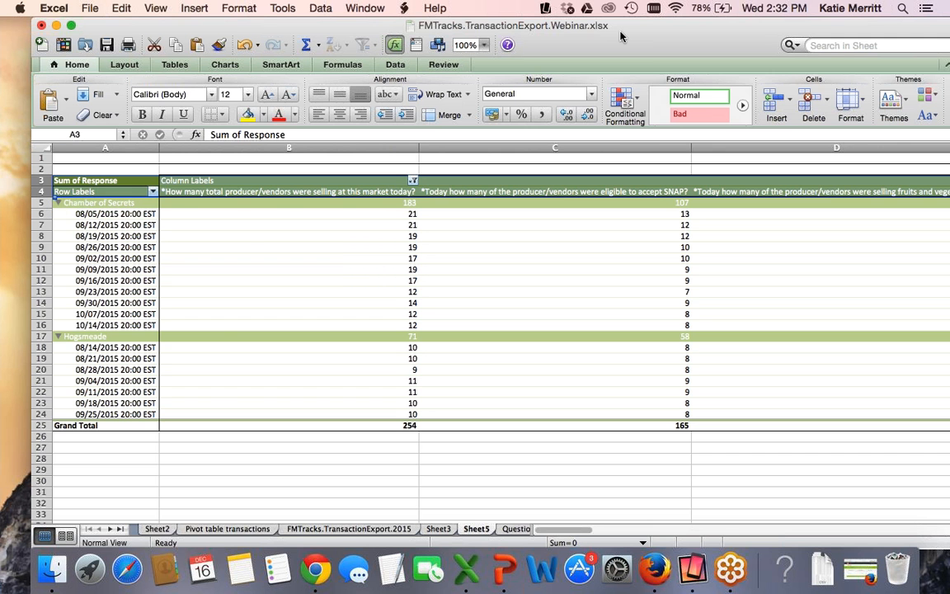
drag(522, 31, 528, 31)
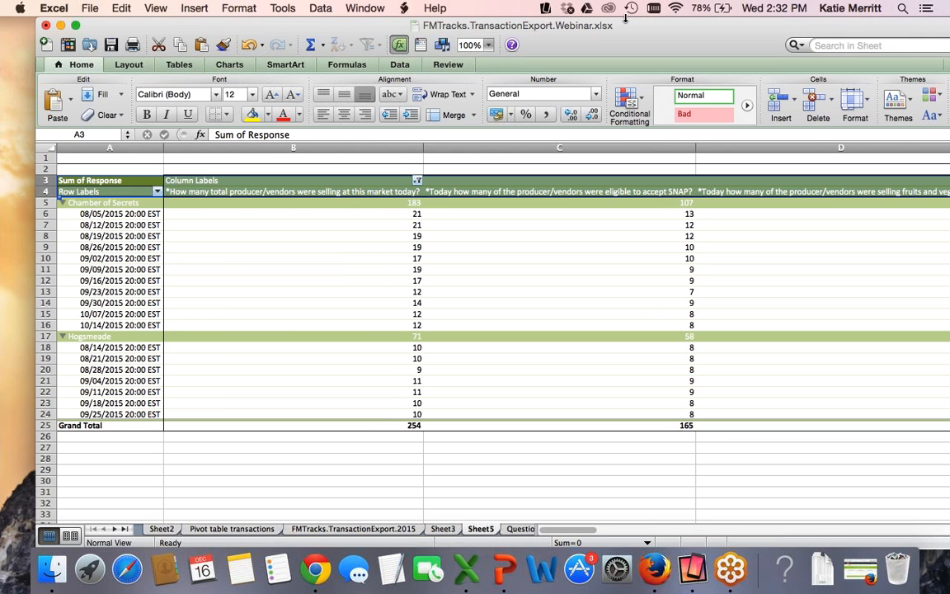
click(448, 98)
click(449, 108)
Narrow all columns of the sheet to one equal width so the filtered PivotTable fits in view.
click(51, 147)
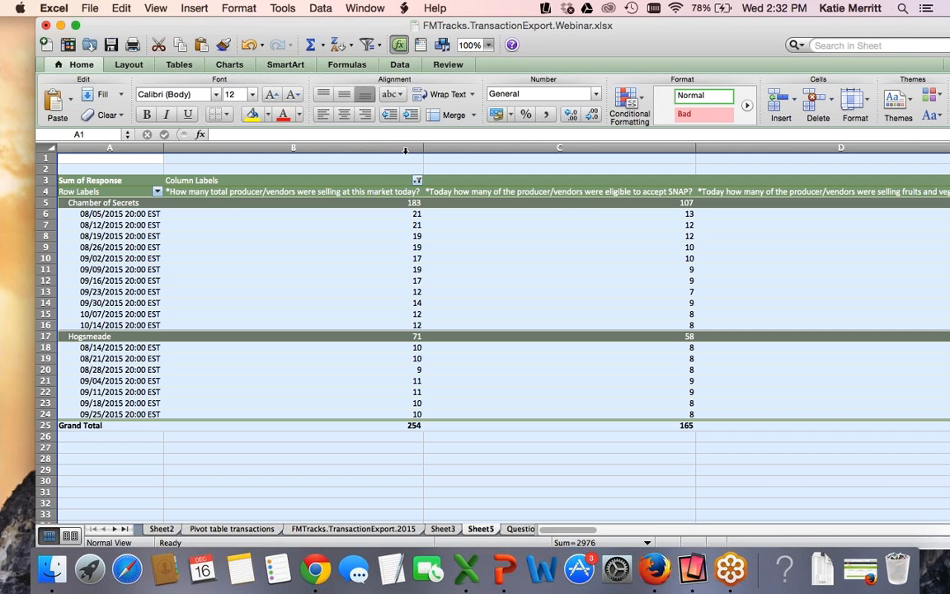
drag(423, 149, 300, 149)
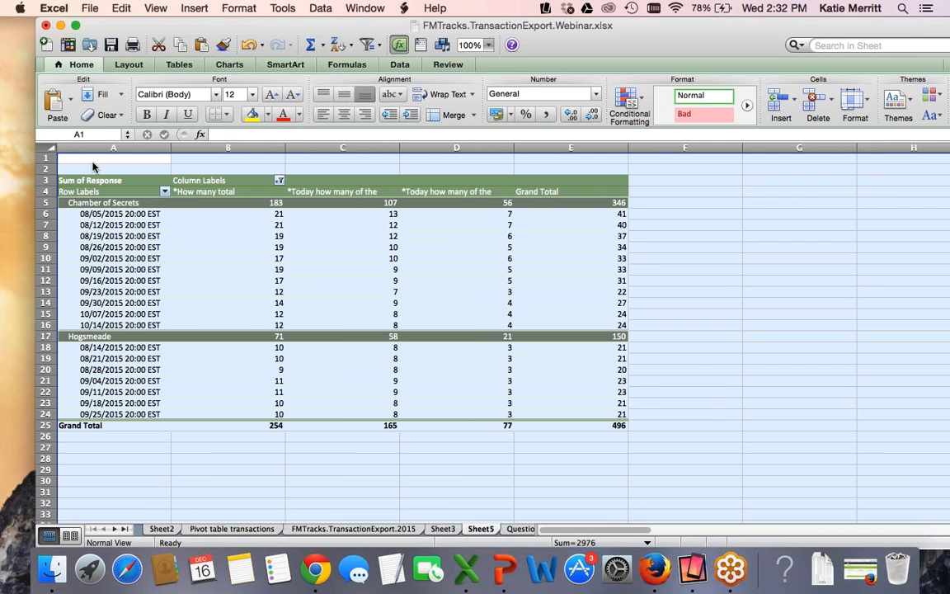
key(super+z)
Turn off text wrapping for header rows 3 and 4 and select the first question heading in B4.
drag(47, 180, 47, 191)
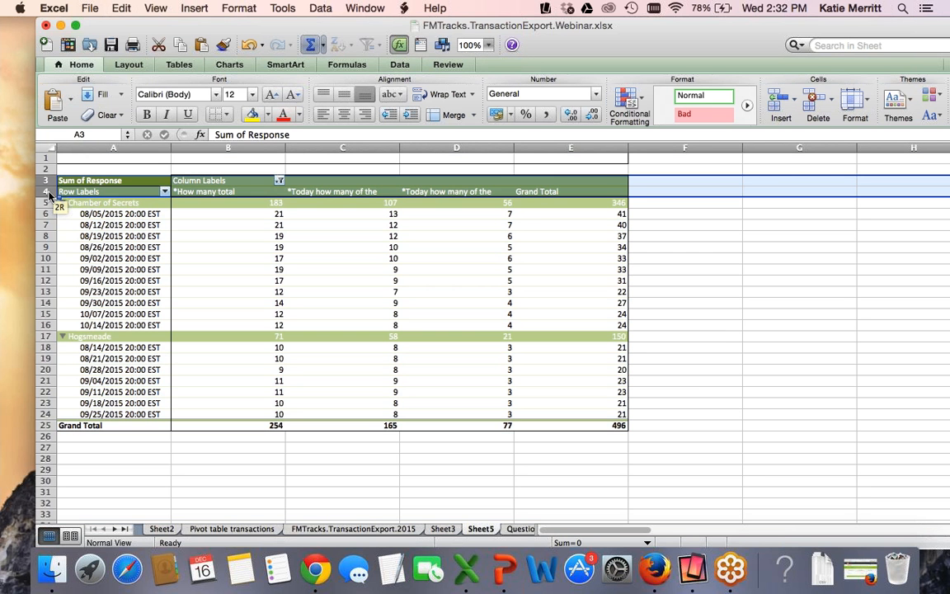
click(437, 94)
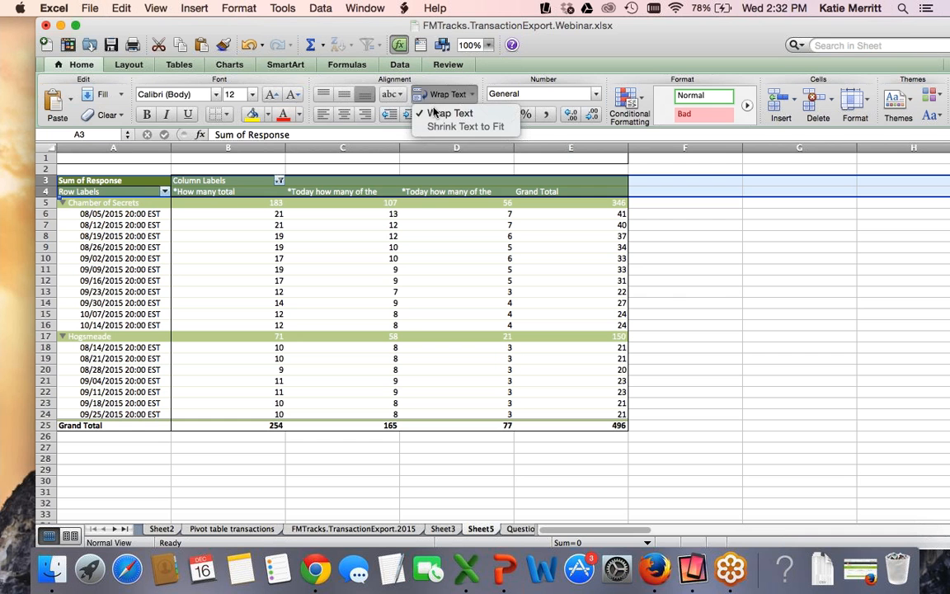
click(437, 94)
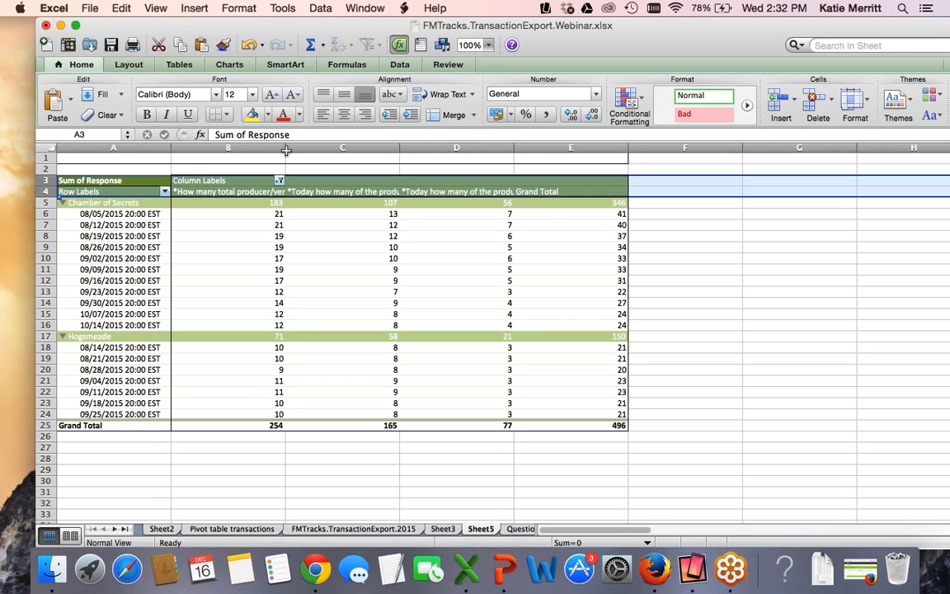
key(Down)
key(Right)
click(245, 193)
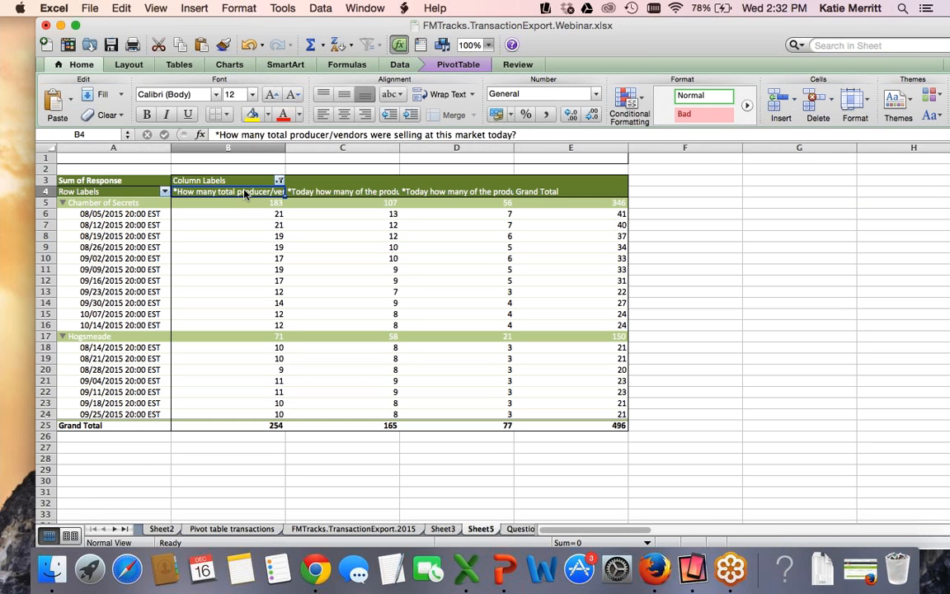
click(437, 94)
click(281, 98)
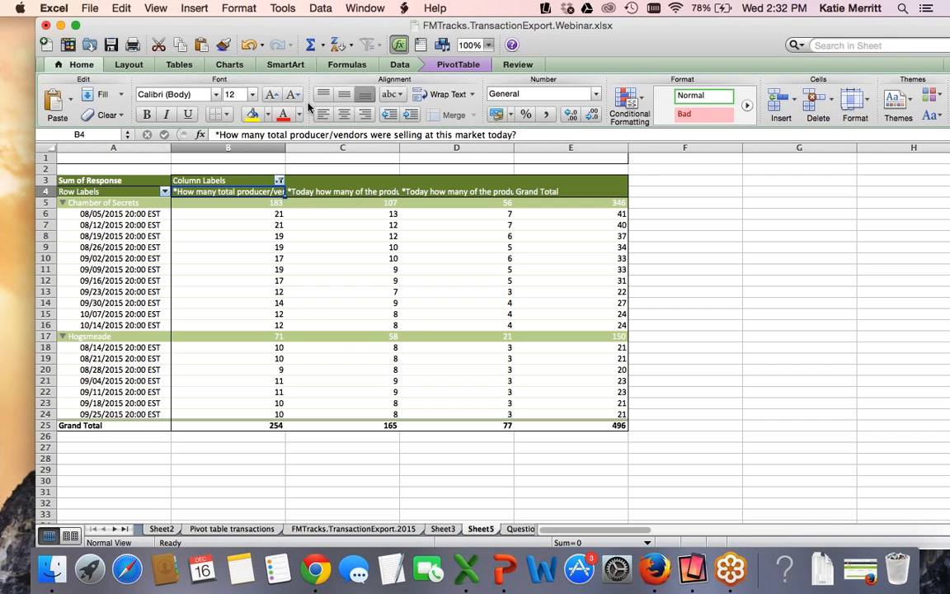
Wrap the long question headings in rows 3 and 4 over several lines within the narrowed columns.
click(46, 180)
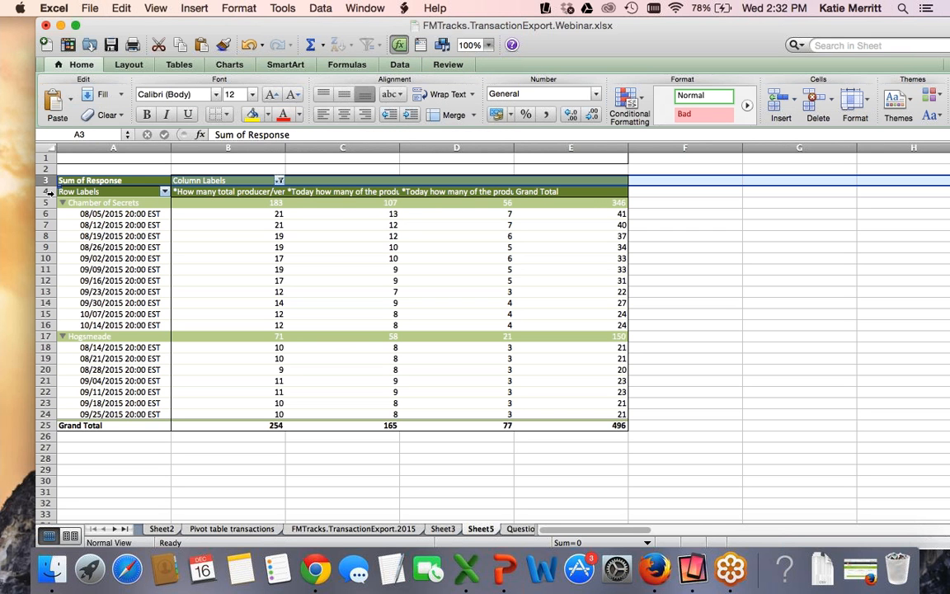
drag(46, 179, 48, 191)
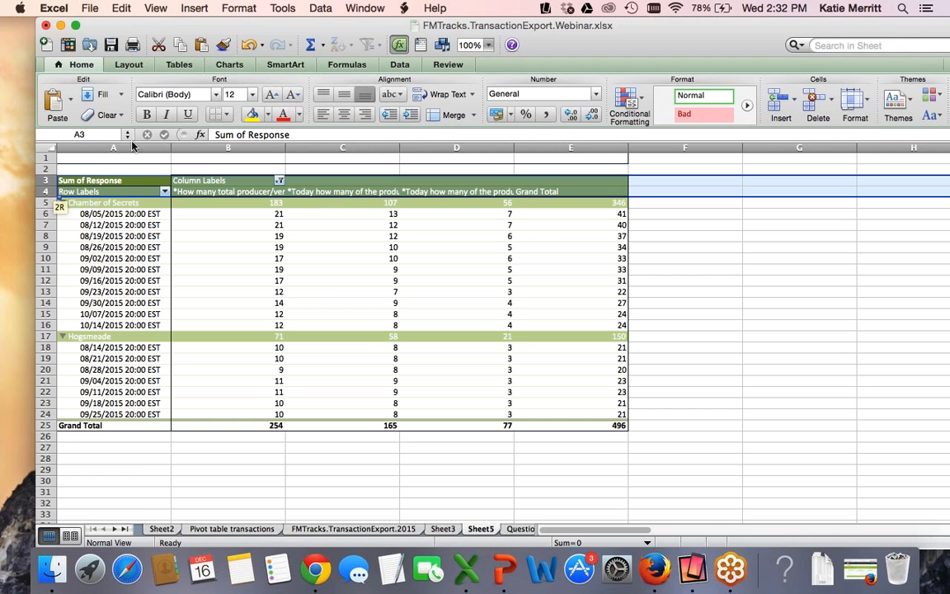
click(443, 94)
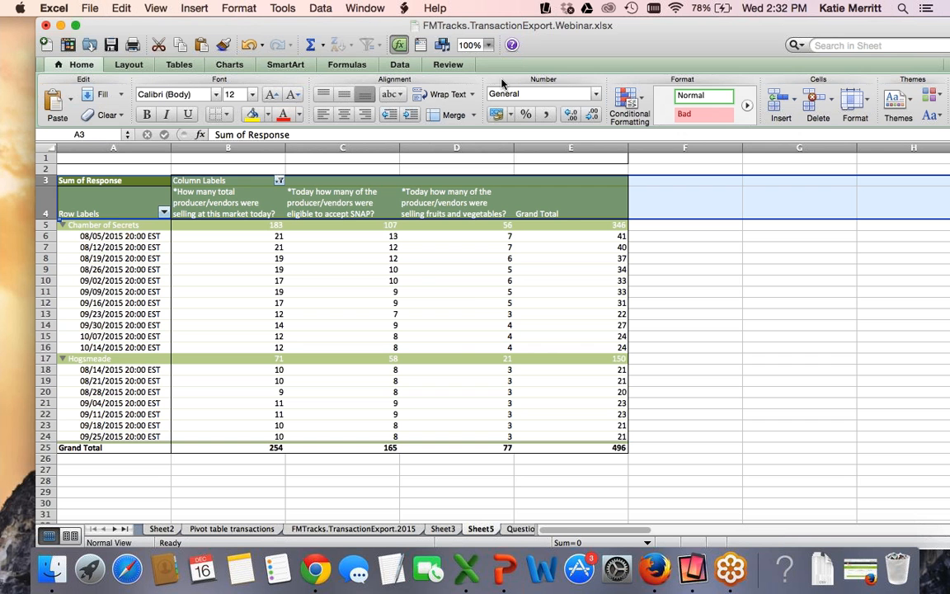
Reopen the PivotTable Builder and summarize the Response values by Average instead of Sum.
click(444, 236)
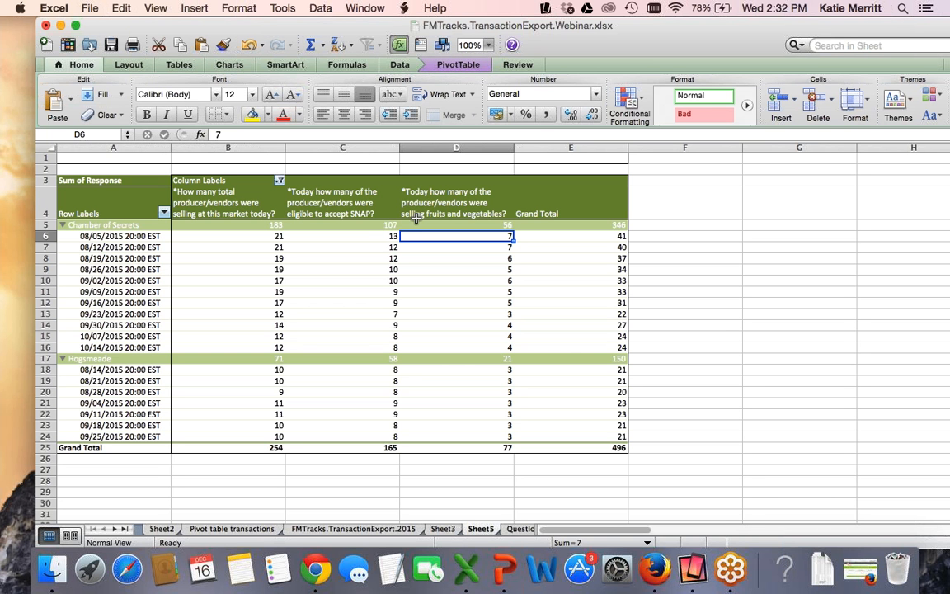
click(429, 68)
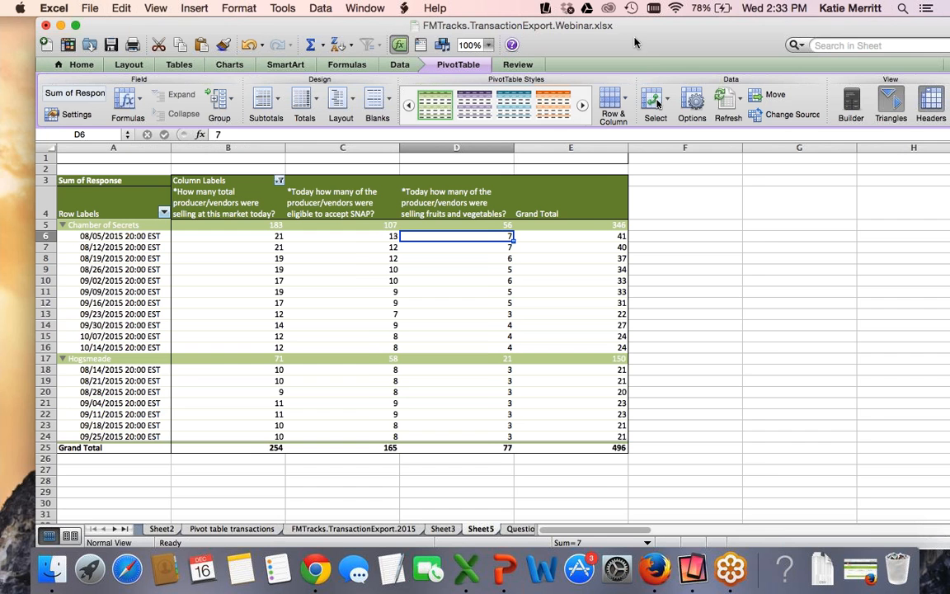
drag(605, 31, 521, 29)
click(756, 102)
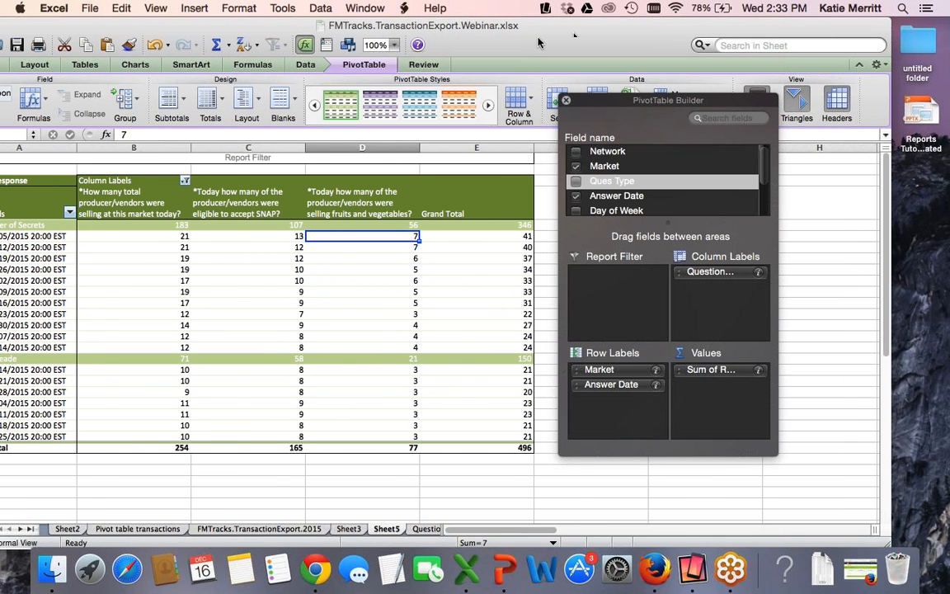
drag(536, 35, 577, 34)
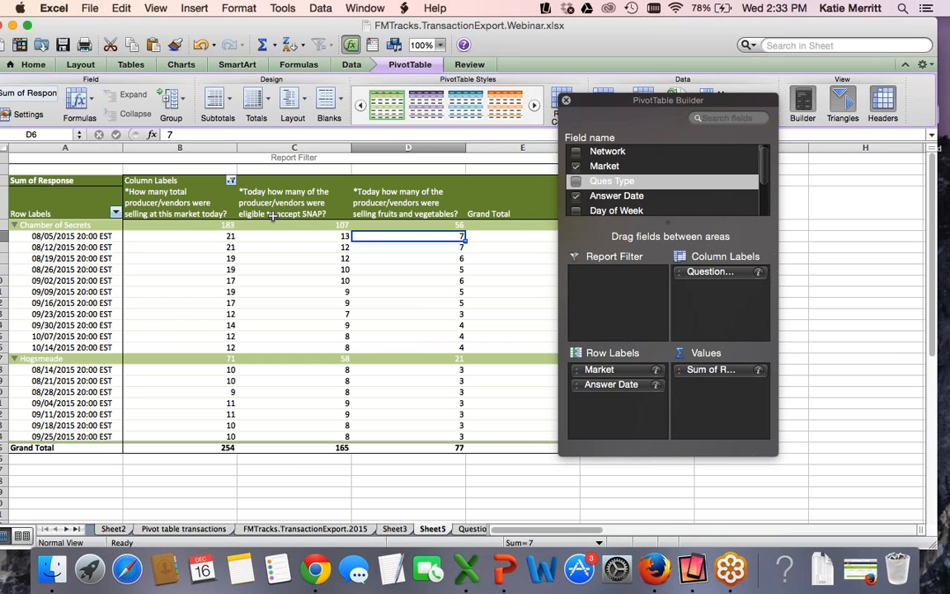
click(759, 374)
click(261, 265)
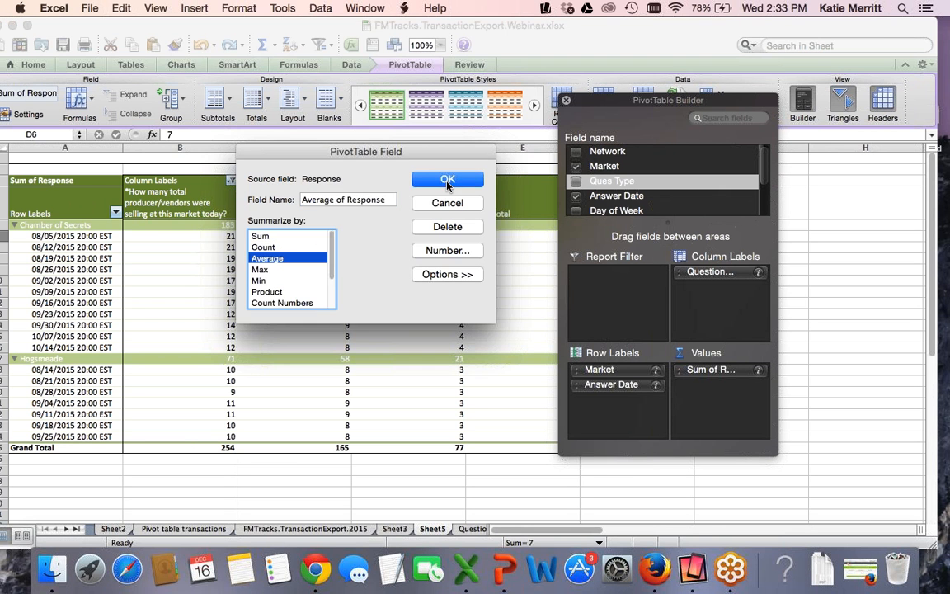
Summarize the pivot table's Response values by Average, and by Max instead.
click(441, 178)
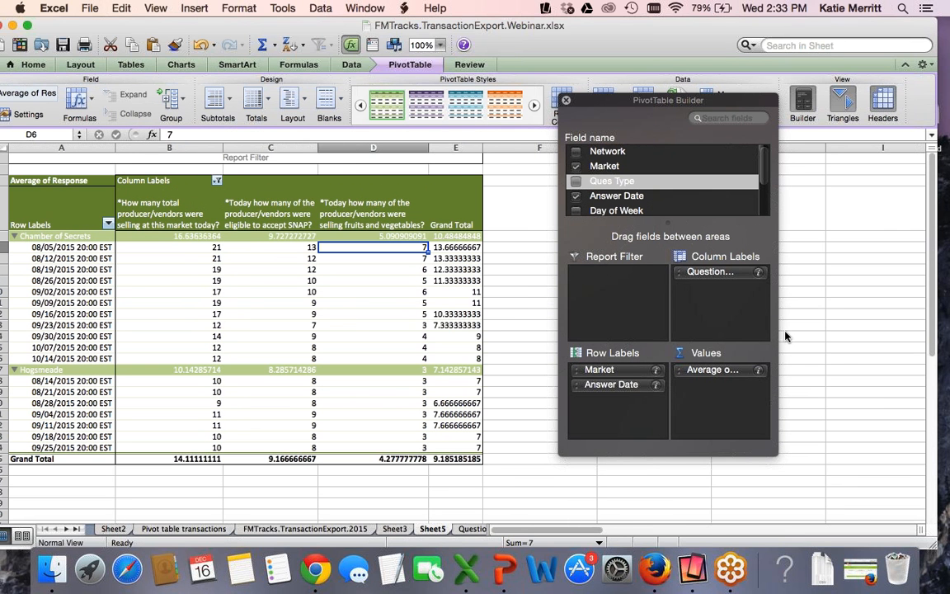
click(756, 370)
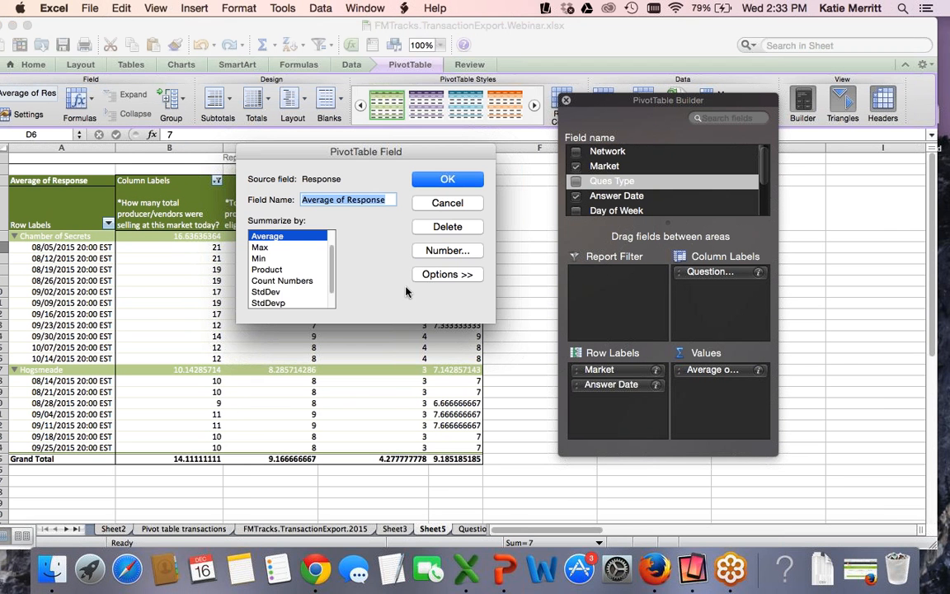
click(268, 247)
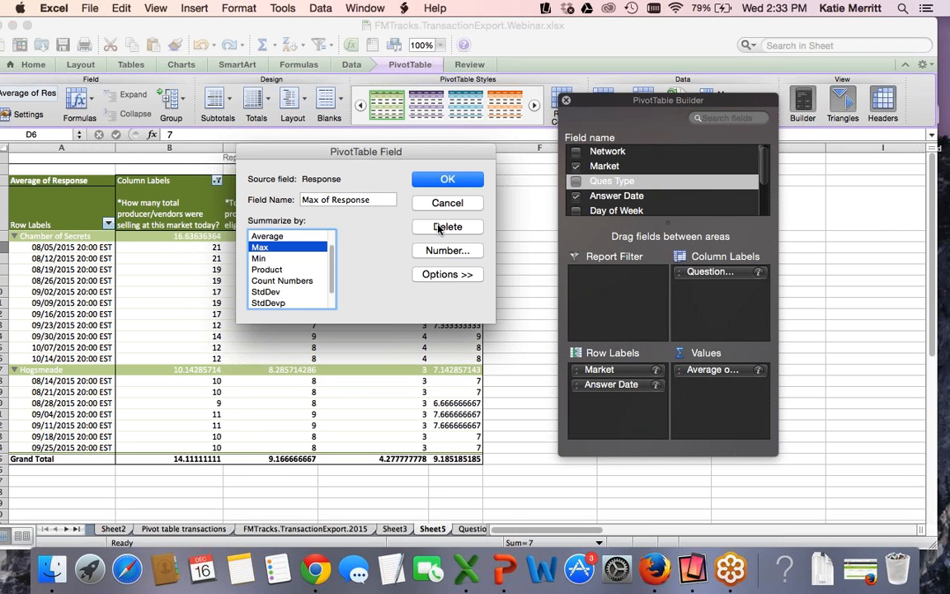
click(459, 180)
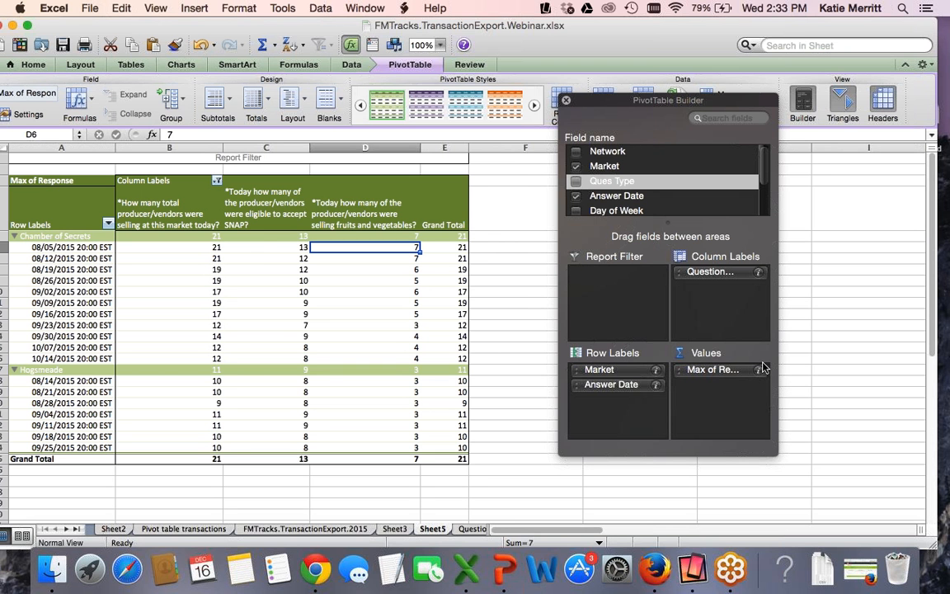
Set the Response values field to summarize by Sum.
double_click(702, 369)
scroll(288, 264, up, 3)
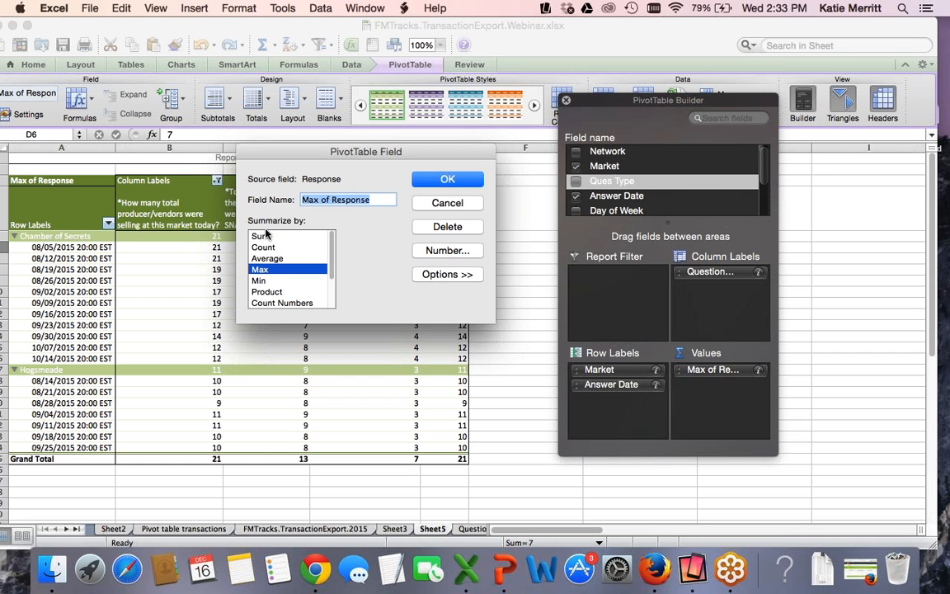
click(272, 236)
click(447, 179)
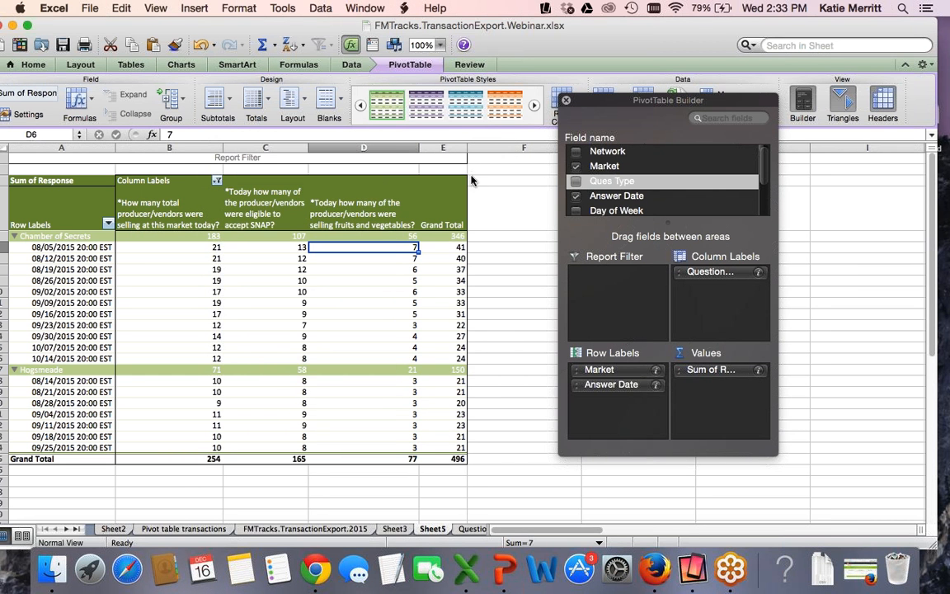
Add the three "*What was the amount of..." questions on SNAP incentives and SNAP redeemed to the Column Labels filter.
click(216, 179)
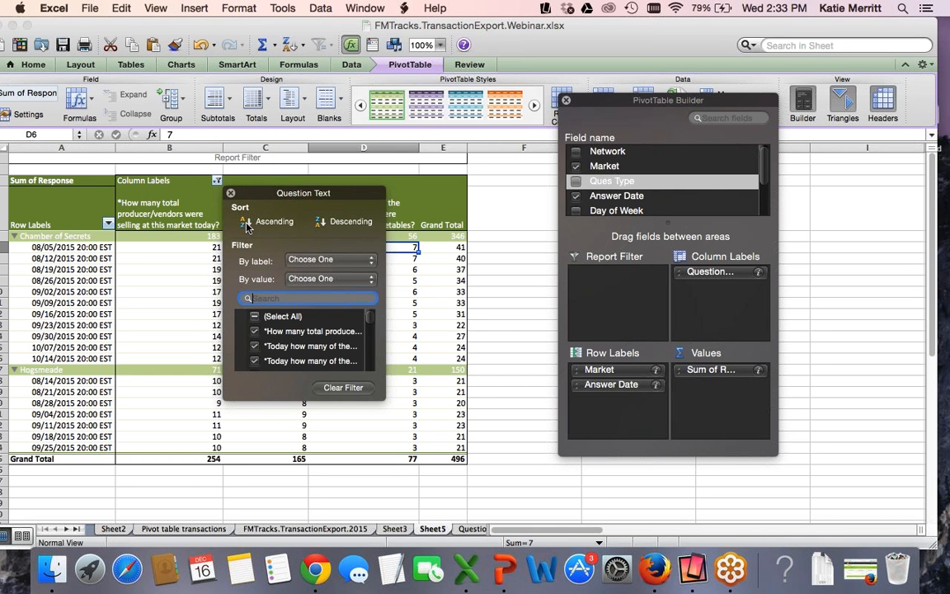
click(210, 176)
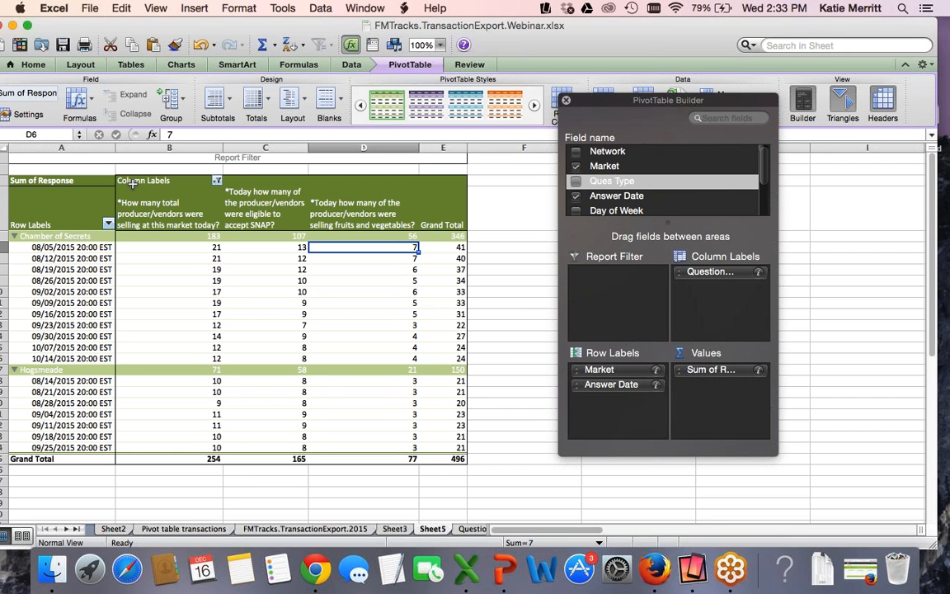
click(216, 179)
scroll(263, 346, down, 3)
click(255, 349)
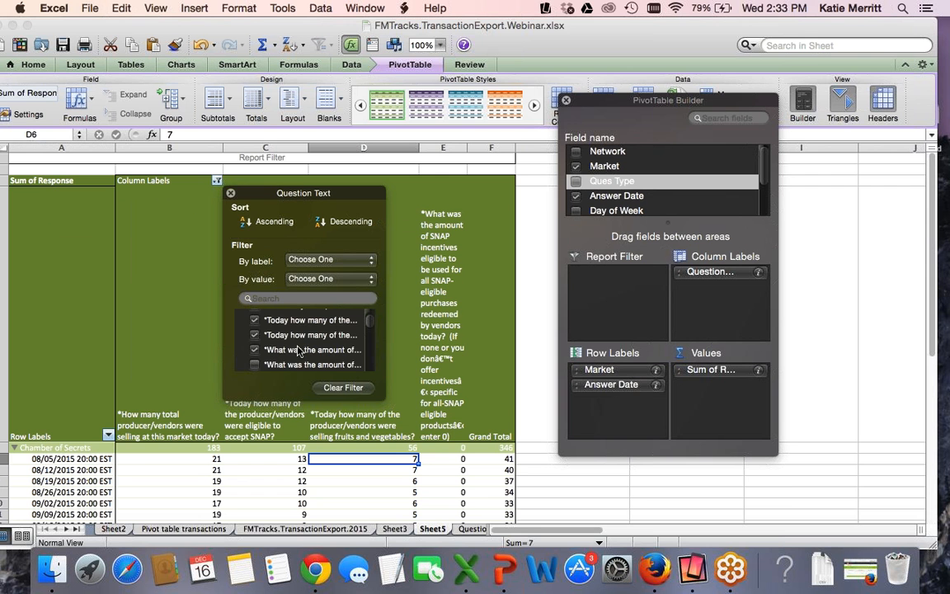
scroll(264, 355, down, 1)
click(255, 356)
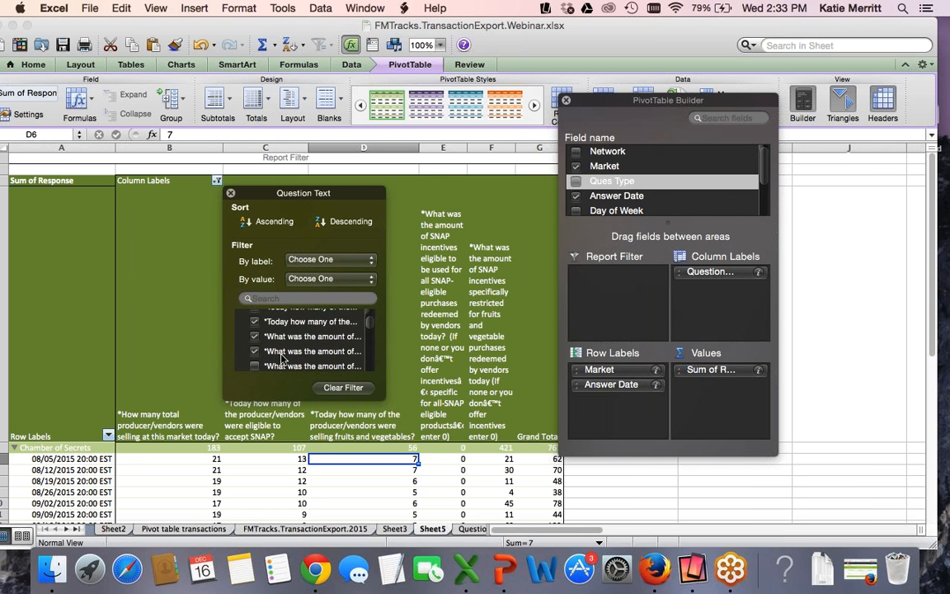
scroll(280, 359, down, 1)
click(256, 350)
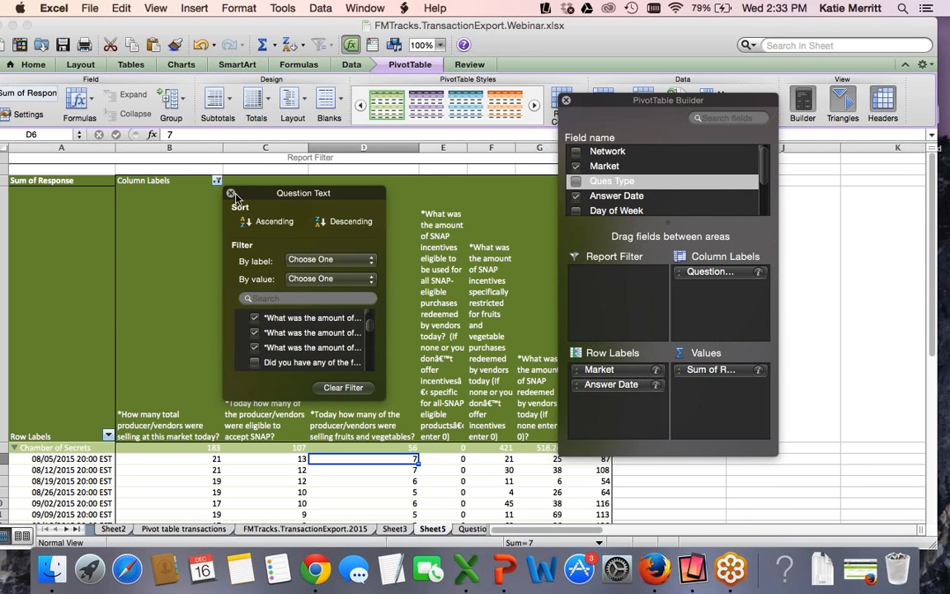
click(207, 176)
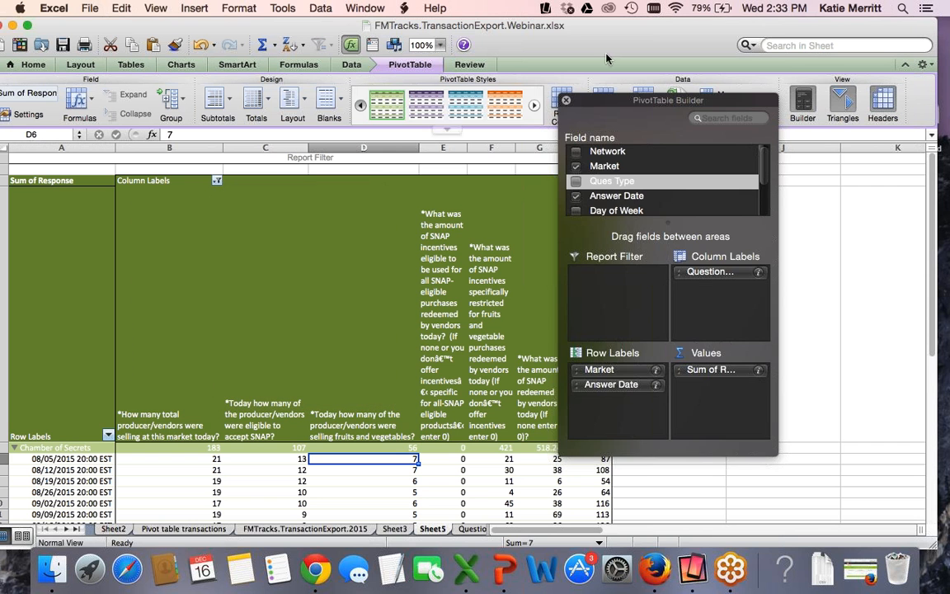
Close the PivotTable Builder and widen all the sheet's columns to one equal width.
click(565, 99)
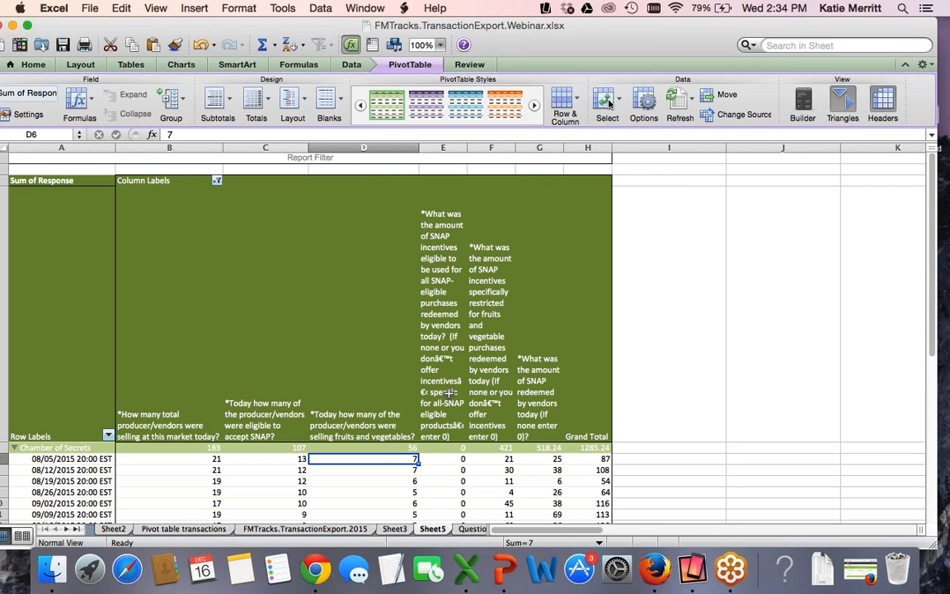
key(super+a)
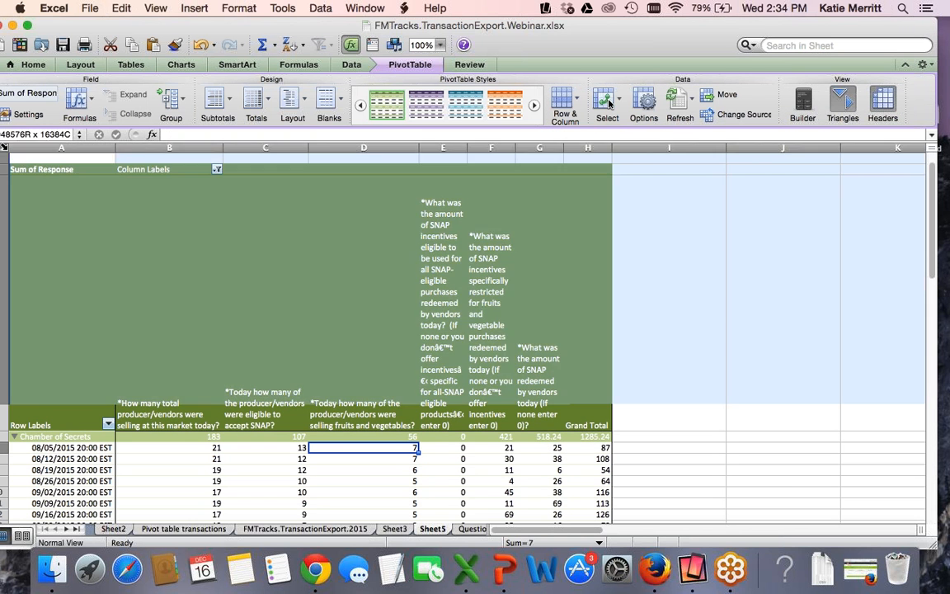
drag(222, 145, 242, 148)
scroll(242, 148, down, 5)
scroll(243, 147, up, 3)
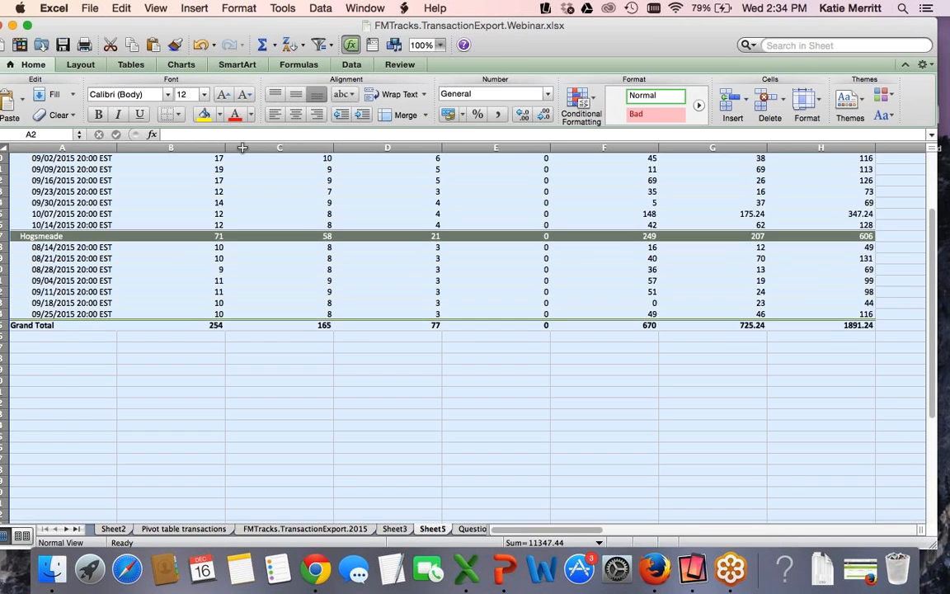
click(396, 369)
scroll(396, 370, up, 5)
scroll(397, 369, down, 5)
scroll(397, 369, up, 5)
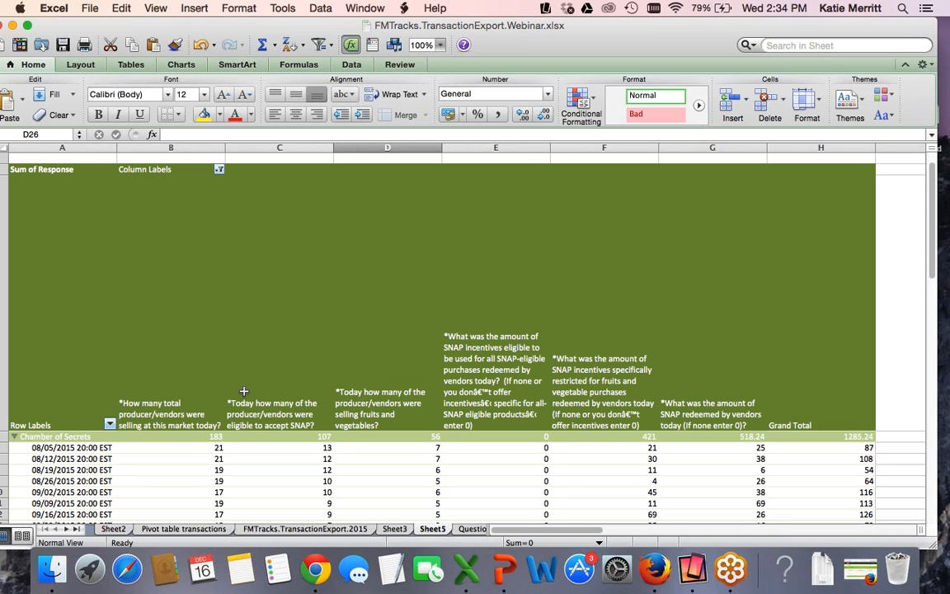
drag(177, 25, 190, 23)
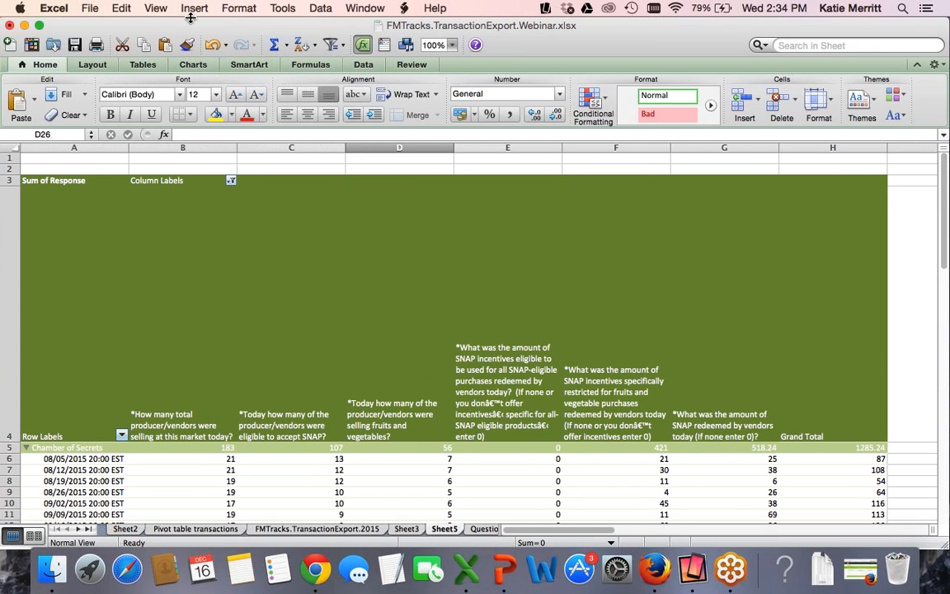
Copy columns A through H of Sheet5, which hold the whole pivot table.
click(40, 146)
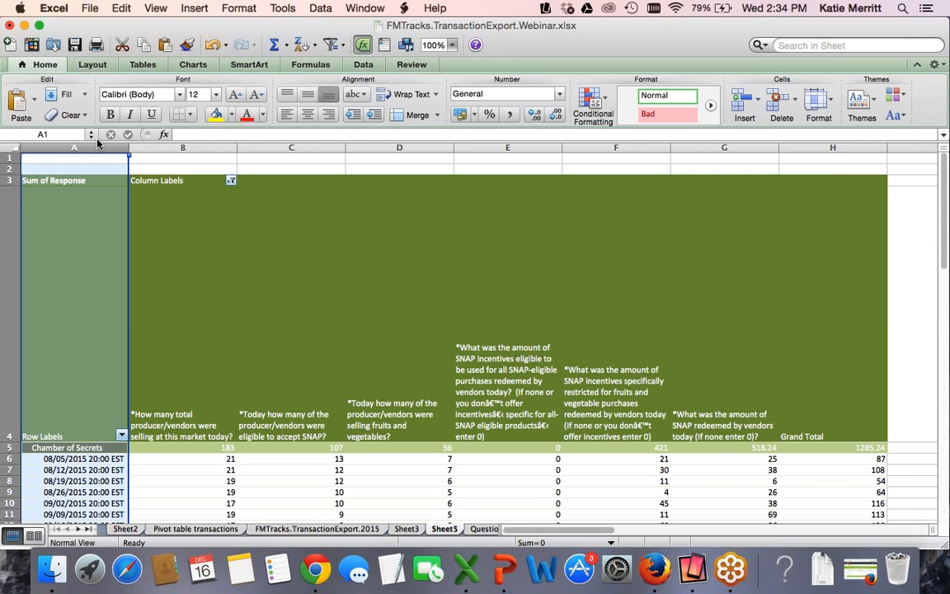
scroll(441, 176, right, 5)
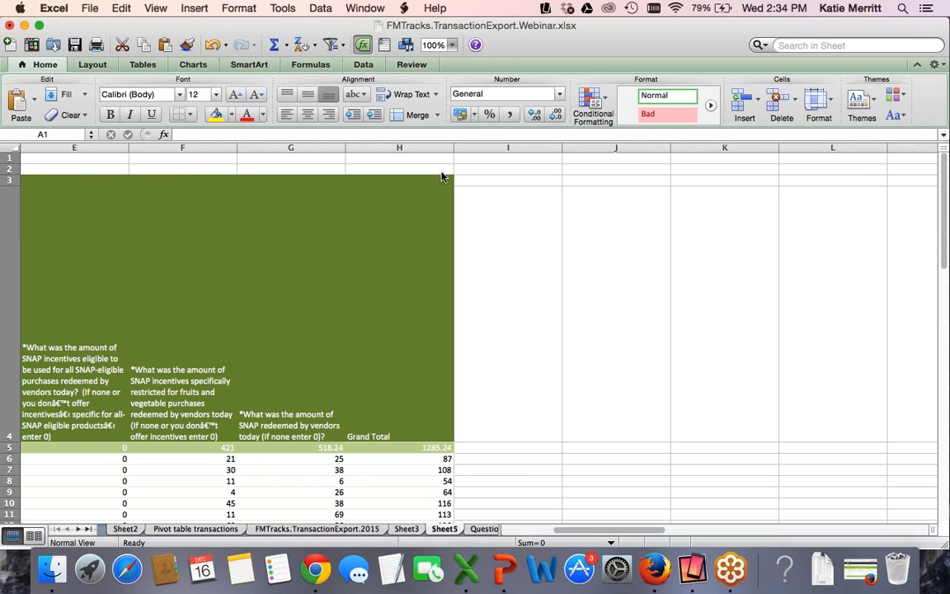
shift+click(378, 146)
scroll(313, 156, left, 5)
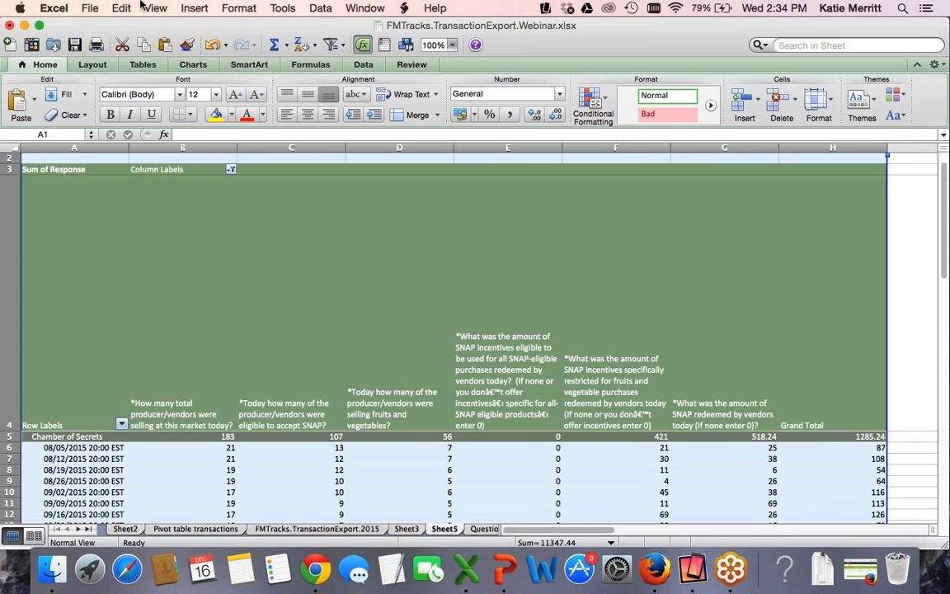
click(122, 8)
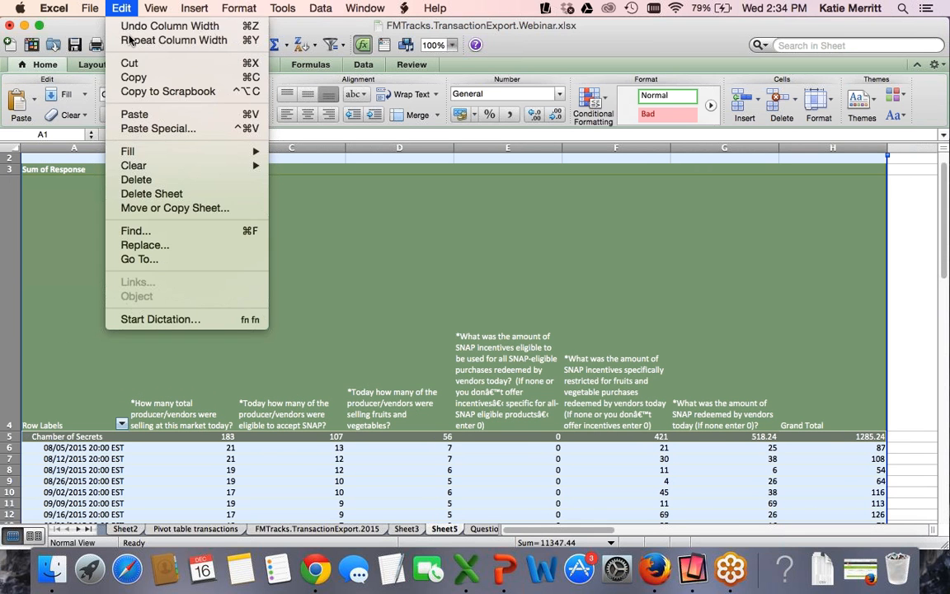
click(392, 318)
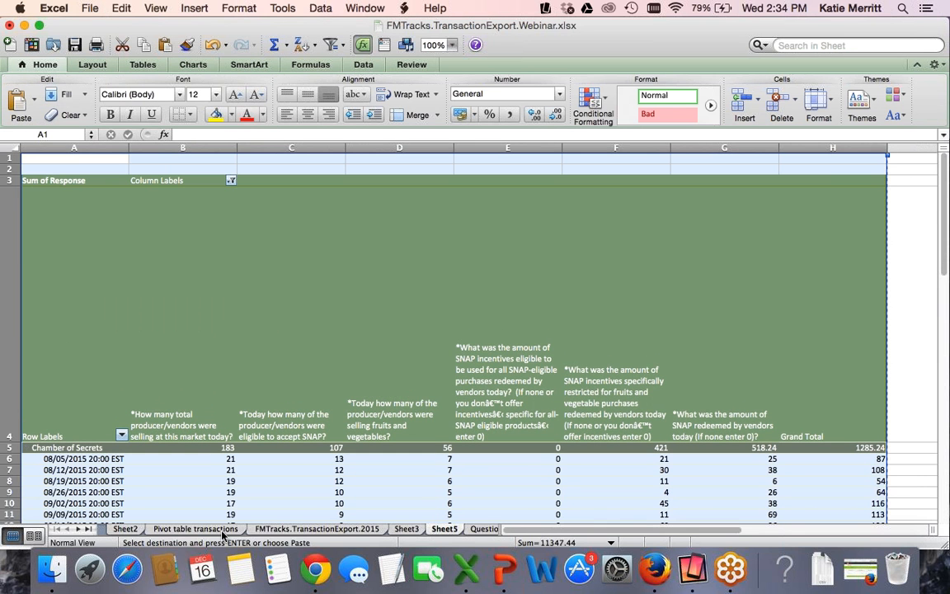
Switch to Sheet3 and select cell A47 below the Grand Total row as the paste destination.
click(224, 528)
click(330, 528)
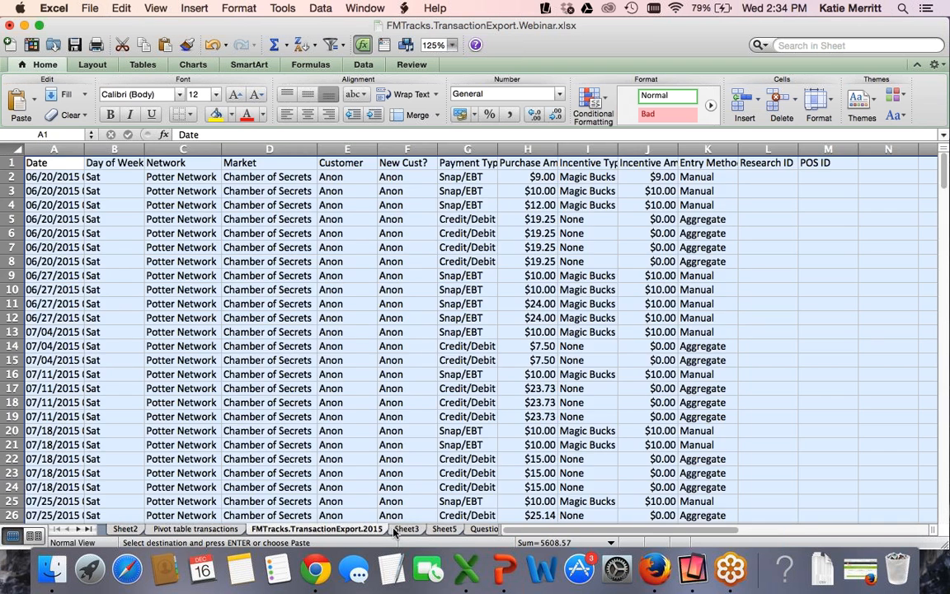
click(404, 528)
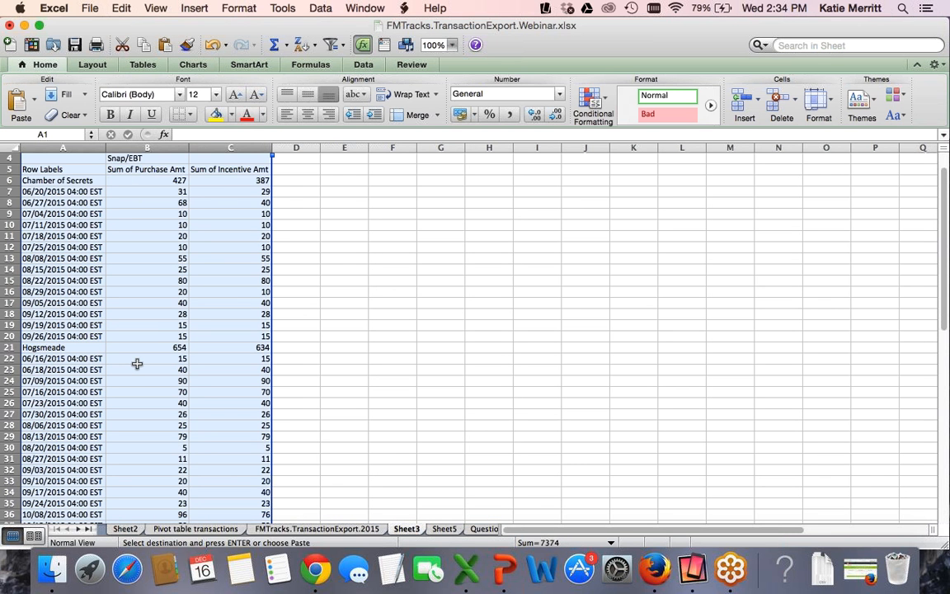
scroll(137, 364, down, 5)
click(338, 392)
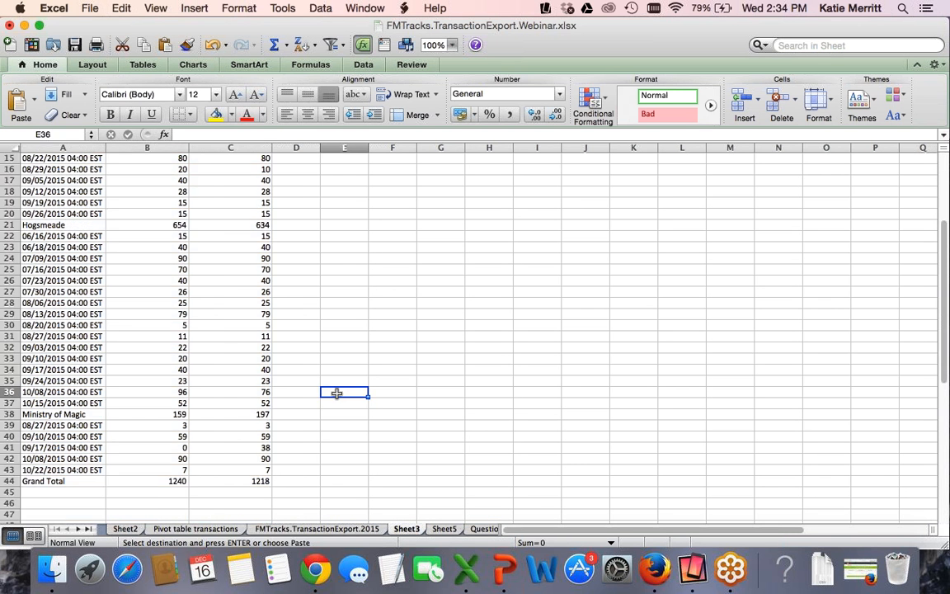
scroll(168, 445, down, 3)
click(36, 448)
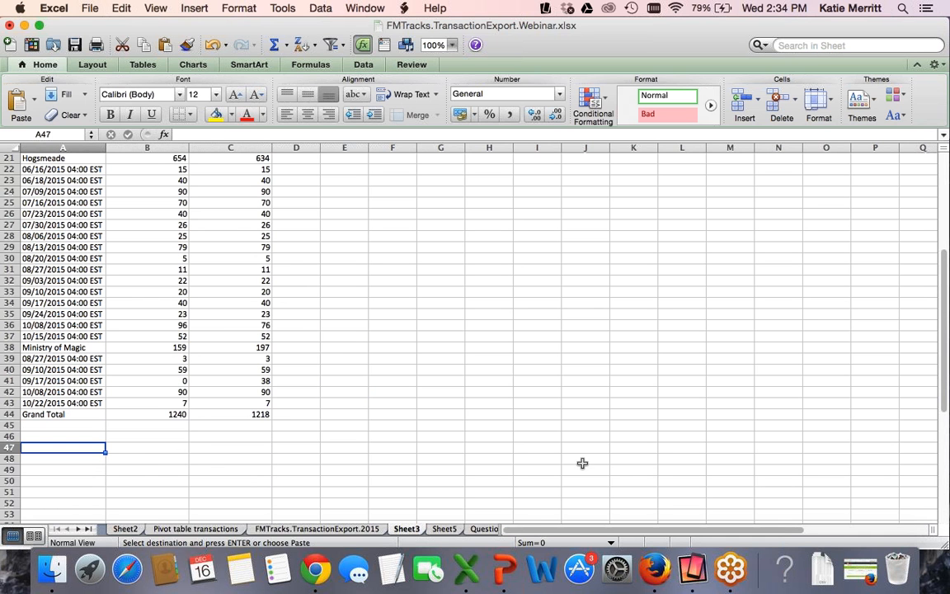
Try ranges A47:L47, A48:J50 and A49:K50 below the table as paste destinations, and select cell A49.
shift+click(686, 445)
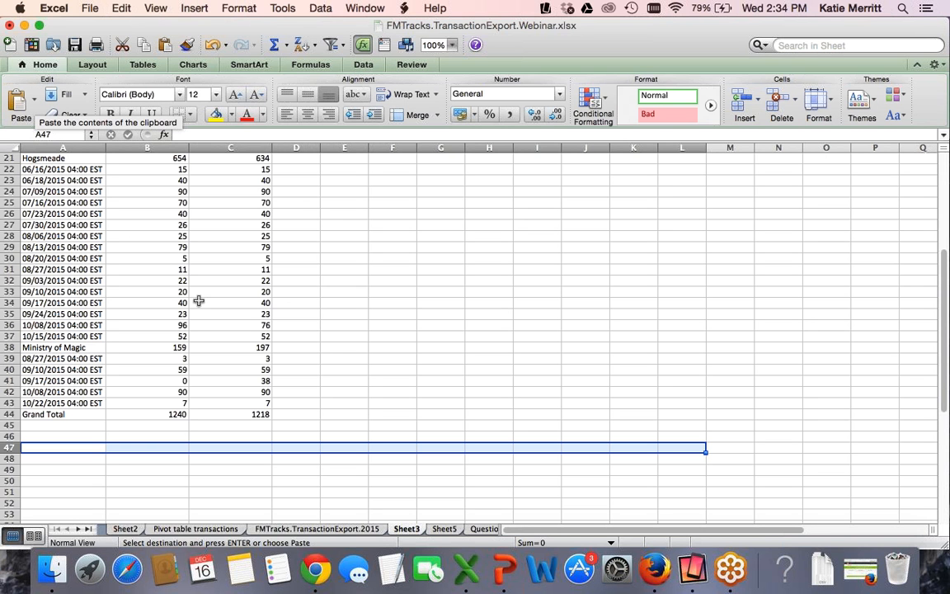
scroll(197, 300, down, 3)
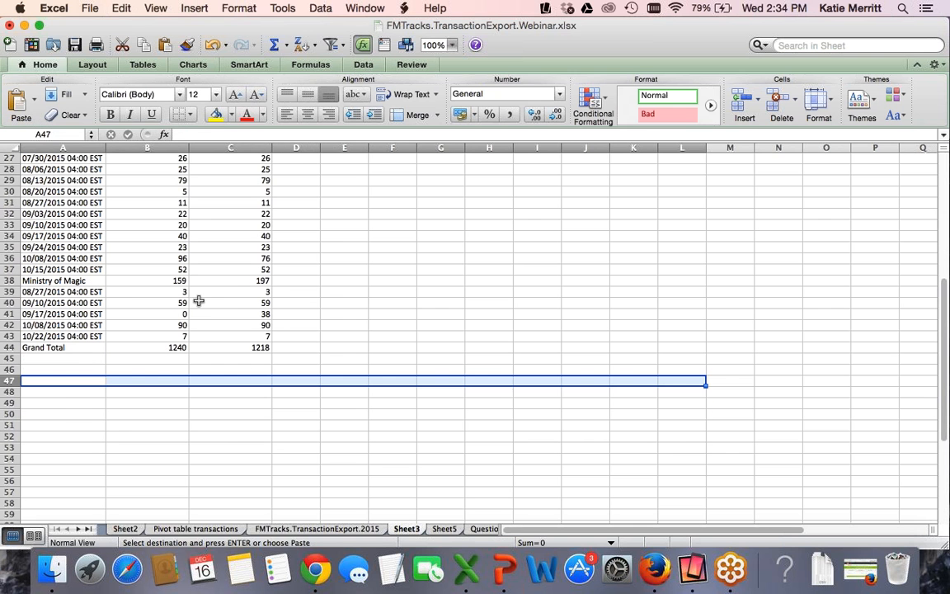
click(499, 391)
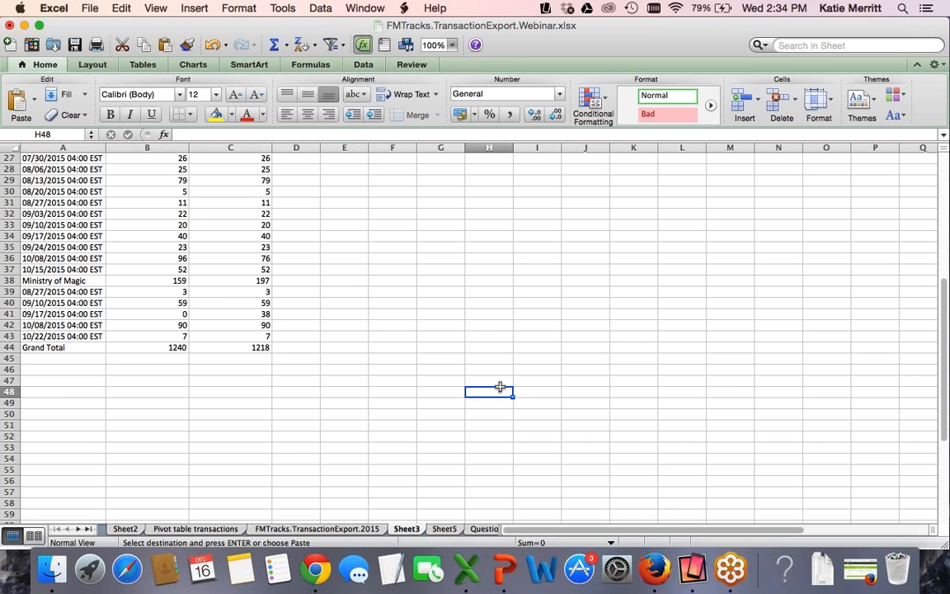
click(38, 392)
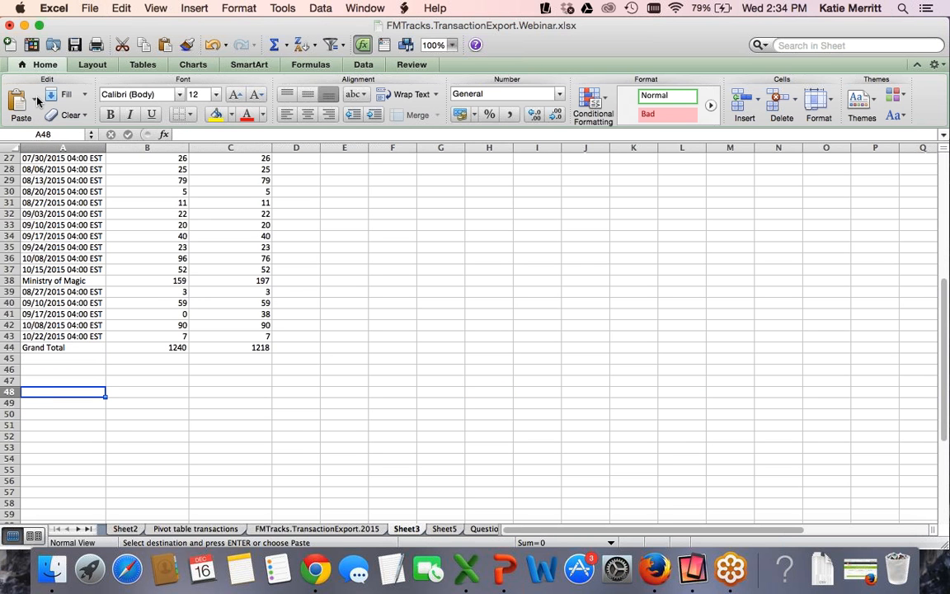
shift+click(599, 409)
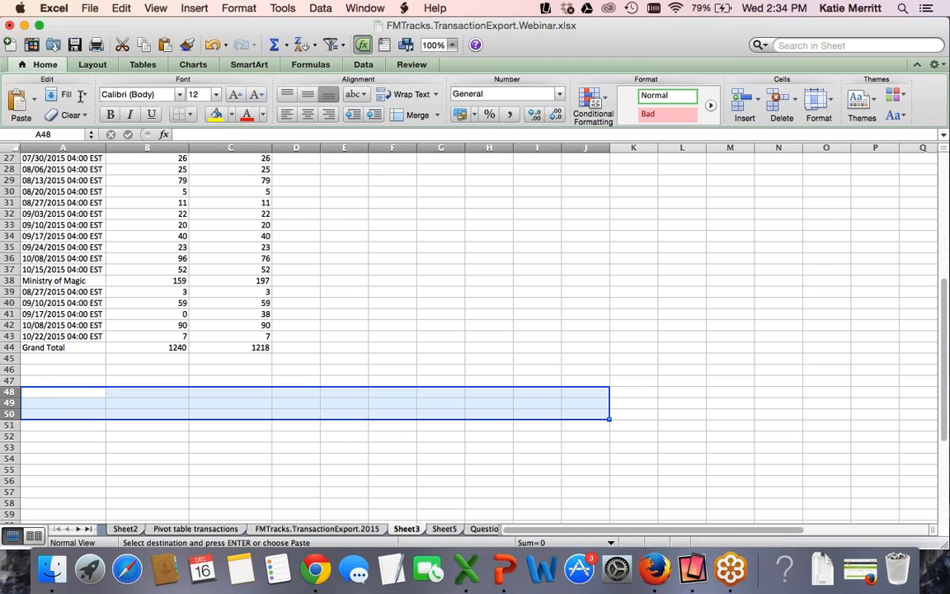
click(51, 413)
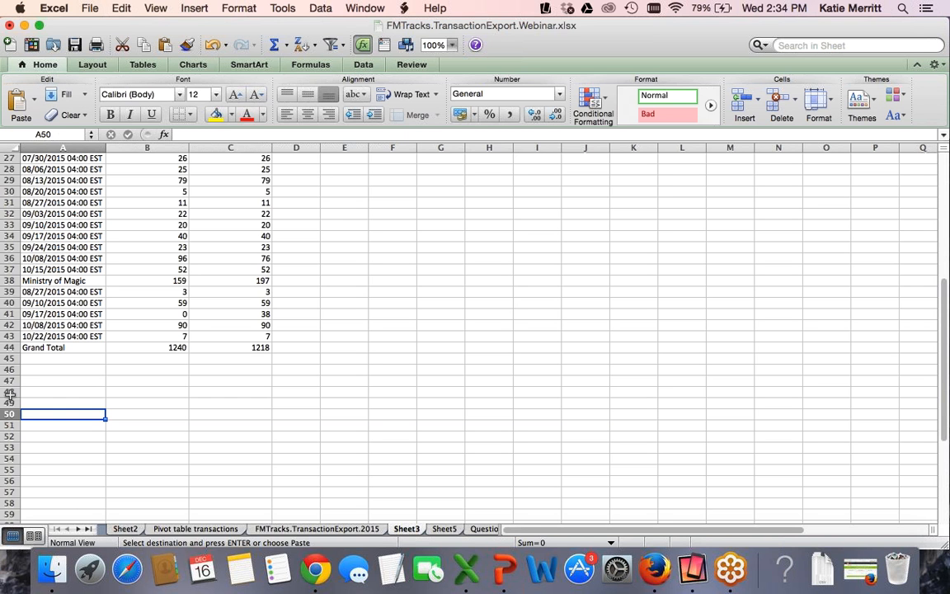
shift+click(642, 401)
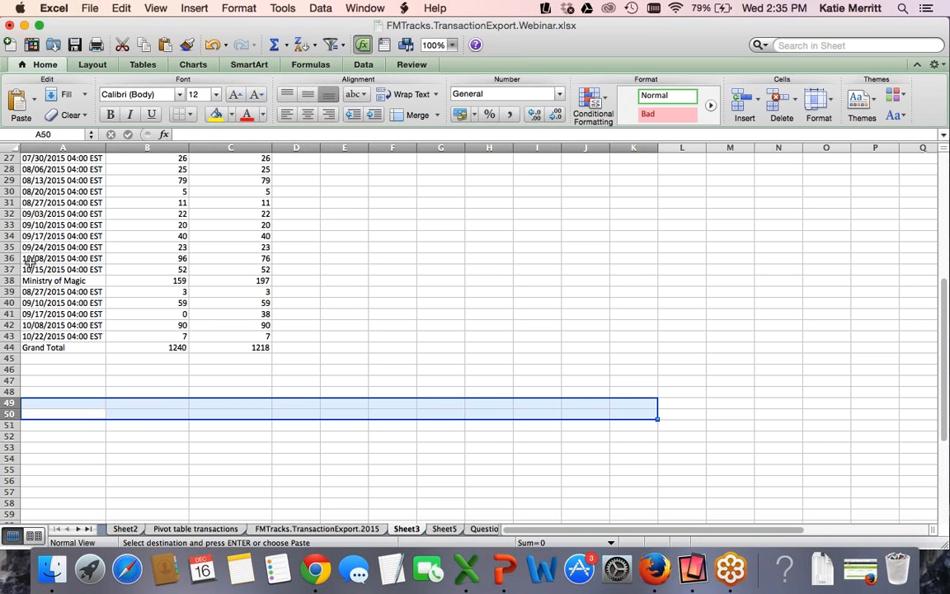
click(66, 401)
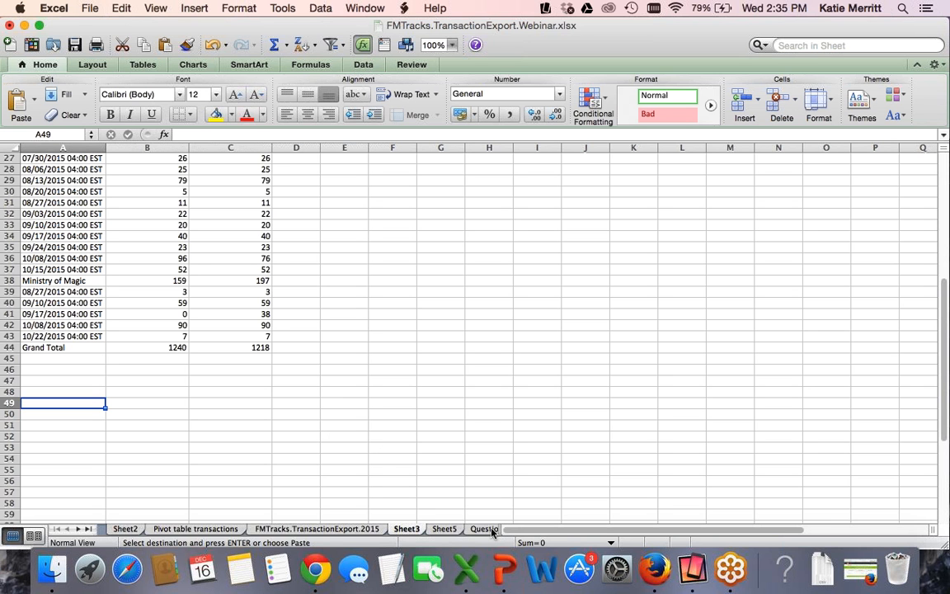
Copy the selected columns of Sheet5 again and try to paste them at cell A49 on Sheet3.
click(490, 530)
click(401, 530)
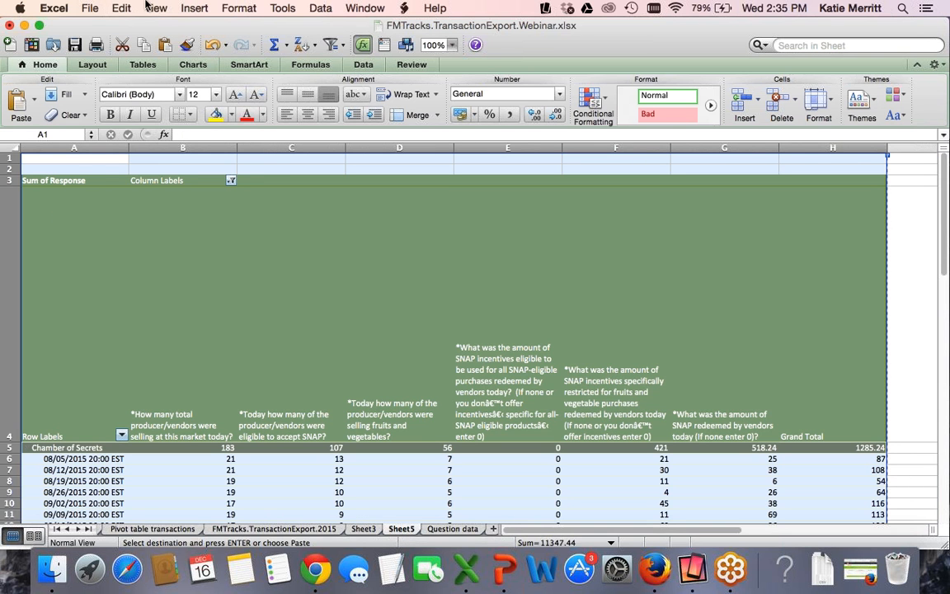
click(120, 8)
click(135, 78)
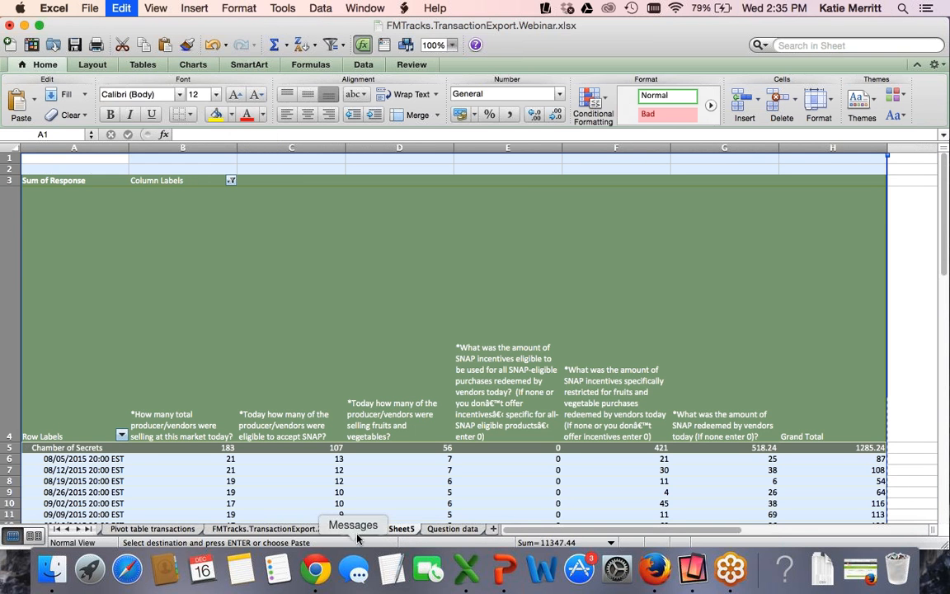
click(363, 528)
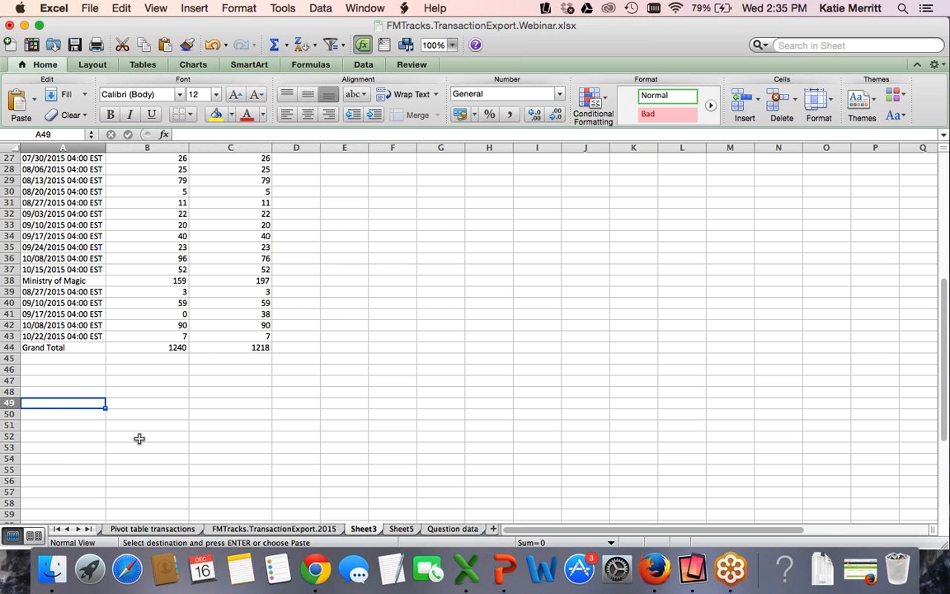
key(super+v)
Copy only rows 3 through 25 of Sheet5, from the Sum of Response header down to Grand Total.
click(452, 528)
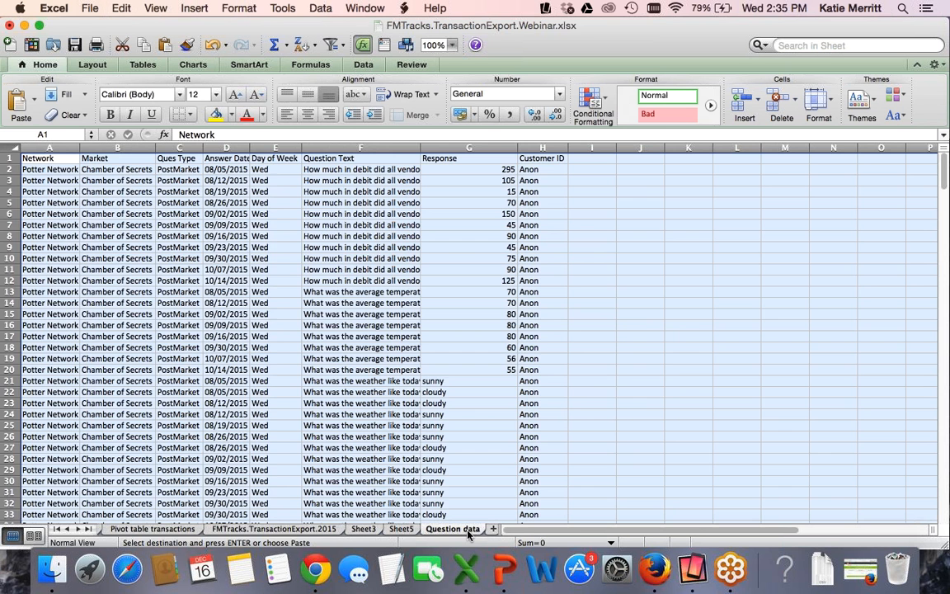
click(399, 530)
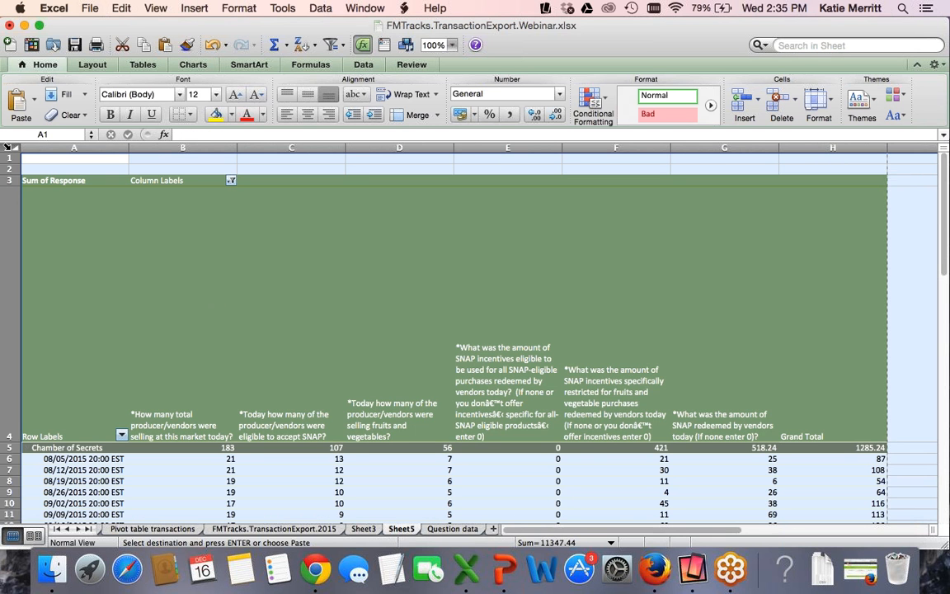
click(105, 225)
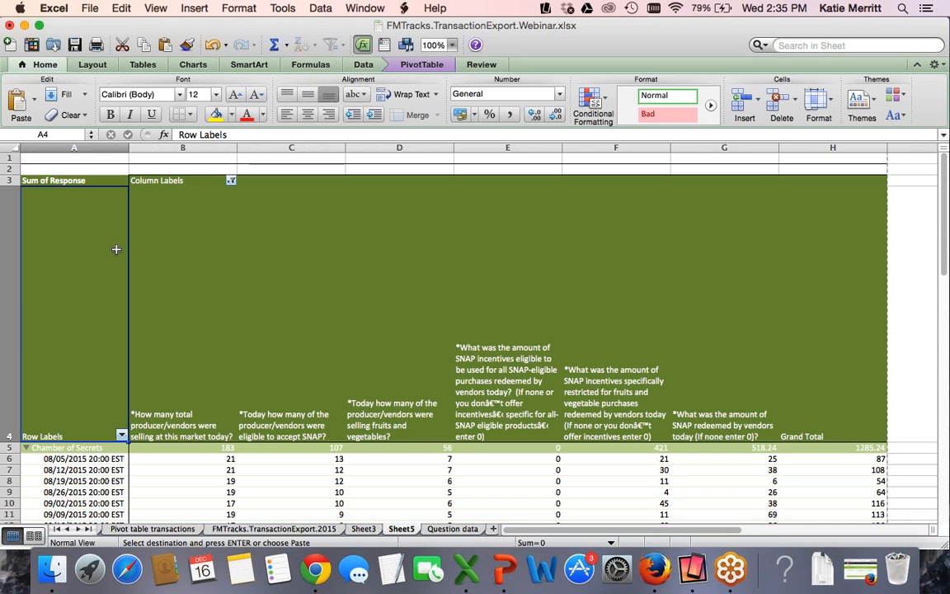
click(70, 181)
key(shift+Right)
key(shift+Right)
key(shift+Right)
key(shift+Right)
key(shift+Right)
key(shift+Right)
key(shift+Right)
key(shift+Right)
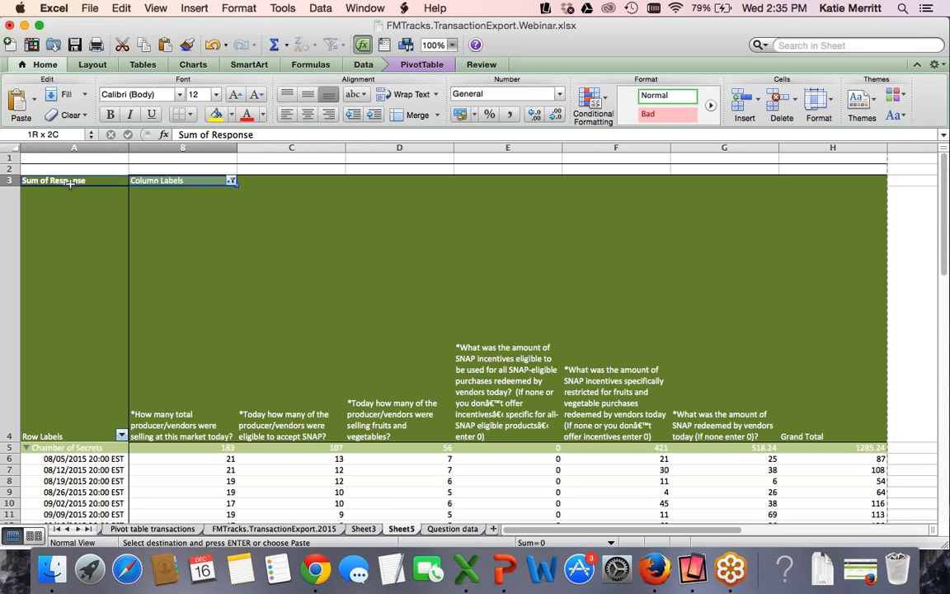
key(ctrl+shift+Down)
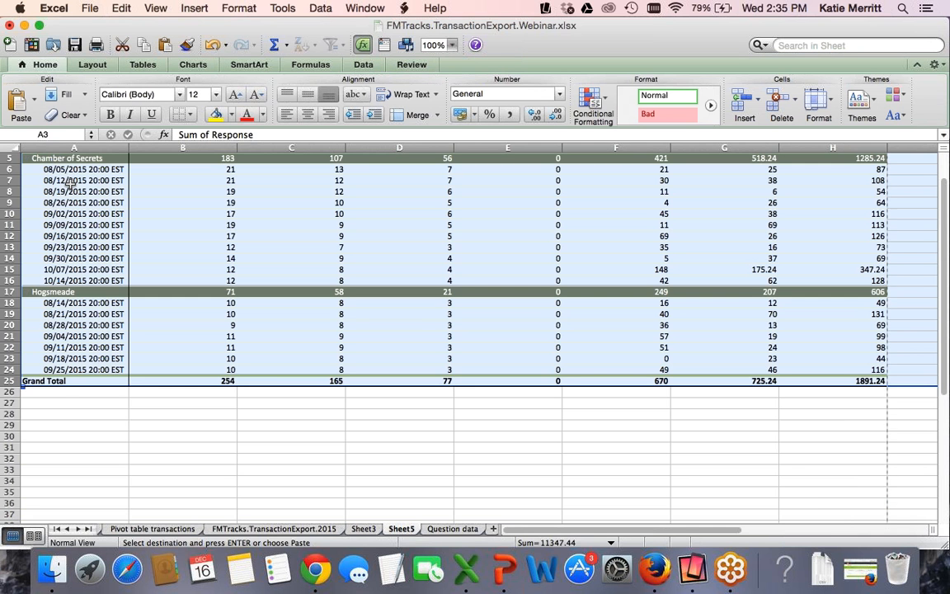
scroll(70, 183, up, 3)
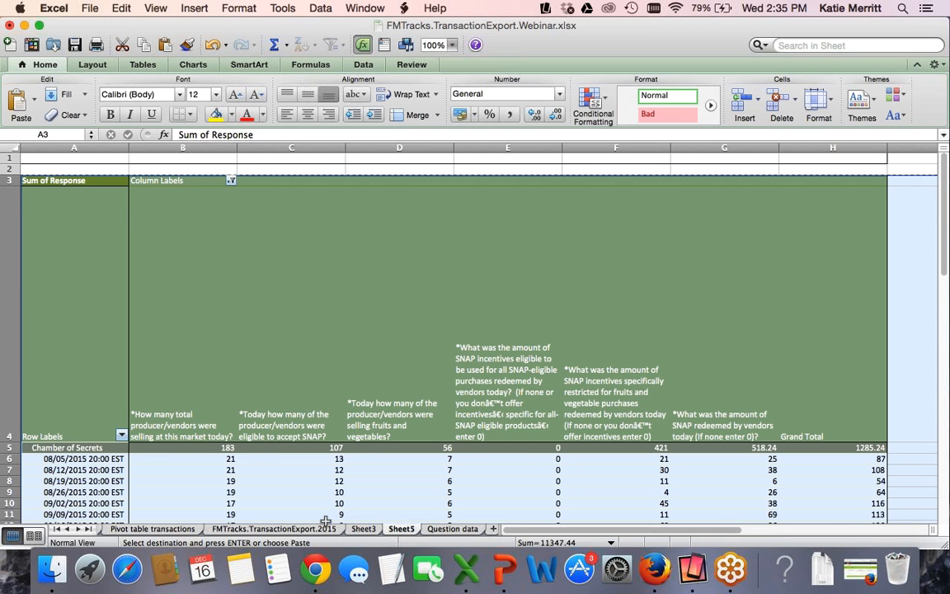
Paste the copied pivot table on Sheet3 starting at cell A49, below the transaction summary.
click(362, 529)
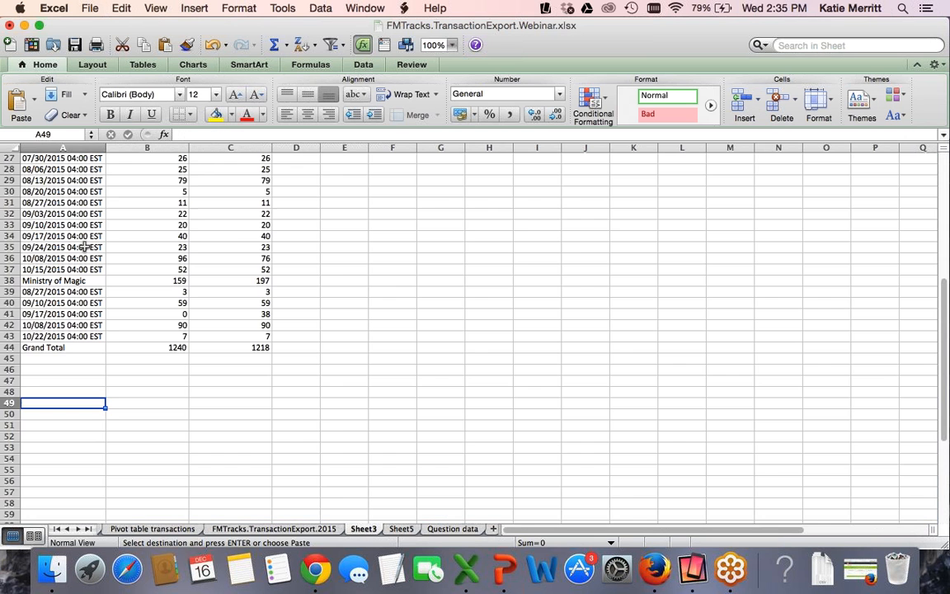
click(35, 104)
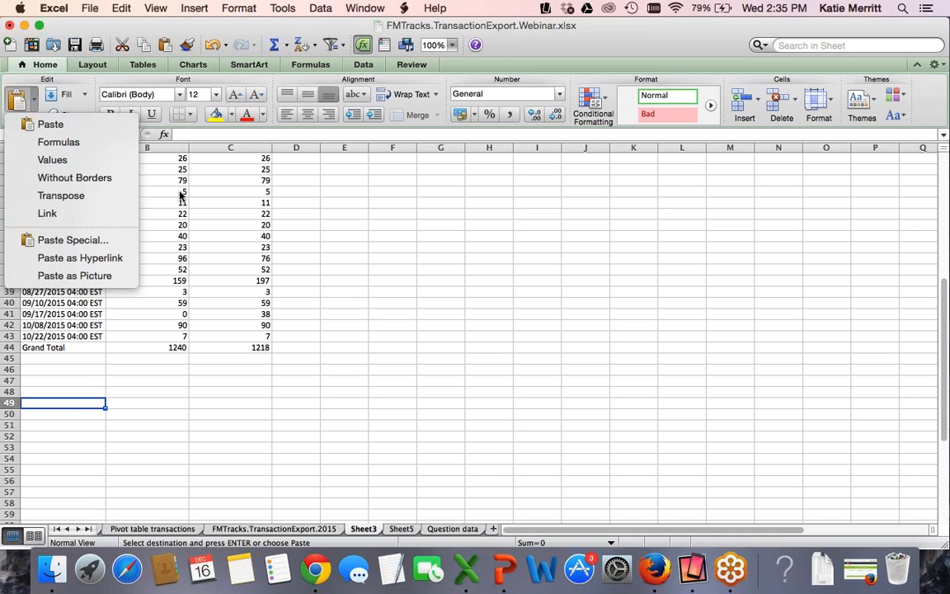
click(53, 127)
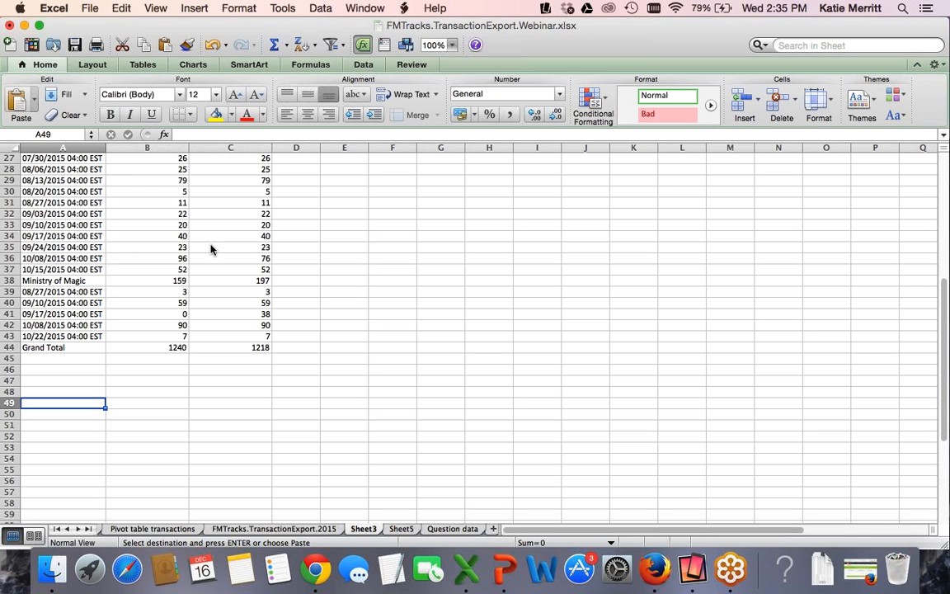
scroll(210, 244, down, 7)
scroll(240, 385, up, 2)
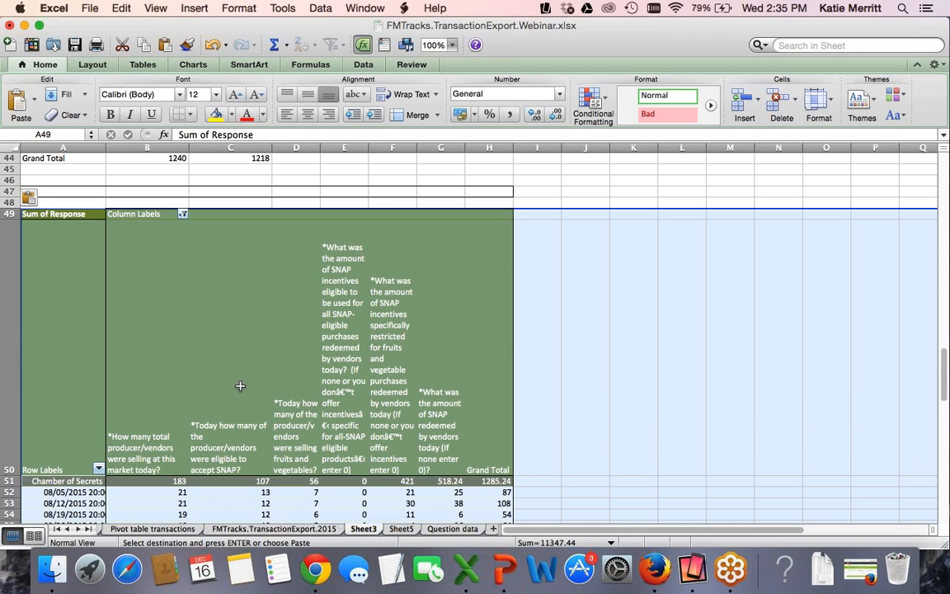
Try to clear the Sum of Response label from cell A49 of the pasted pivot table.
key(BackSpace)
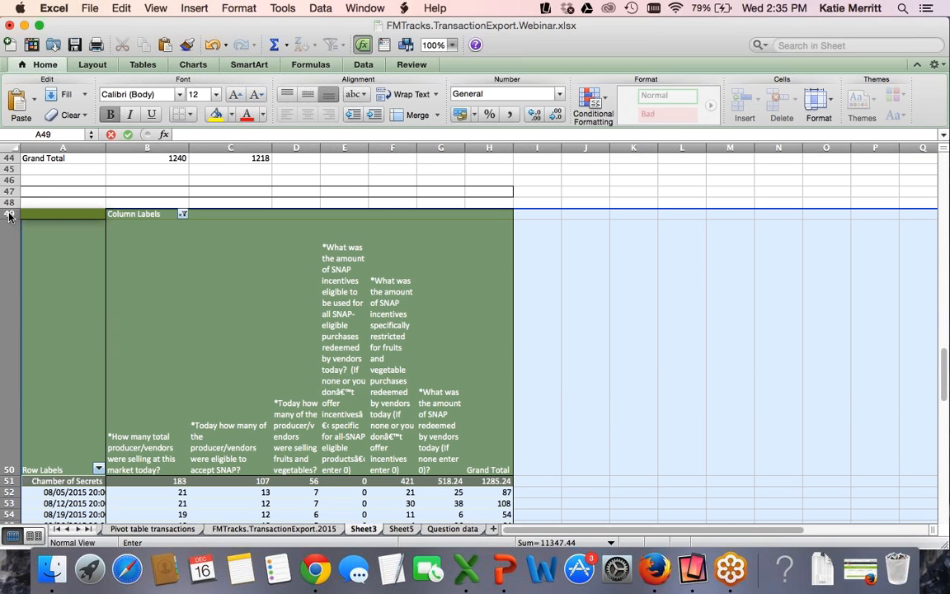
key(Return)
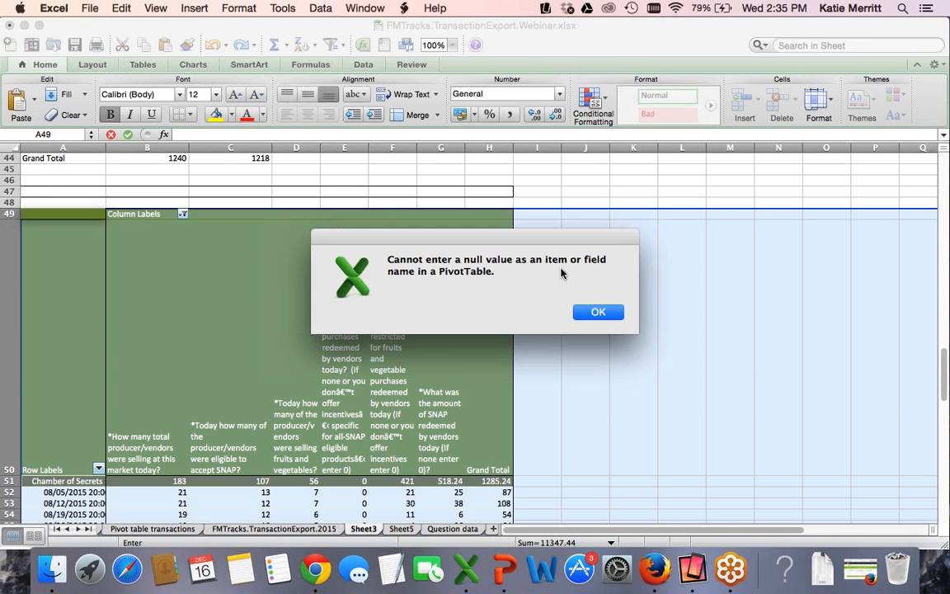
click(596, 312)
scroll(306, 312, down, 2)
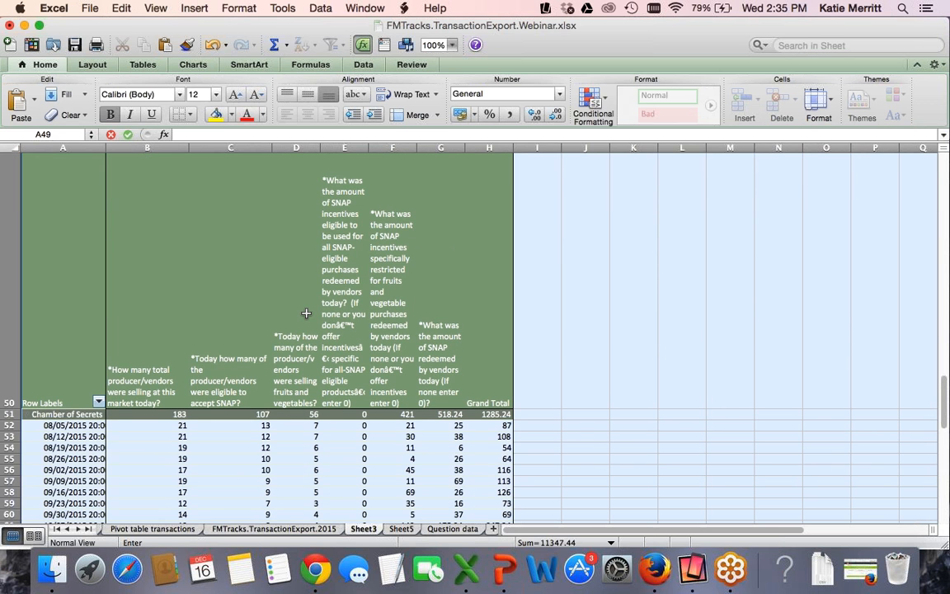
scroll(306, 312, up, 4)
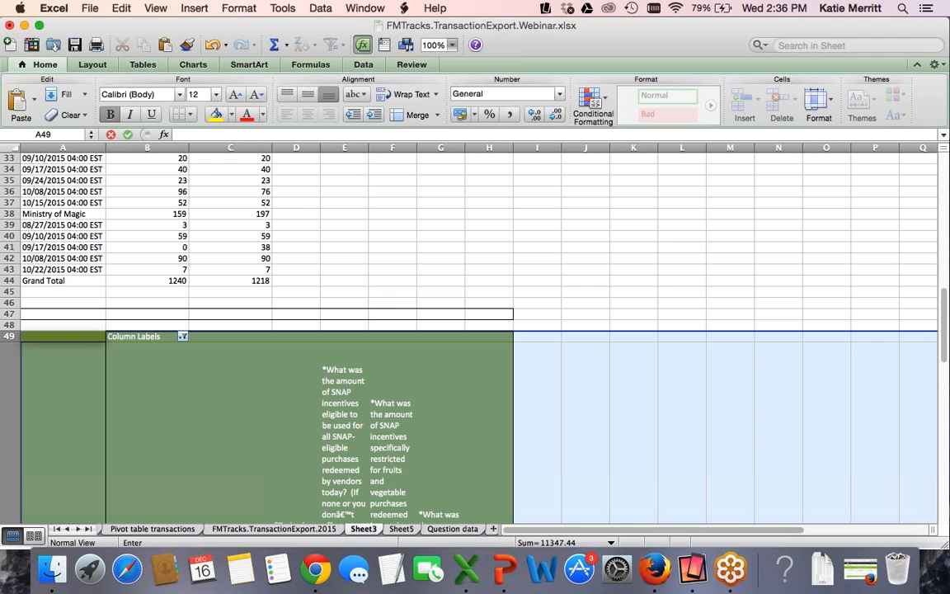
click(392, 318)
click(598, 318)
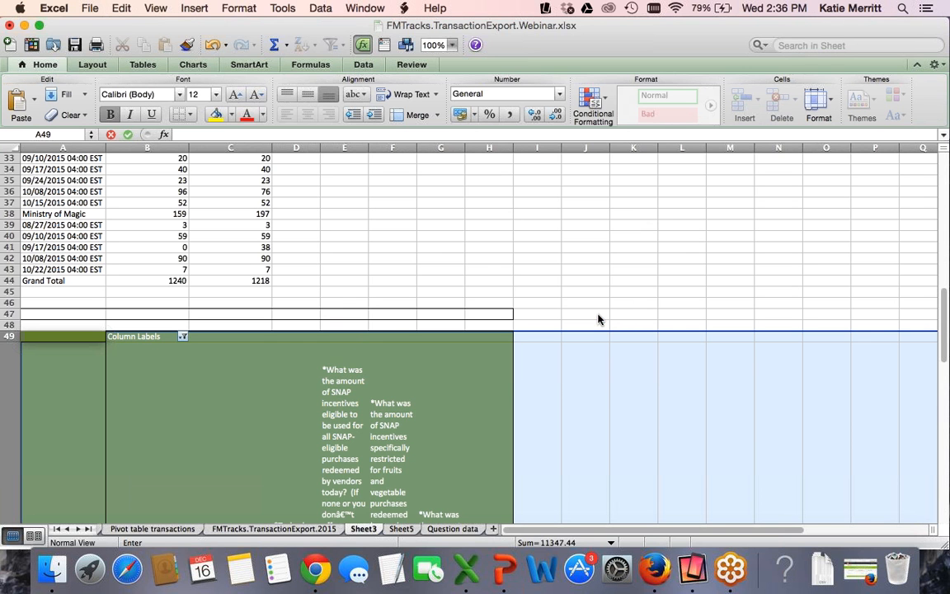
click(470, 296)
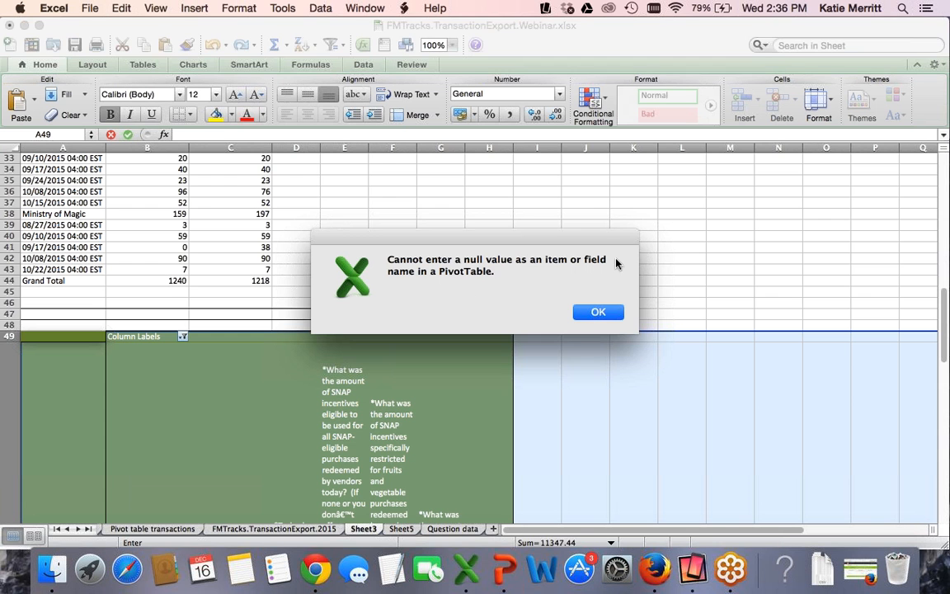
click(595, 312)
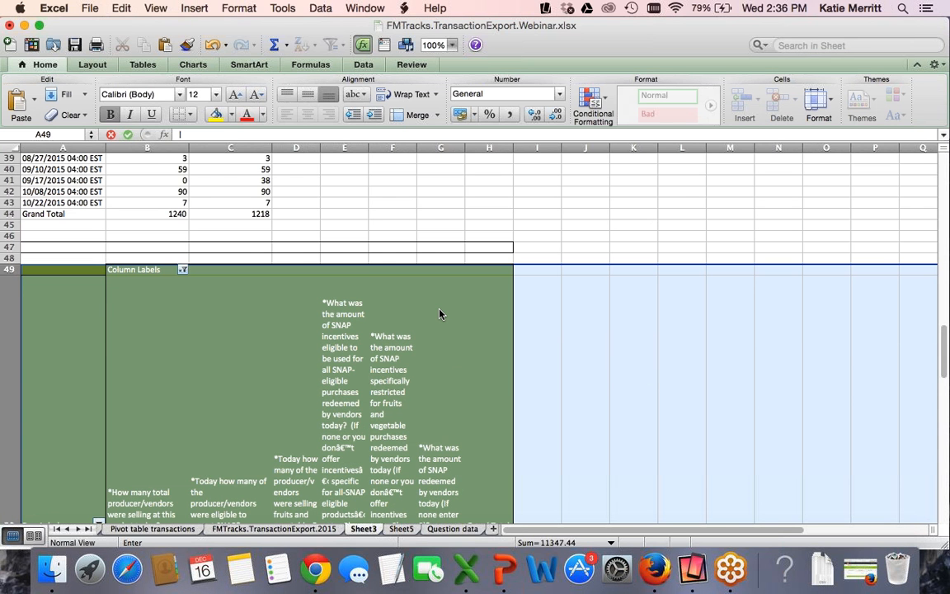
Replace the Sum of Response label in cell A49 with a single character and select the empty cell F47.
key(Return)
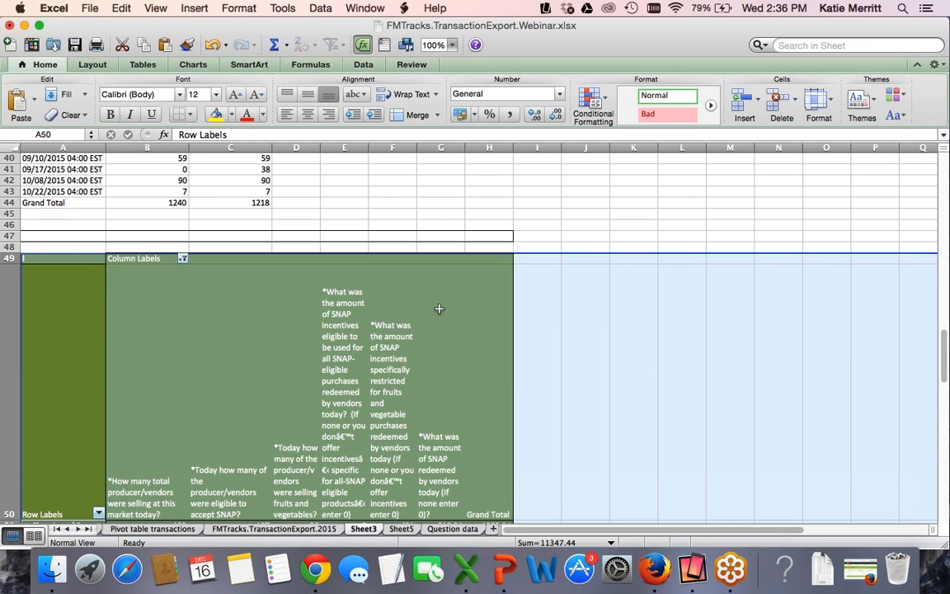
click(392, 236)
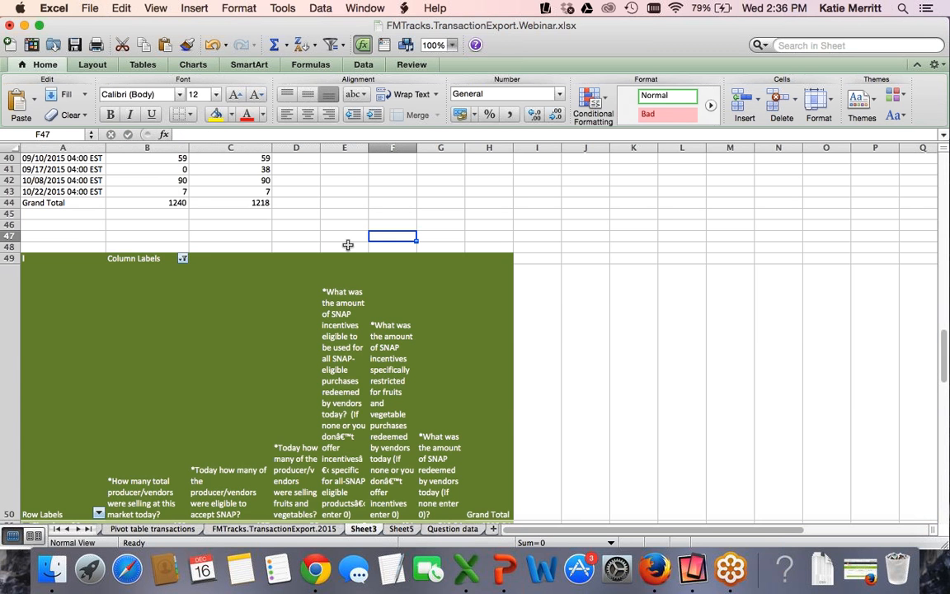
scroll(305, 413, up, 12)
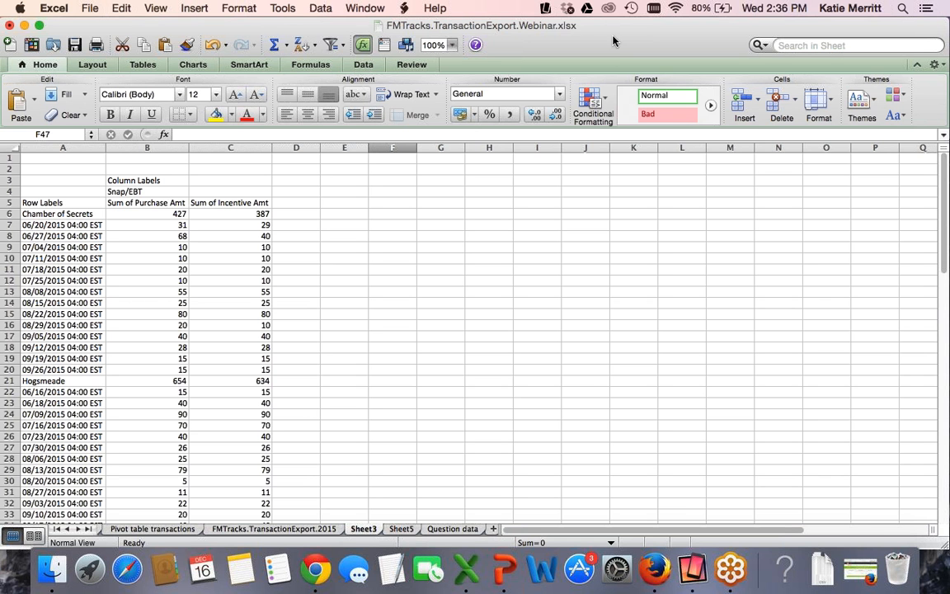
drag(611, 39, 612, 123)
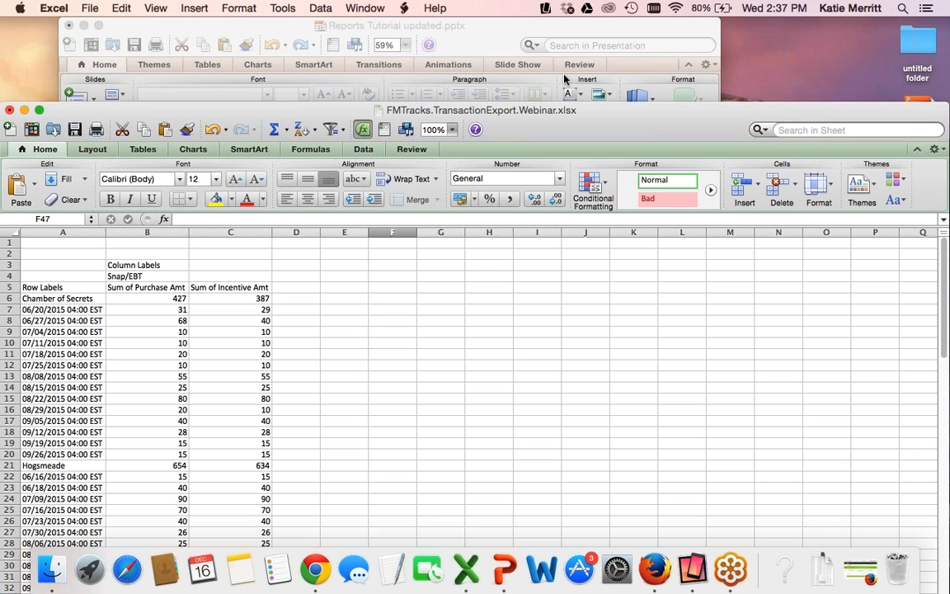
drag(559, 110, 569, 11)
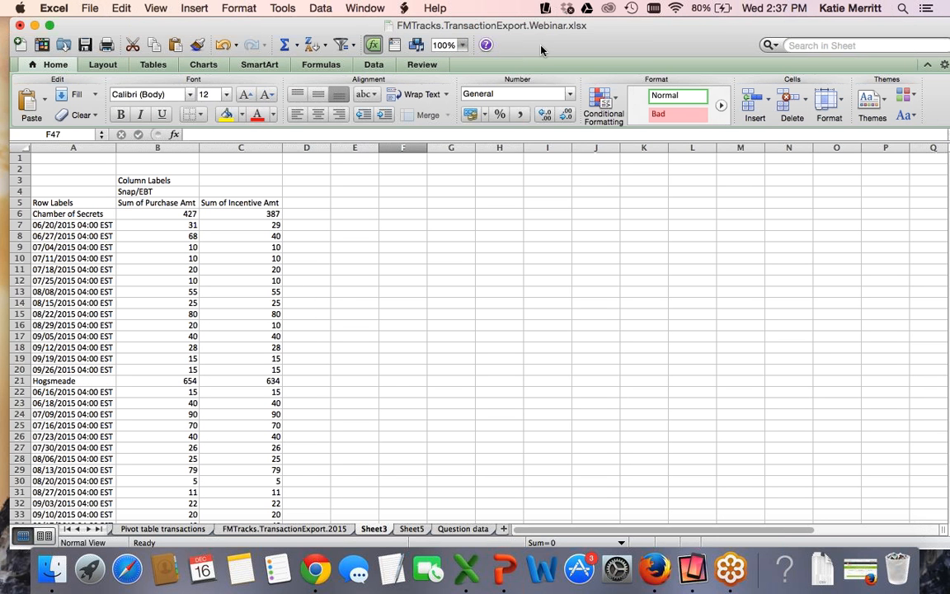
Look over the source records on the FMTracks.TransactionExport.2015 and Question data sheets.
click(287, 528)
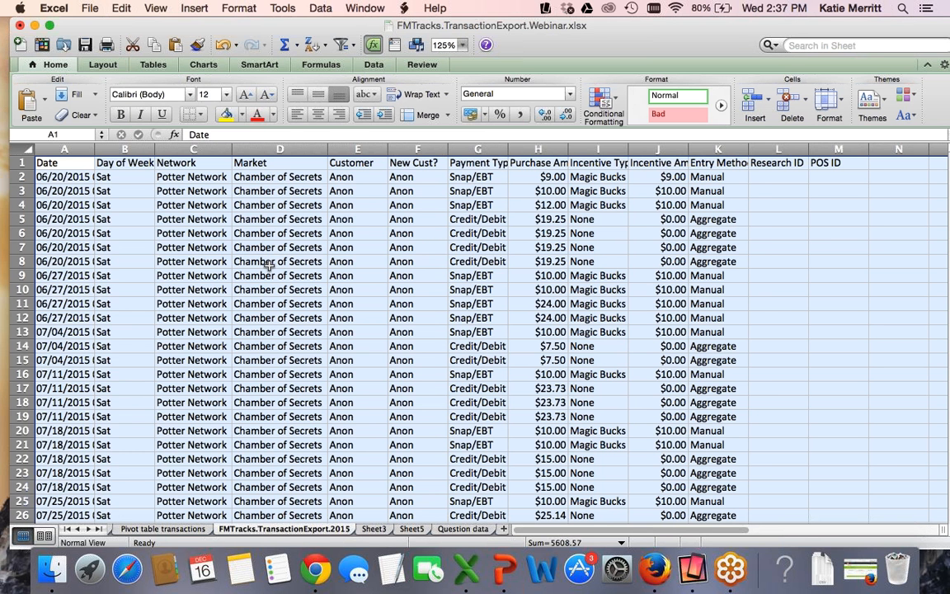
click(64, 171)
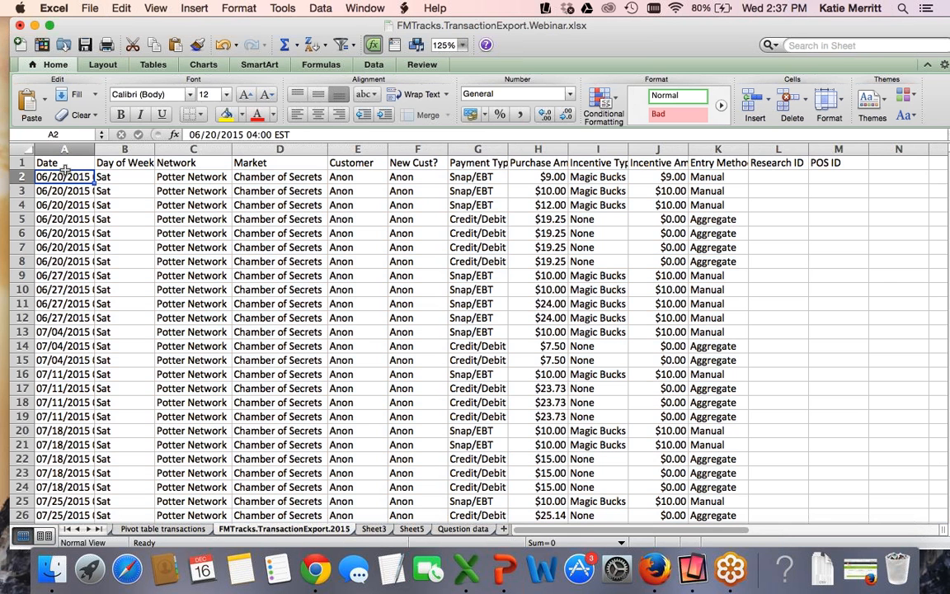
click(66, 162)
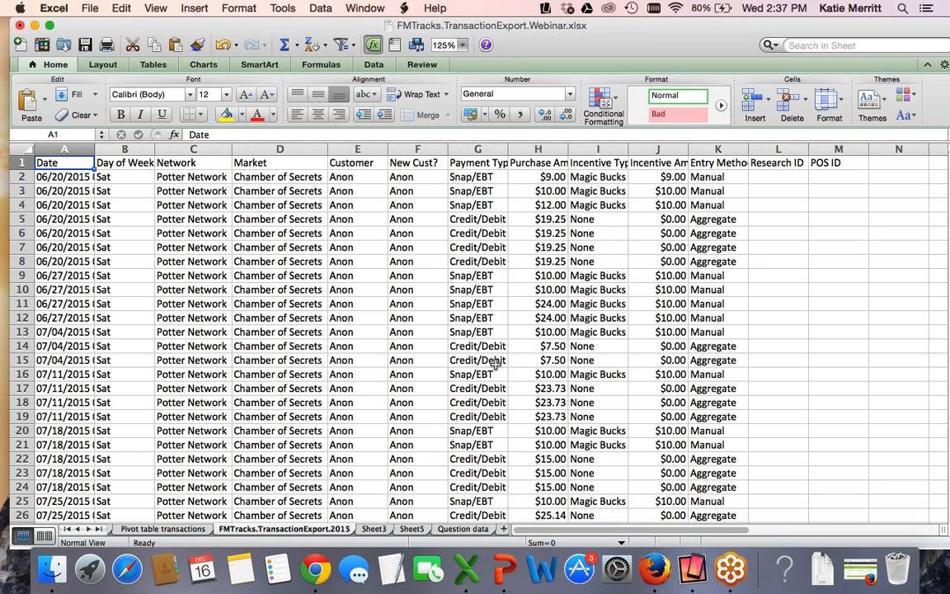
click(424, 414)
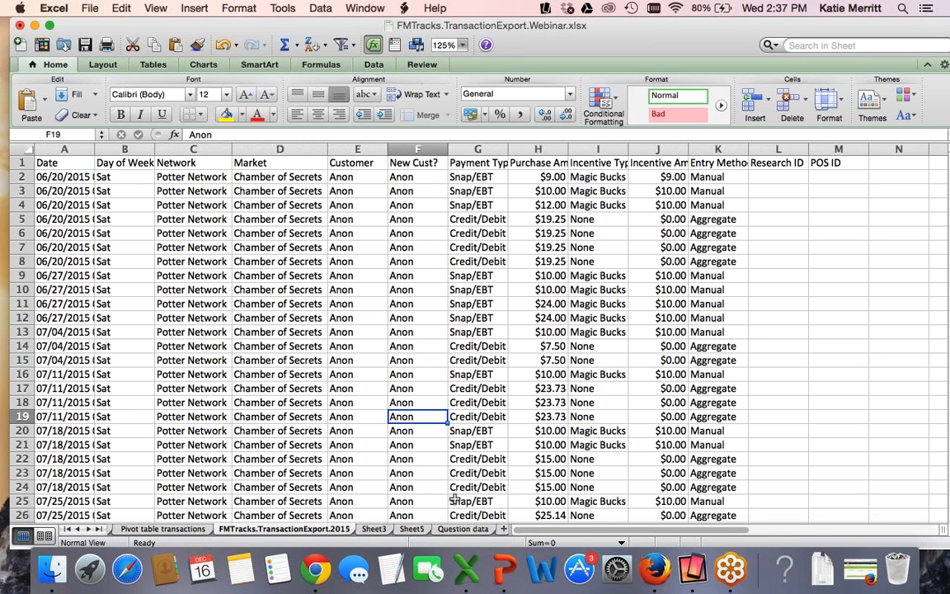
click(412, 528)
click(463, 529)
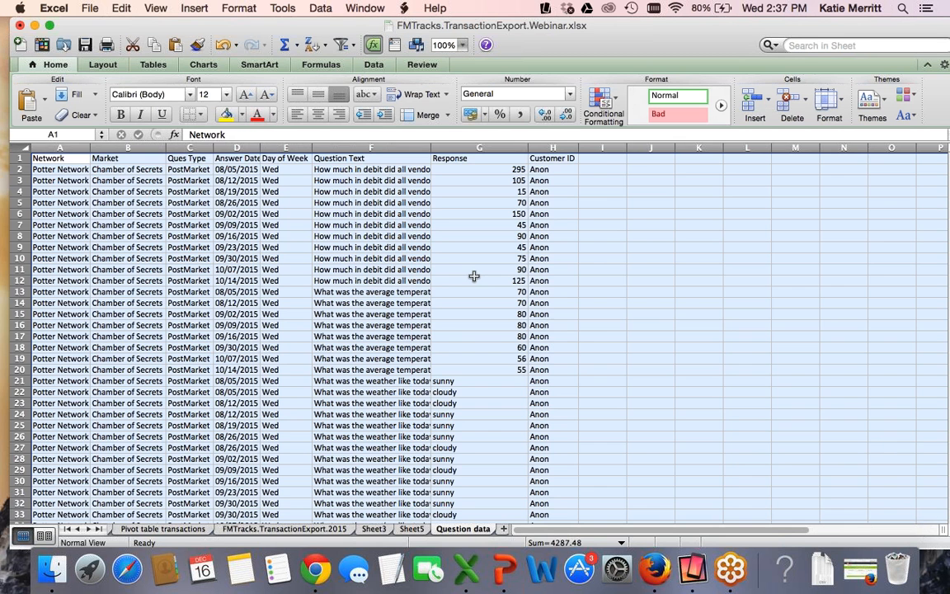
Rename Sheet3 as "Final Sales".
click(373, 528)
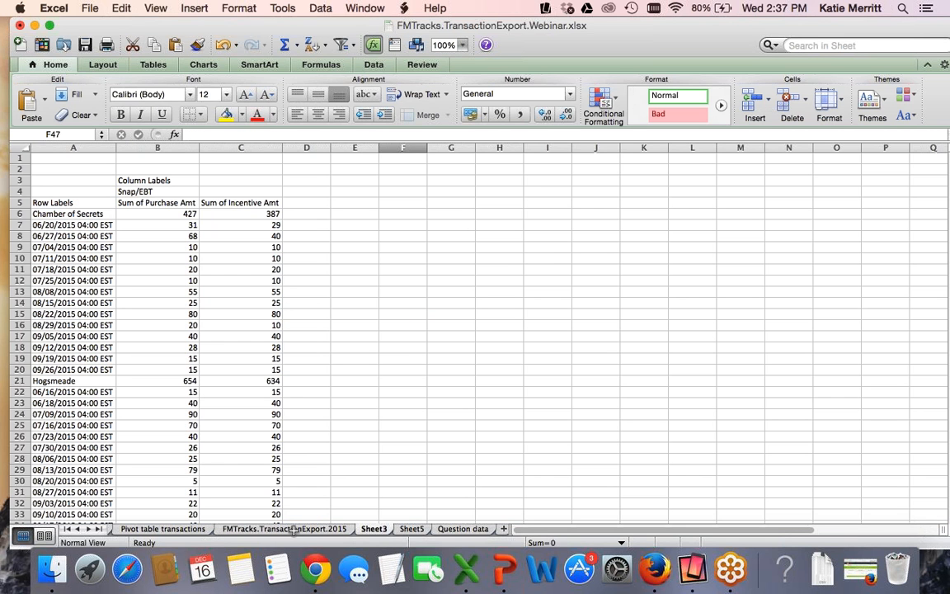
right_click(370, 518)
click(434, 438)
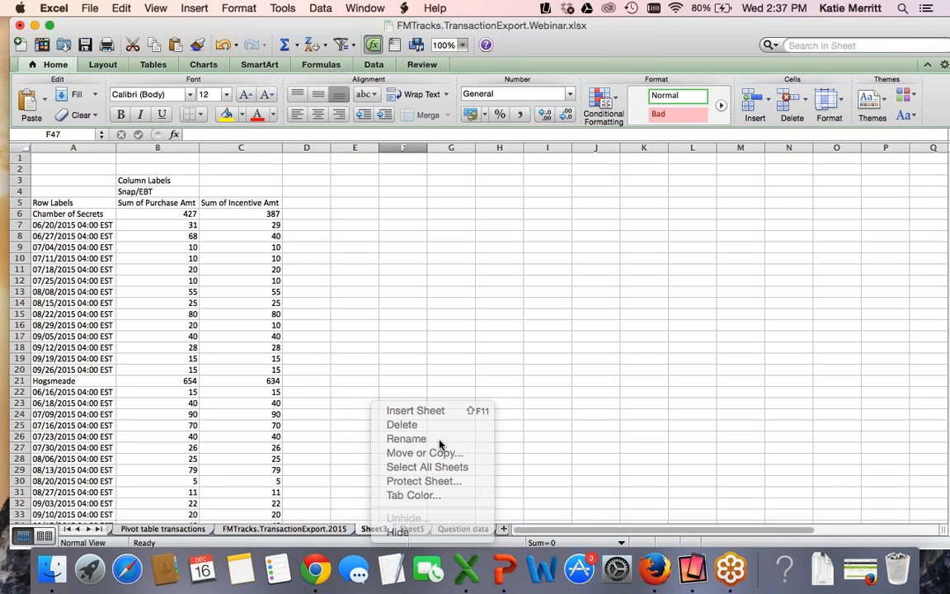
text(Final)
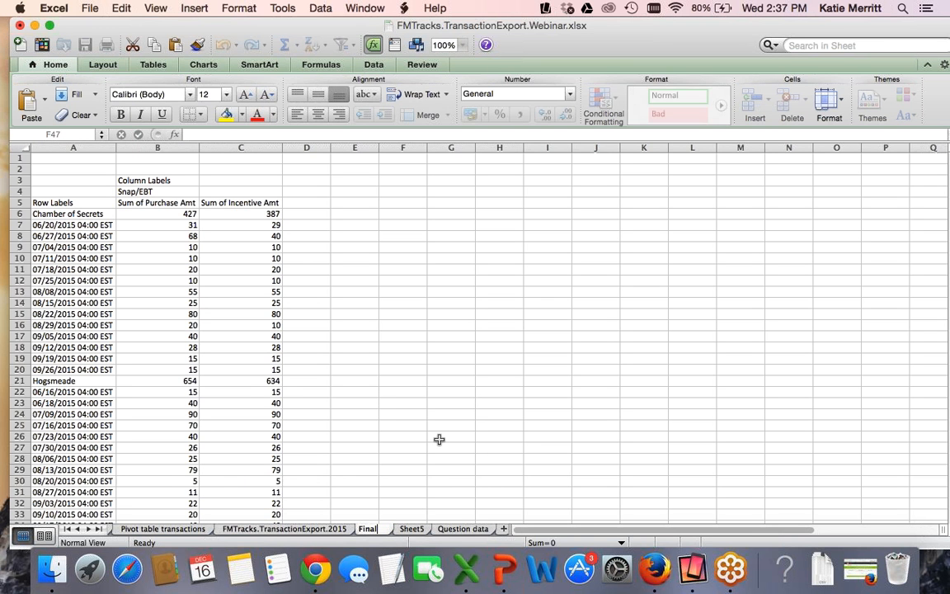
text( T)
key(BackSpace)
text(Sales)
click(416, 480)
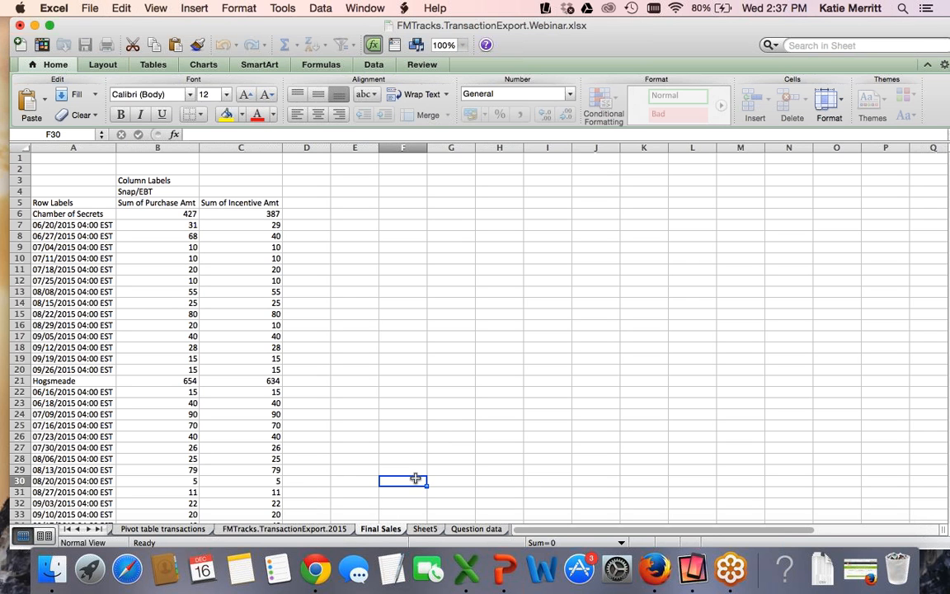
Delete Sheet5, which holds the original question pivot table, from the workbook.
click(427, 528)
right_click(427, 528)
click(474, 426)
key(Return)
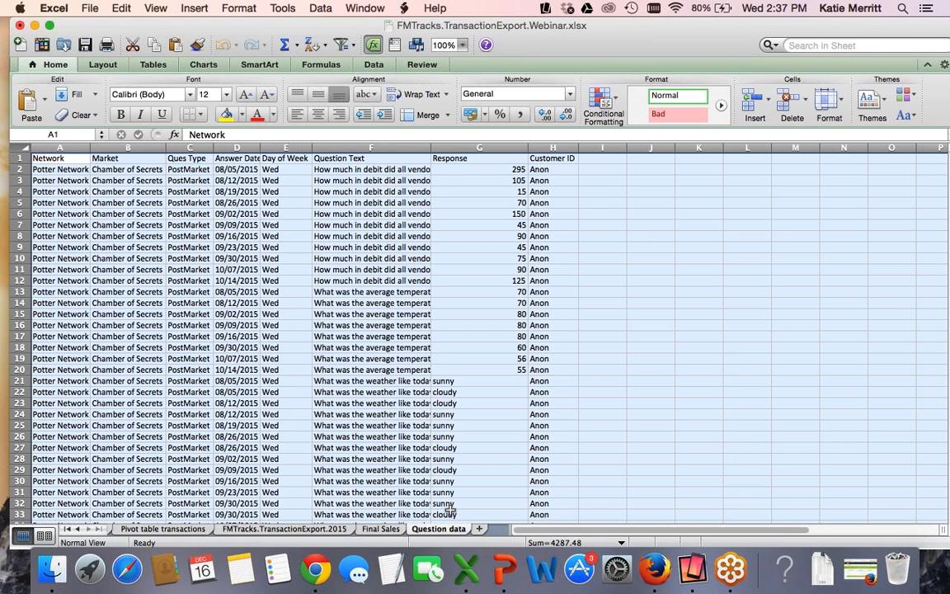
Look over the transaction export and Question data sheets, and examine the Chamber of Secrets market's dates and purchase sums on Final Sales.
click(386, 530)
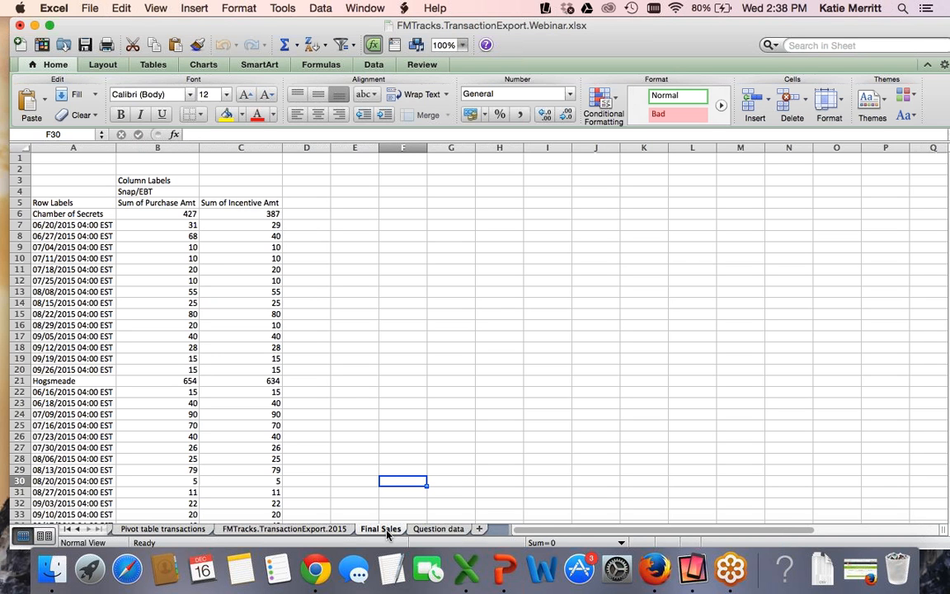
click(284, 529)
click(442, 530)
click(268, 532)
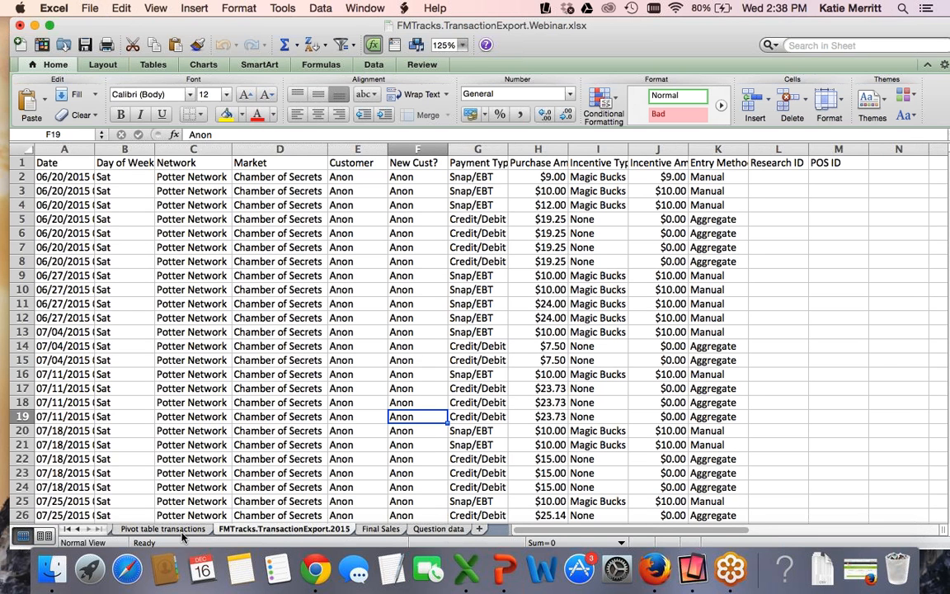
click(384, 531)
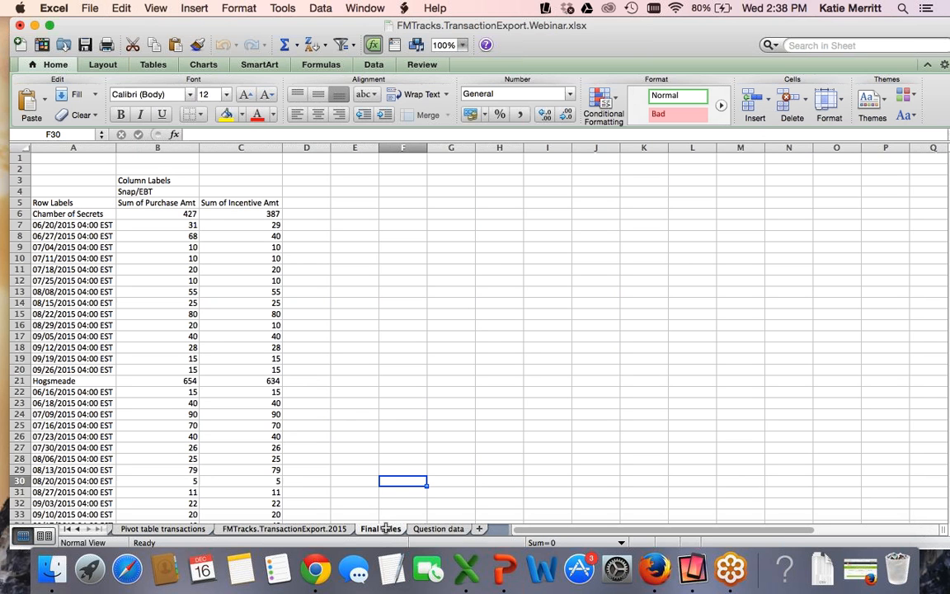
scroll(319, 274, down, 3)
scroll(320, 275, up, 3)
click(107, 214)
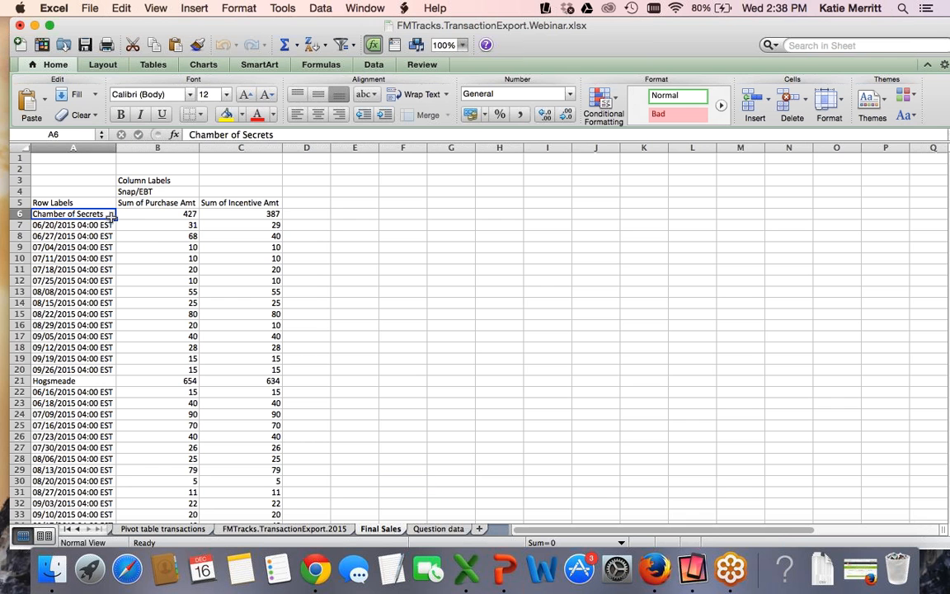
key(Down)
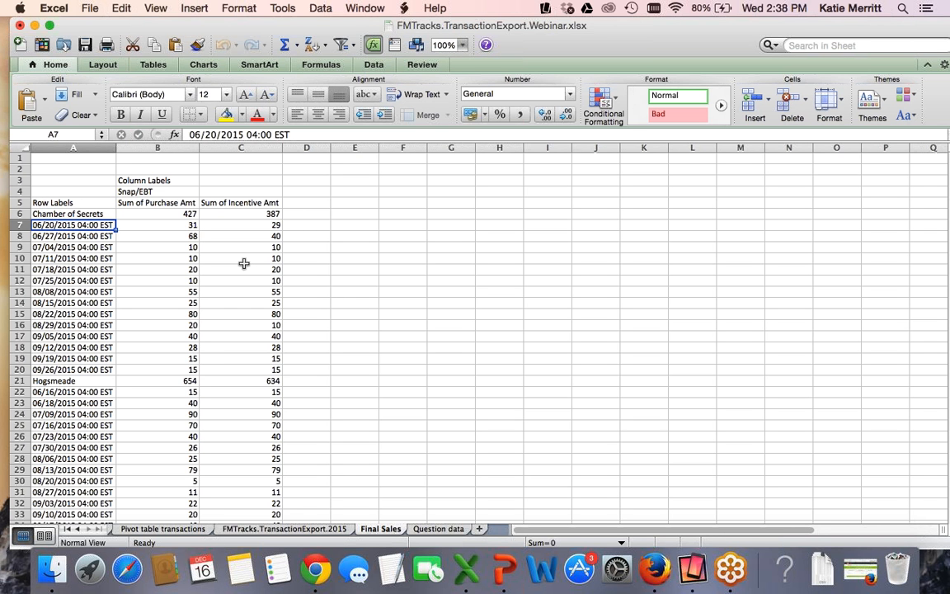
click(180, 227)
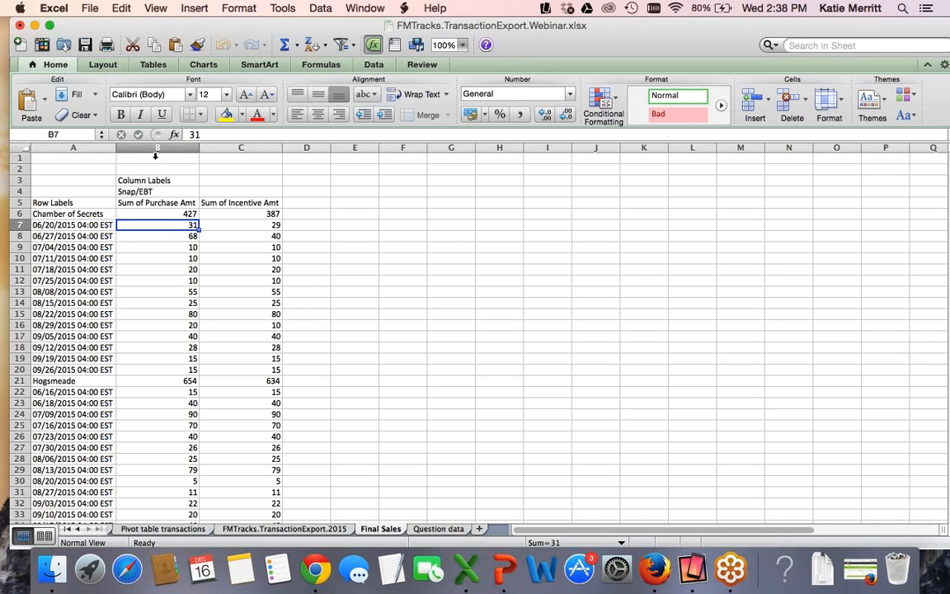
Start a Top 10% conditional formatting rule for the whole Sum of Purchase Amt column B.
click(157, 149)
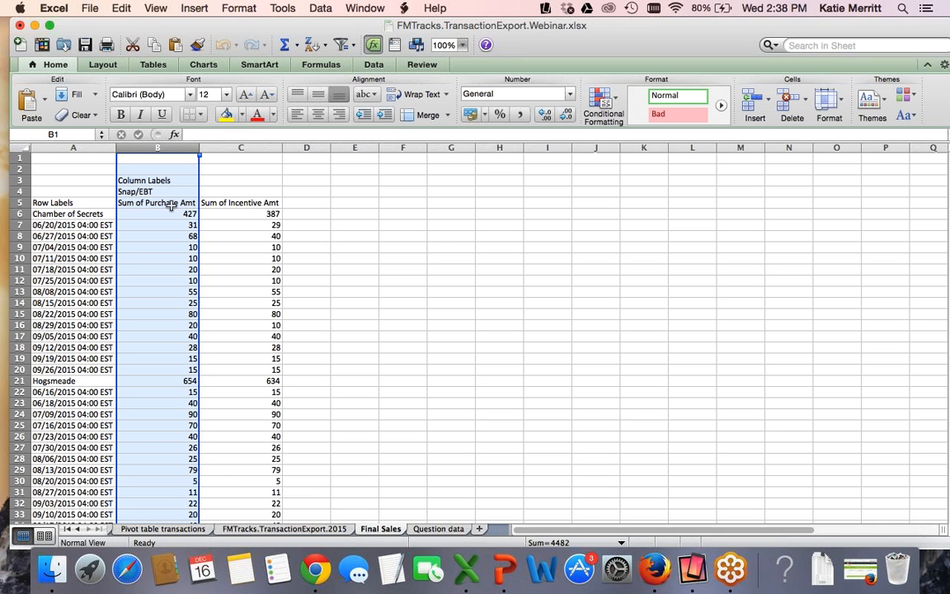
click(615, 103)
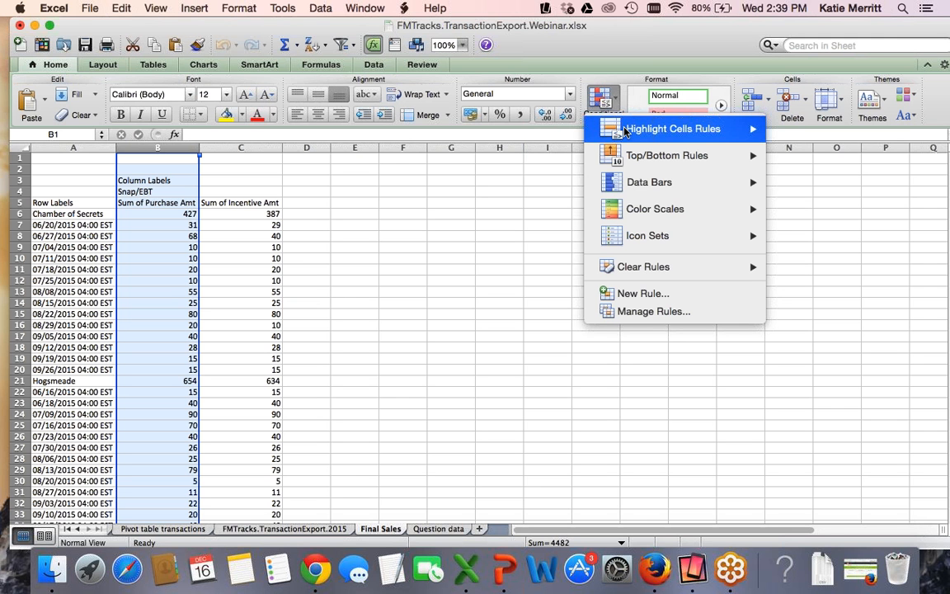
mouse_move(587, 155)
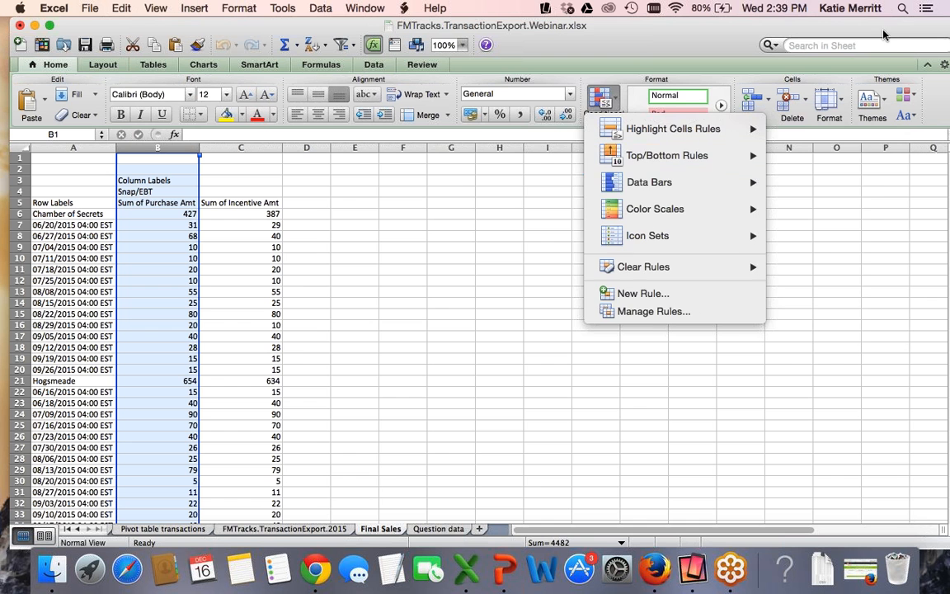
click(804, 34)
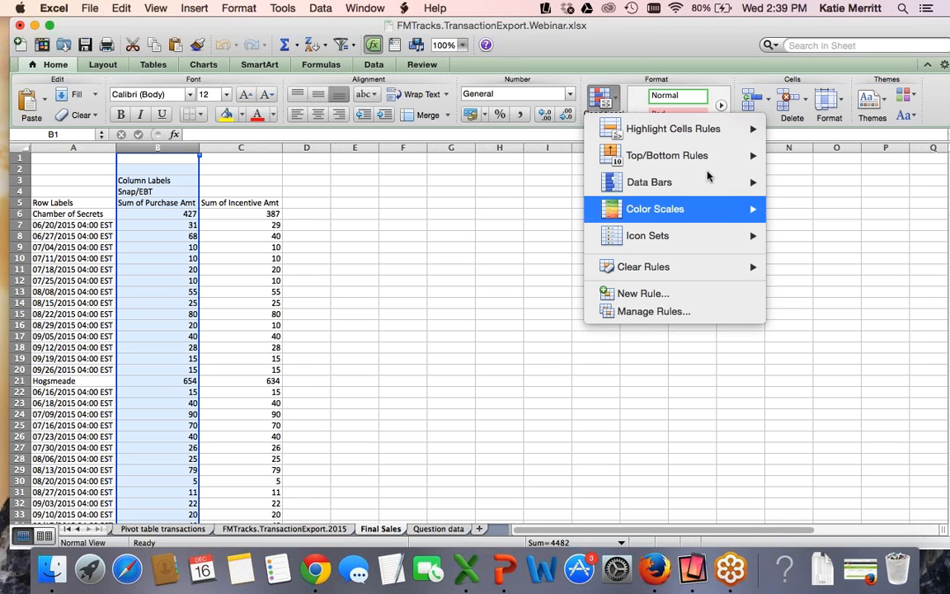
mouse_move(706, 175)
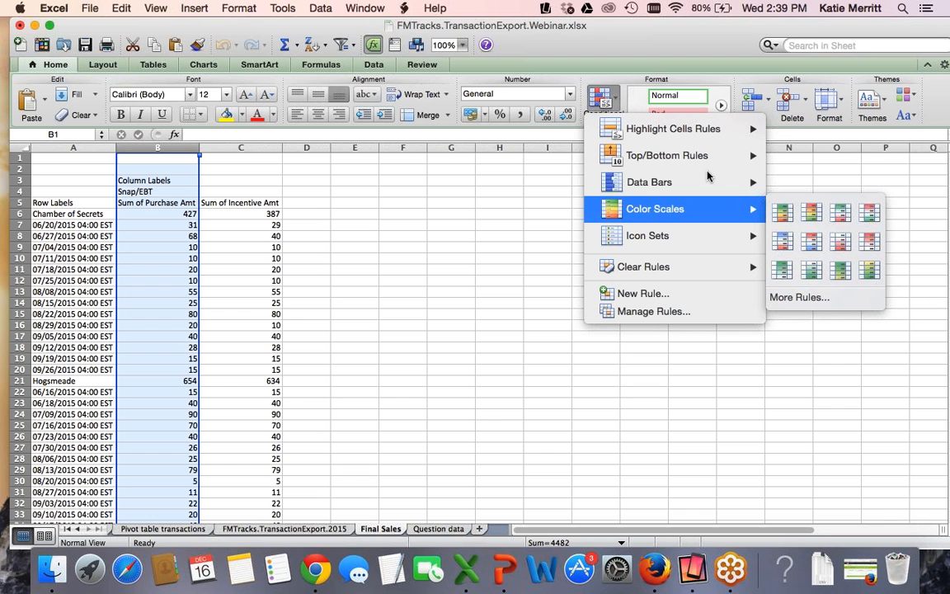
mouse_move(720, 156)
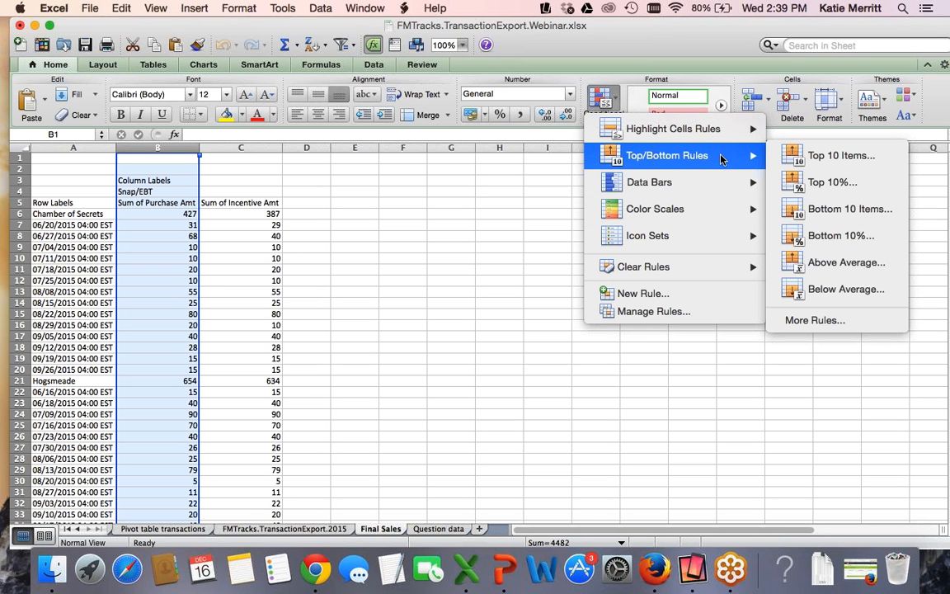
click(789, 182)
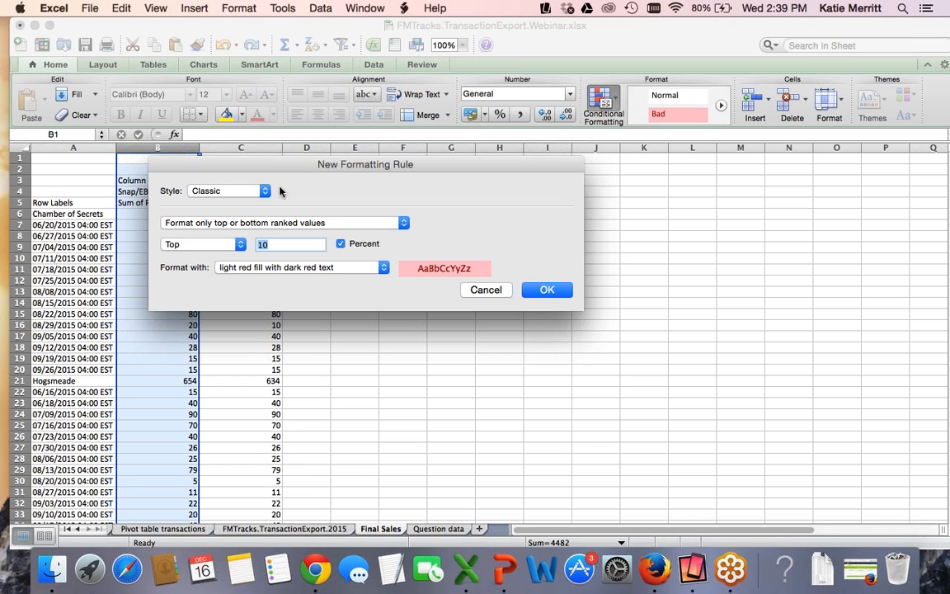
Set the rule to the top 25 percent with green fill with dark green text and apply it.
click(263, 190)
click(297, 192)
text(25)
click(340, 244)
click(341, 245)
click(374, 272)
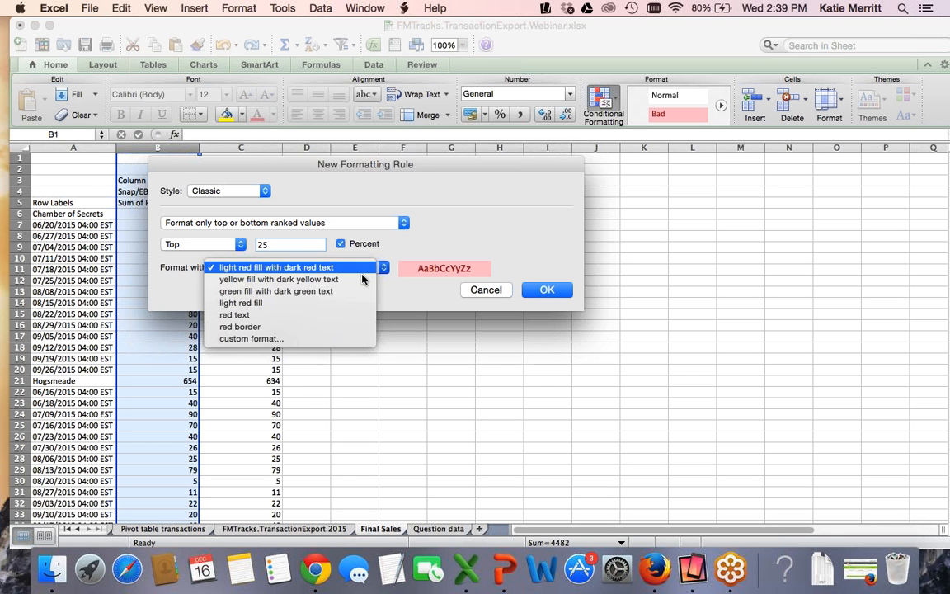
click(353, 292)
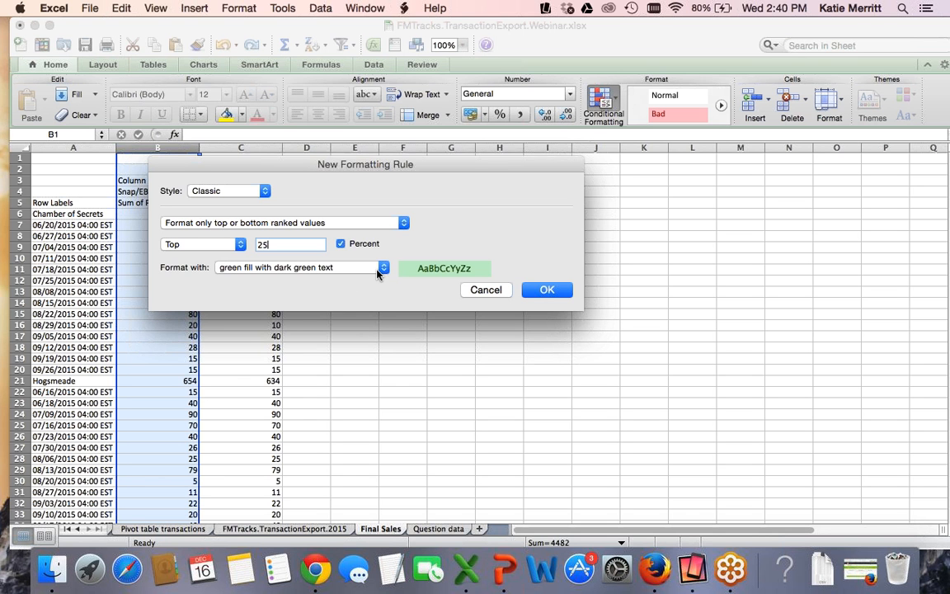
click(377, 274)
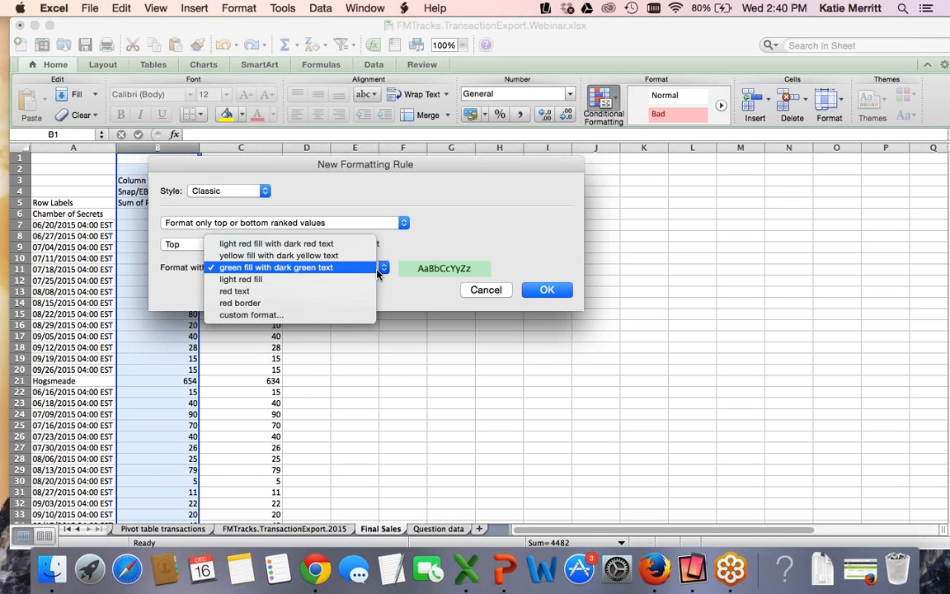
click(340, 245)
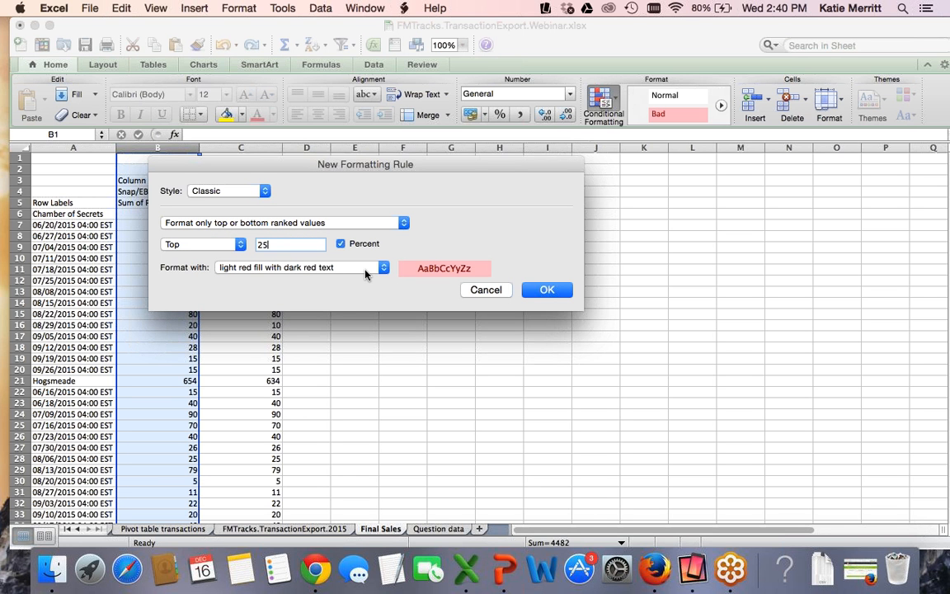
click(328, 273)
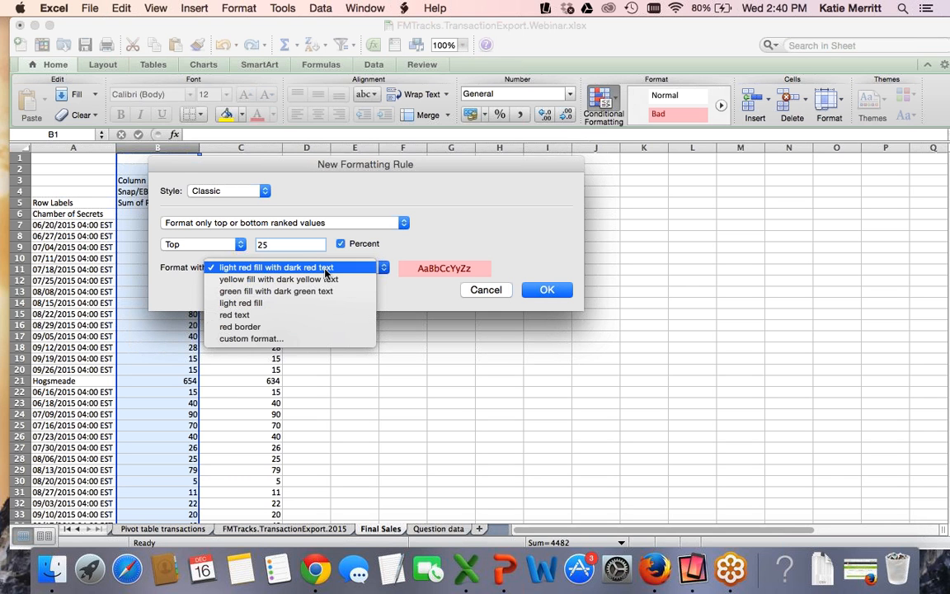
click(307, 292)
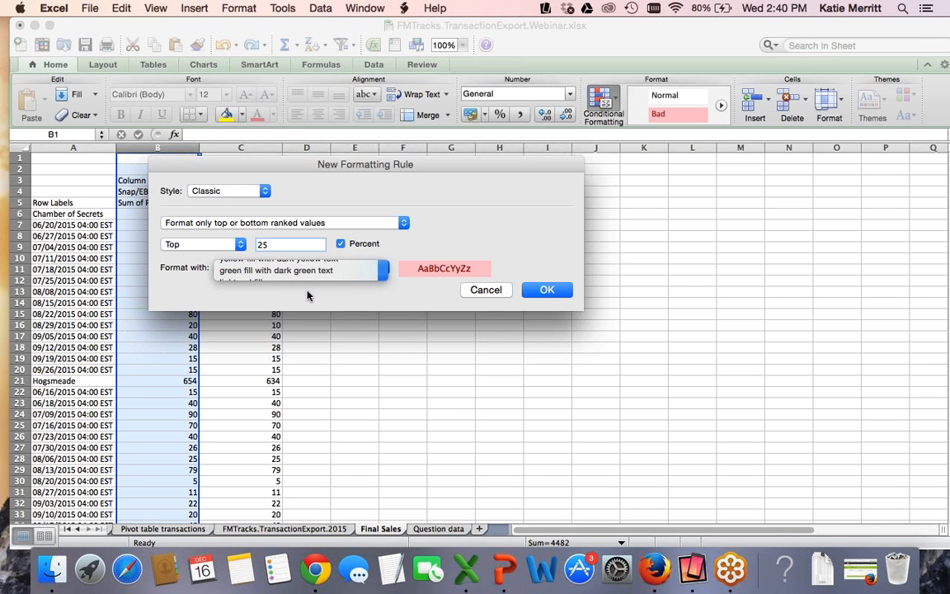
click(542, 288)
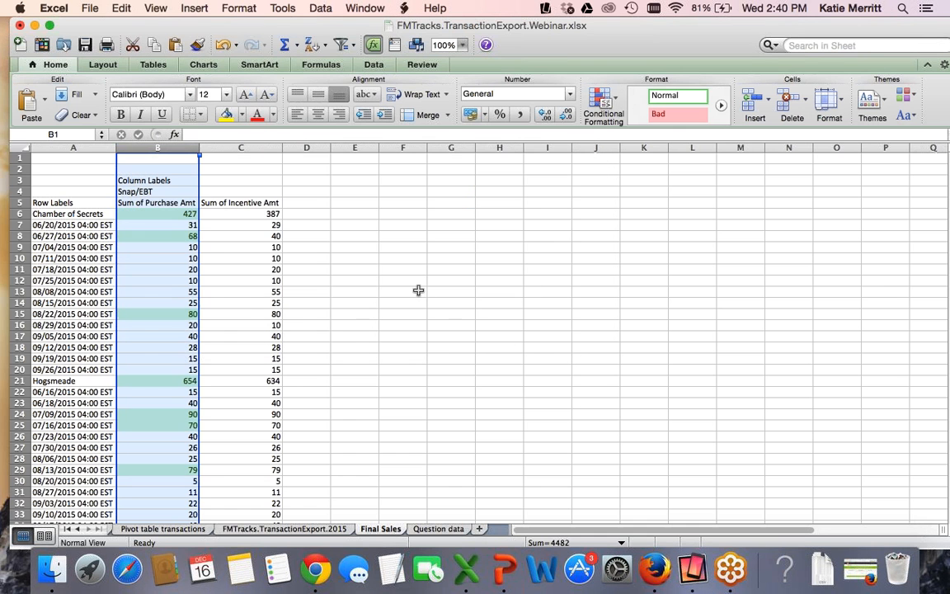
Examine which market totals and dates in the Sum of Purchase Amt column are highlighted, down to the Grand Total.
click(178, 236)
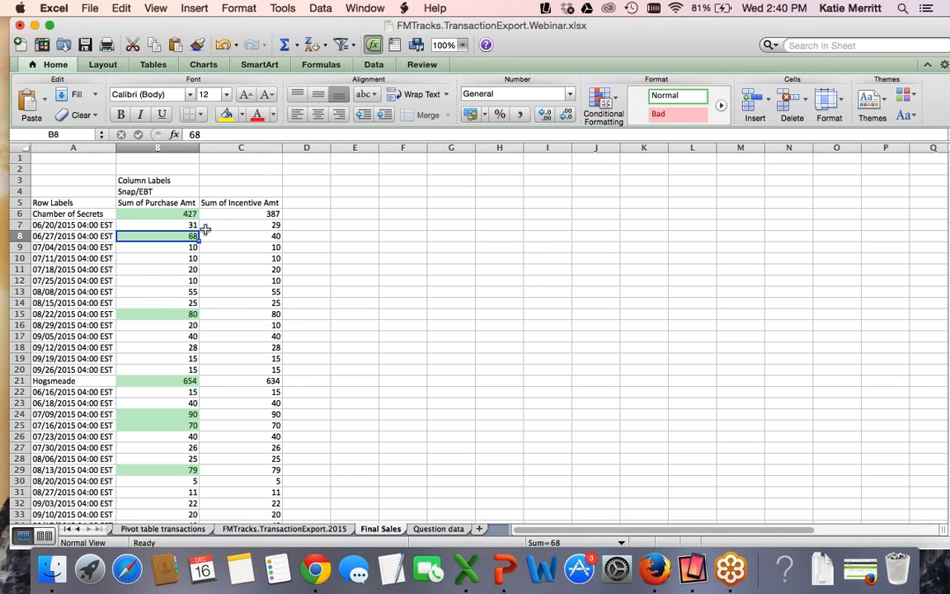
click(177, 313)
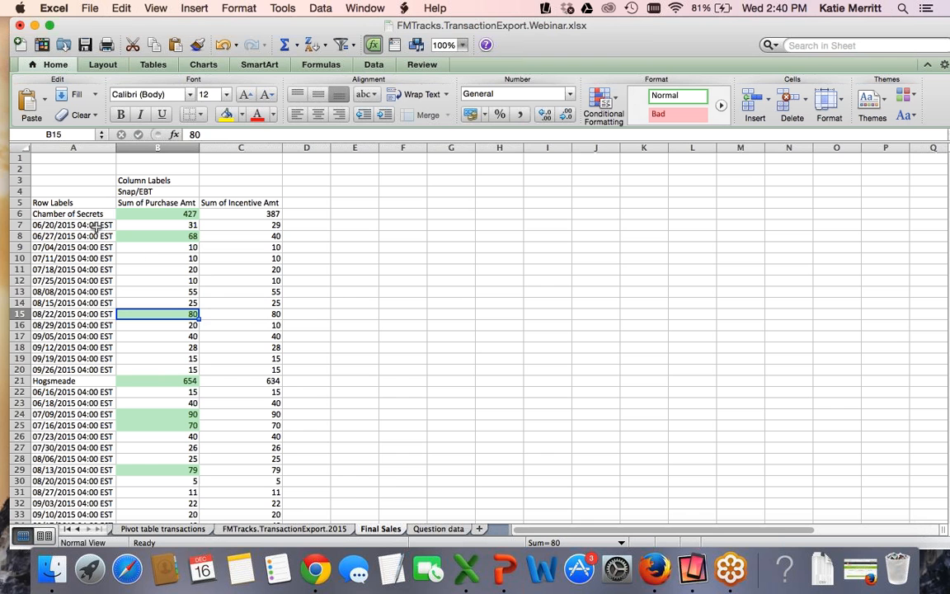
click(70, 214)
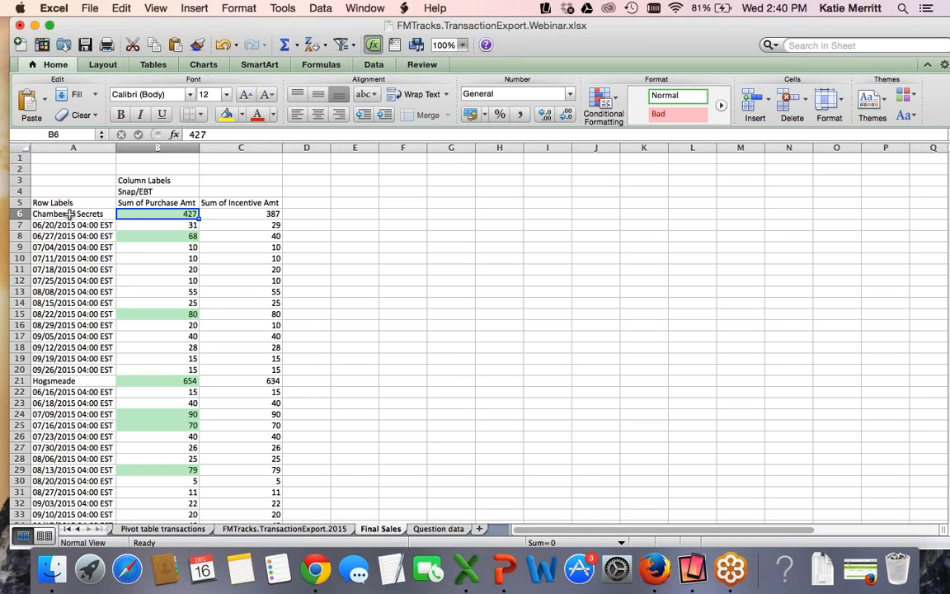
key(Right)
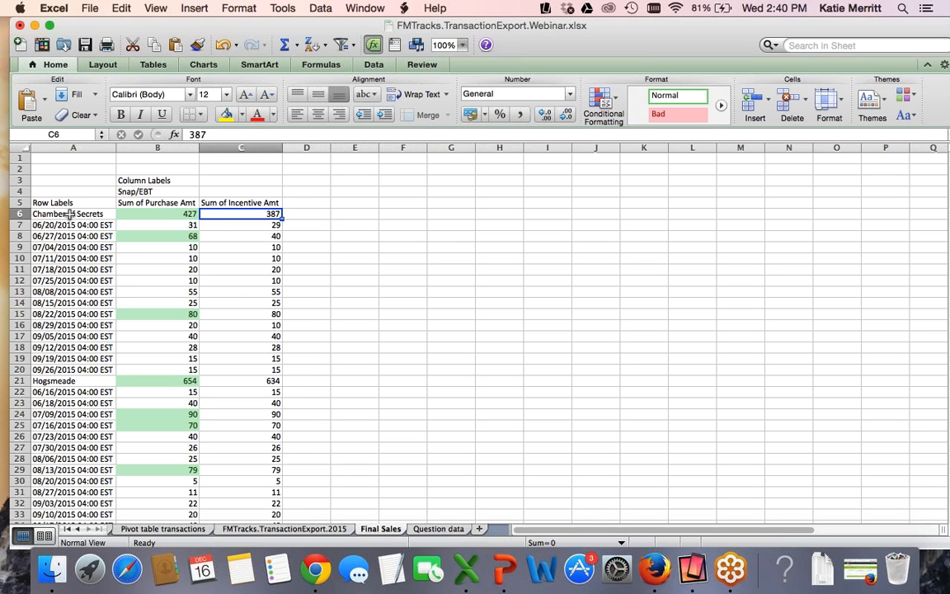
key(Left)
key(Left)
key(Right)
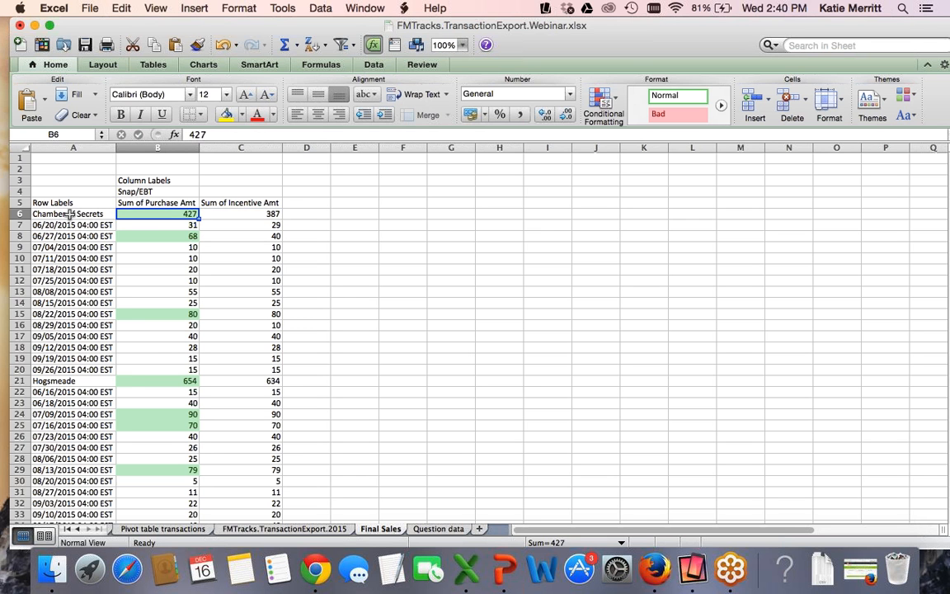
click(127, 379)
scroll(144, 337, down, 2)
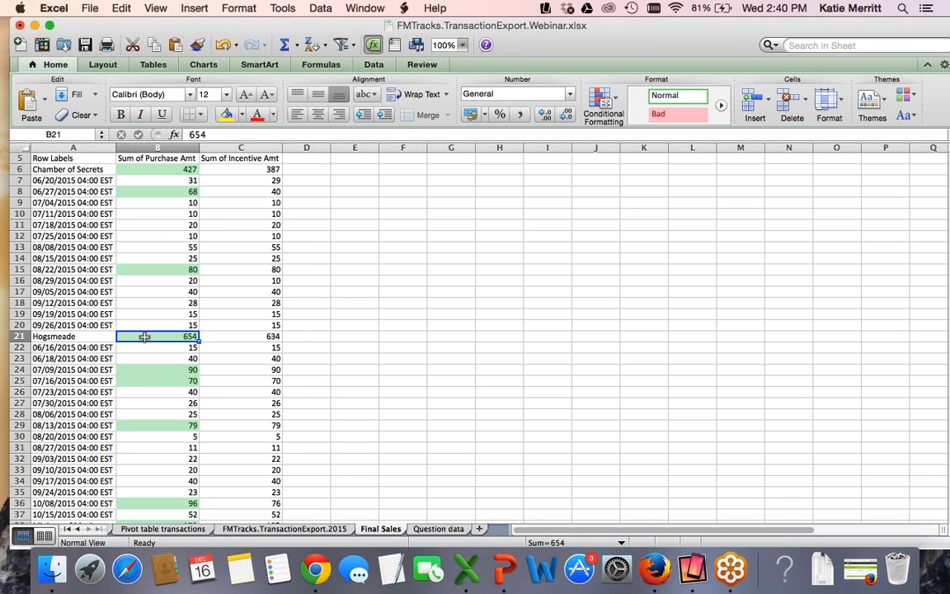
scroll(144, 337, down, 3)
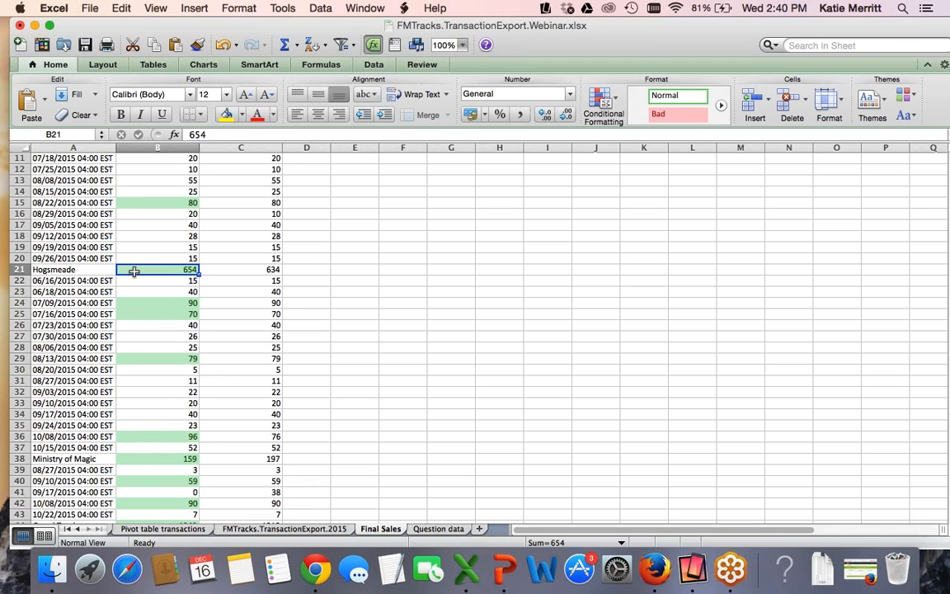
scroll(150, 325, down, 5)
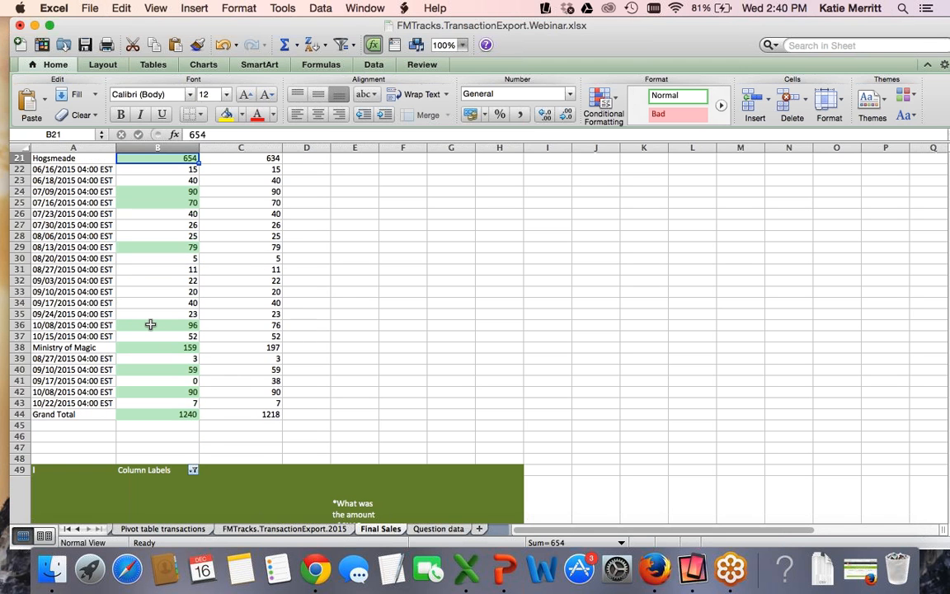
scroll(150, 325, up, 10)
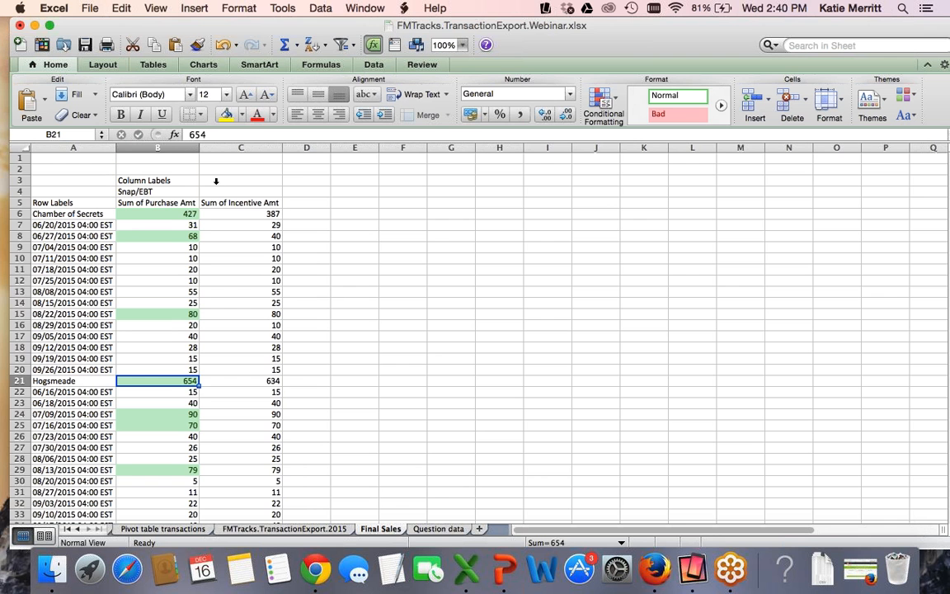
Format values greater than 50 in the Sum of Incentive Amt column C with yellow fill with dark yellow text.
click(240, 148)
click(602, 100)
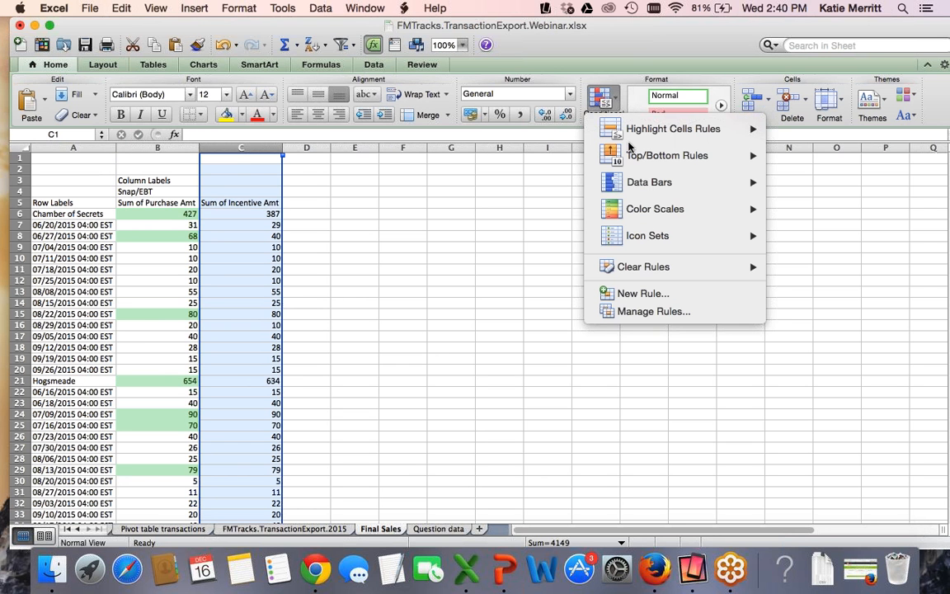
mouse_move(725, 129)
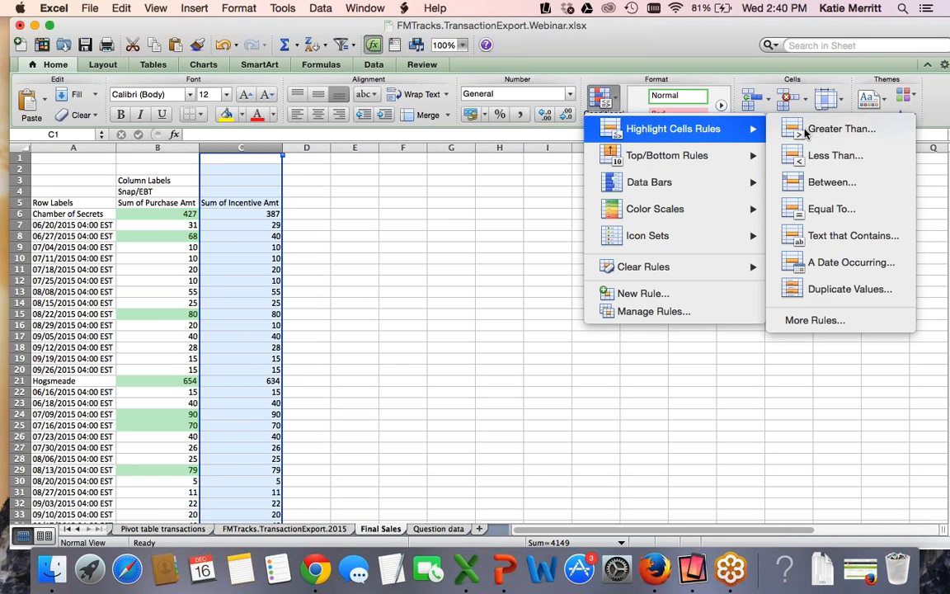
click(839, 128)
click(295, 270)
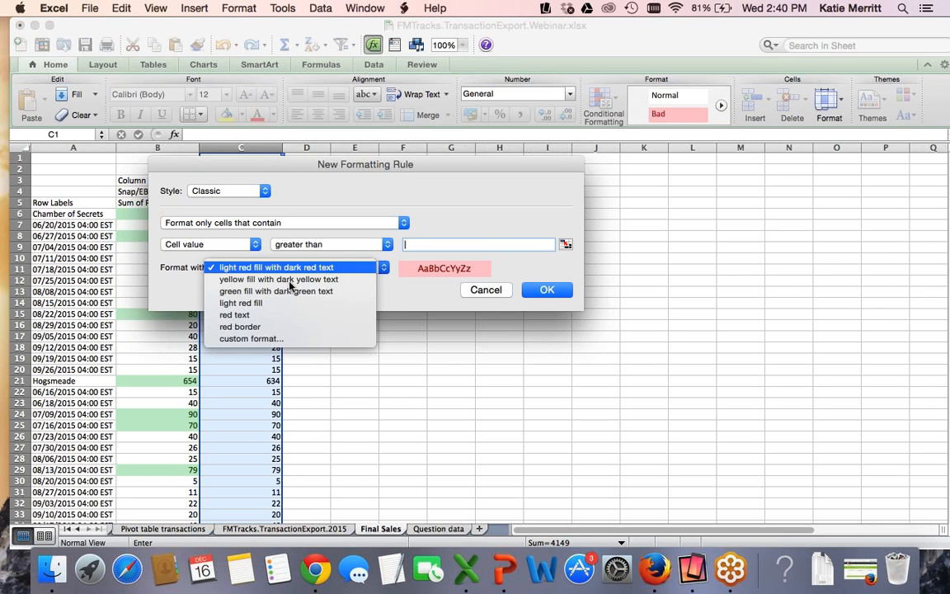
click(330, 279)
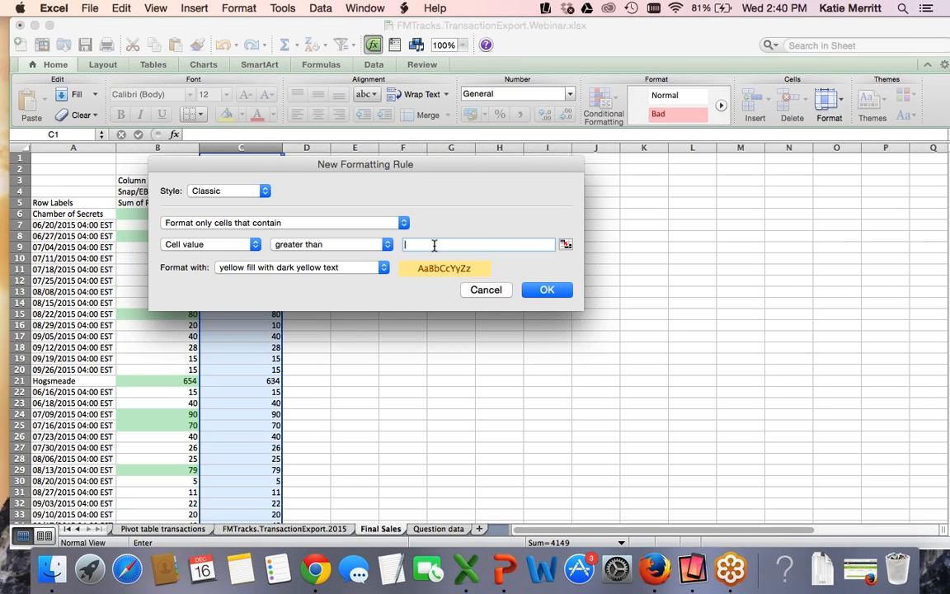
text(50)
click(547, 290)
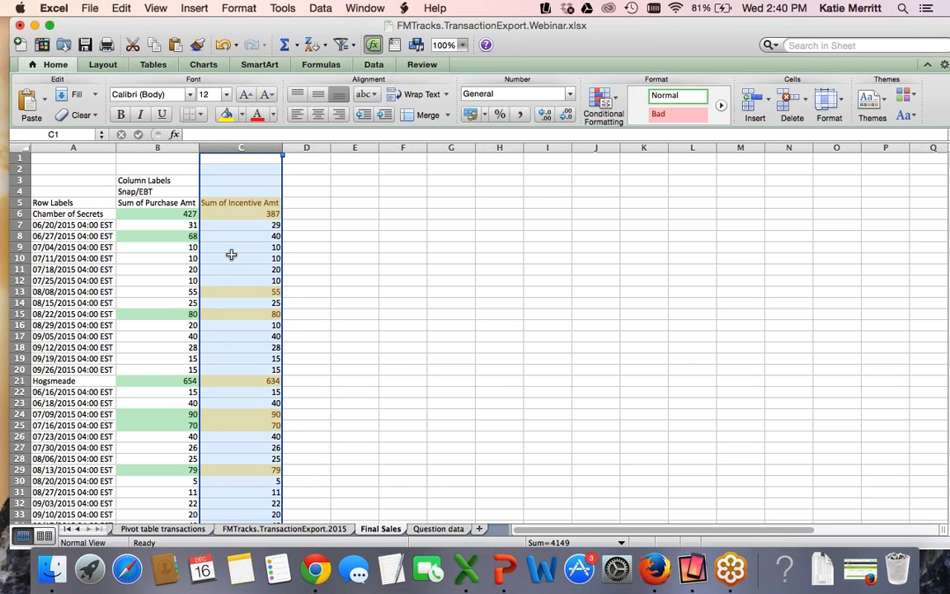
click(304, 276)
click(269, 285)
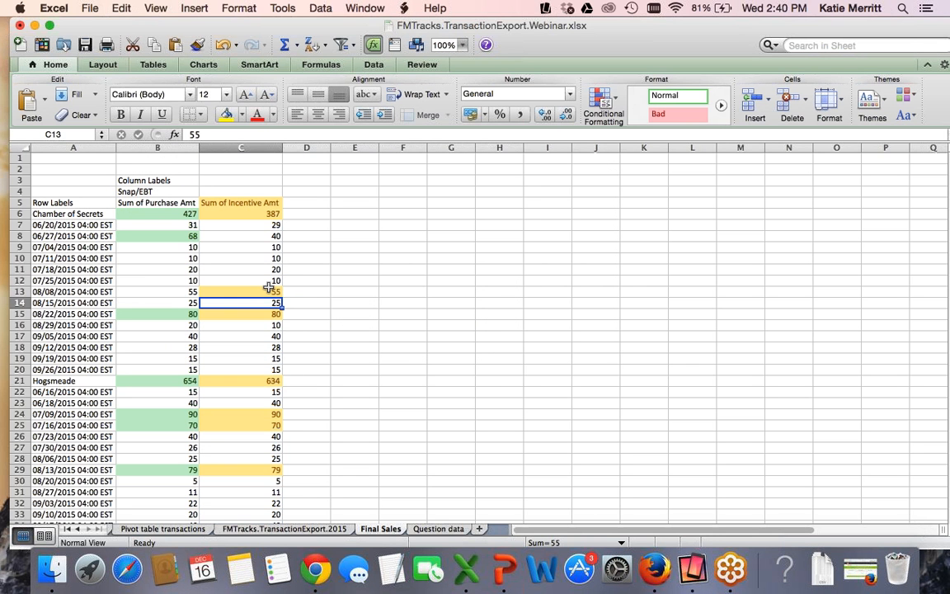
Try to insert a blank column before the pivot table's Sum of Purchase Amt column B.
key(Down)
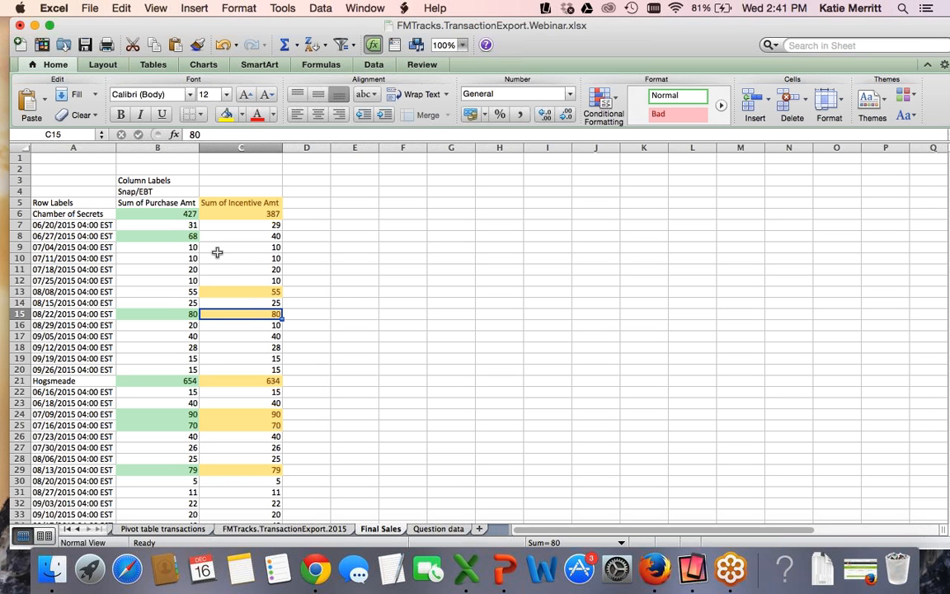
click(160, 148)
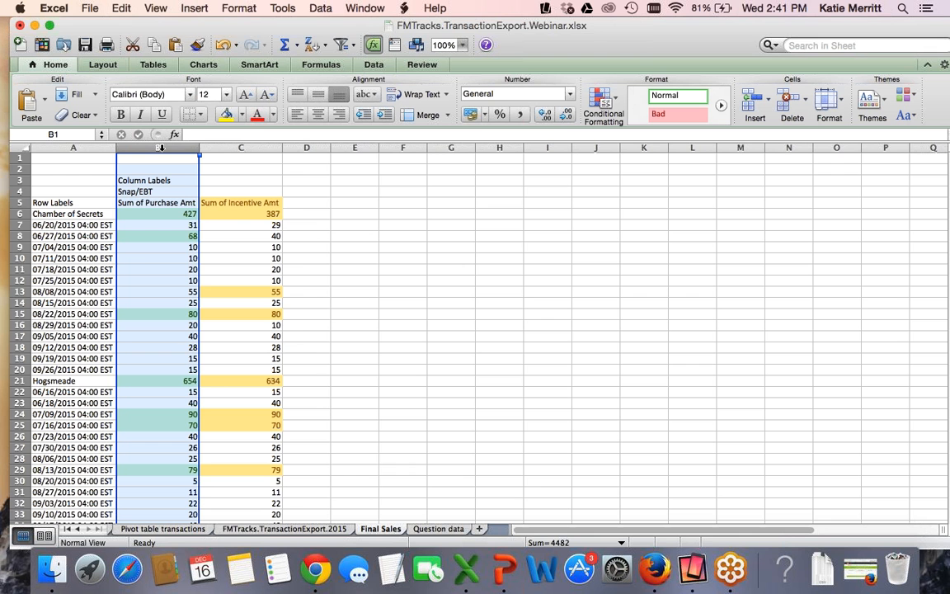
right_click(163, 150)
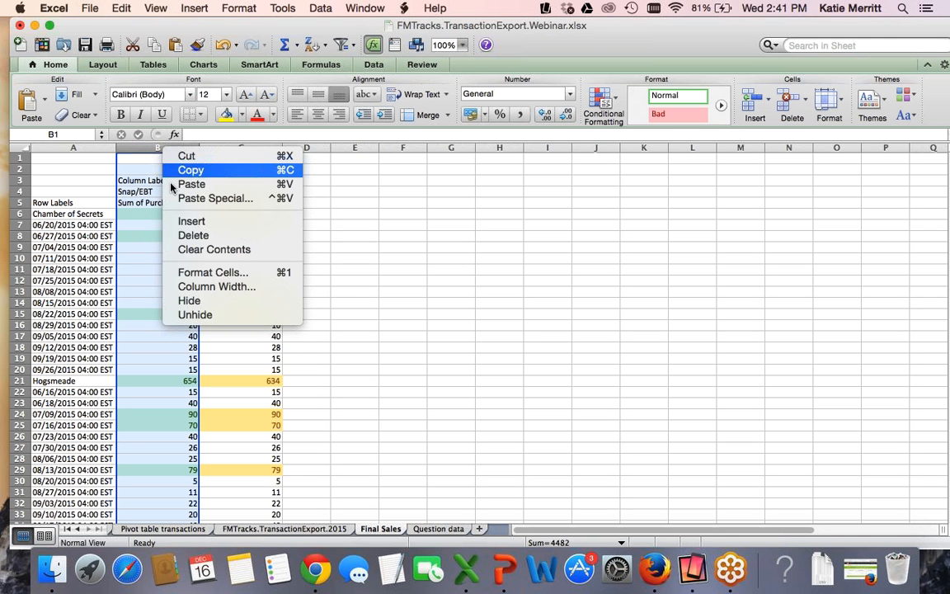
click(176, 220)
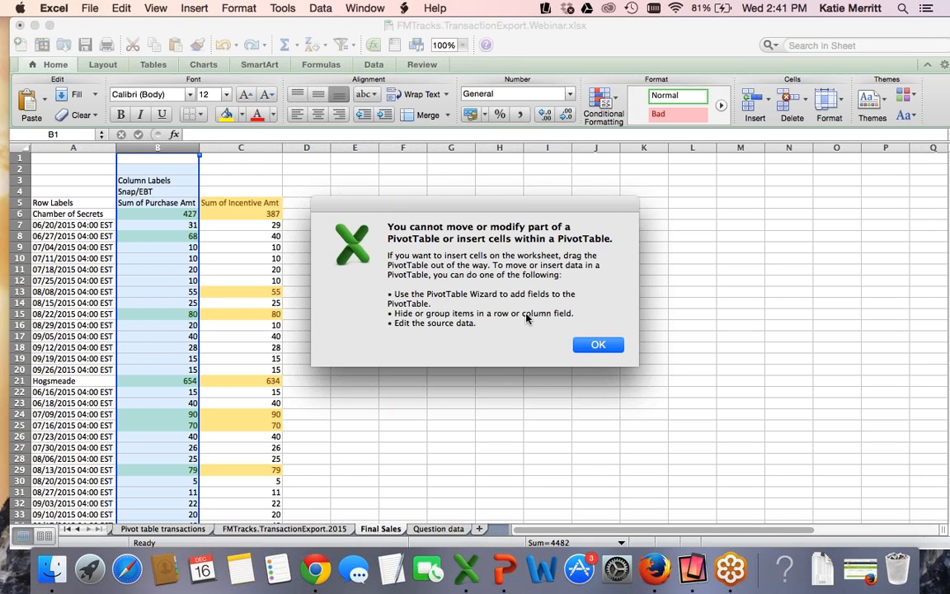
click(602, 342)
click(415, 381)
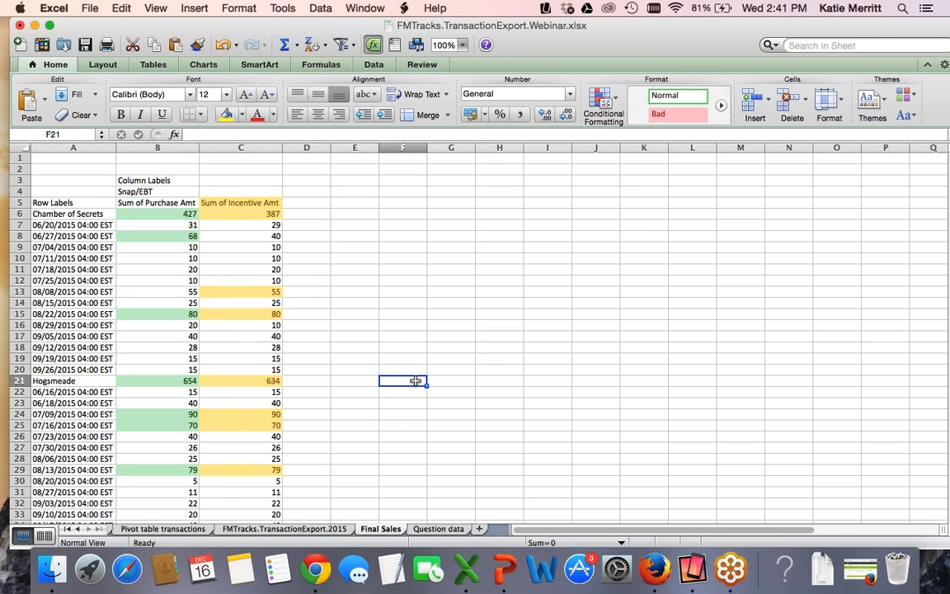
Copy the whole pivot table range A3:C44 and paste it at cell K3 on the Final Sales sheet.
scroll(415, 381, down, 9)
drag(270, 377, 25, 174)
key(super+c)
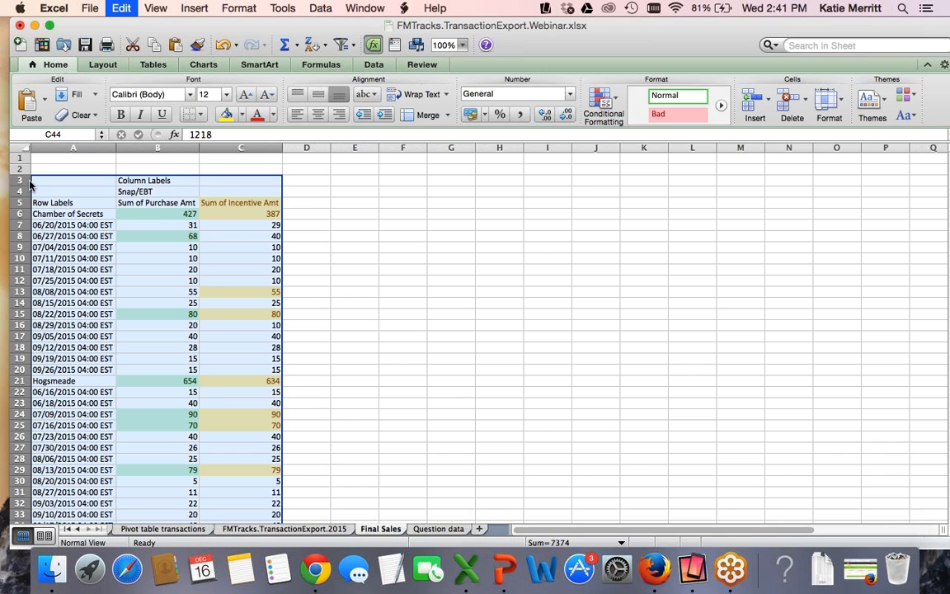
scroll(613, 169, up, 9)
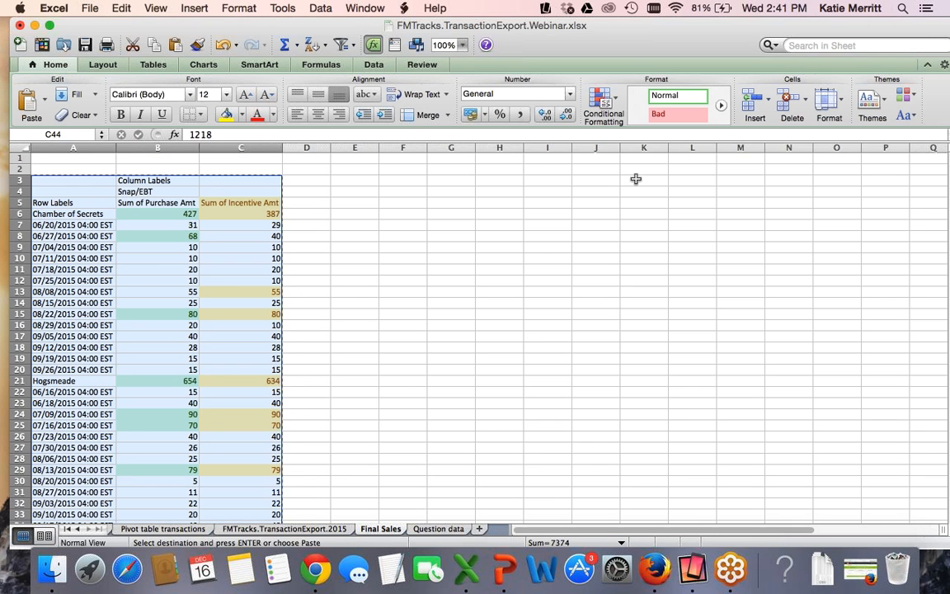
click(635, 179)
key(super+v)
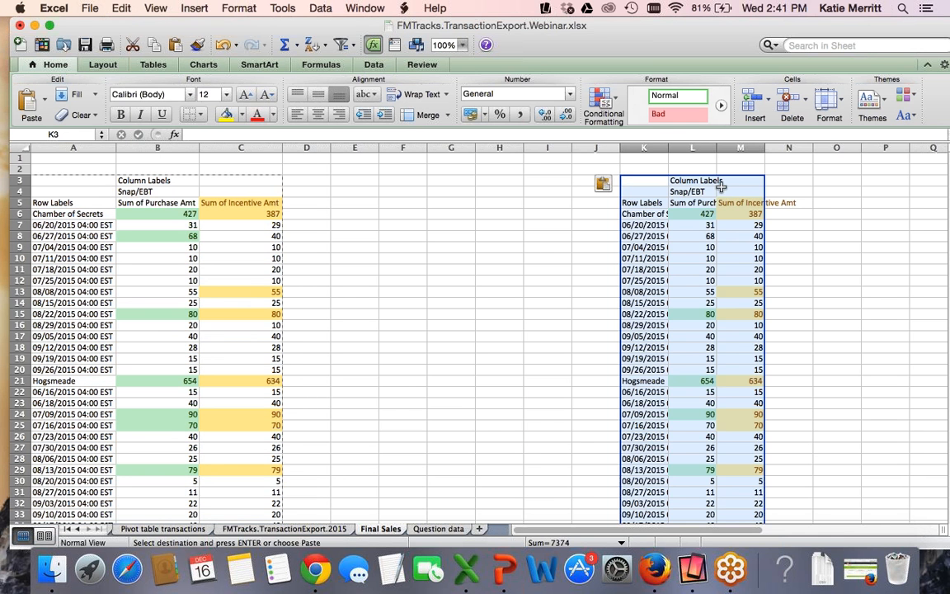
Autofit the widths of columns K, L and M holding the pasted copy.
double_click(715, 153)
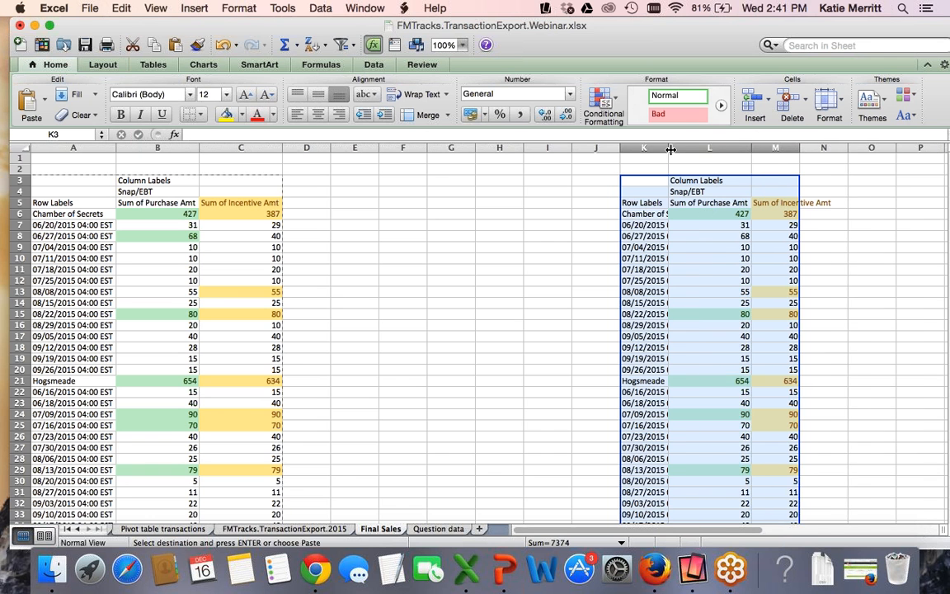
double_click(668, 149)
double_click(836, 148)
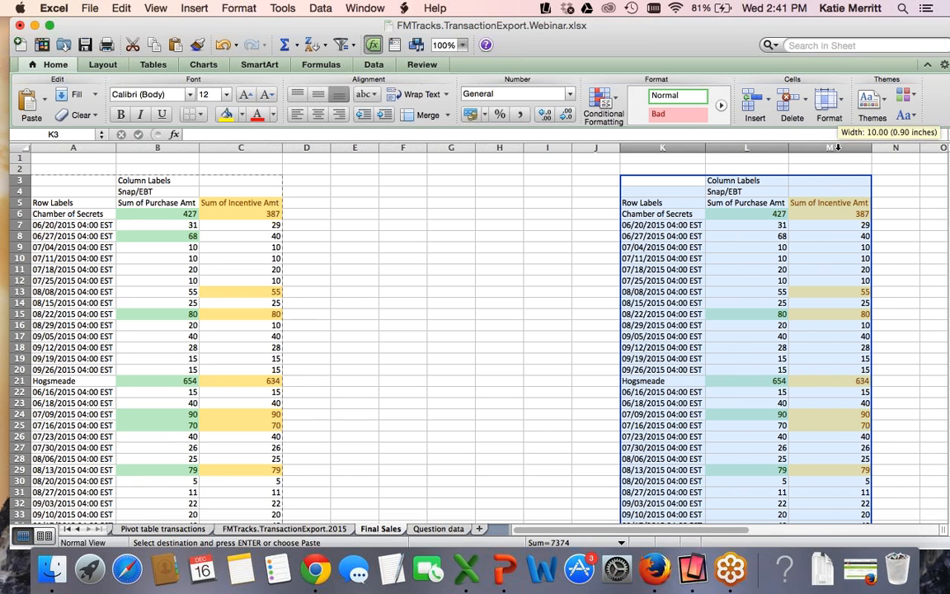
Insert two blank columns between the copied row labels and the copied Sum of Purchase Amt column.
right_click(751, 151)
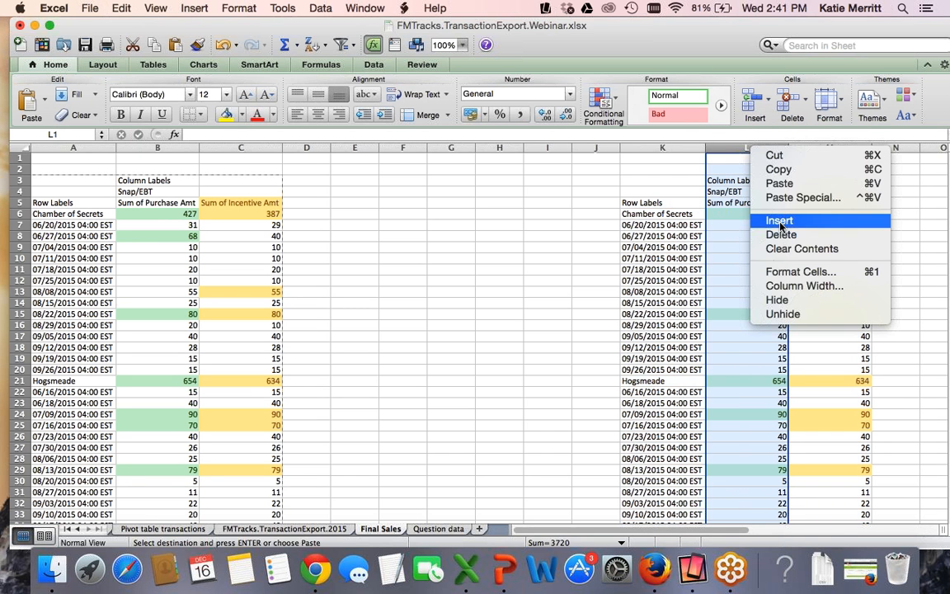
click(780, 221)
right_click(736, 154)
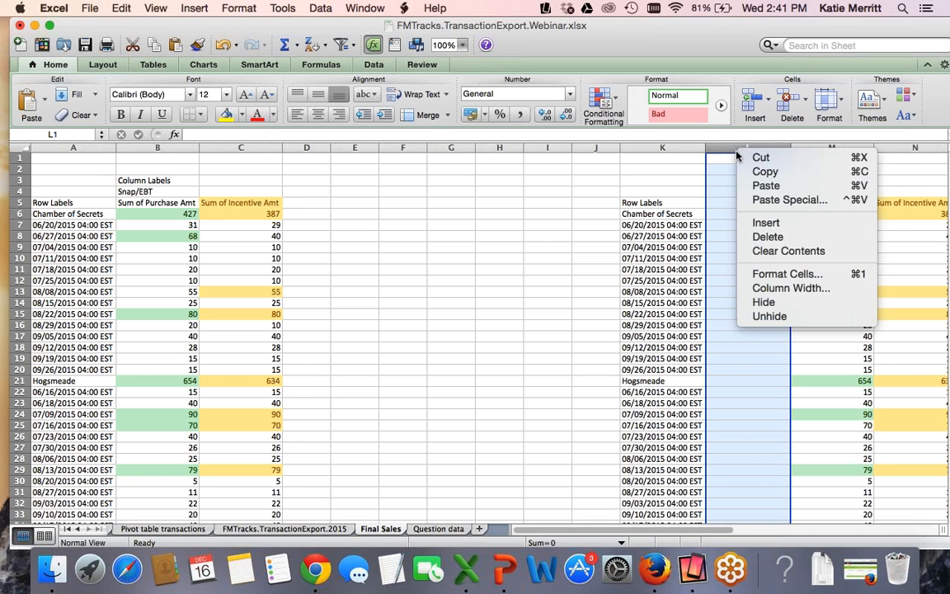
click(759, 252)
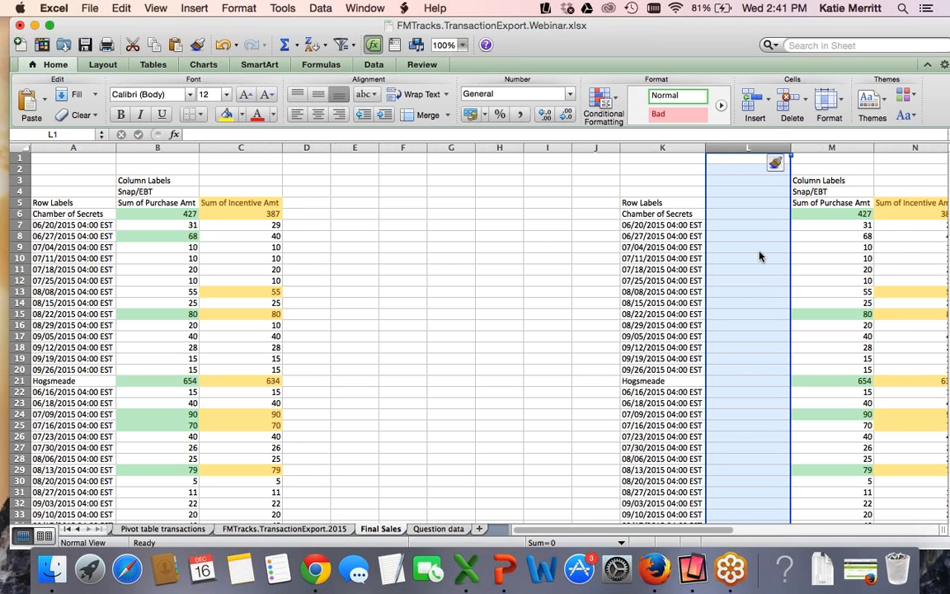
click(716, 258)
click(674, 227)
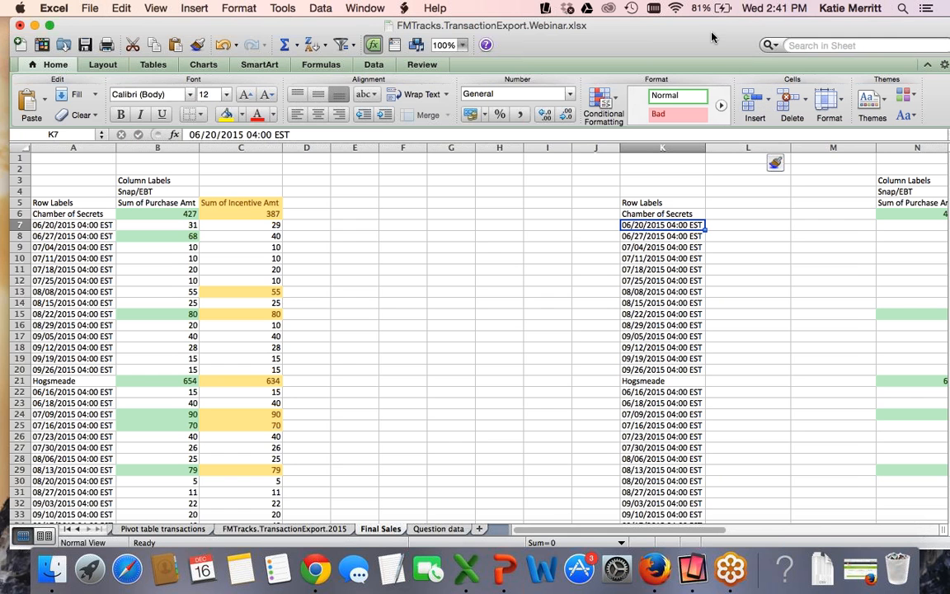
Start Text to Columns on the copied row labels K7:K43 with Delimited as the original data type.
drag(711, 33, 679, 28)
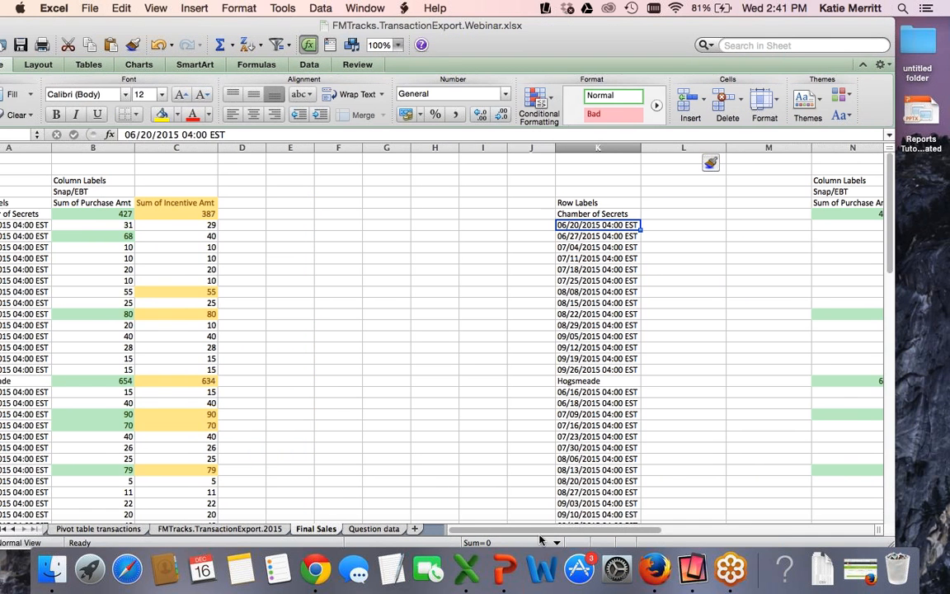
drag(546, 534, 596, 532)
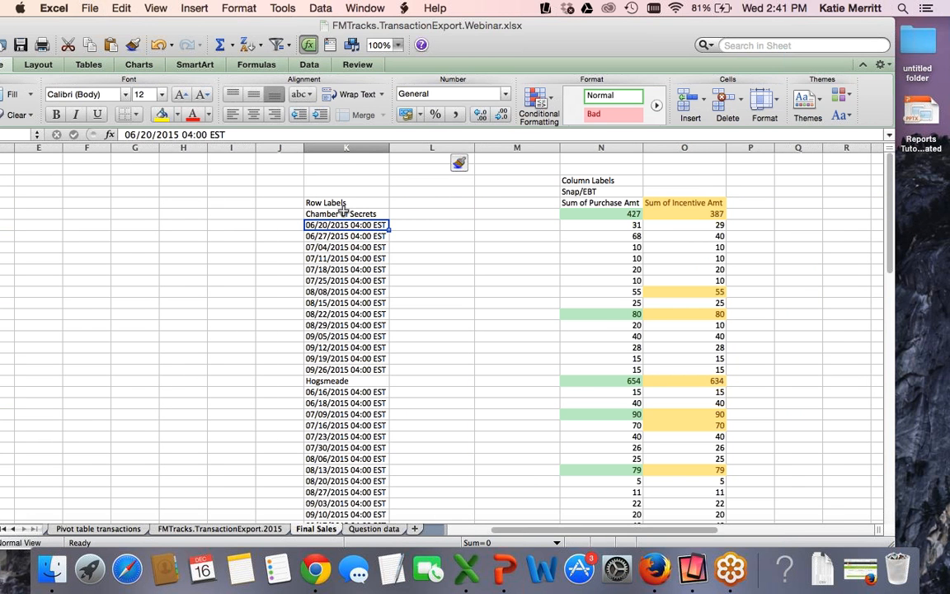
drag(335, 224, 323, 371)
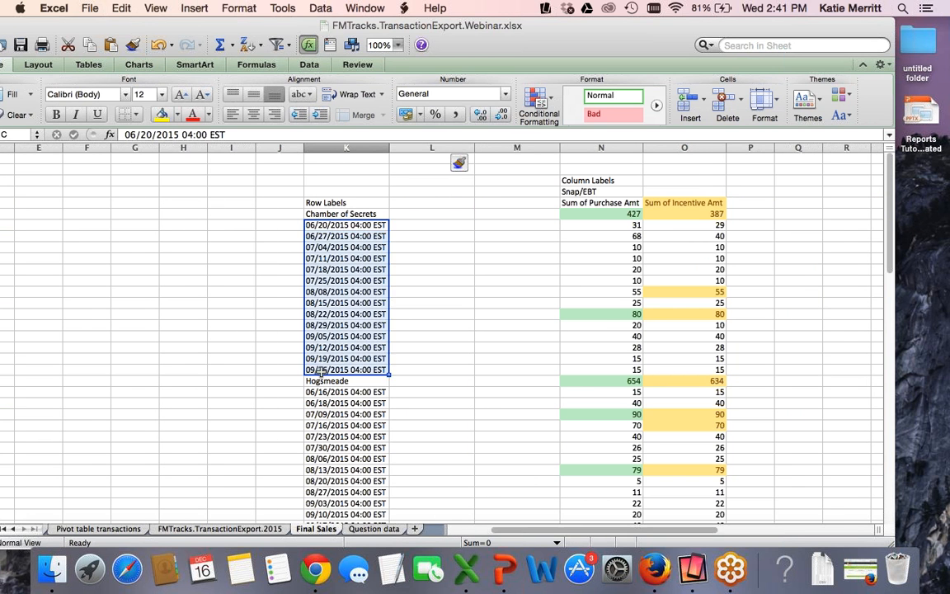
click(342, 291)
drag(343, 224, 337, 469)
scroll(337, 469, up, 5)
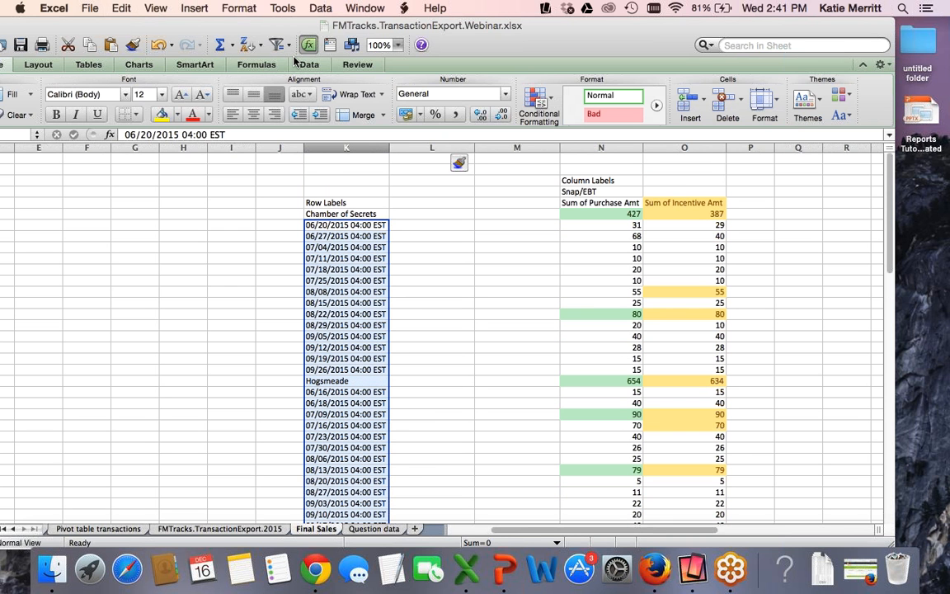
click(305, 64)
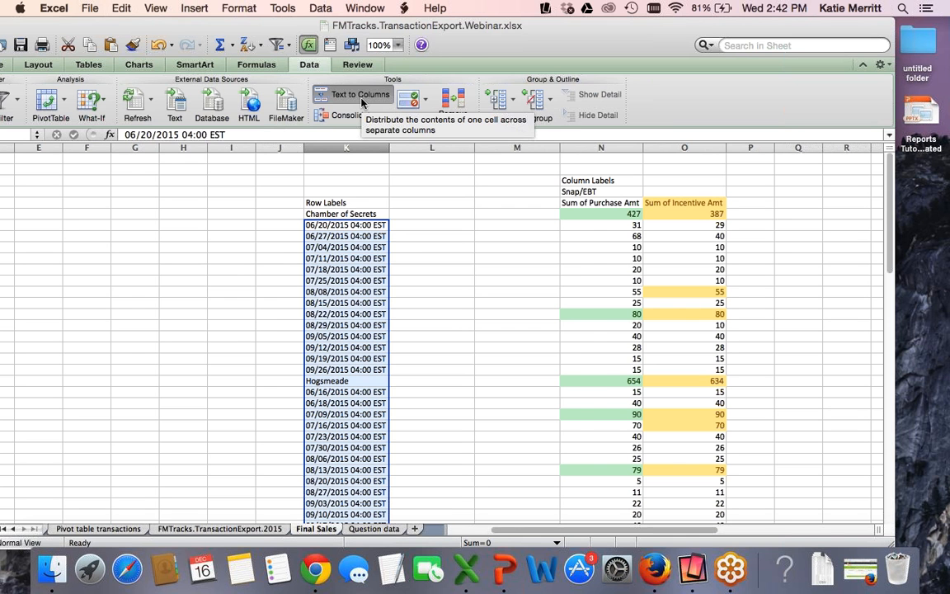
click(361, 98)
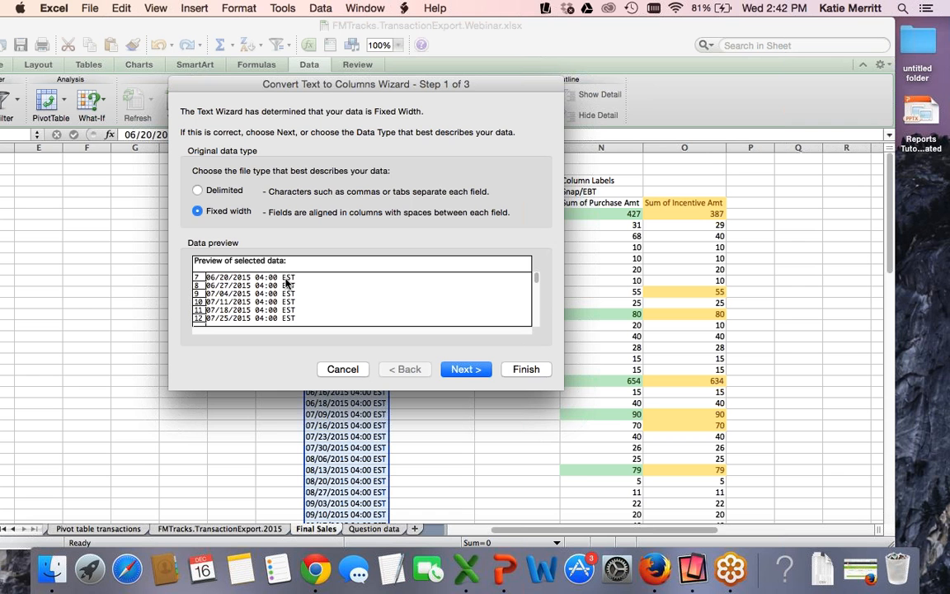
click(197, 190)
click(464, 369)
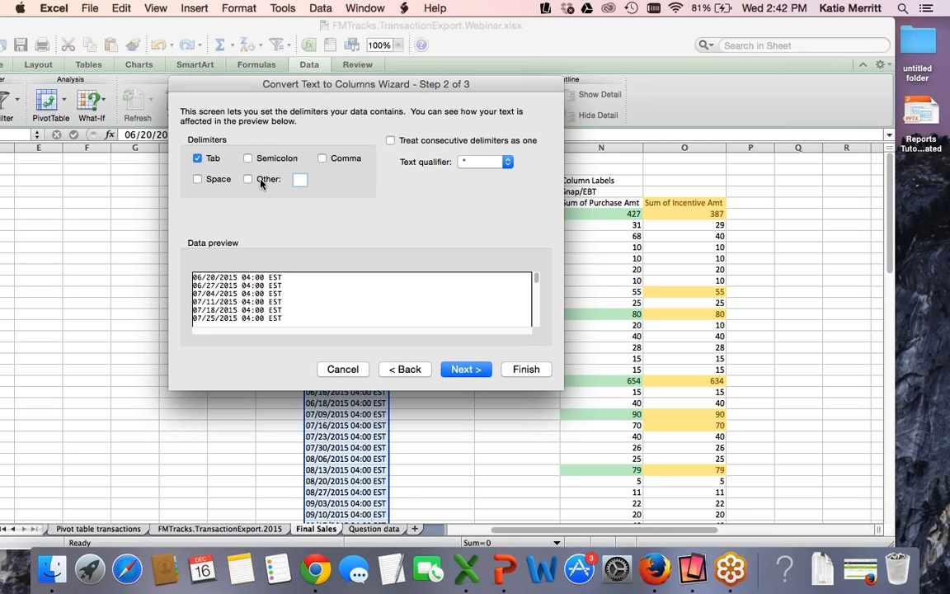
Split the labels using only Space as the delimiter, with General column format and destination K7.
click(198, 178)
click(198, 159)
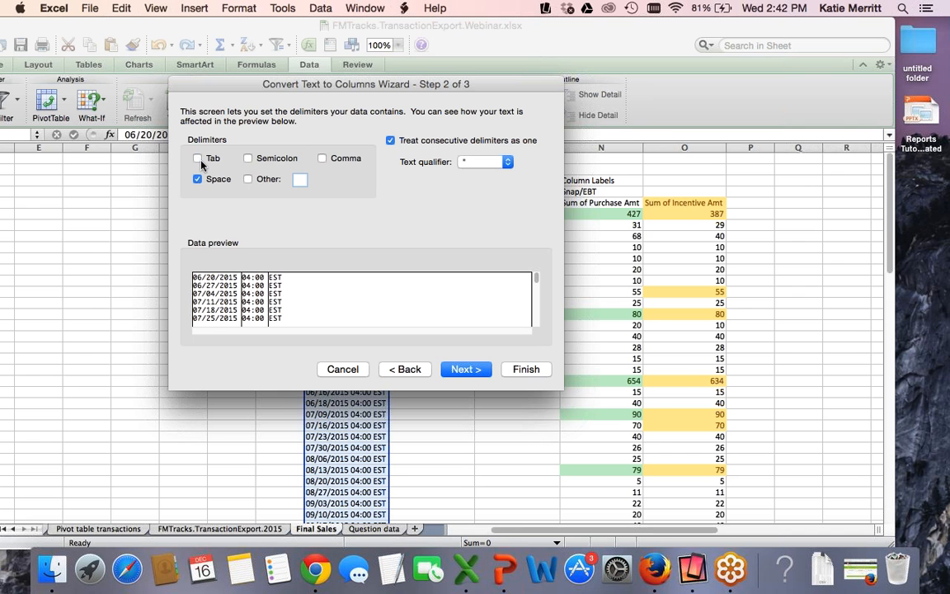
click(466, 370)
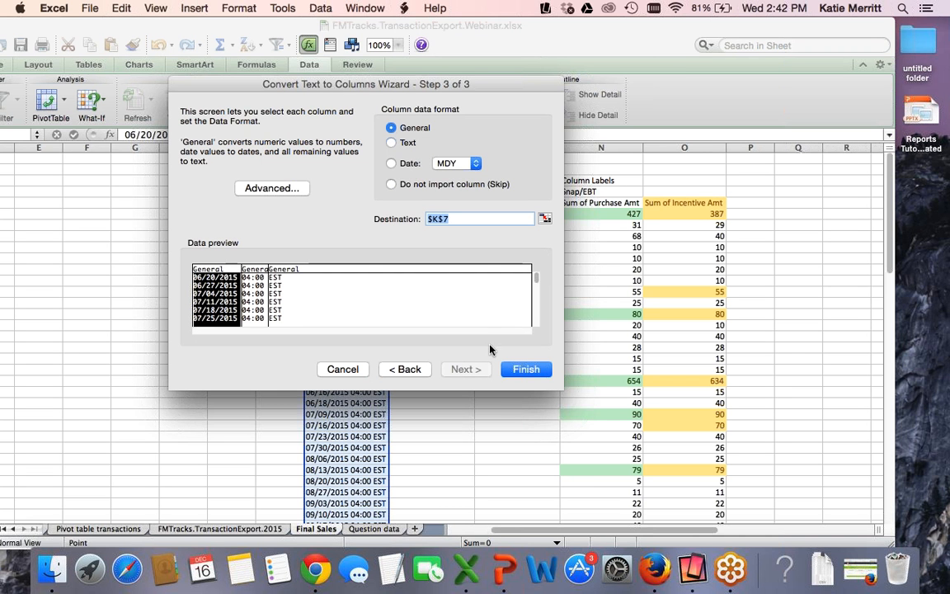
click(526, 370)
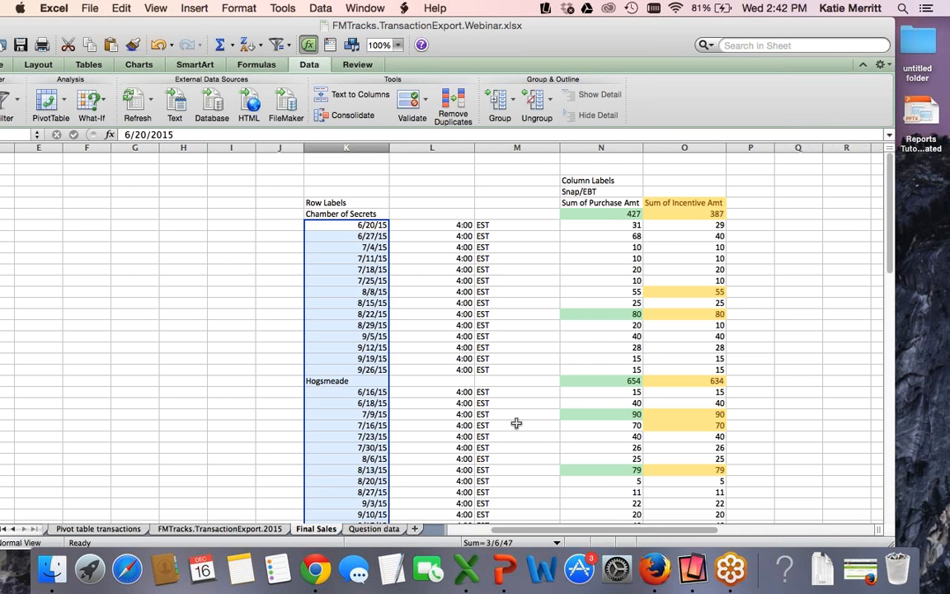
Delete columns L and M, which hold the split-off times and EST text.
click(516, 424)
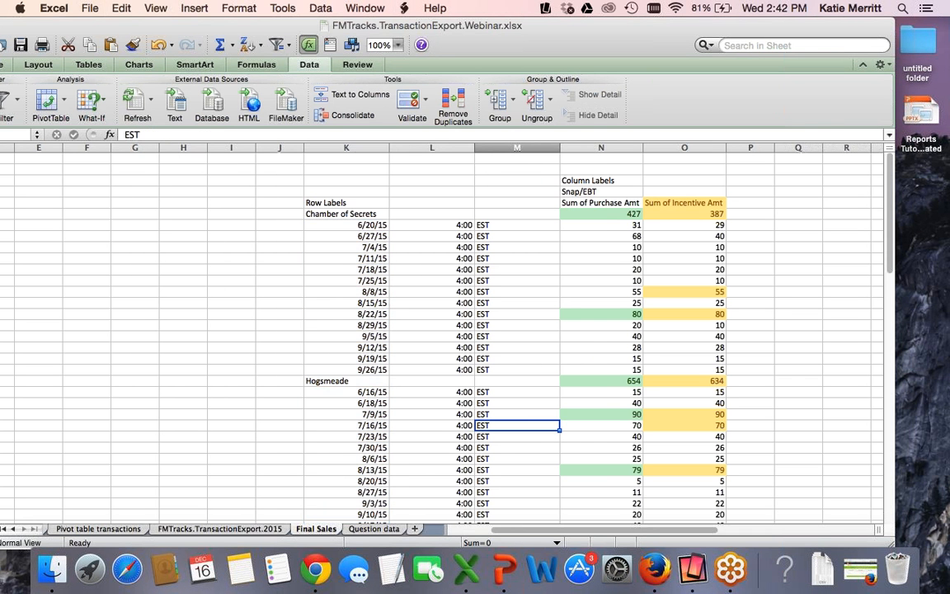
scroll(509, 233, down, 3)
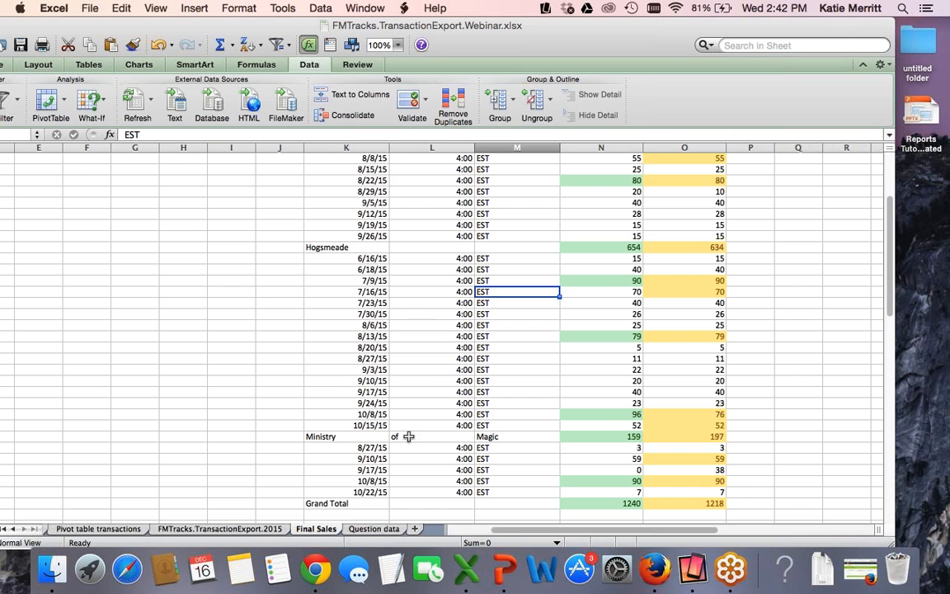
click(433, 436)
click(347, 436)
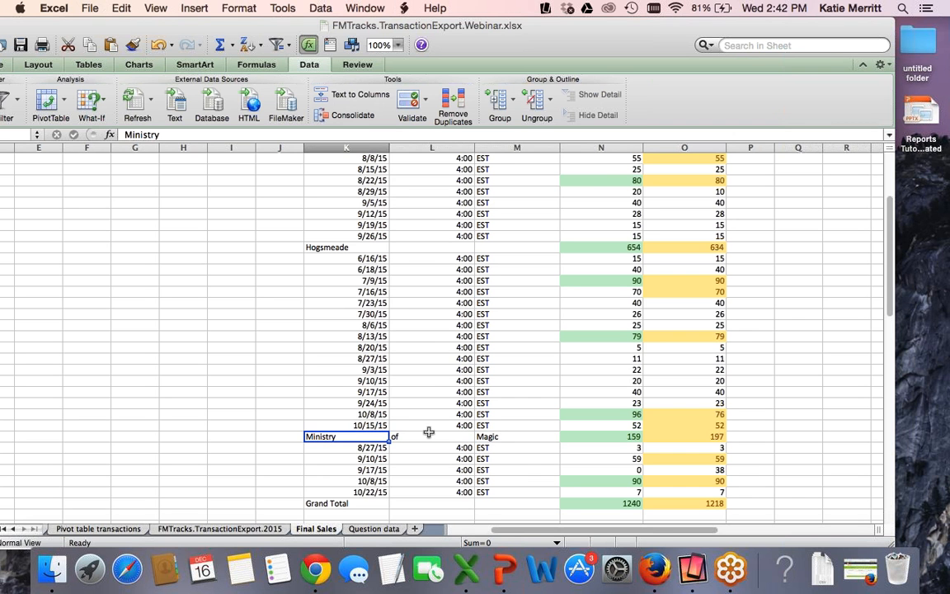
scroll(437, 281, up, 4)
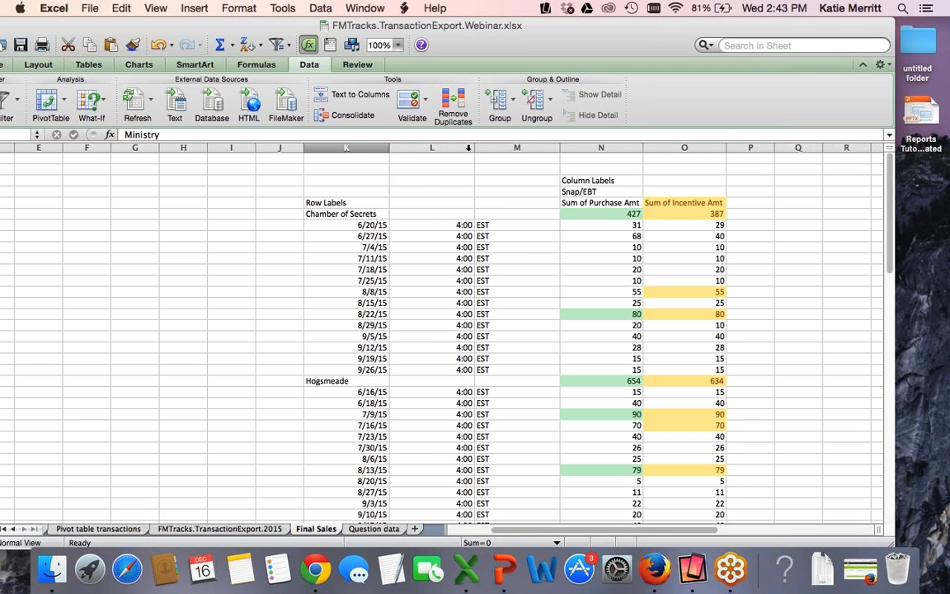
drag(431, 147, 511, 147)
right_click(498, 149)
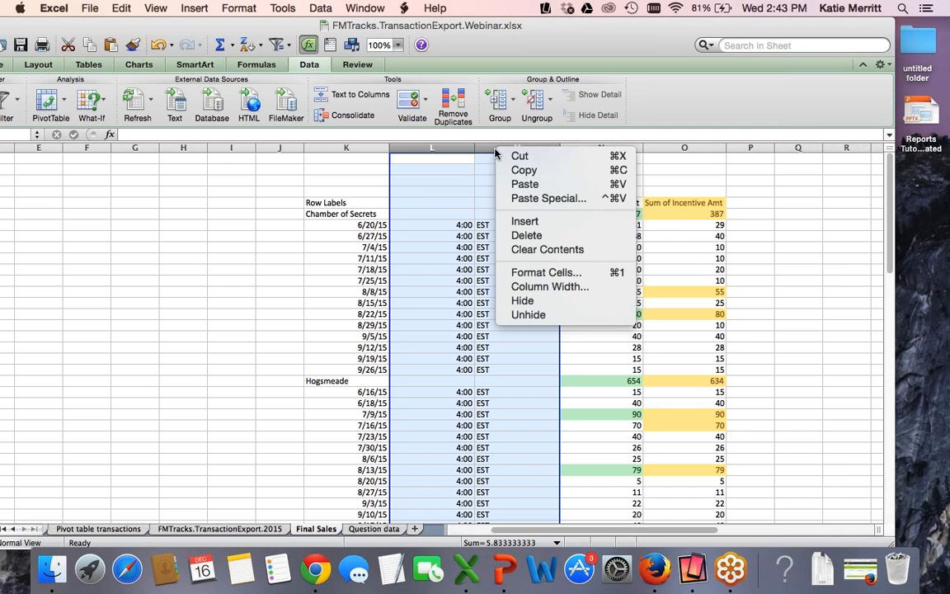
click(510, 235)
click(372, 258)
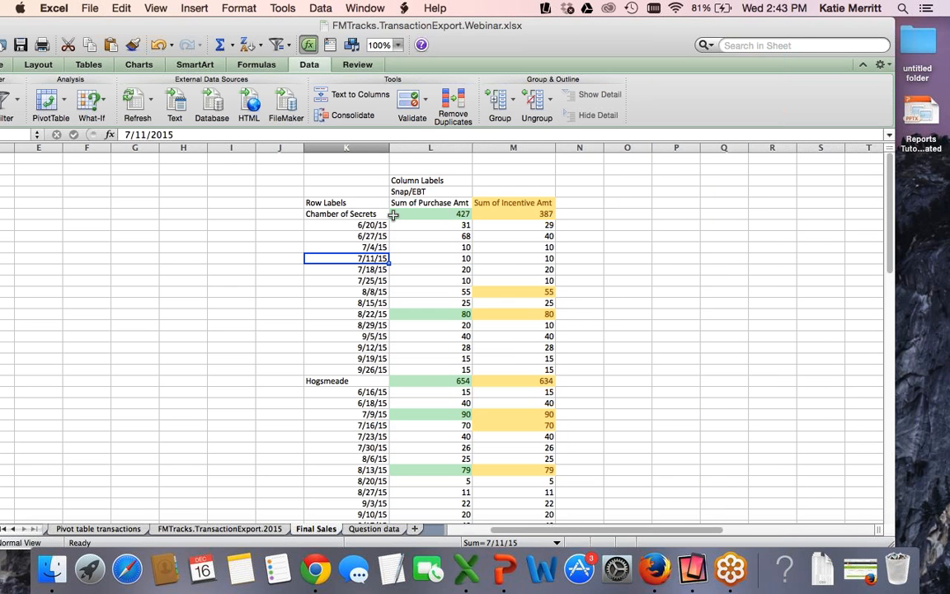
drag(346, 224, 359, 354)
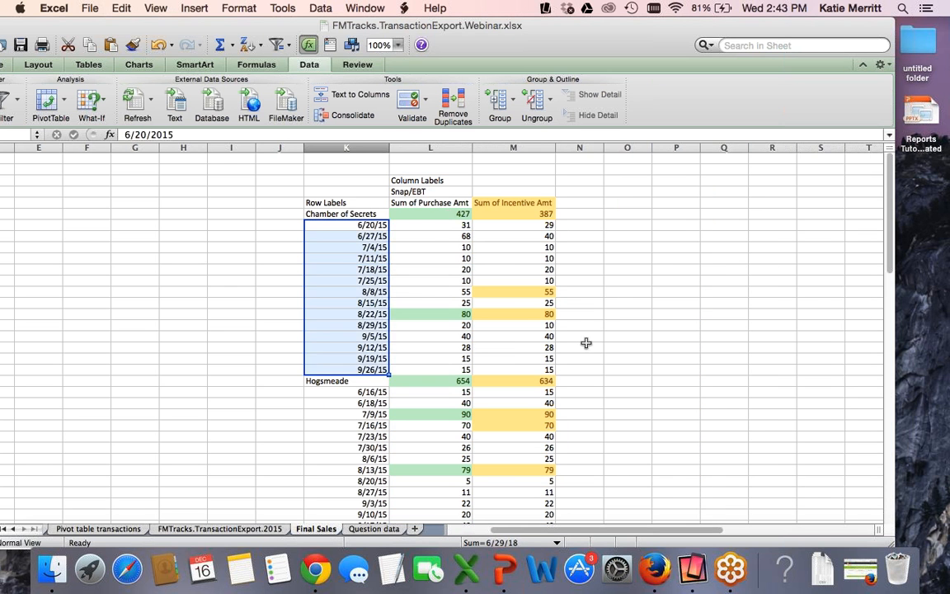
click(522, 339)
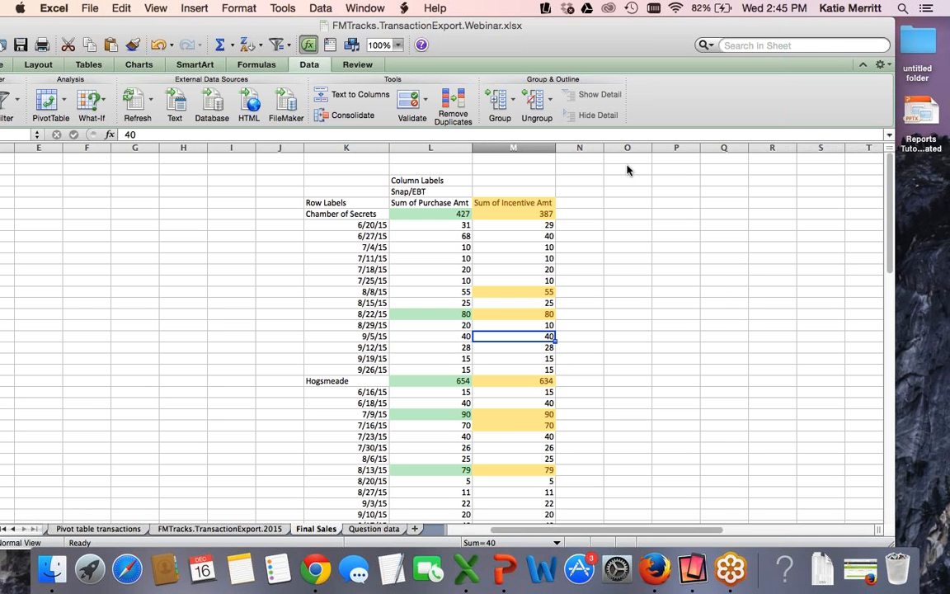
Switch to Firefox and open the Transaction Export spreadsheet in Google Sheets.
drag(626, 169, 647, 59)
click(314, 561)
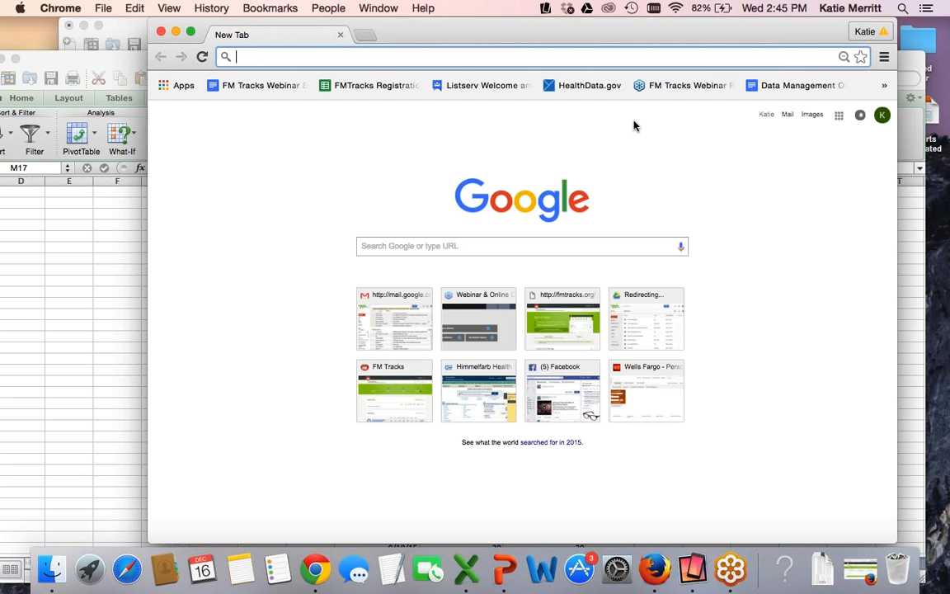
click(654, 568)
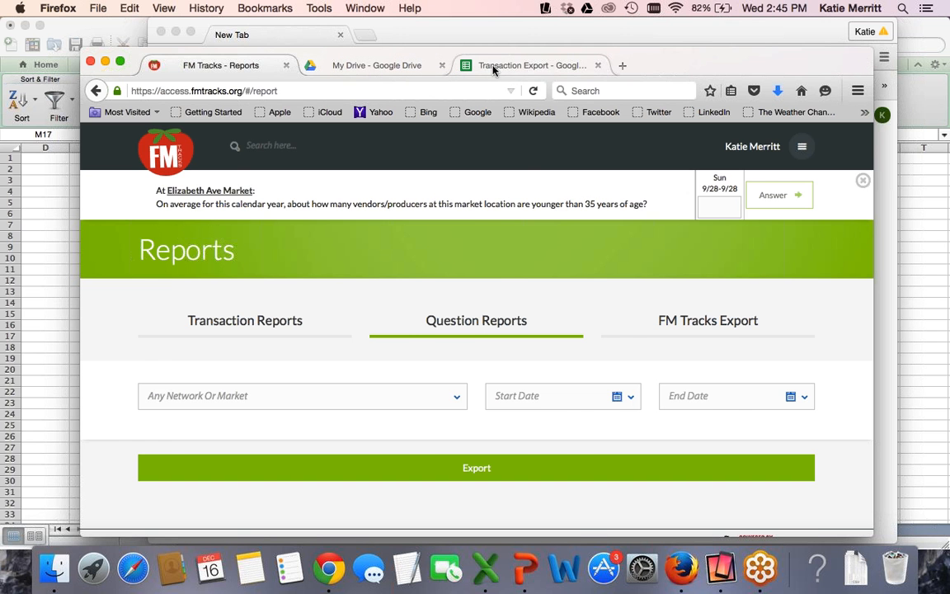
click(493, 65)
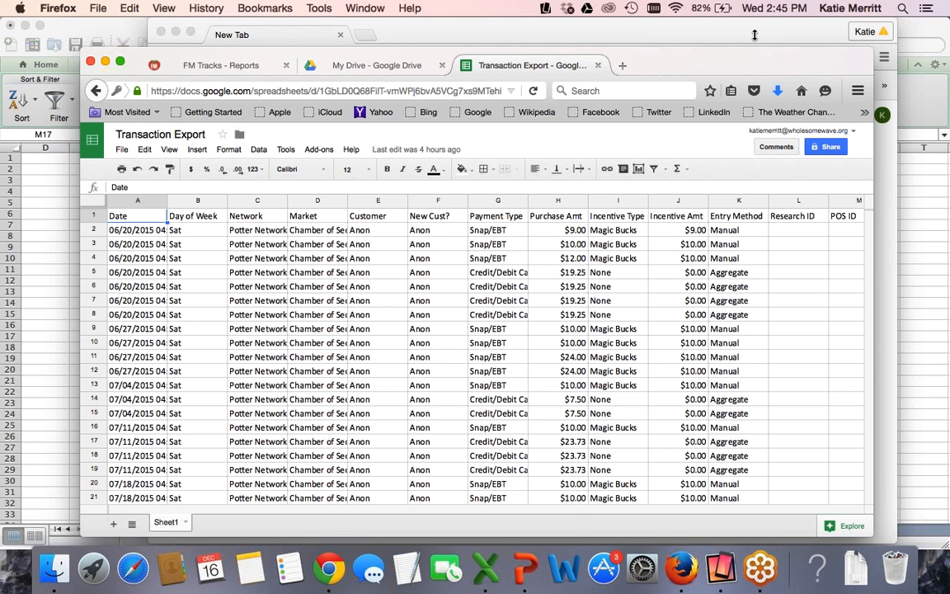
Open Explore for the Transaction Export data and review the suggested charts as far as the Histogram of Purchase Amt.
drag(721, 48, 701, 33)
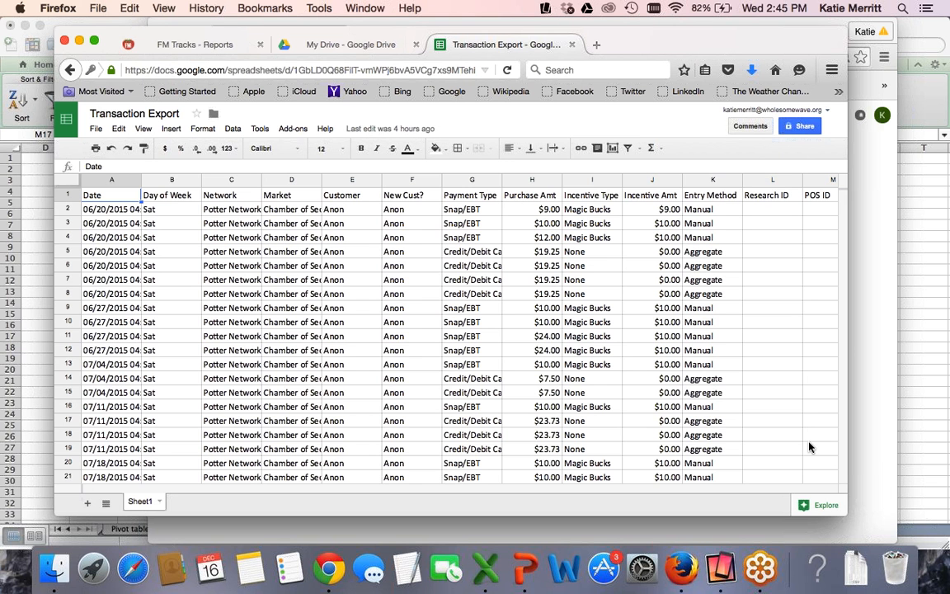
click(813, 508)
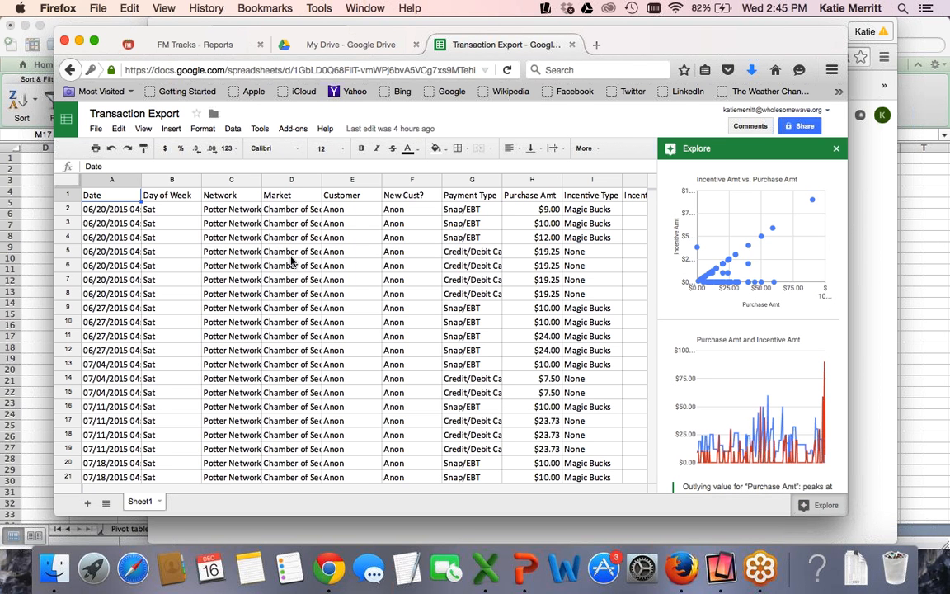
mouse_move(754, 274)
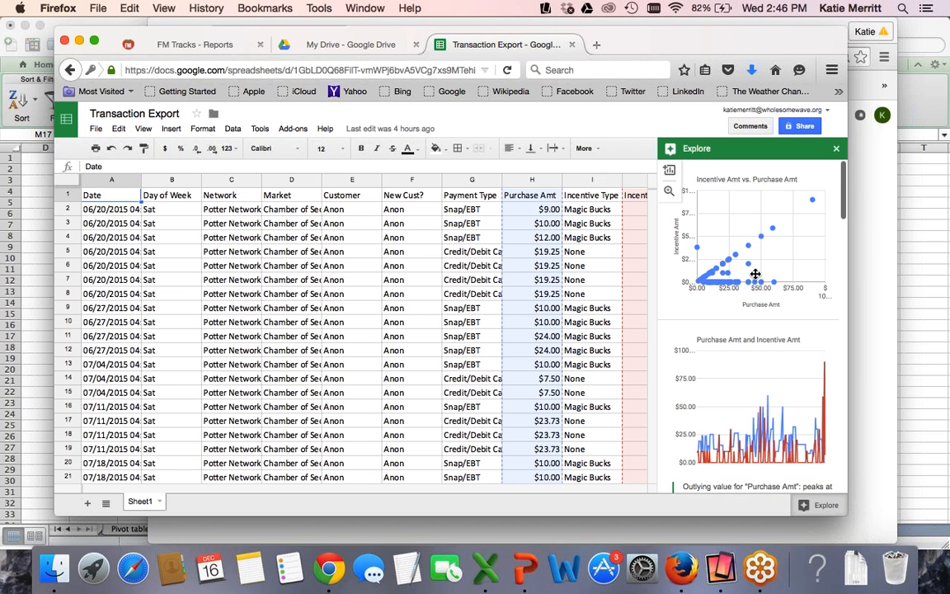
scroll(755, 274, down, 2)
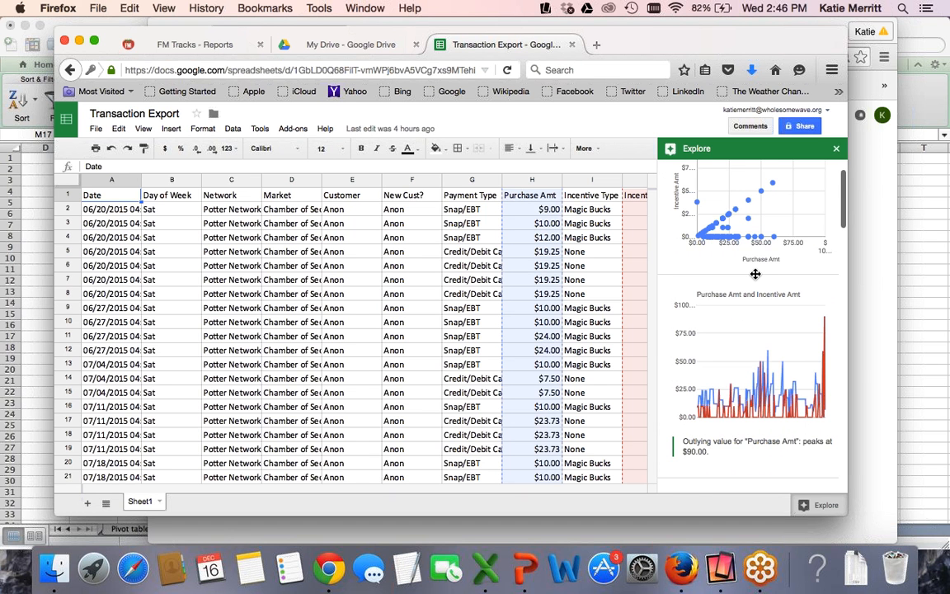
scroll(755, 274, down, 2)
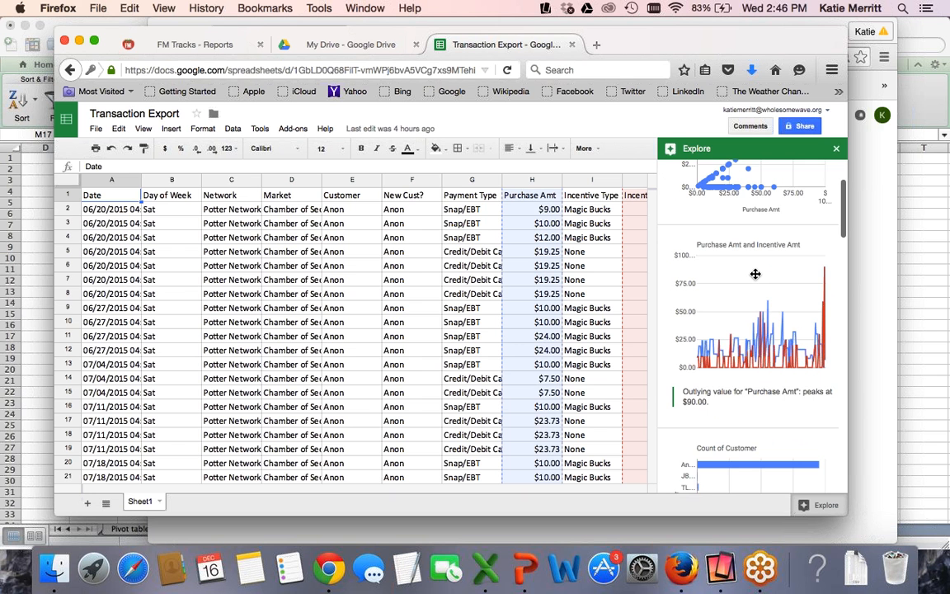
scroll(756, 279, down, 10)
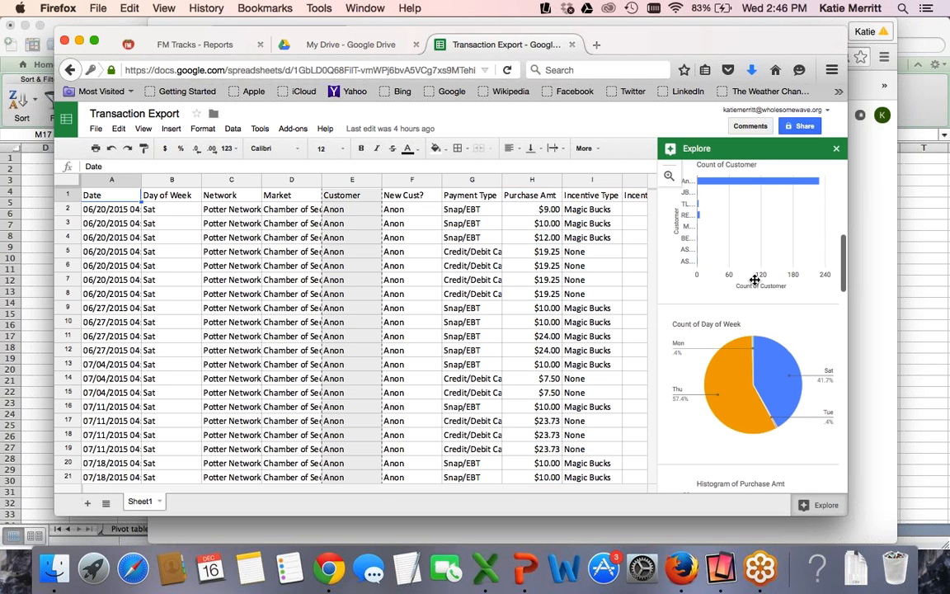
scroll(754, 280, down, 2)
scroll(732, 314, down, 1)
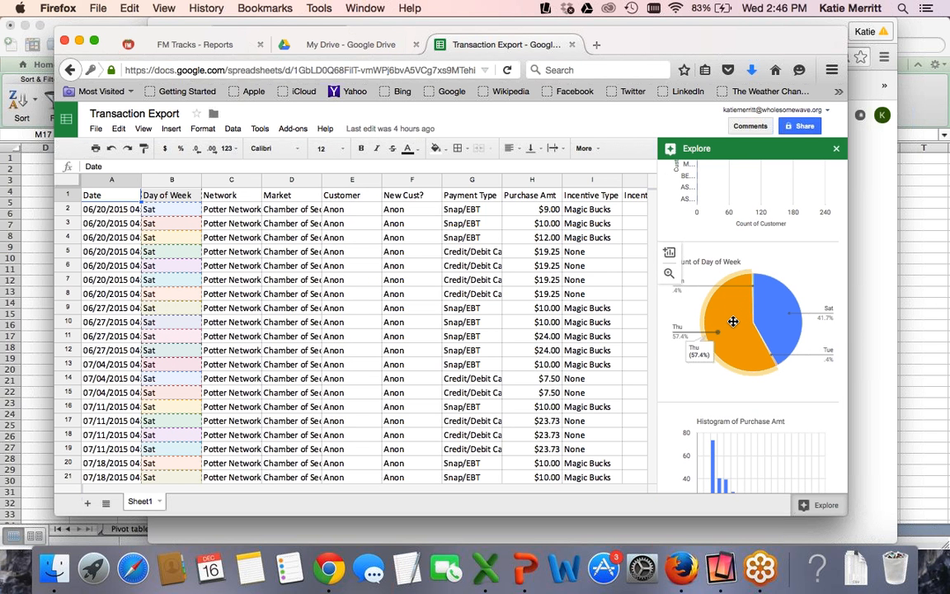
mouse_move(768, 311)
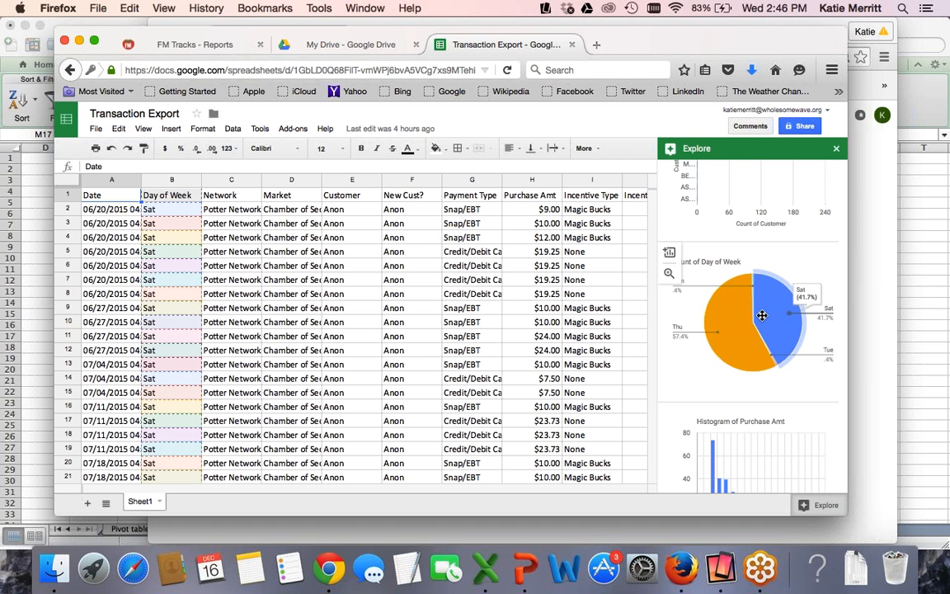
scroll(751, 318, down, 1)
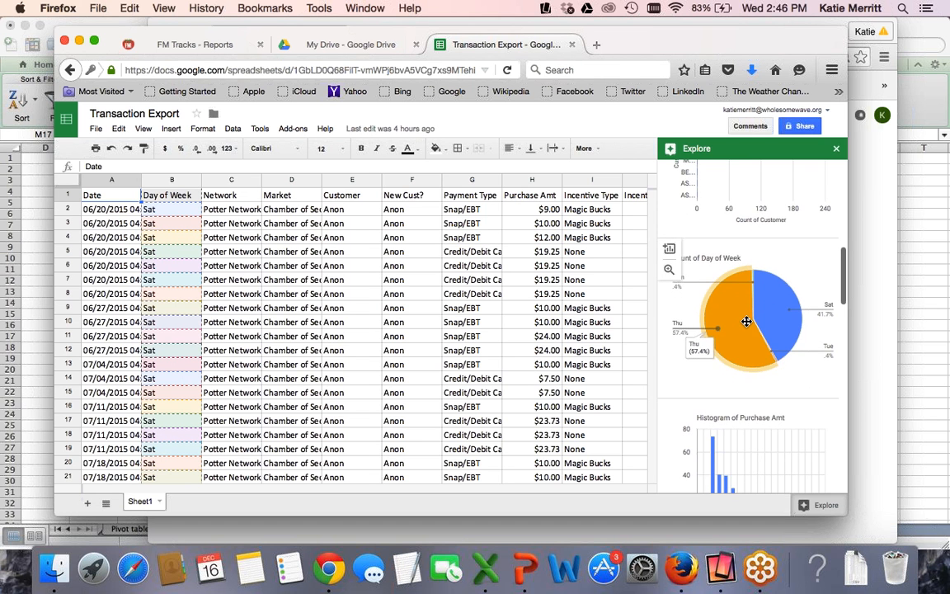
scroll(746, 322, down, 3)
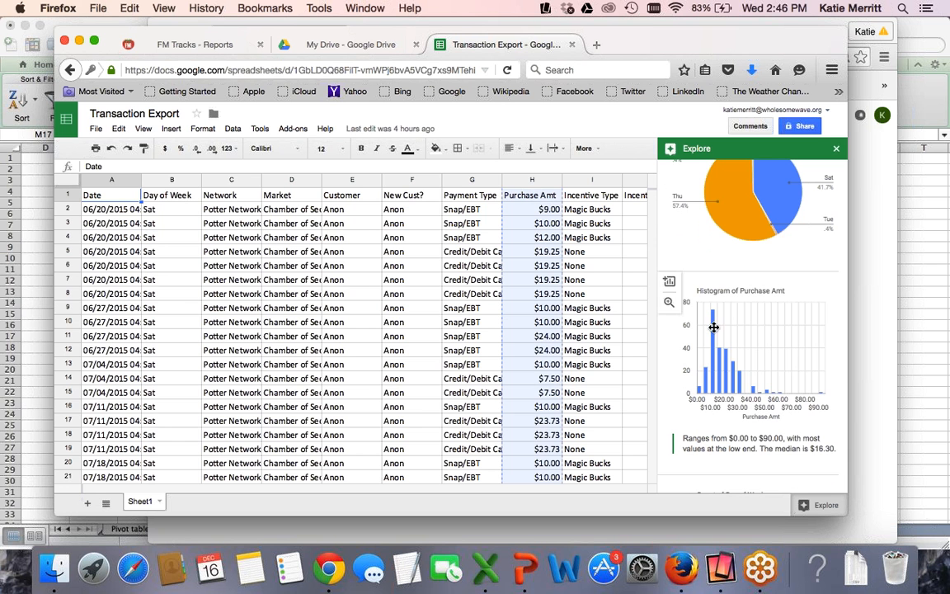
Insert the suggested Histogram of Purchase Amt into the sheet, look it over and delete it.
click(670, 306)
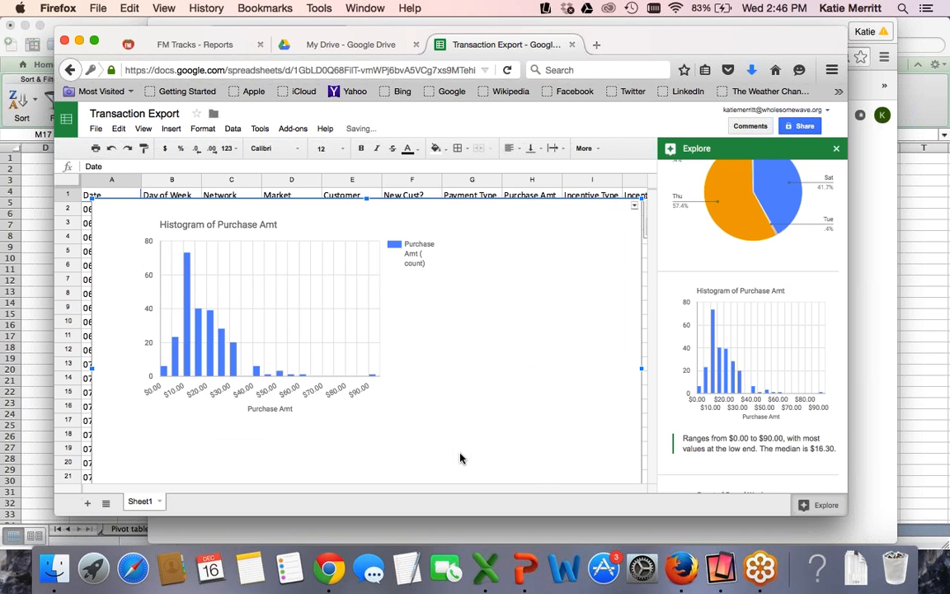
scroll(462, 458, down, 4)
scroll(358, 301, up, 2)
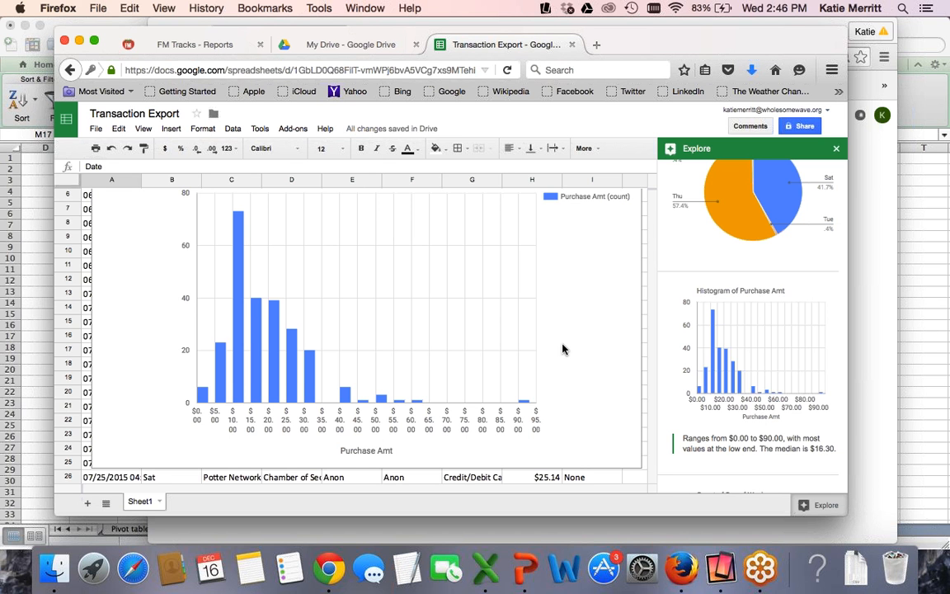
scroll(562, 349, up, 1)
scroll(567, 334, up, 3)
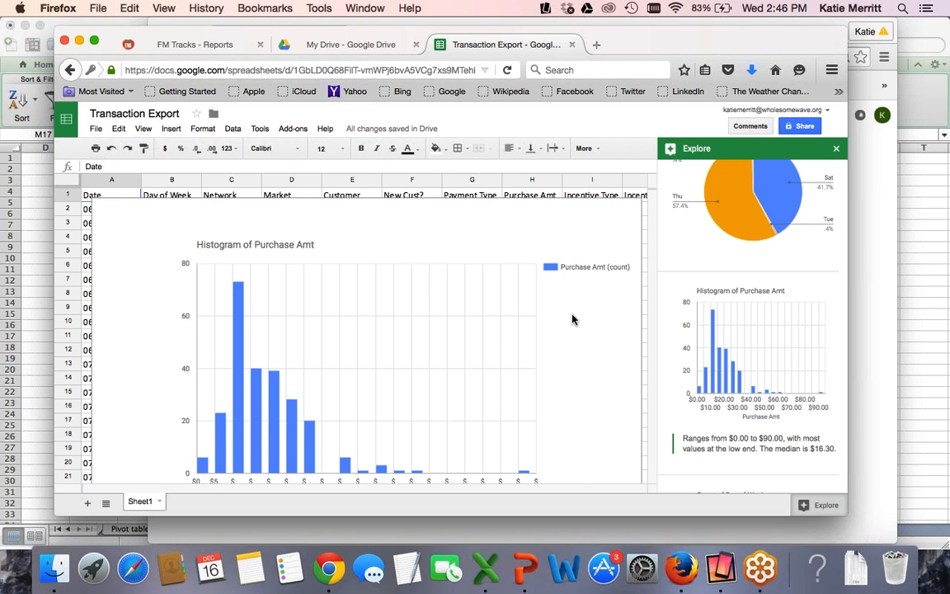
click(620, 221)
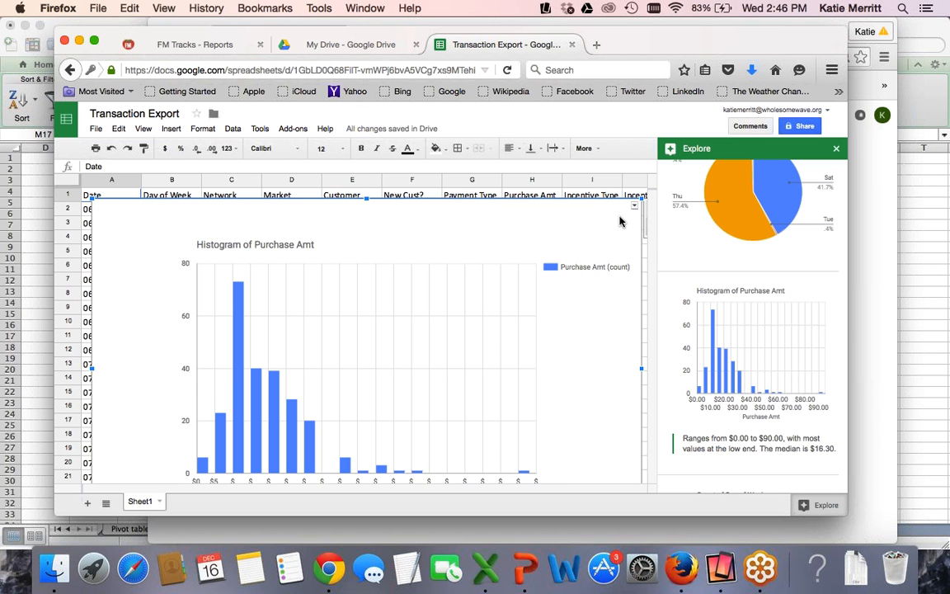
key(Delete)
Examine the suggested Count of Day of Week bar chart and Count of Market pie chart.
scroll(742, 346, down, 1)
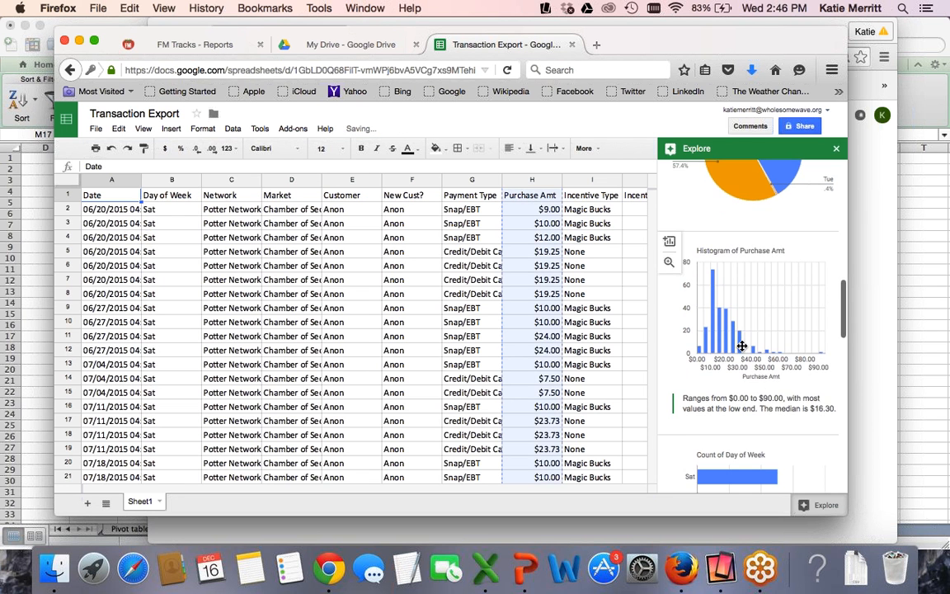
scroll(742, 346, down, 6)
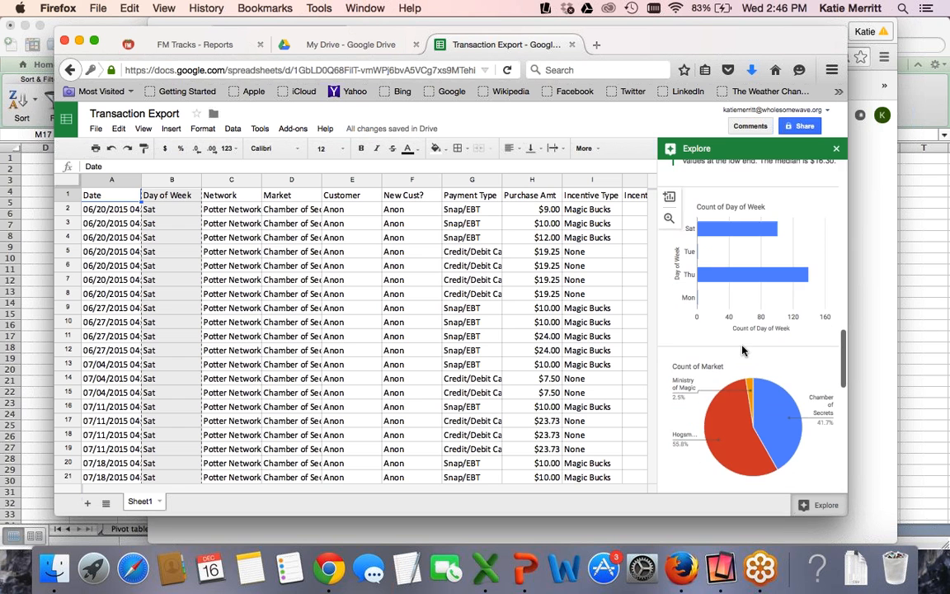
scroll(742, 362, down, 3)
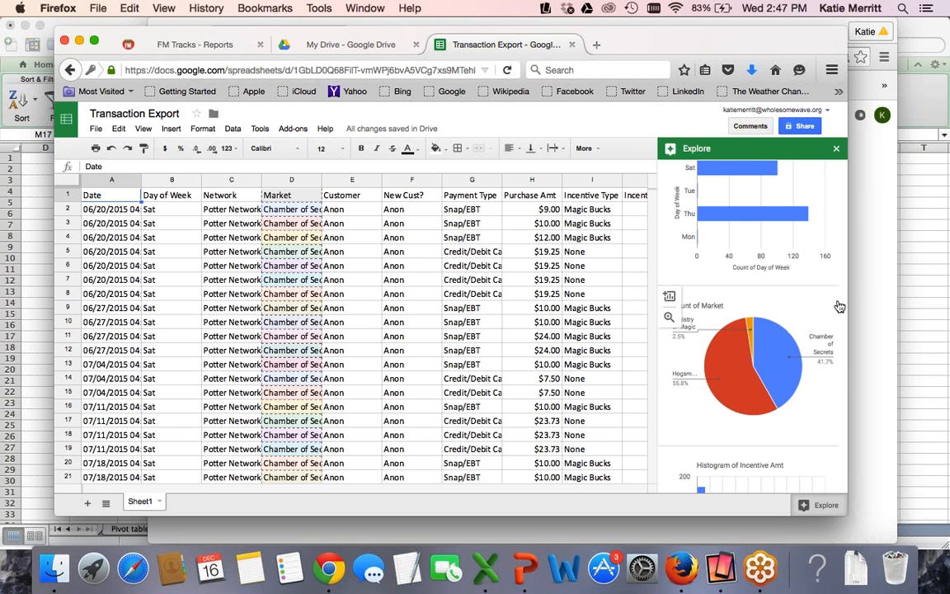
mouse_move(735, 398)
scroll(735, 397, down, 1)
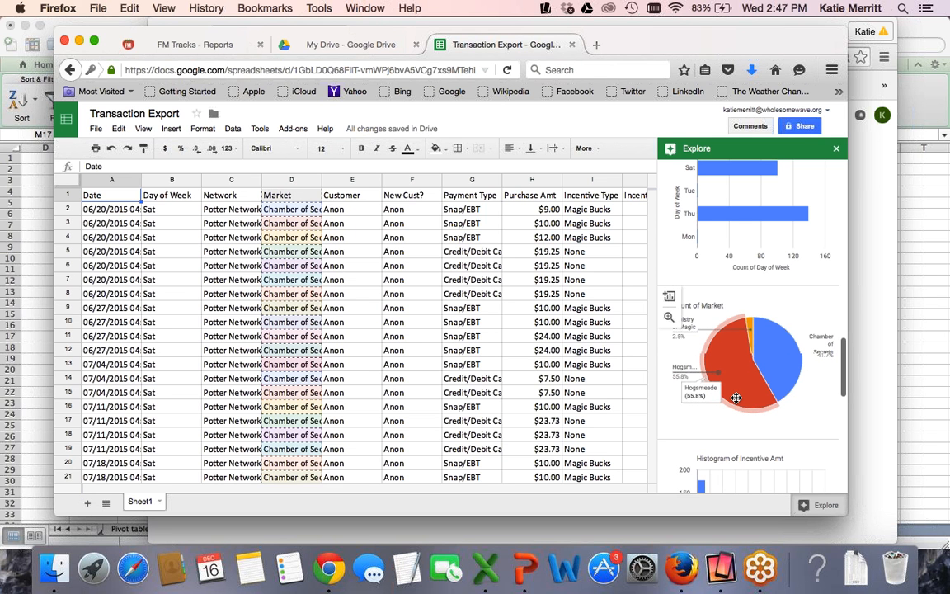
scroll(735, 397, down, 1)
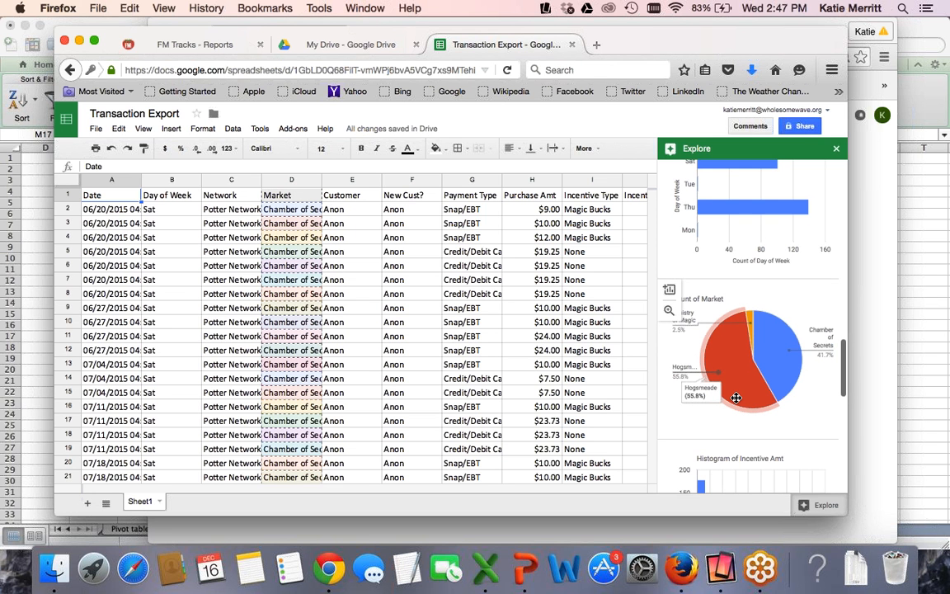
scroll(735, 397, down, 1)
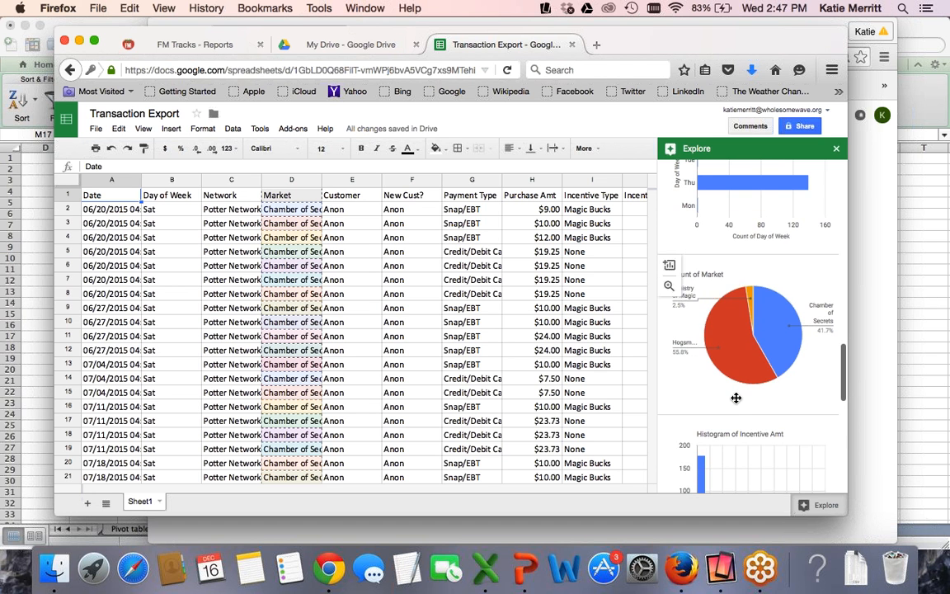
Insert the suggested Histogram of Incentive Amt into the sheet and delete it.
scroll(735, 397, down, 5)
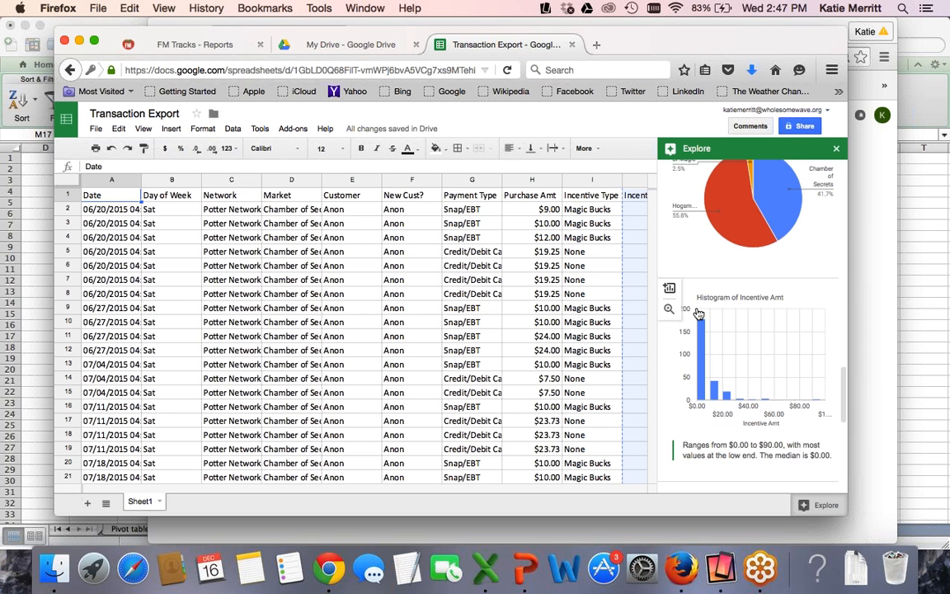
click(669, 287)
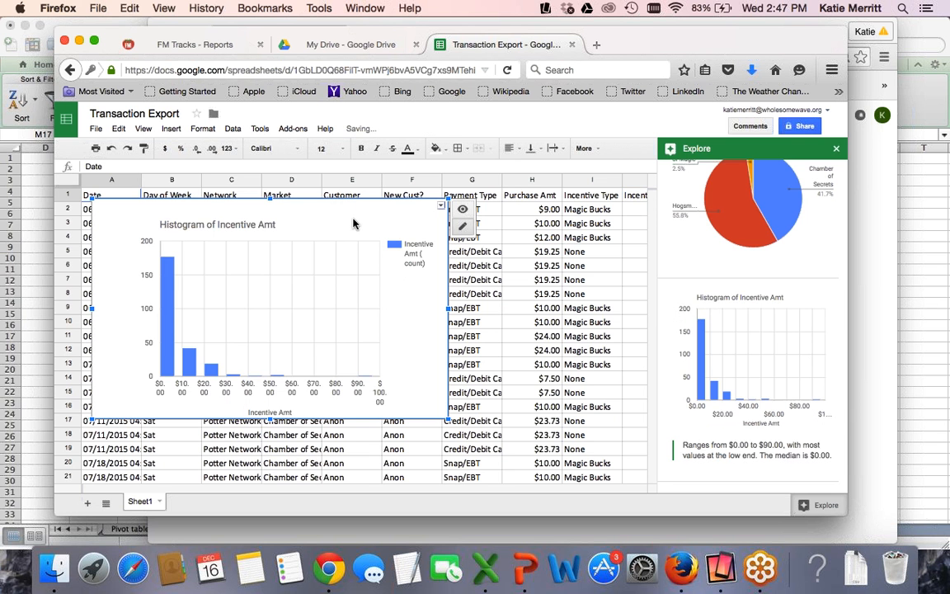
key(Delete)
Review the remaining suggested charts, including the Incentive Amt line chart and the Count of Payment Type pie chart.
scroll(781, 405, down, 6)
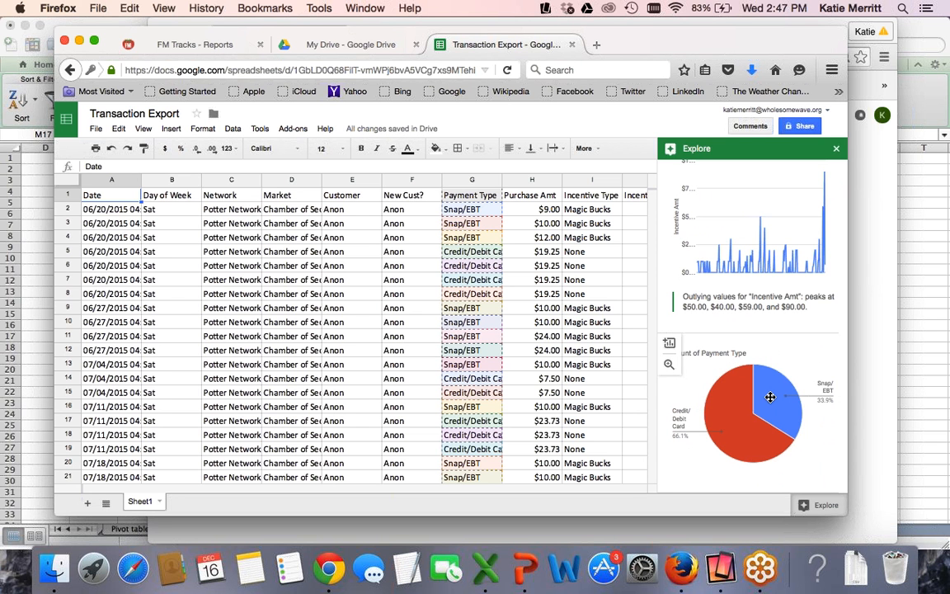
mouse_move(763, 422)
scroll(777, 402, up, 1)
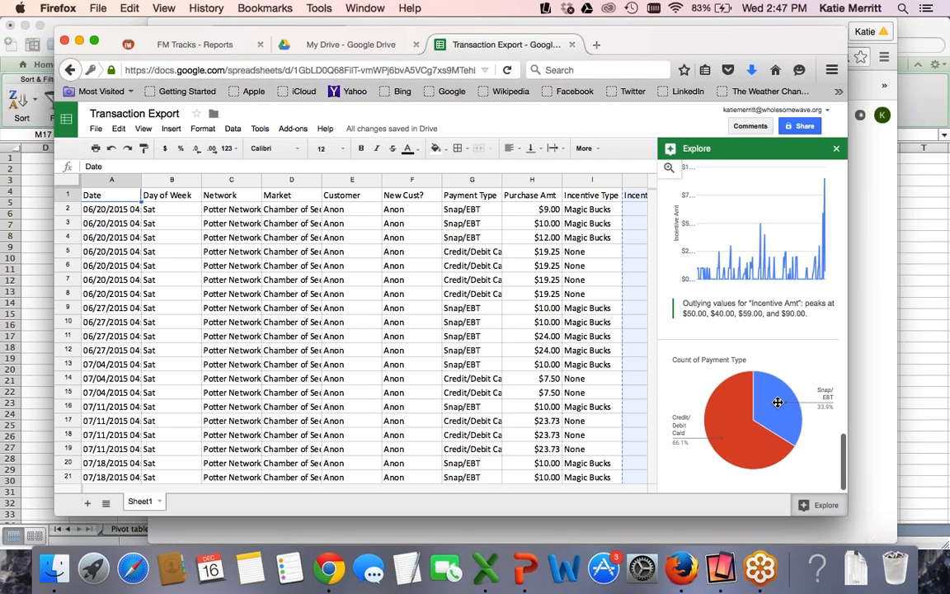
scroll(777, 401, down, 10)
Insert the suggested Incentive Amt vs. Purchase Amt scatter chart into the sheet and enlarge it to reach about row 19.
scroll(777, 402, up, 10)
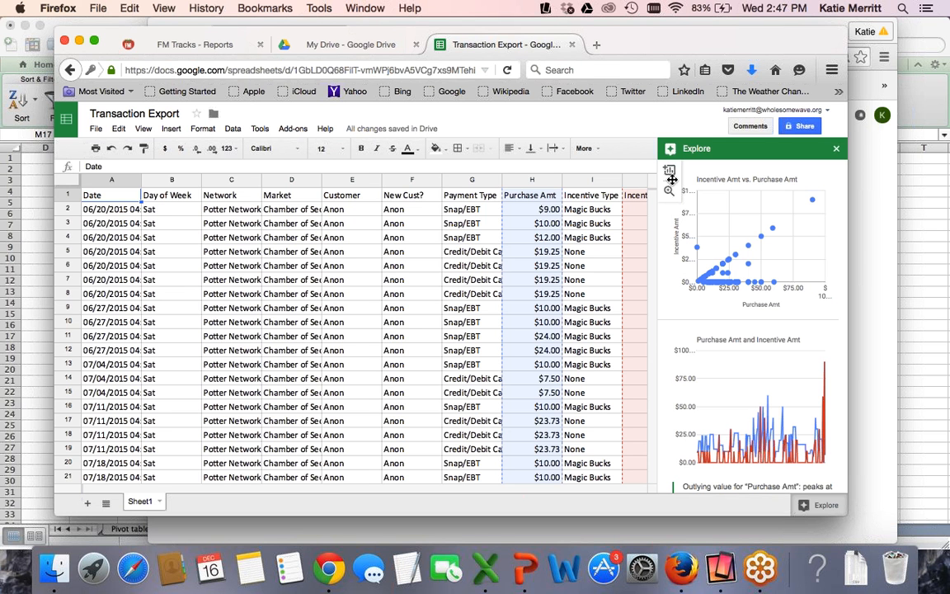
click(669, 170)
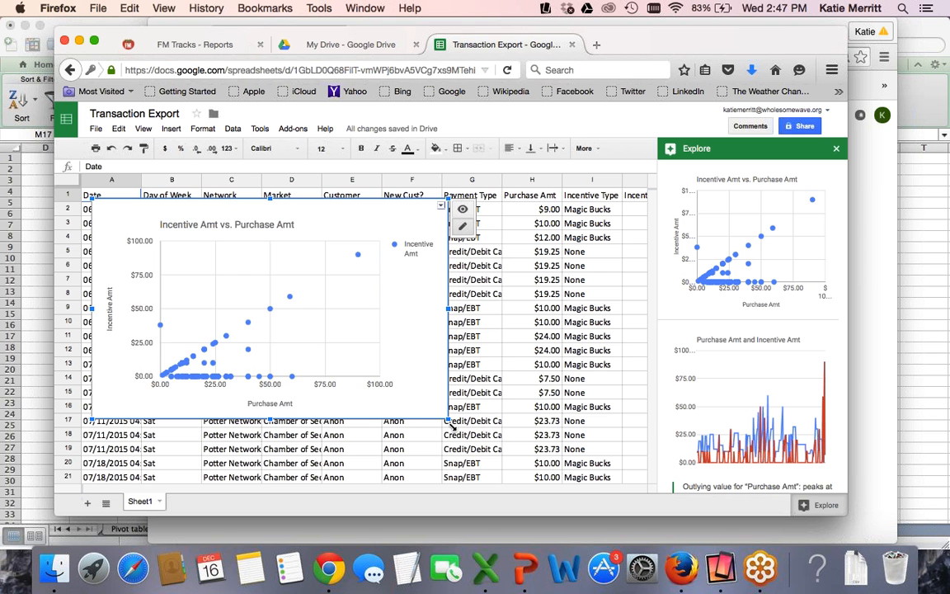
drag(448, 419, 509, 457)
Change the inserted scatter chart's title to "Example Chart".
click(286, 246)
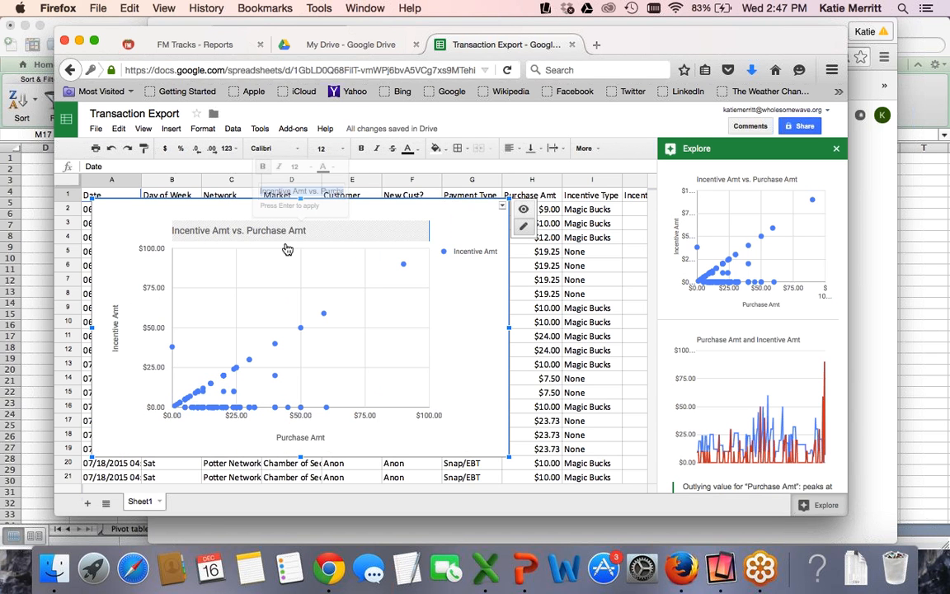
text(E)
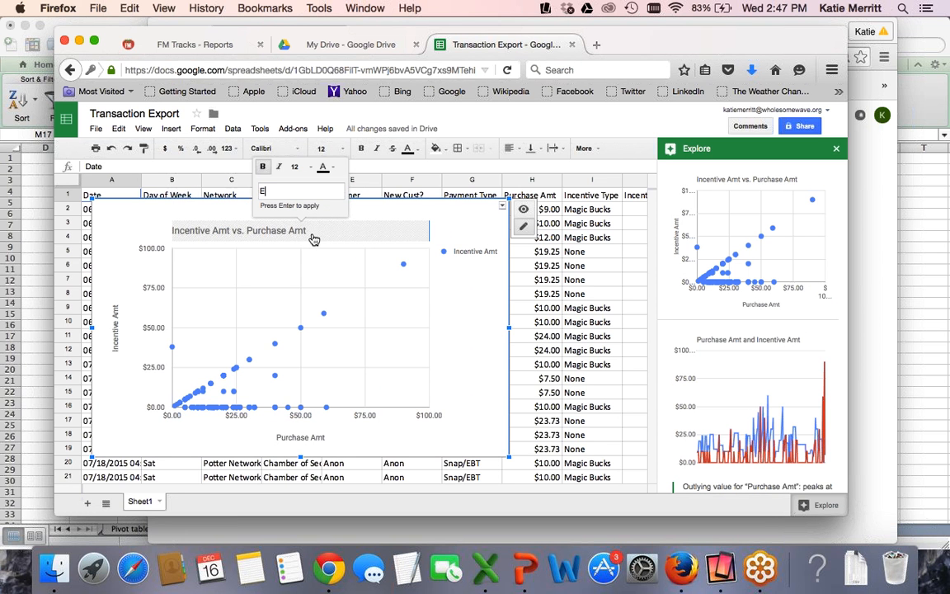
text(xample Chart)
key(Return)
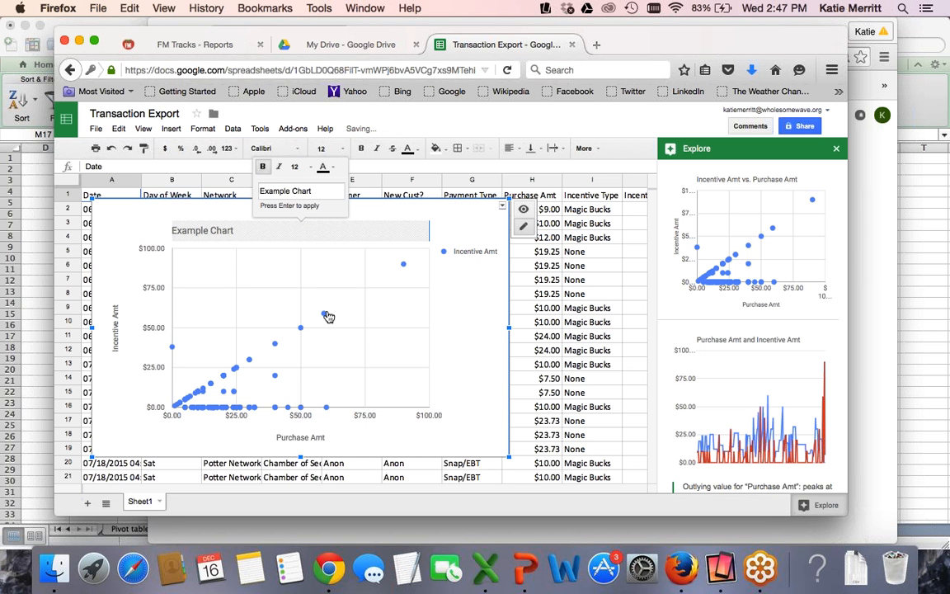
Recolor the Incentive Amt data series in the scatter chart dark red.
click(323, 313)
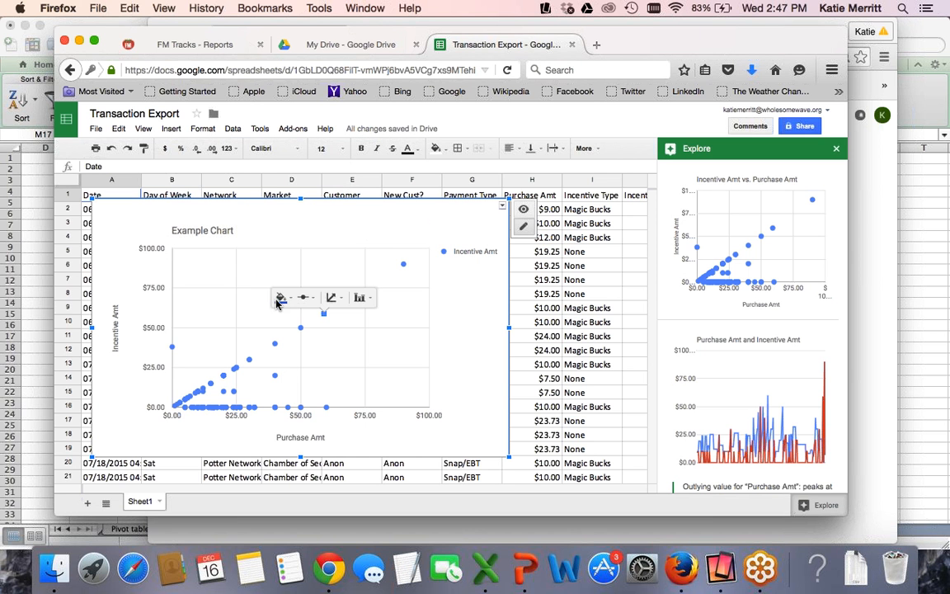
click(281, 299)
click(294, 404)
Change the point shape of the Incentive Amt series to triangles.
click(306, 297)
click(309, 318)
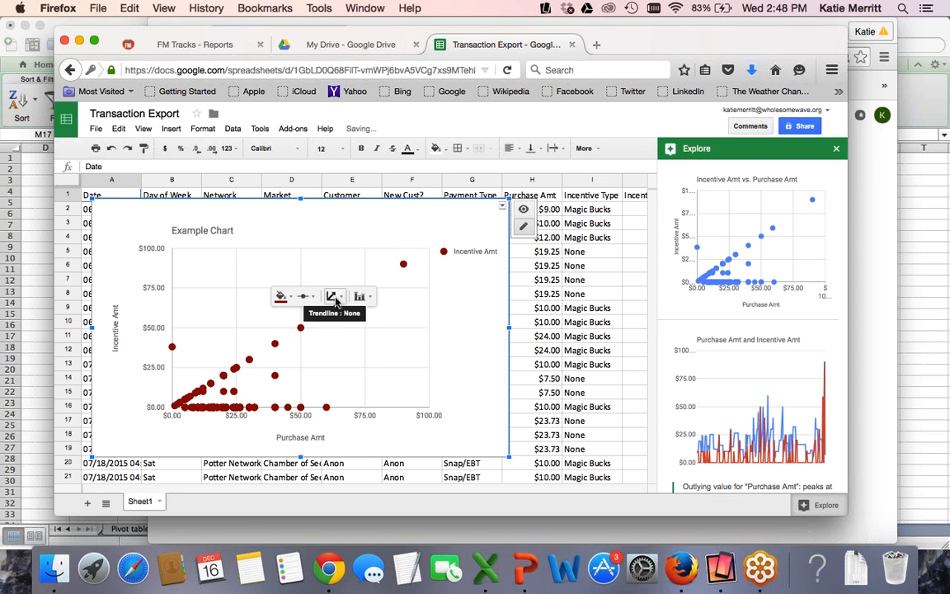
click(333, 298)
click(311, 301)
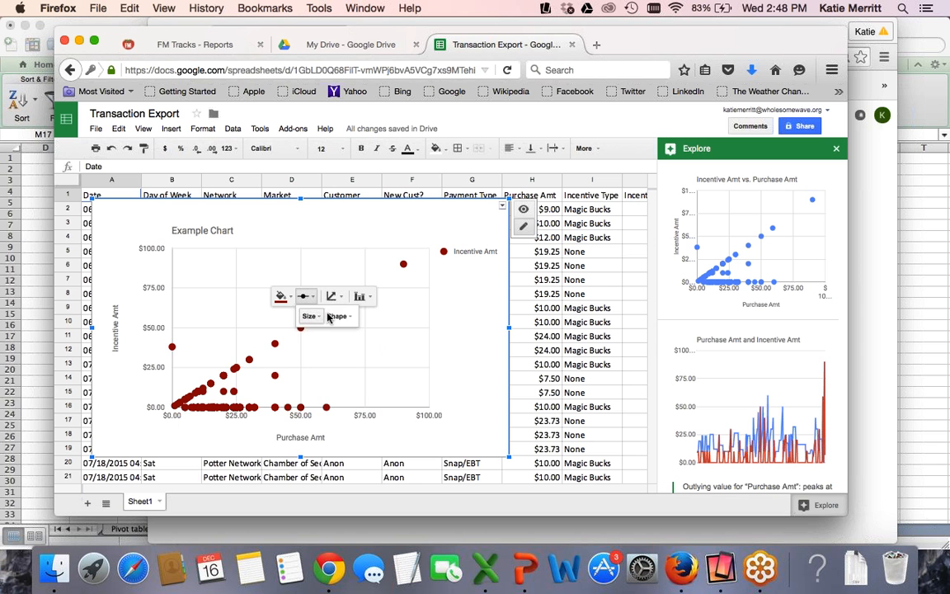
click(337, 315)
click(355, 353)
Add a linear trendline to the Incentive Amt series.
click(333, 296)
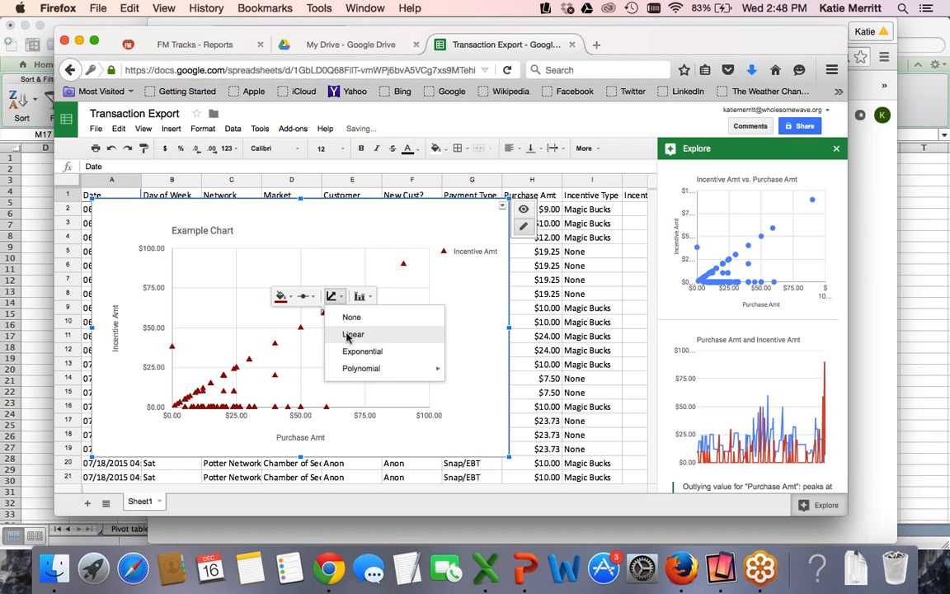
click(348, 335)
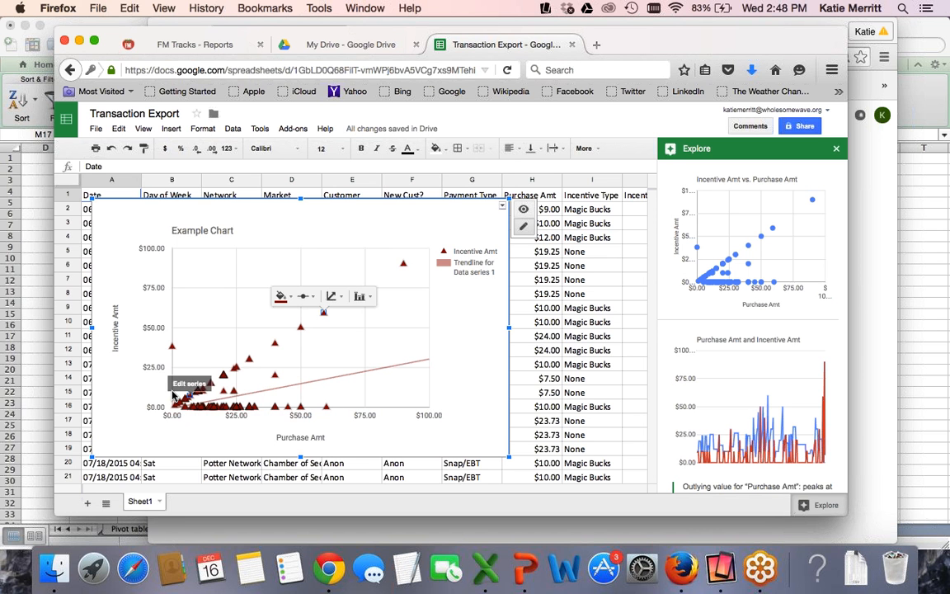
mouse_move(744, 196)
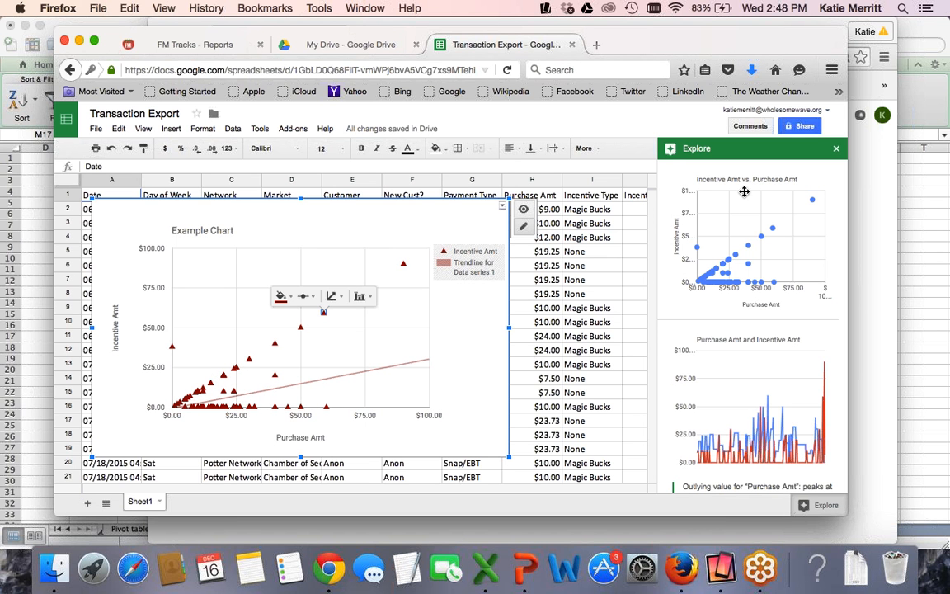
Delete the "Example Chart" scatter chart from the Transaction Export sheet.
click(483, 213)
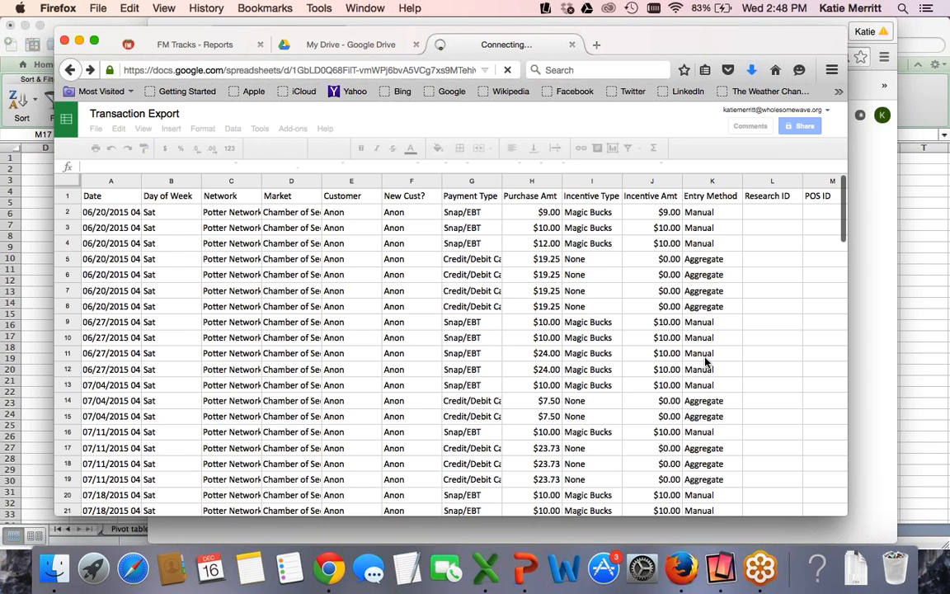
scroll(704, 360, down, 2)
scroll(705, 360, down, 4)
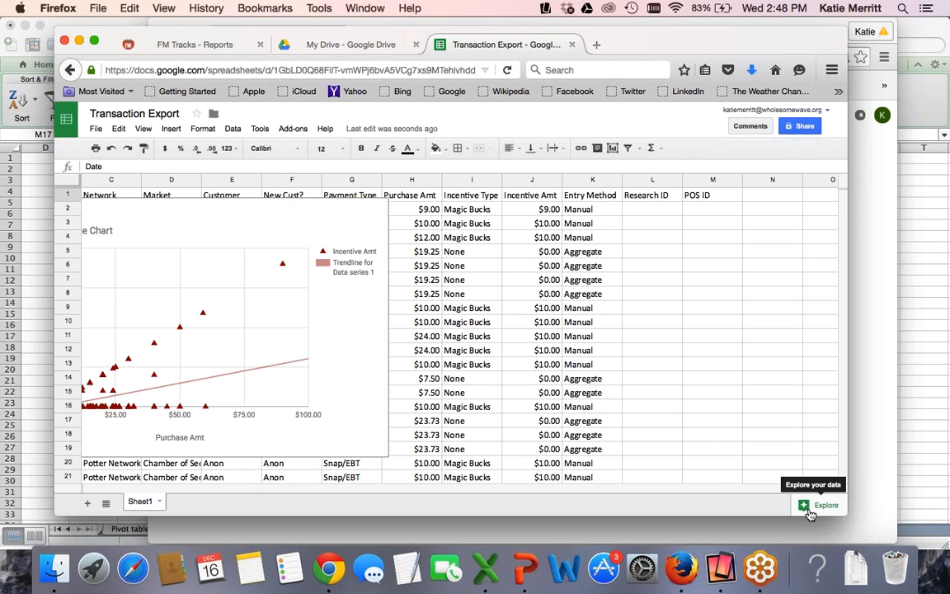
click(339, 217)
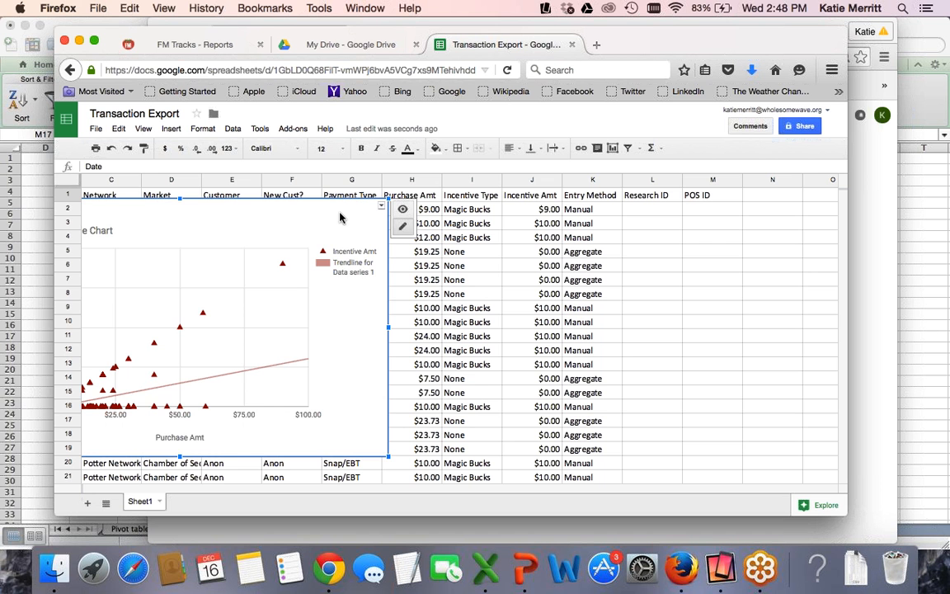
key(Delete)
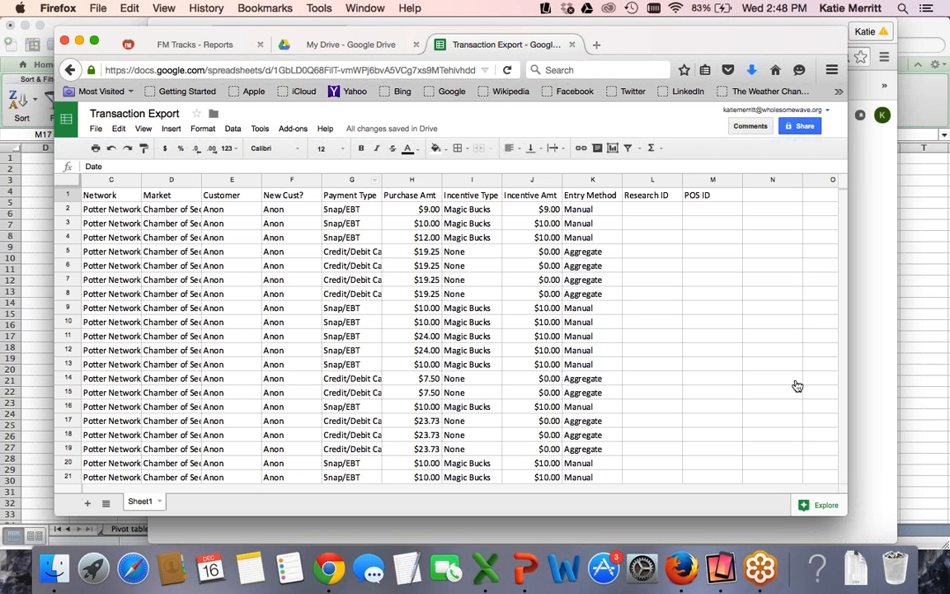
Open Explore and review its suggested charts for the Payment Type and Incentive Type columns selected together.
click(812, 506)
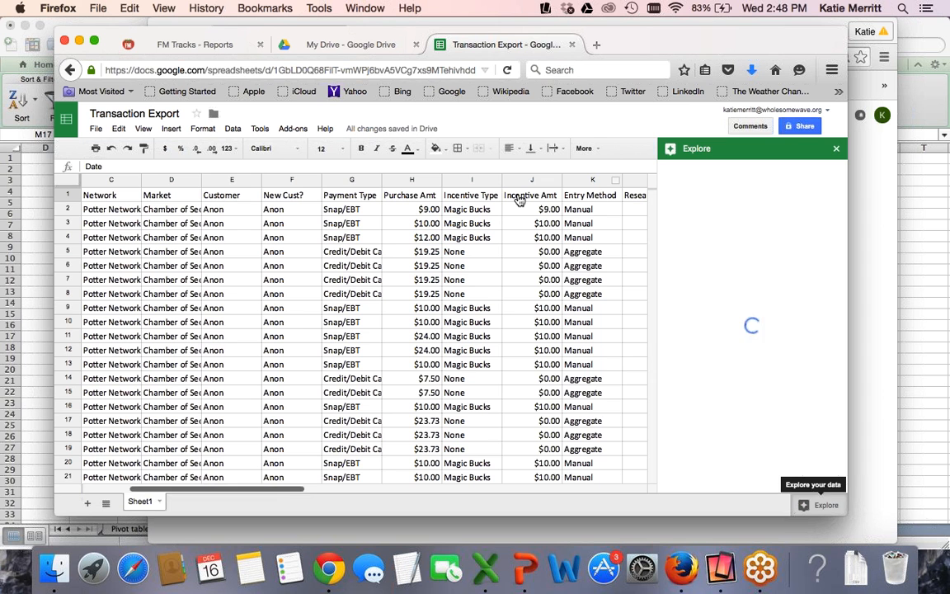
click(348, 180)
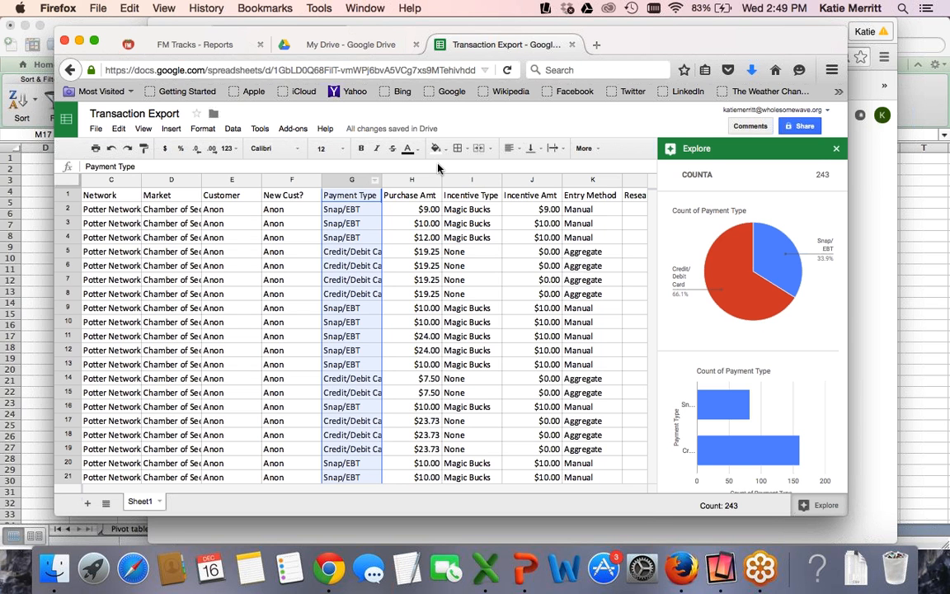
super+click(470, 180)
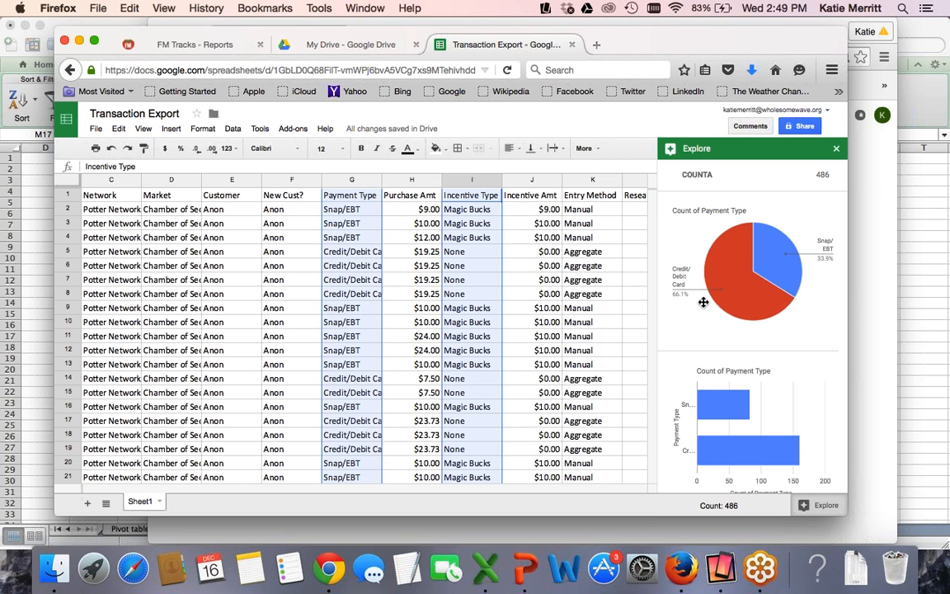
mouse_move(703, 302)
scroll(704, 302, down, 3)
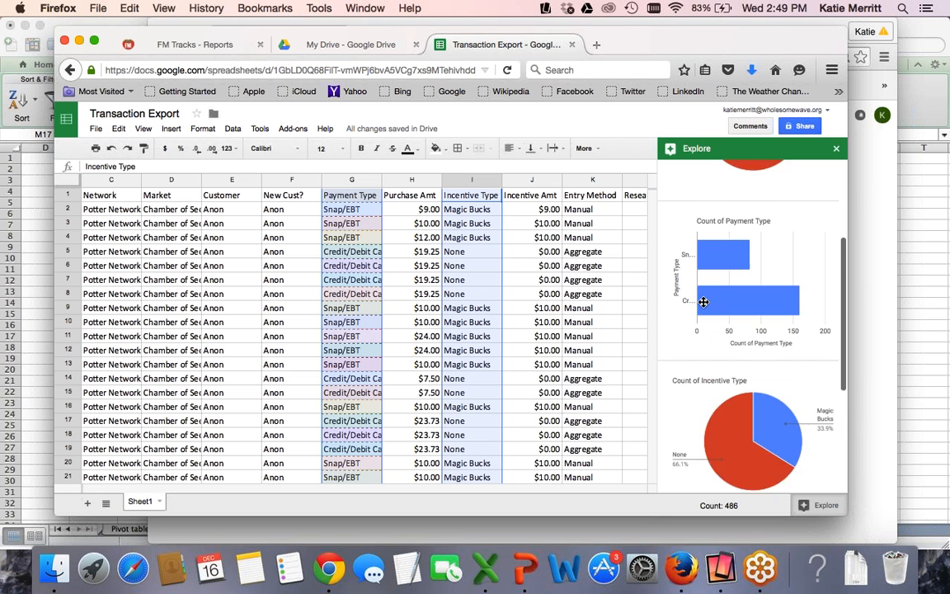
scroll(703, 305, up, 3)
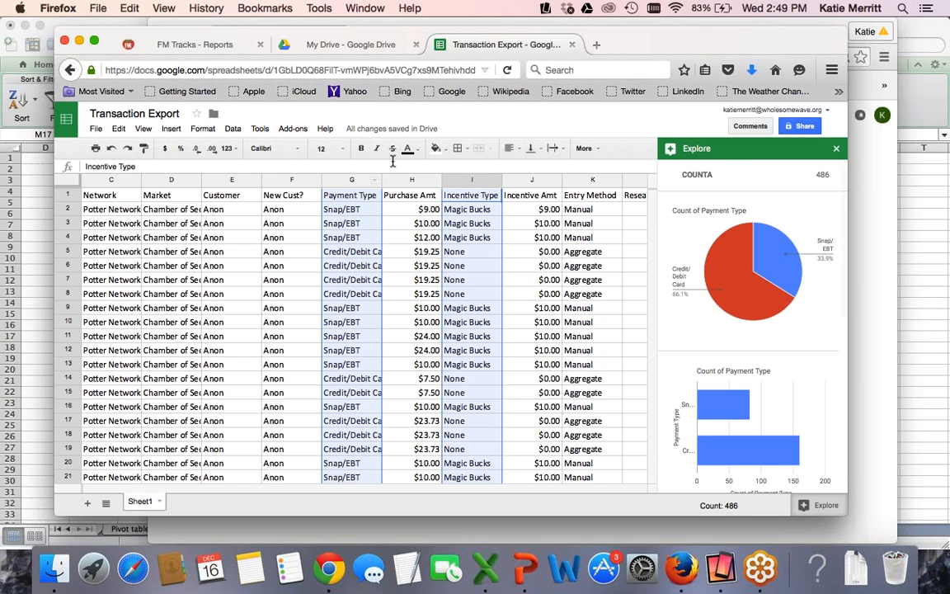
Review the Explore summary statistics and suggested charts for the Purchase Amt column.
click(415, 181)
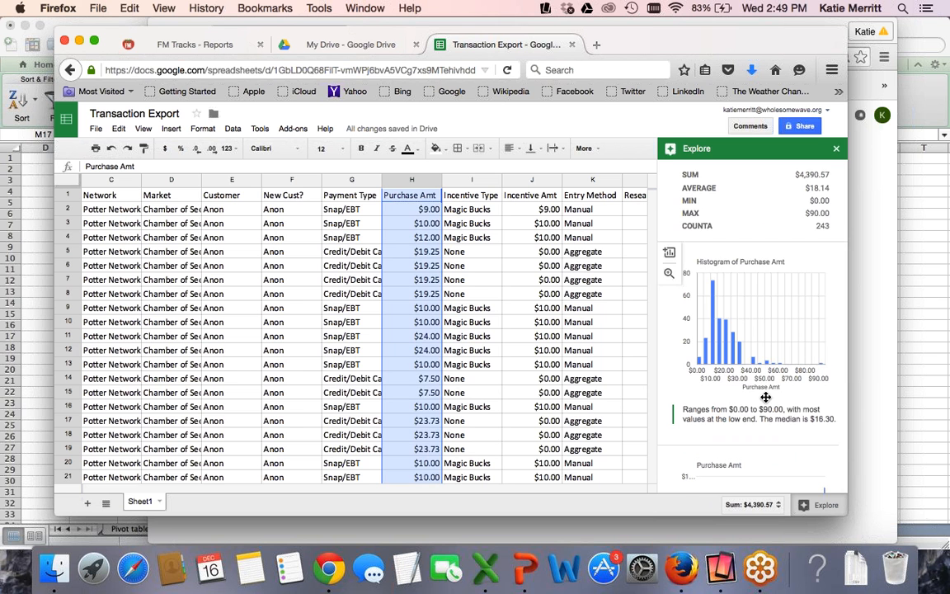
scroll(797, 371, down, 2)
scroll(765, 390, up, 2)
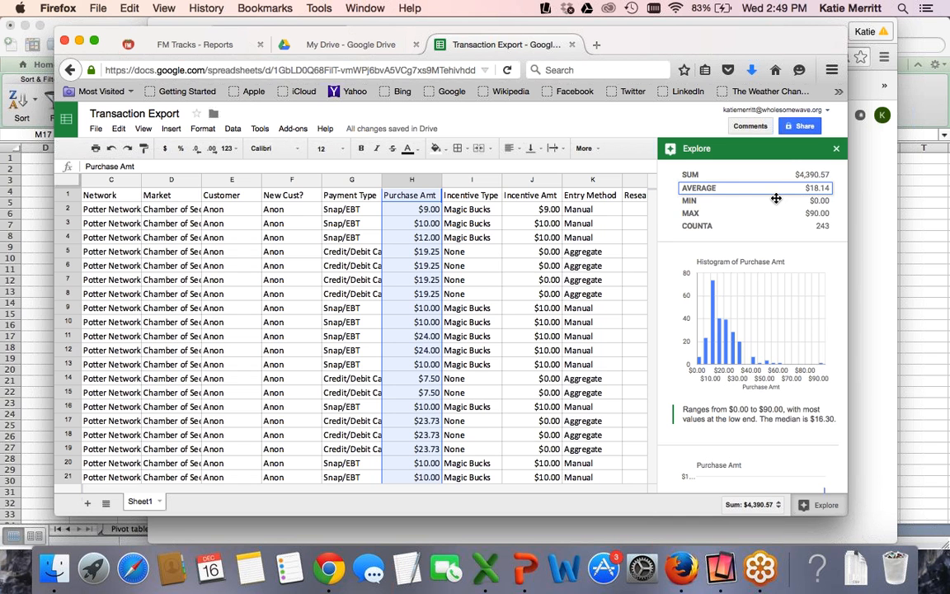
Review the Explore statistics and suggested charts for the Incentive Amt column, and close Explore.
click(543, 180)
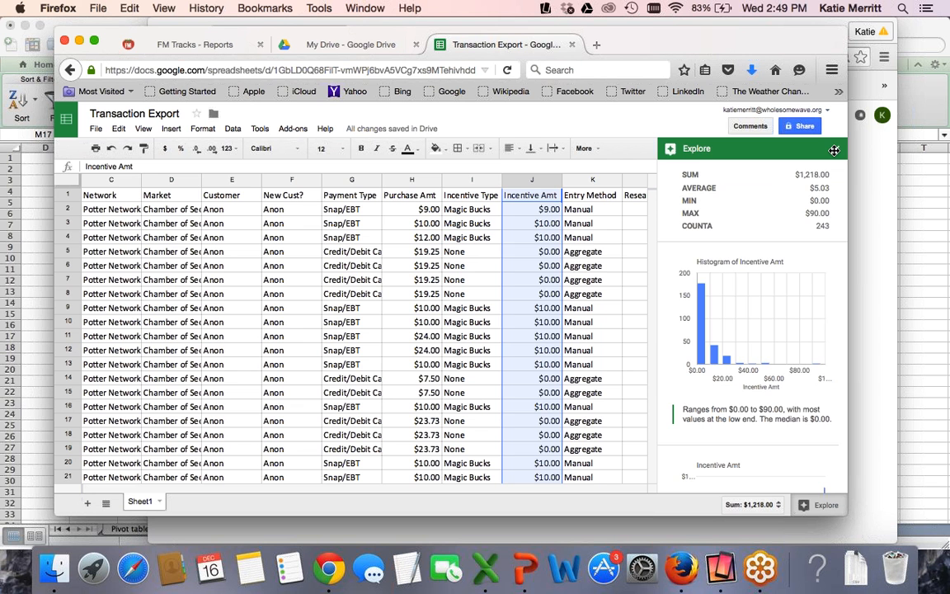
scroll(750, 330, down, 5)
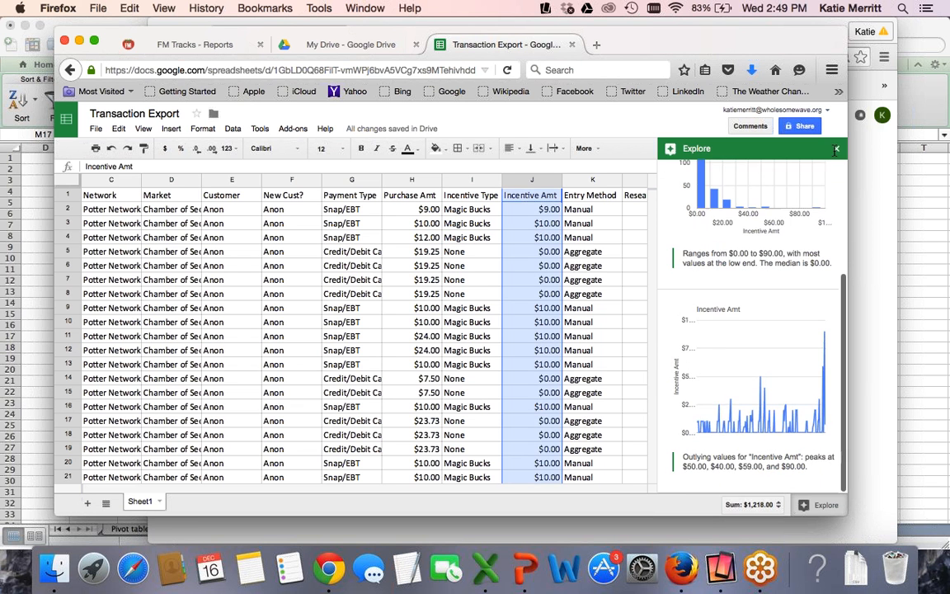
scroll(750, 330, up, 5)
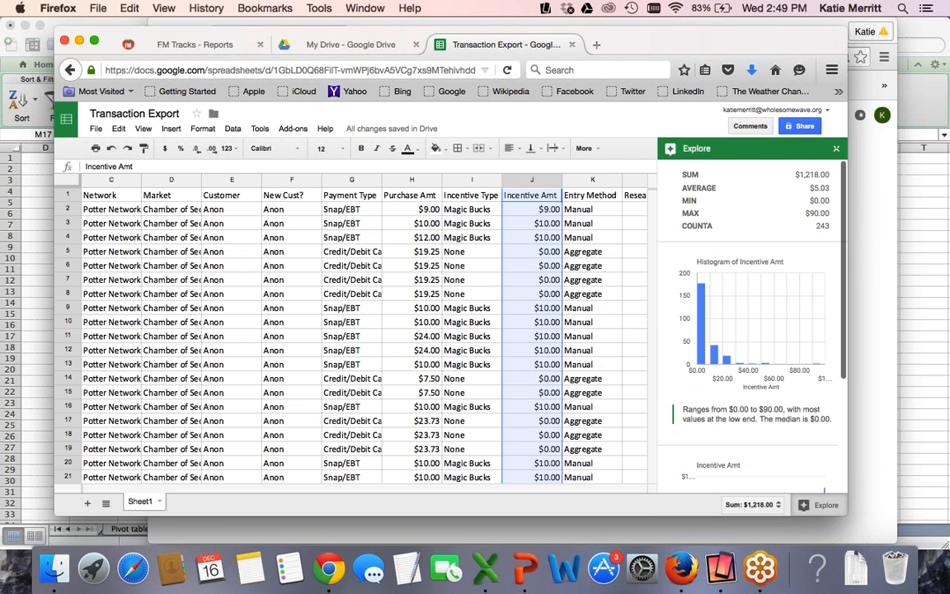
click(836, 150)
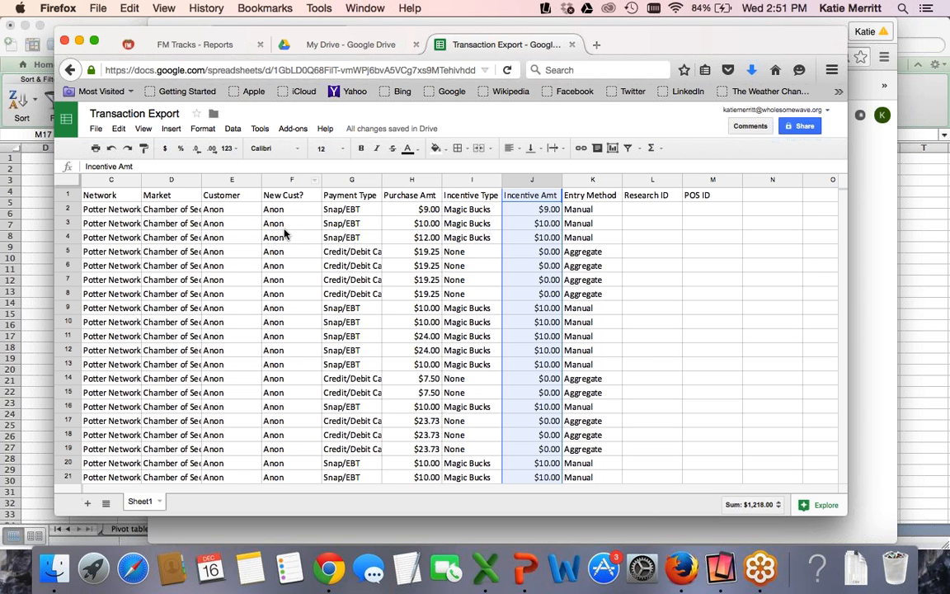
Switch to FM Tracks, search for "chamber" and open the Chamber of Secrets market.
click(196, 44)
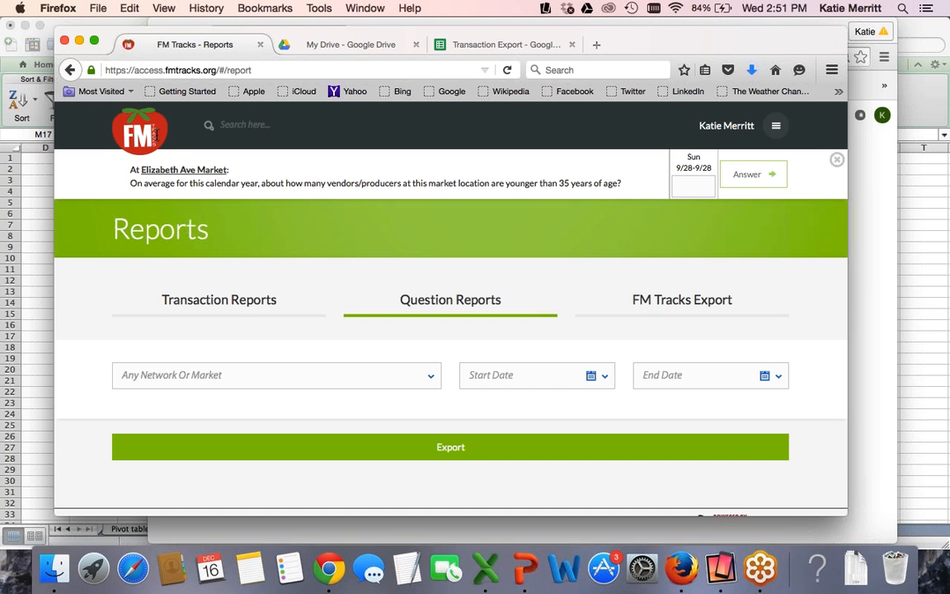
click(284, 124)
text(chamber)
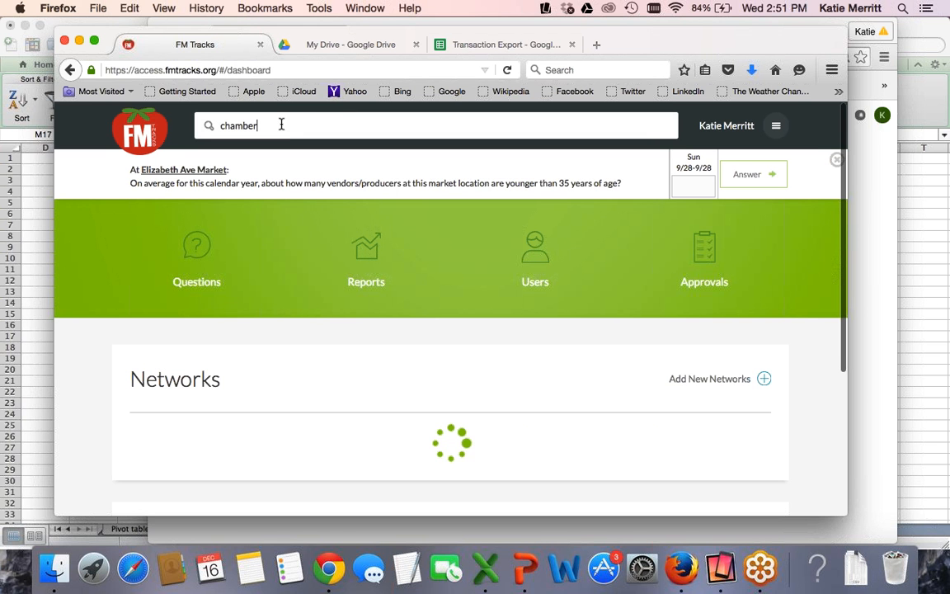
scroll(282, 127, down, 4)
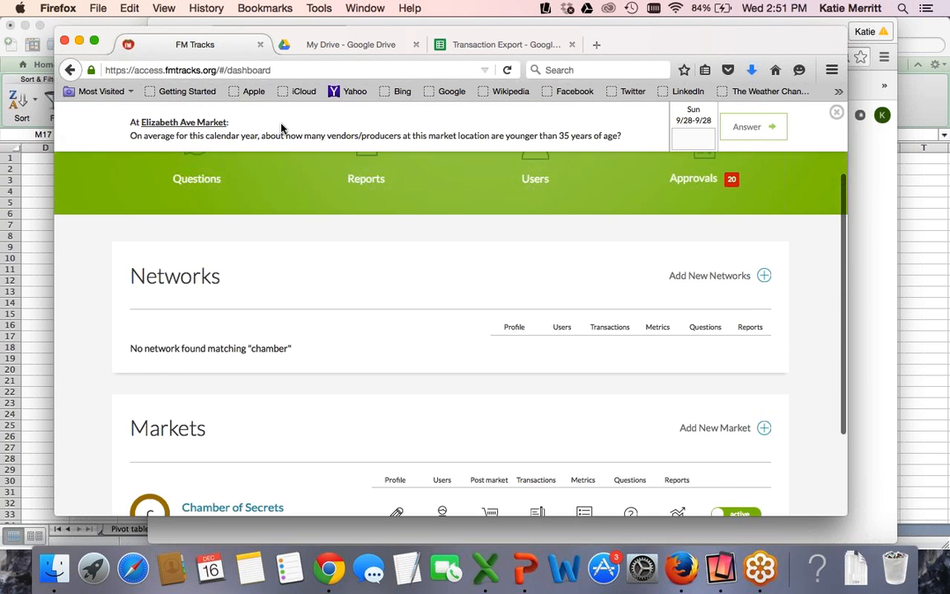
click(238, 461)
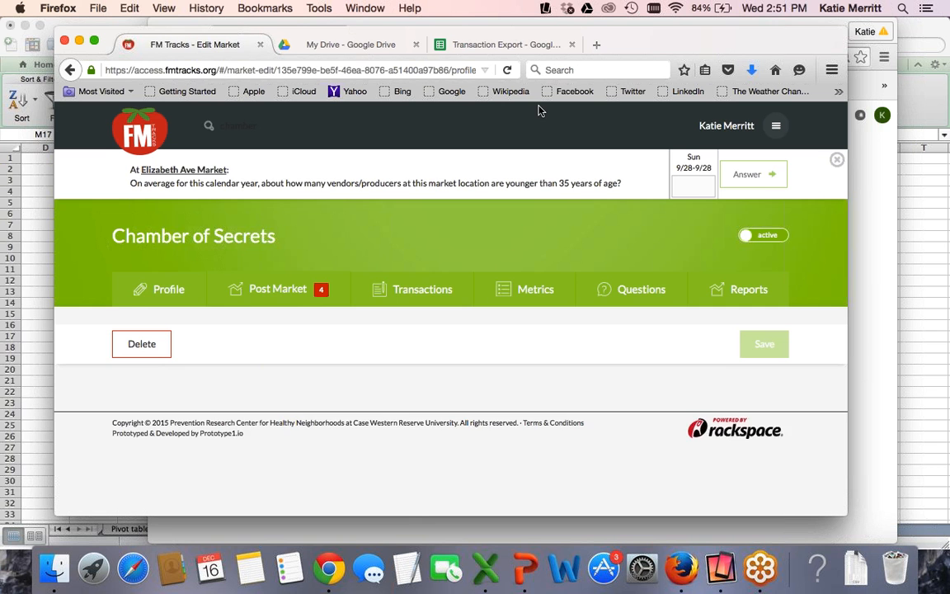
Open the Transaction Log in the Chamber of Secrets market's transactions section.
drag(509, 32, 472, 23)
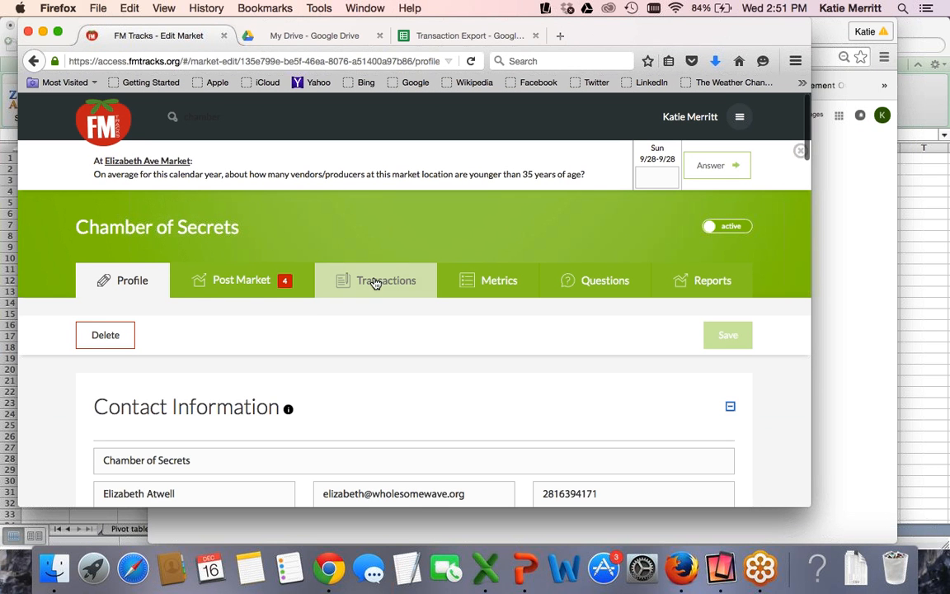
click(375, 281)
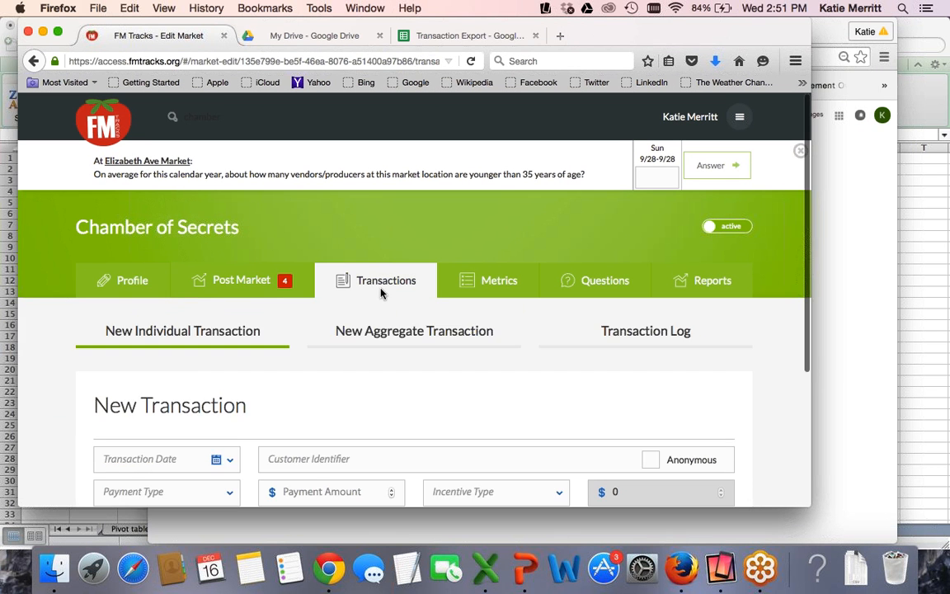
scroll(379, 290, down, 3)
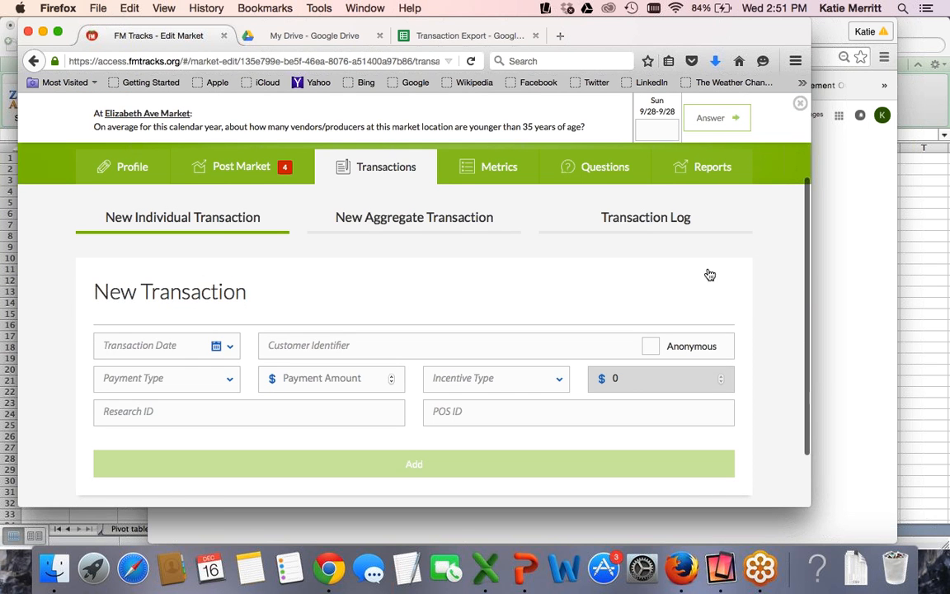
click(637, 221)
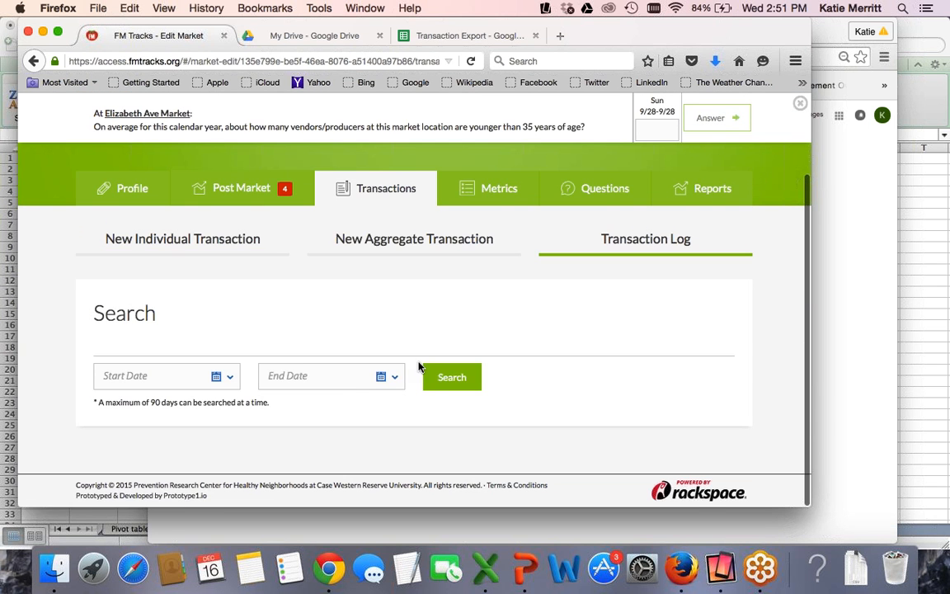
Search the transaction log with start date 10/01/2015 and end date 11/30/2015, and view the listed results.
click(216, 379)
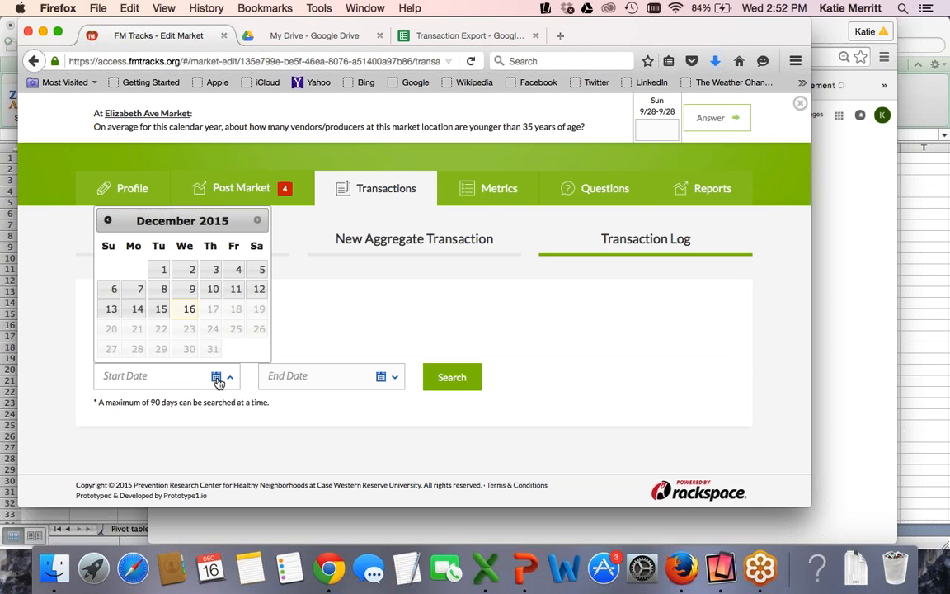
click(107, 222)
click(107, 221)
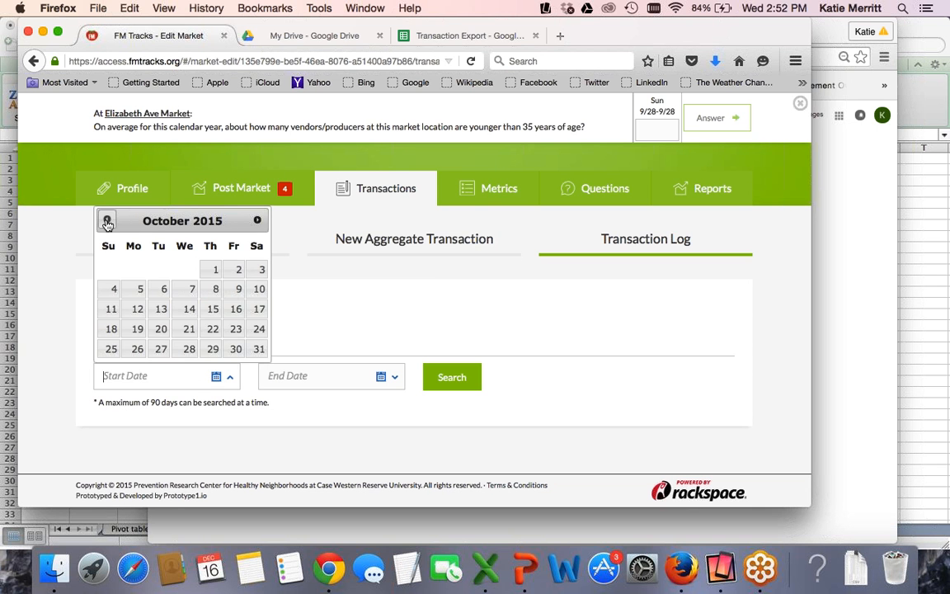
click(209, 269)
click(382, 377)
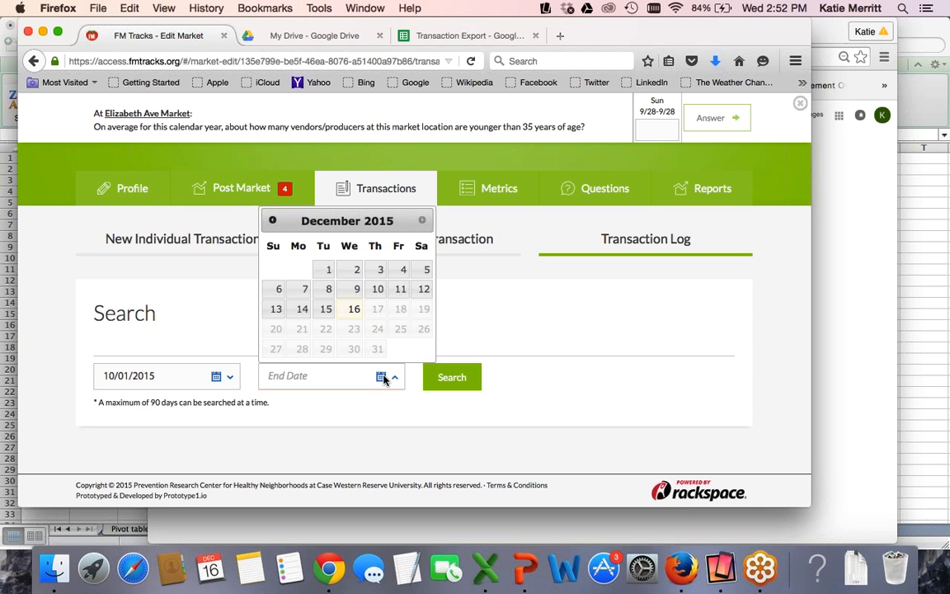
click(272, 220)
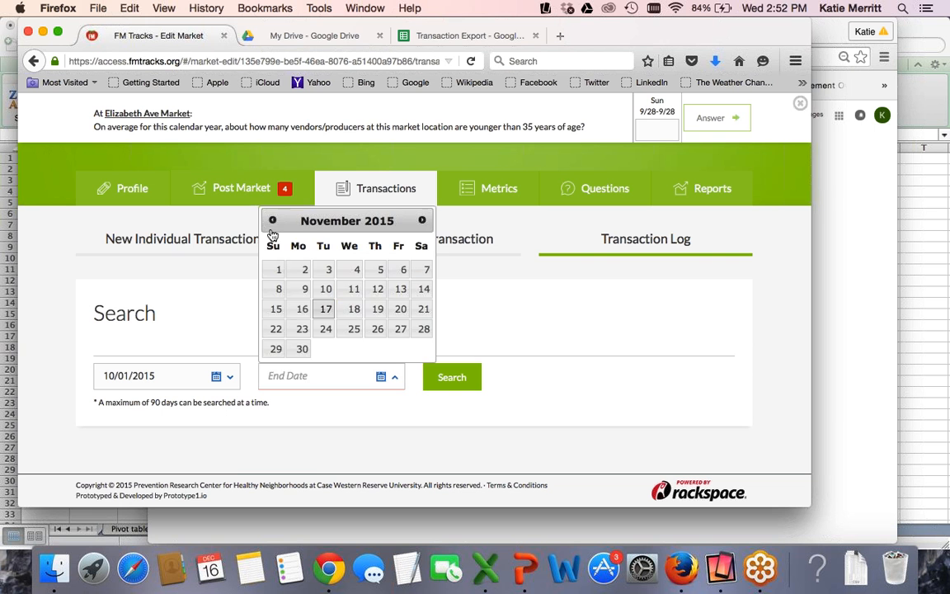
click(302, 349)
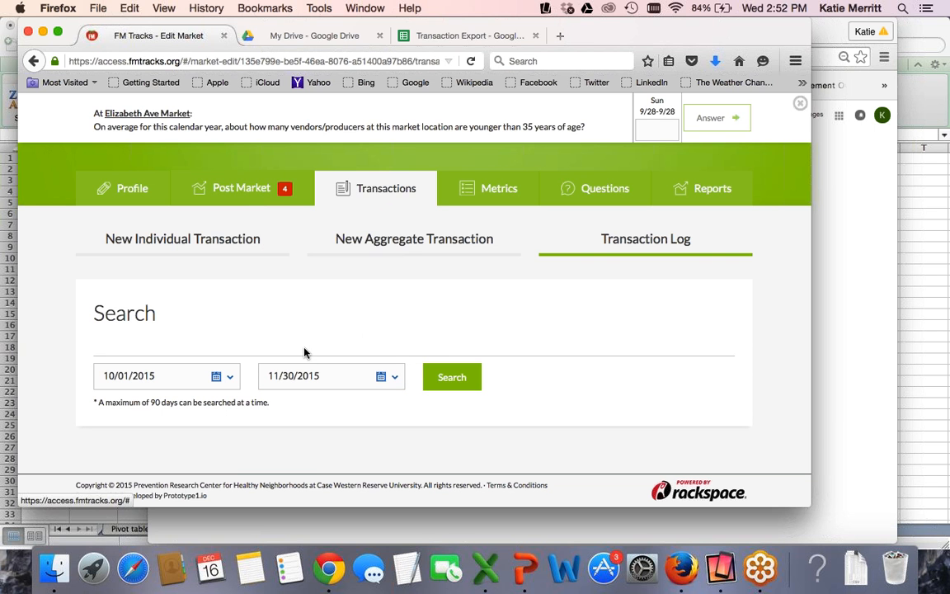
click(454, 383)
scroll(582, 310, down, 5)
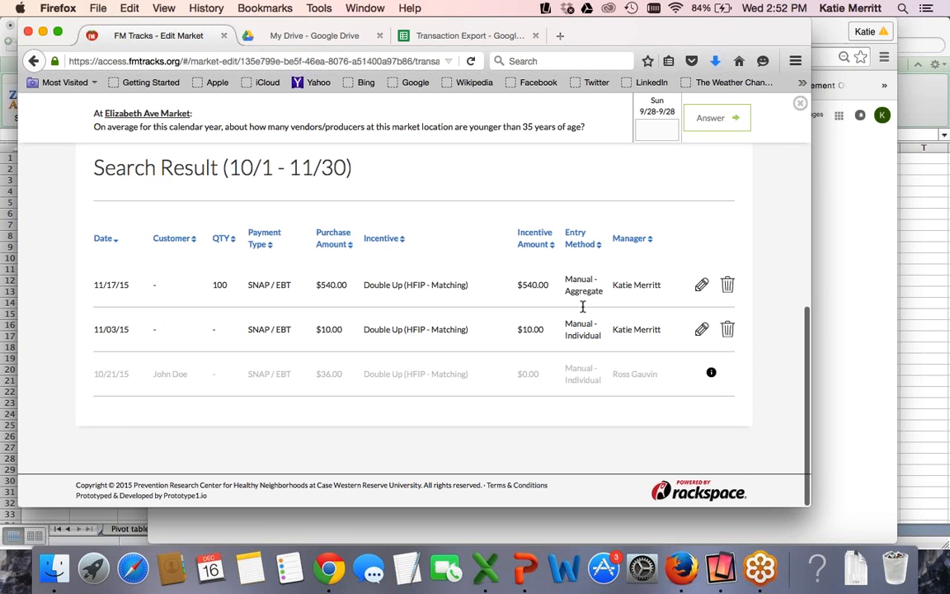
View the 11/17/15 aggregate transaction in its edit form, and close the form without updating it.
drag(587, 23, 555, 24)
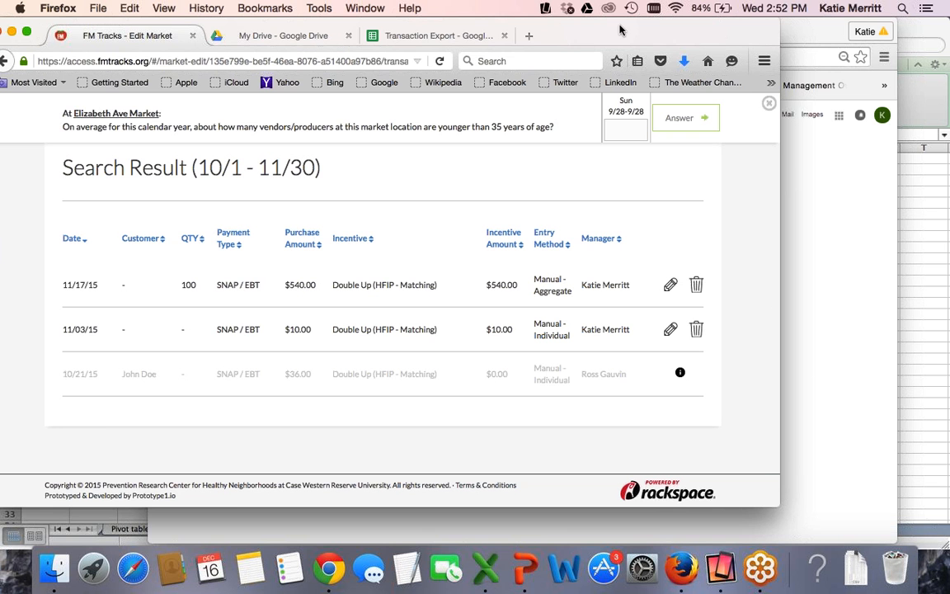
drag(619, 31, 642, 43)
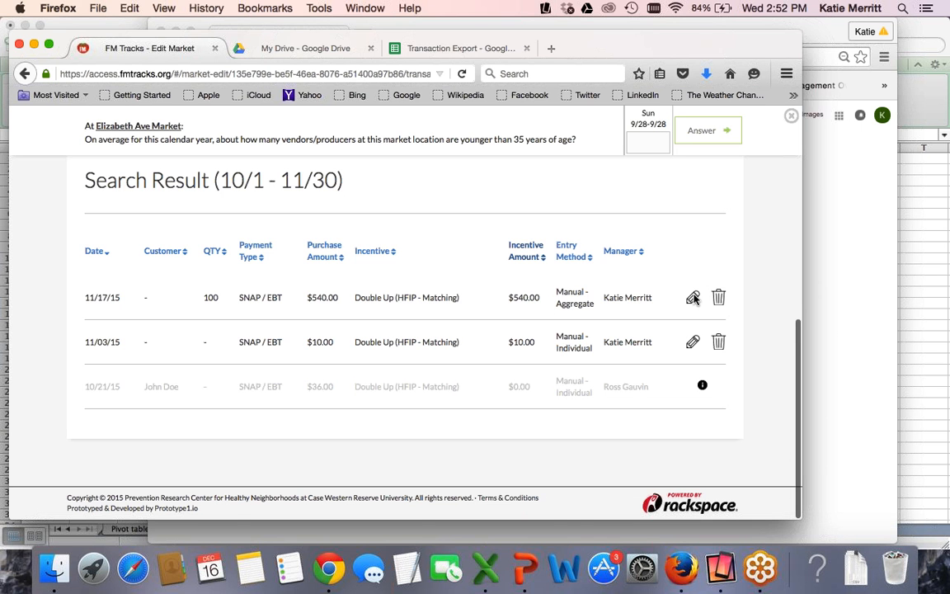
scroll(714, 481, up, 3)
scroll(693, 466, down, 4)
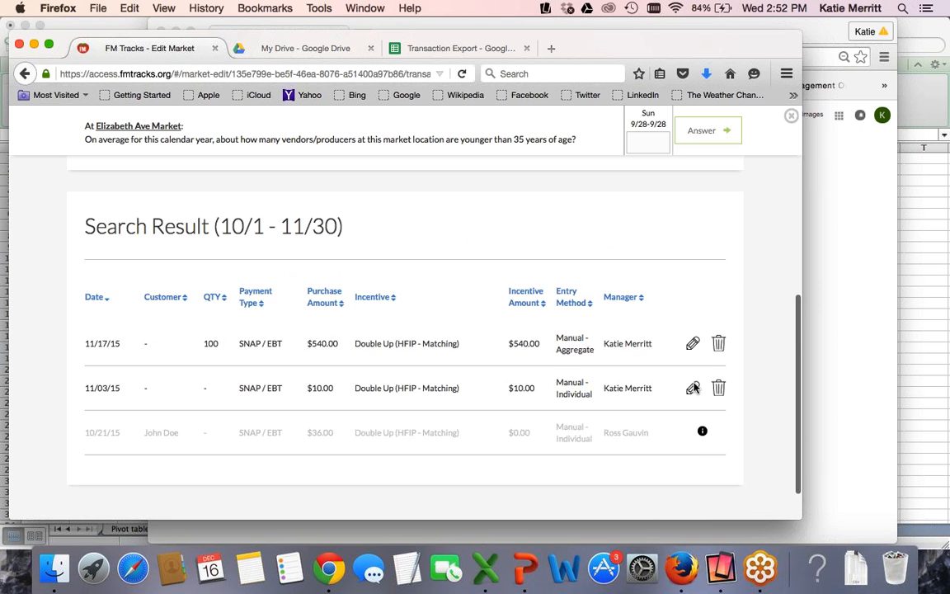
click(691, 298)
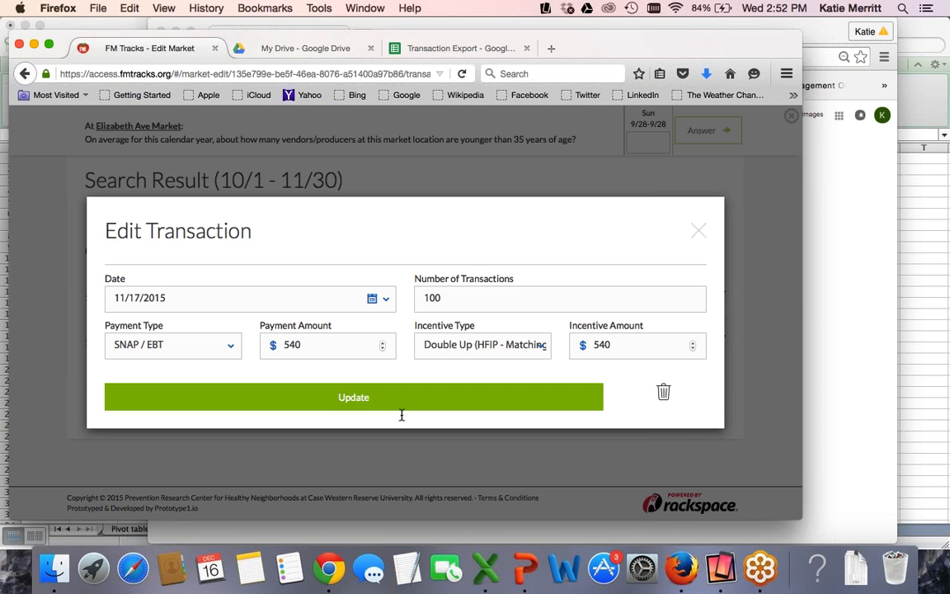
click(697, 231)
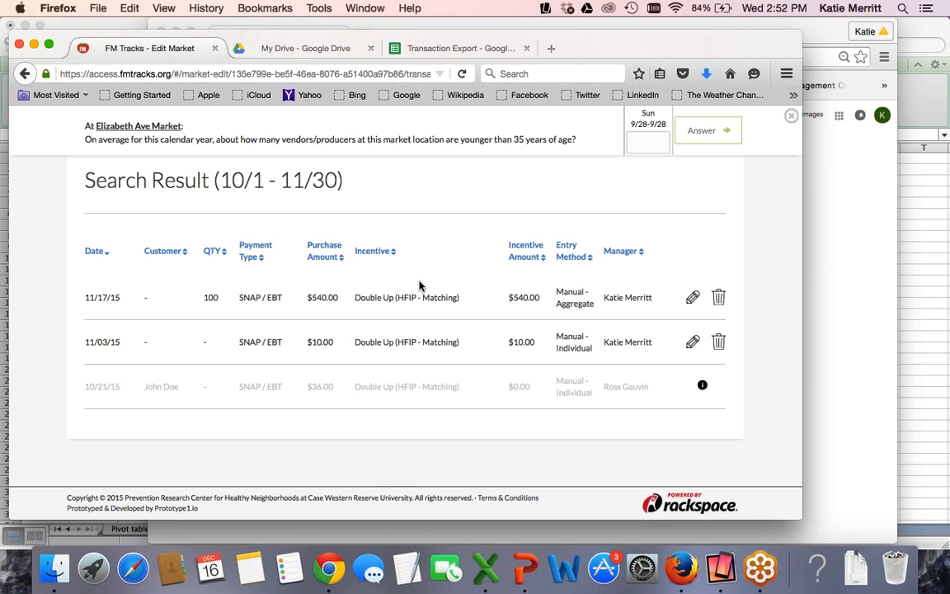
scroll(418, 285, down, 1)
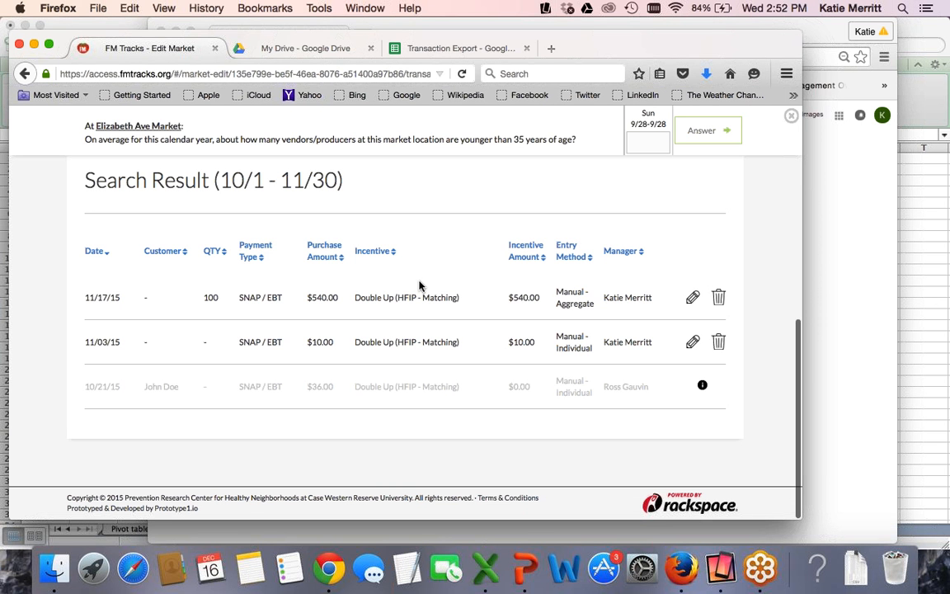
Open the Chamber of Secrets market's Post Market section and review the questions in the missing 12/13/15 report.
scroll(419, 285, up, 10)
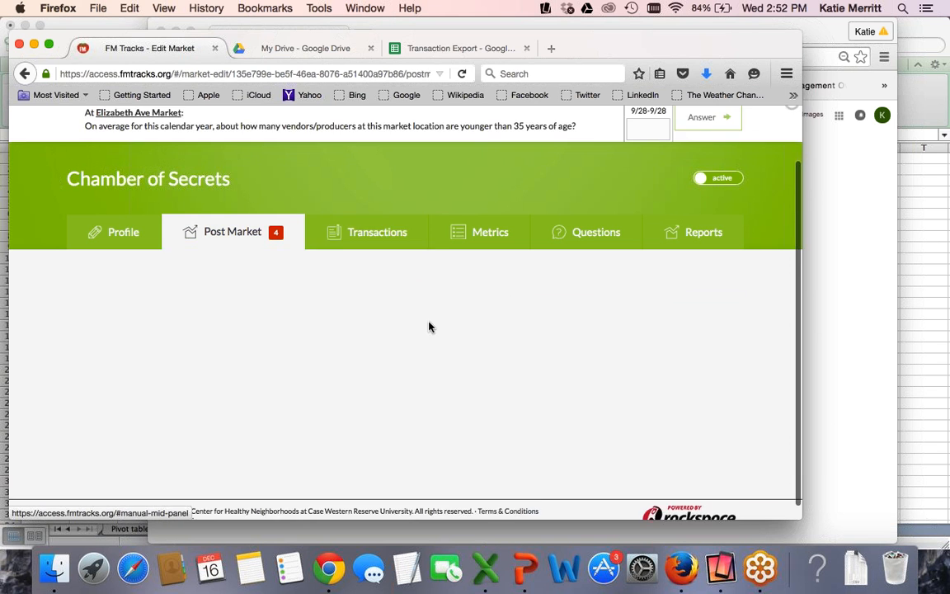
scroll(430, 325, down, 1)
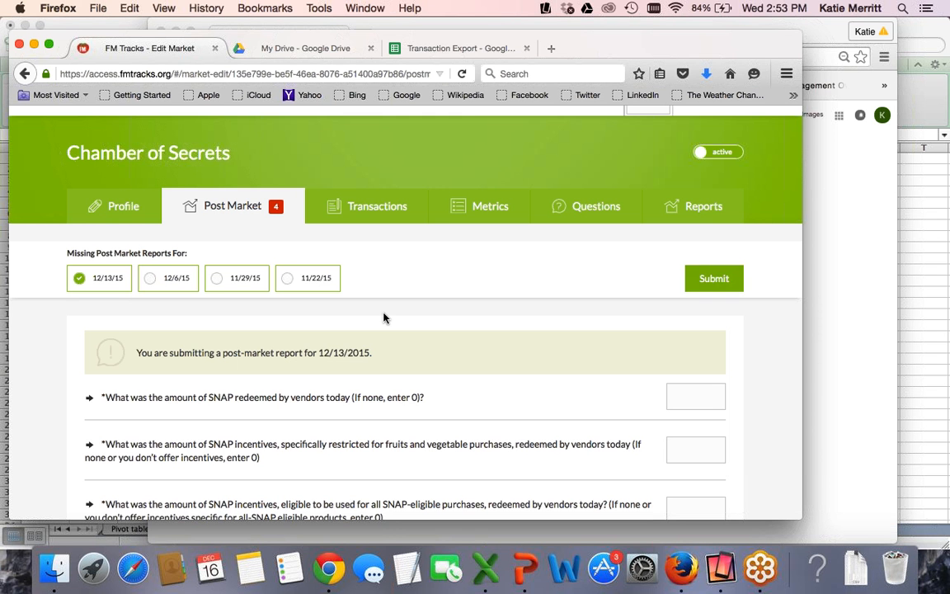
scroll(383, 317, down, 10)
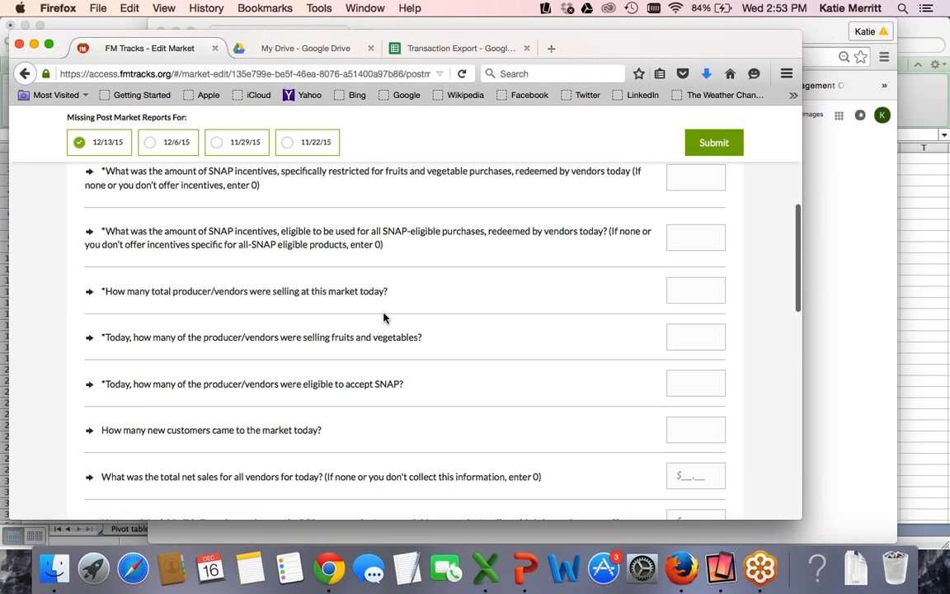
scroll(668, 209, up, 6)
scroll(668, 209, up, 3)
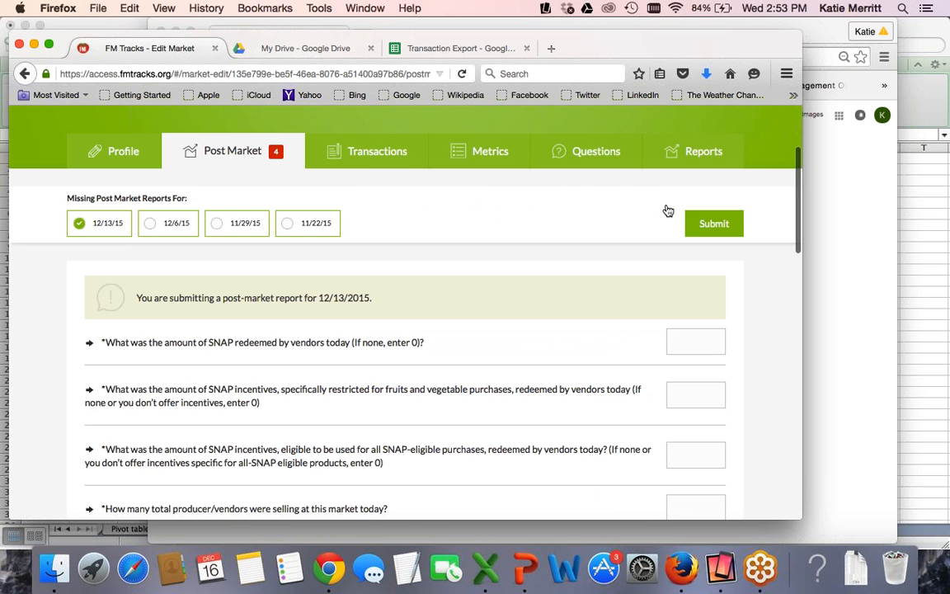
Open the market's Questions section and examine which post-market questions are enabled at system, network and market level.
click(580, 146)
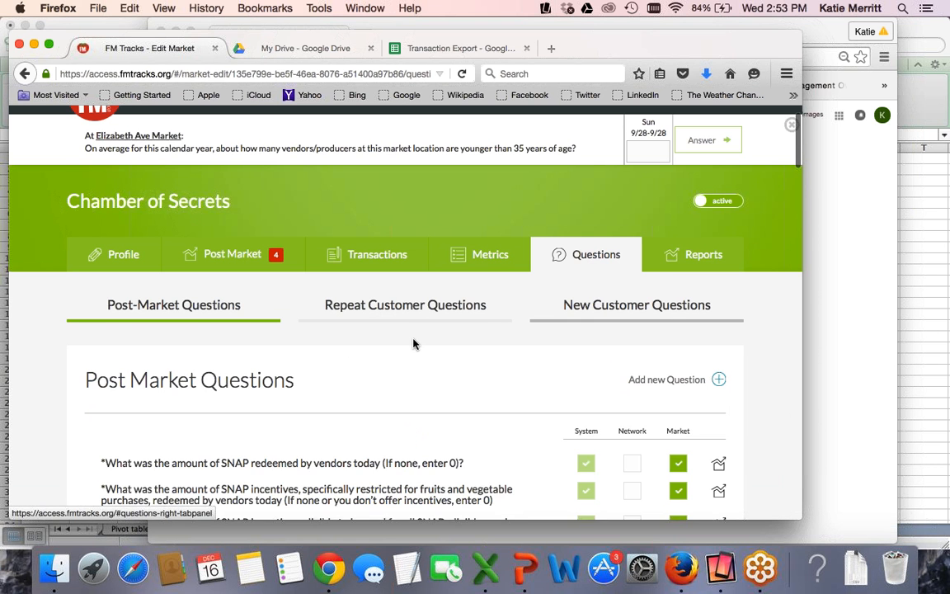
scroll(420, 338, down, 1)
scroll(424, 334, down, 10)
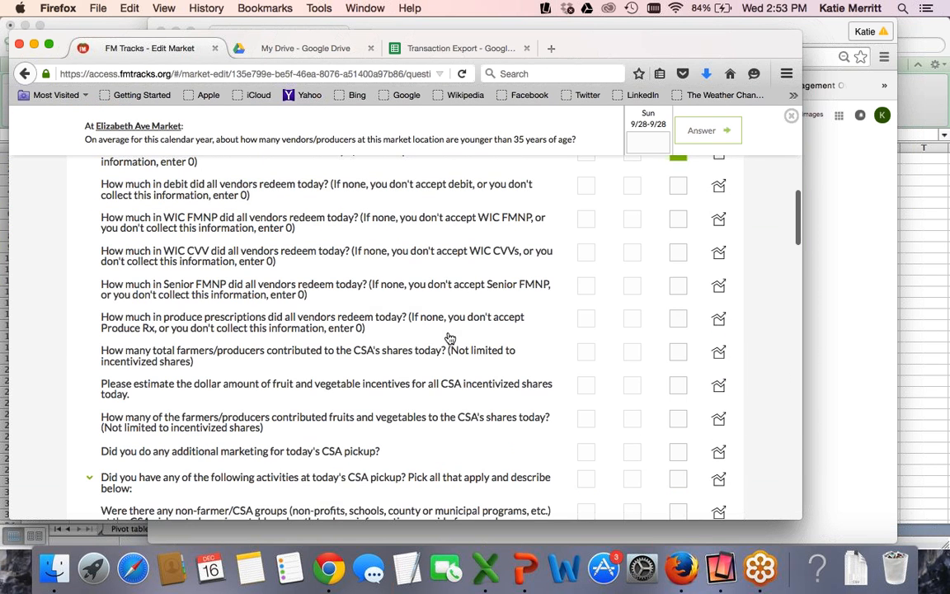
scroll(447, 334, up, 4)
scroll(449, 336, up, 2)
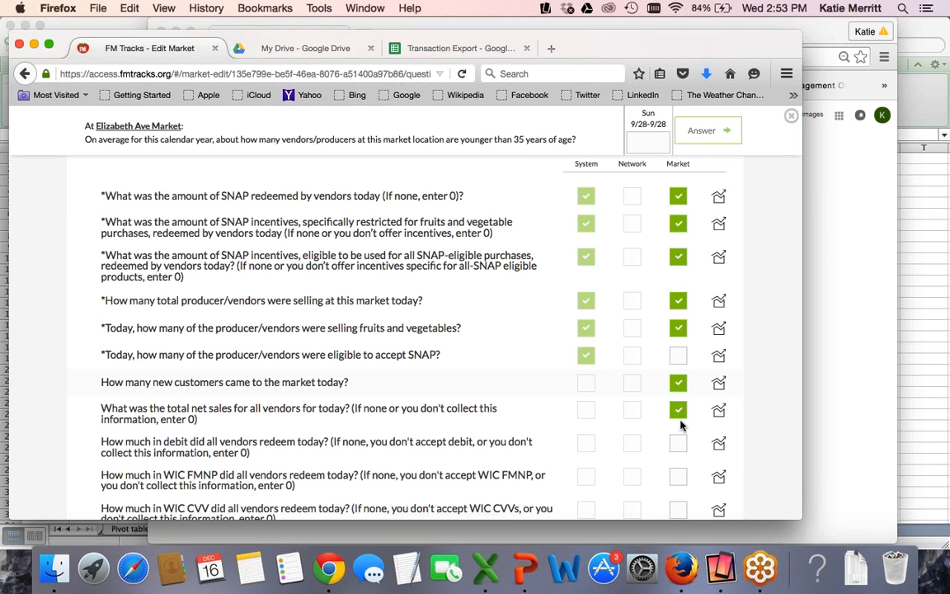
scroll(681, 424, down, 3)
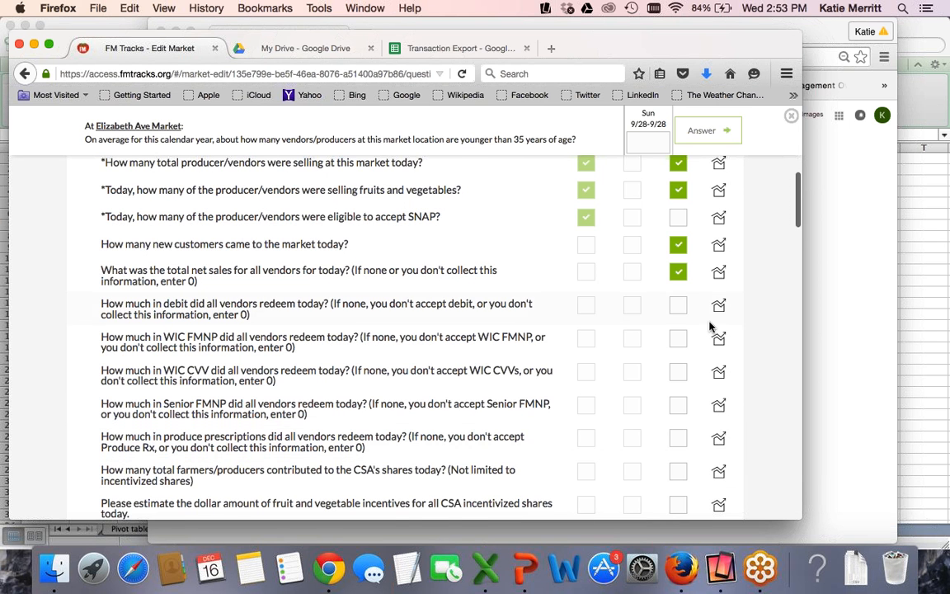
scroll(709, 327, up, 2)
scroll(709, 327, up, 5)
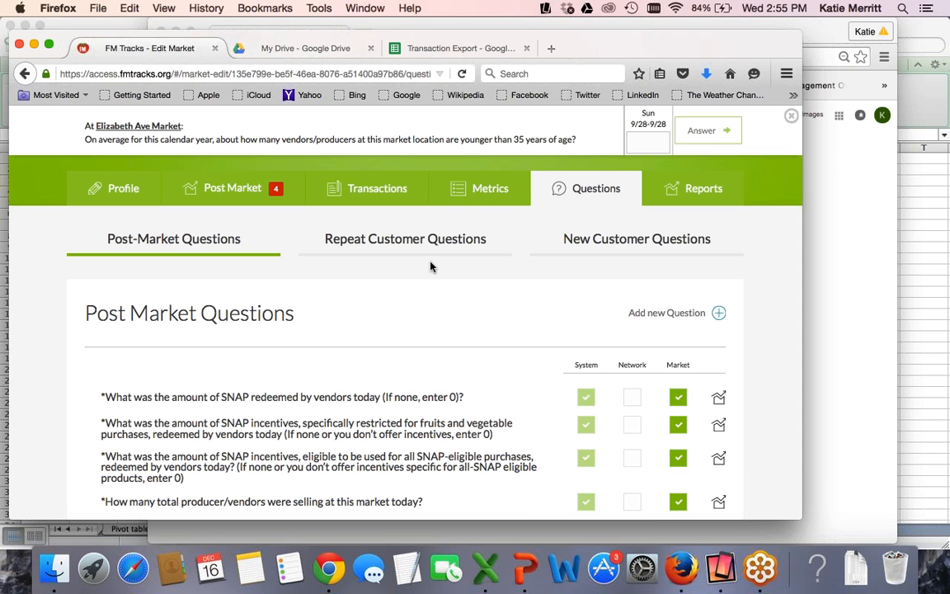
Return to the market's transactions section and view the blank New Individual Transaction form.
click(354, 191)
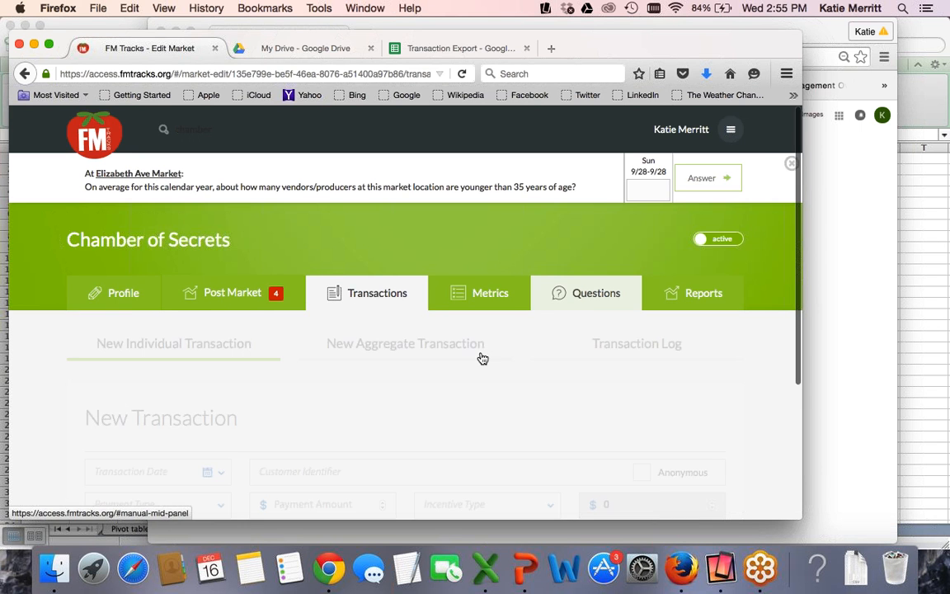
scroll(324, 294, down, 3)
scroll(324, 295, up, 1)
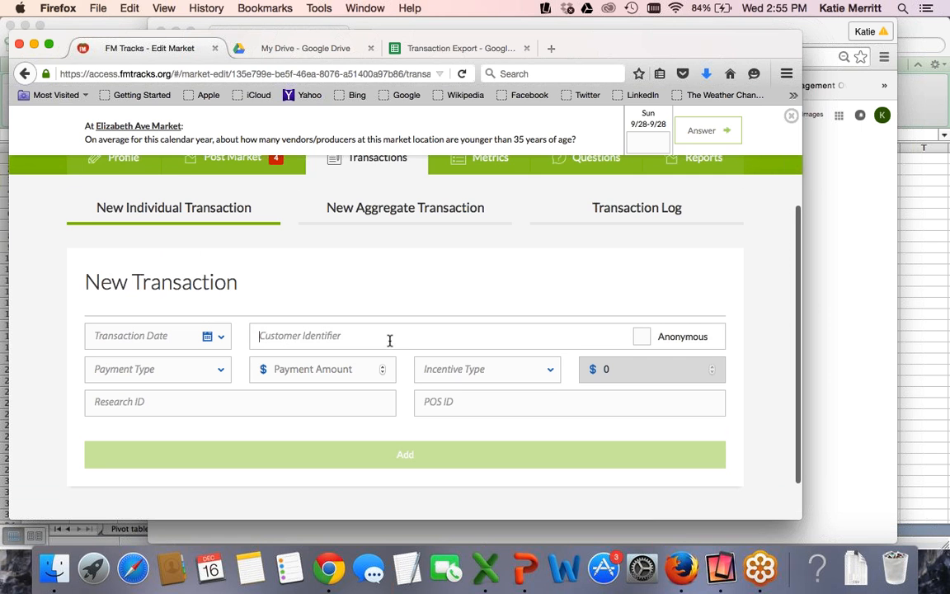
scroll(390, 340, down, 1)
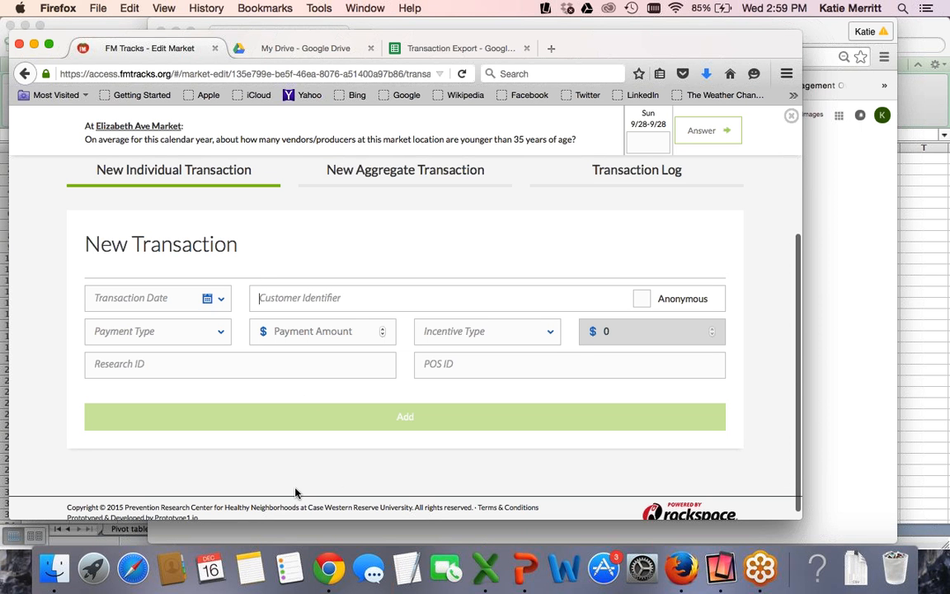
Switch to the PowerPoint presentation and view the closing details for the last office hour of the year.
click(528, 569)
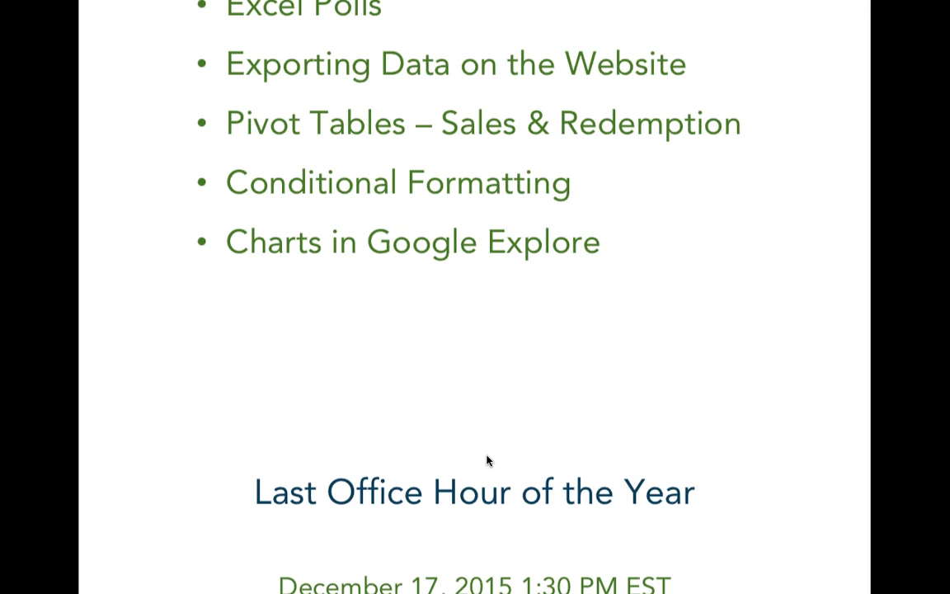
scroll(487, 460, down, 5)
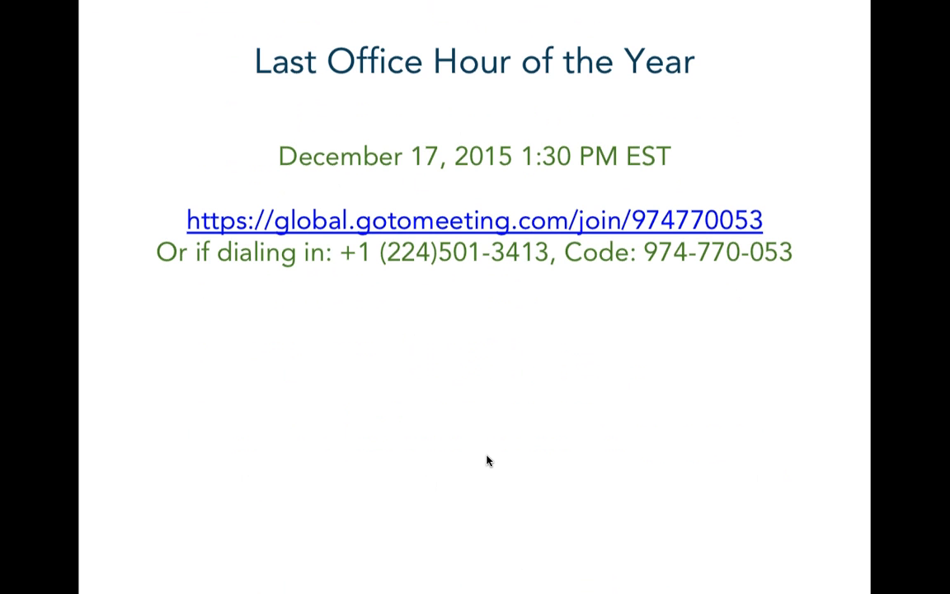
scroll(487, 460, down, 2)
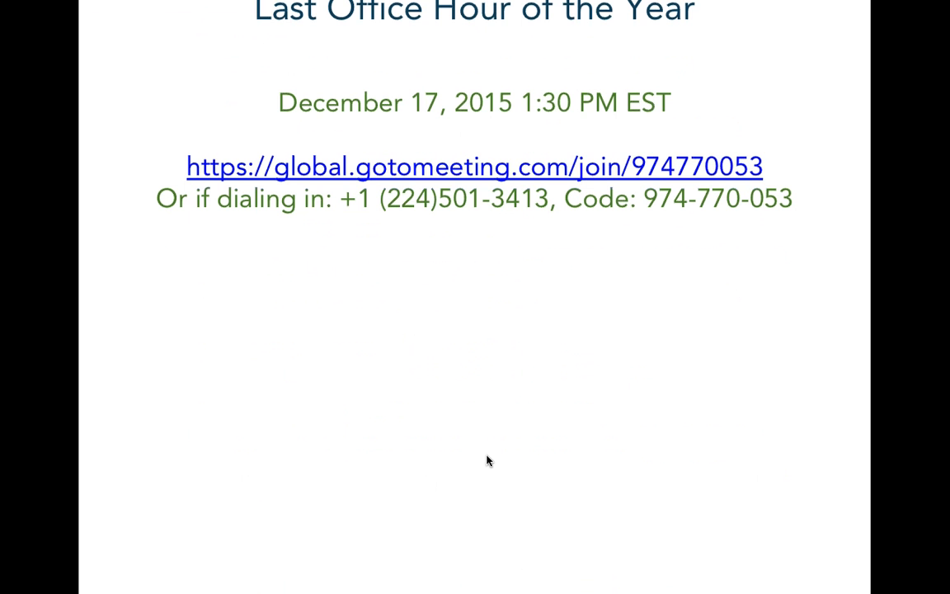